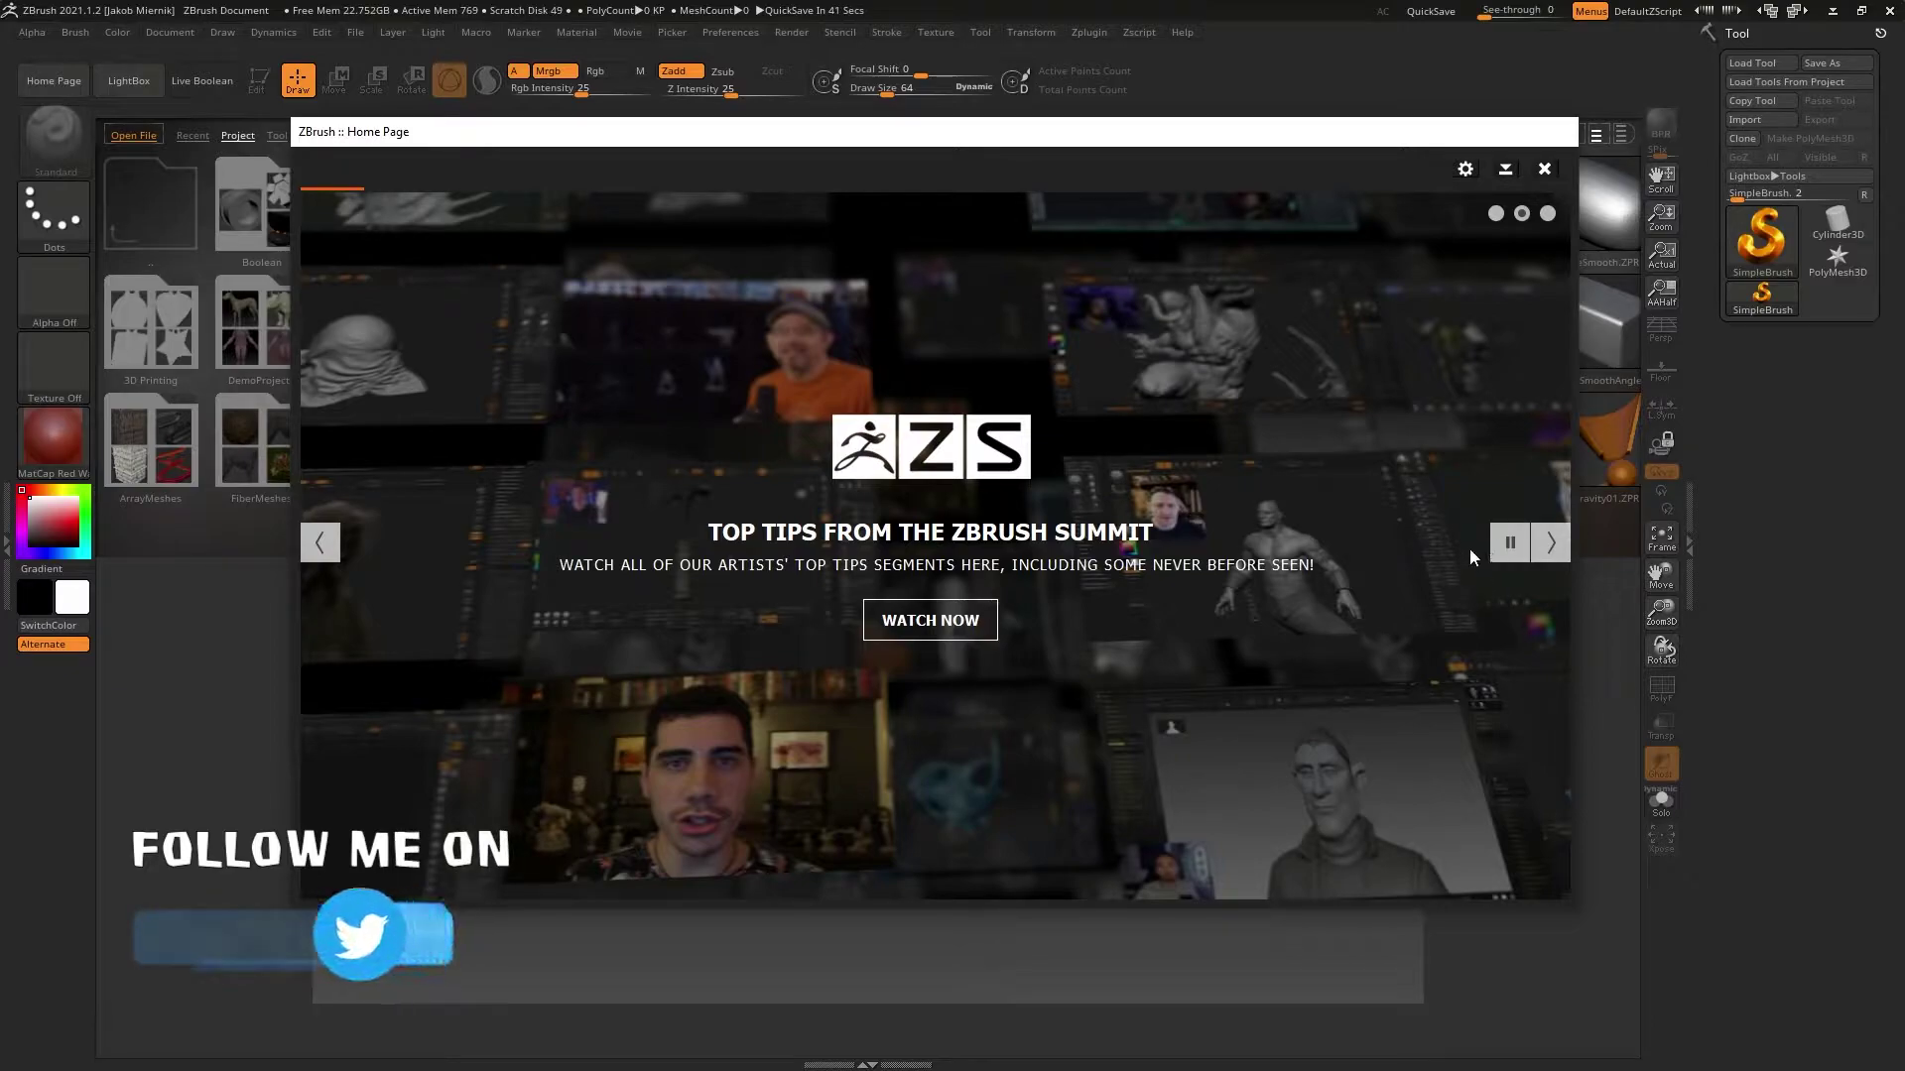
Browse through the Home Page news slides and close the Home Page window
drag(1309, 132, 1310, 146)
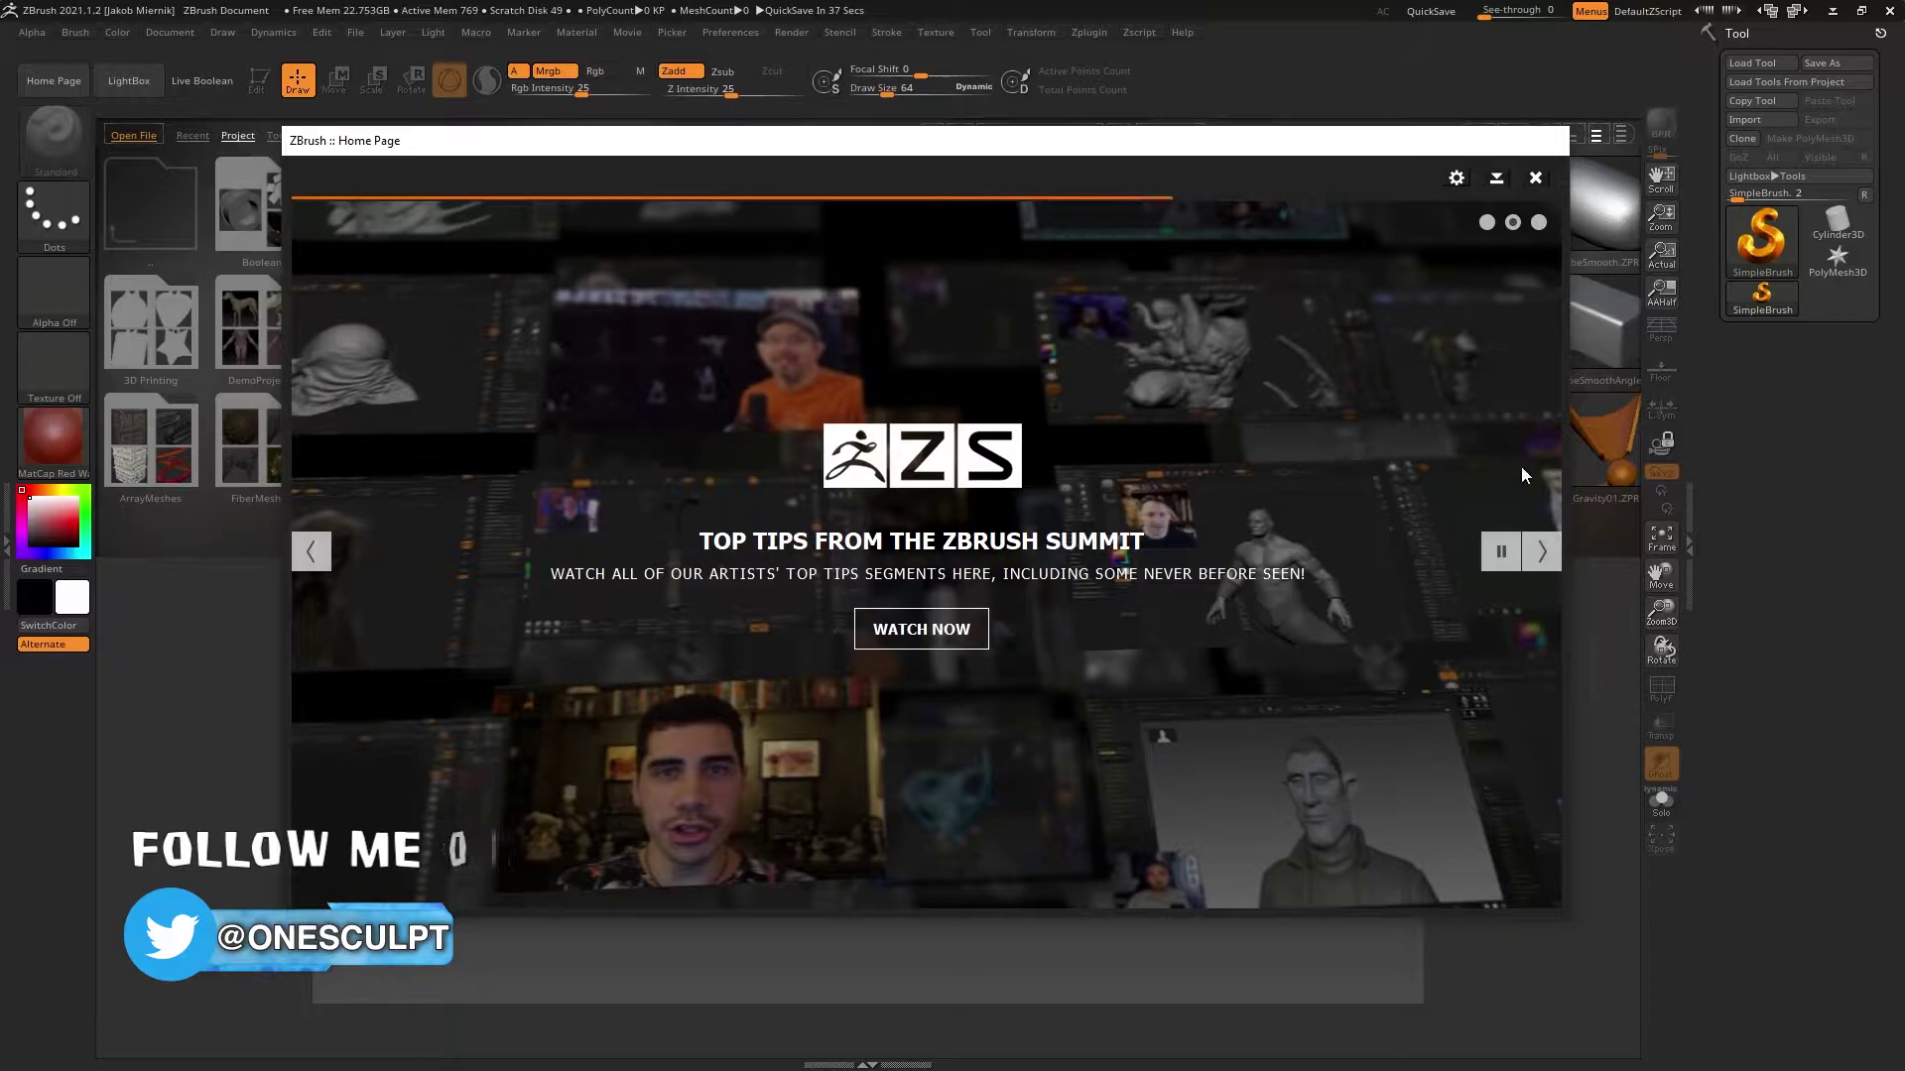
click(1541, 554)
click(1541, 555)
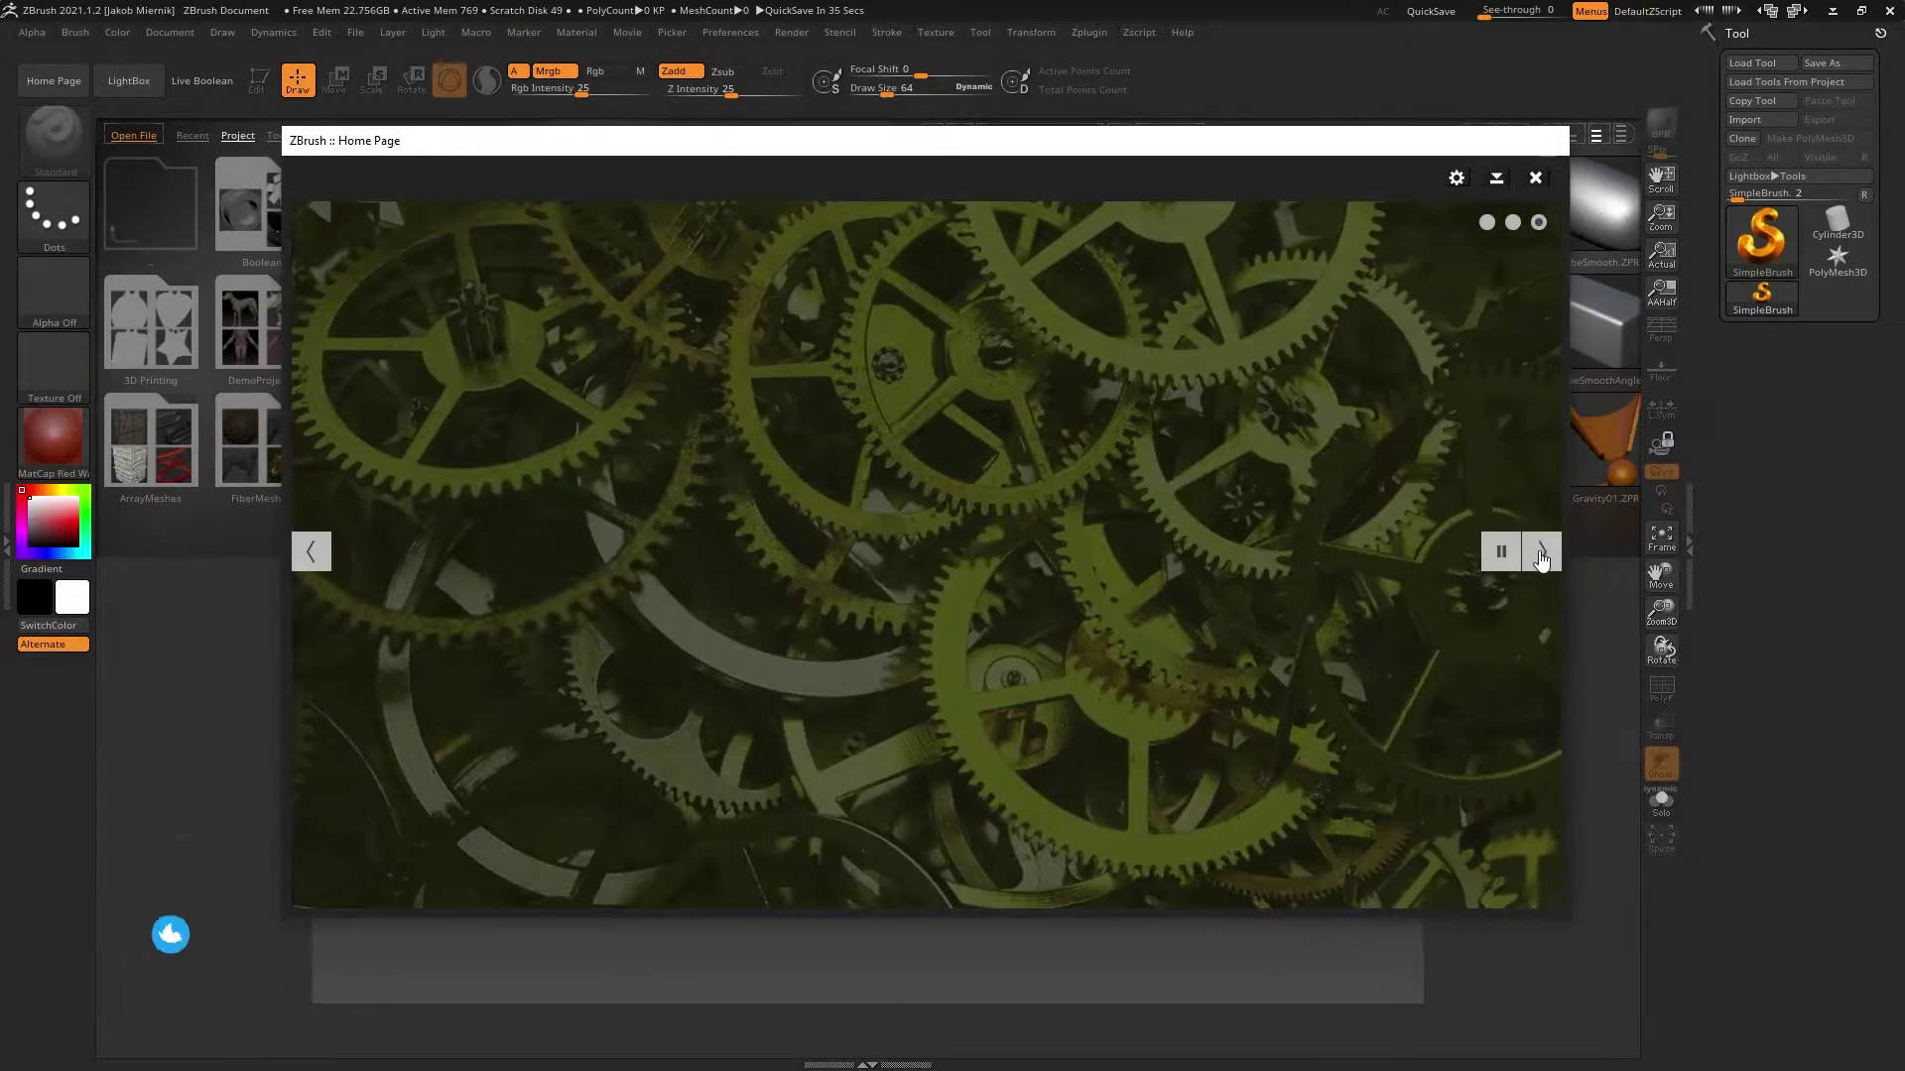
click(1541, 562)
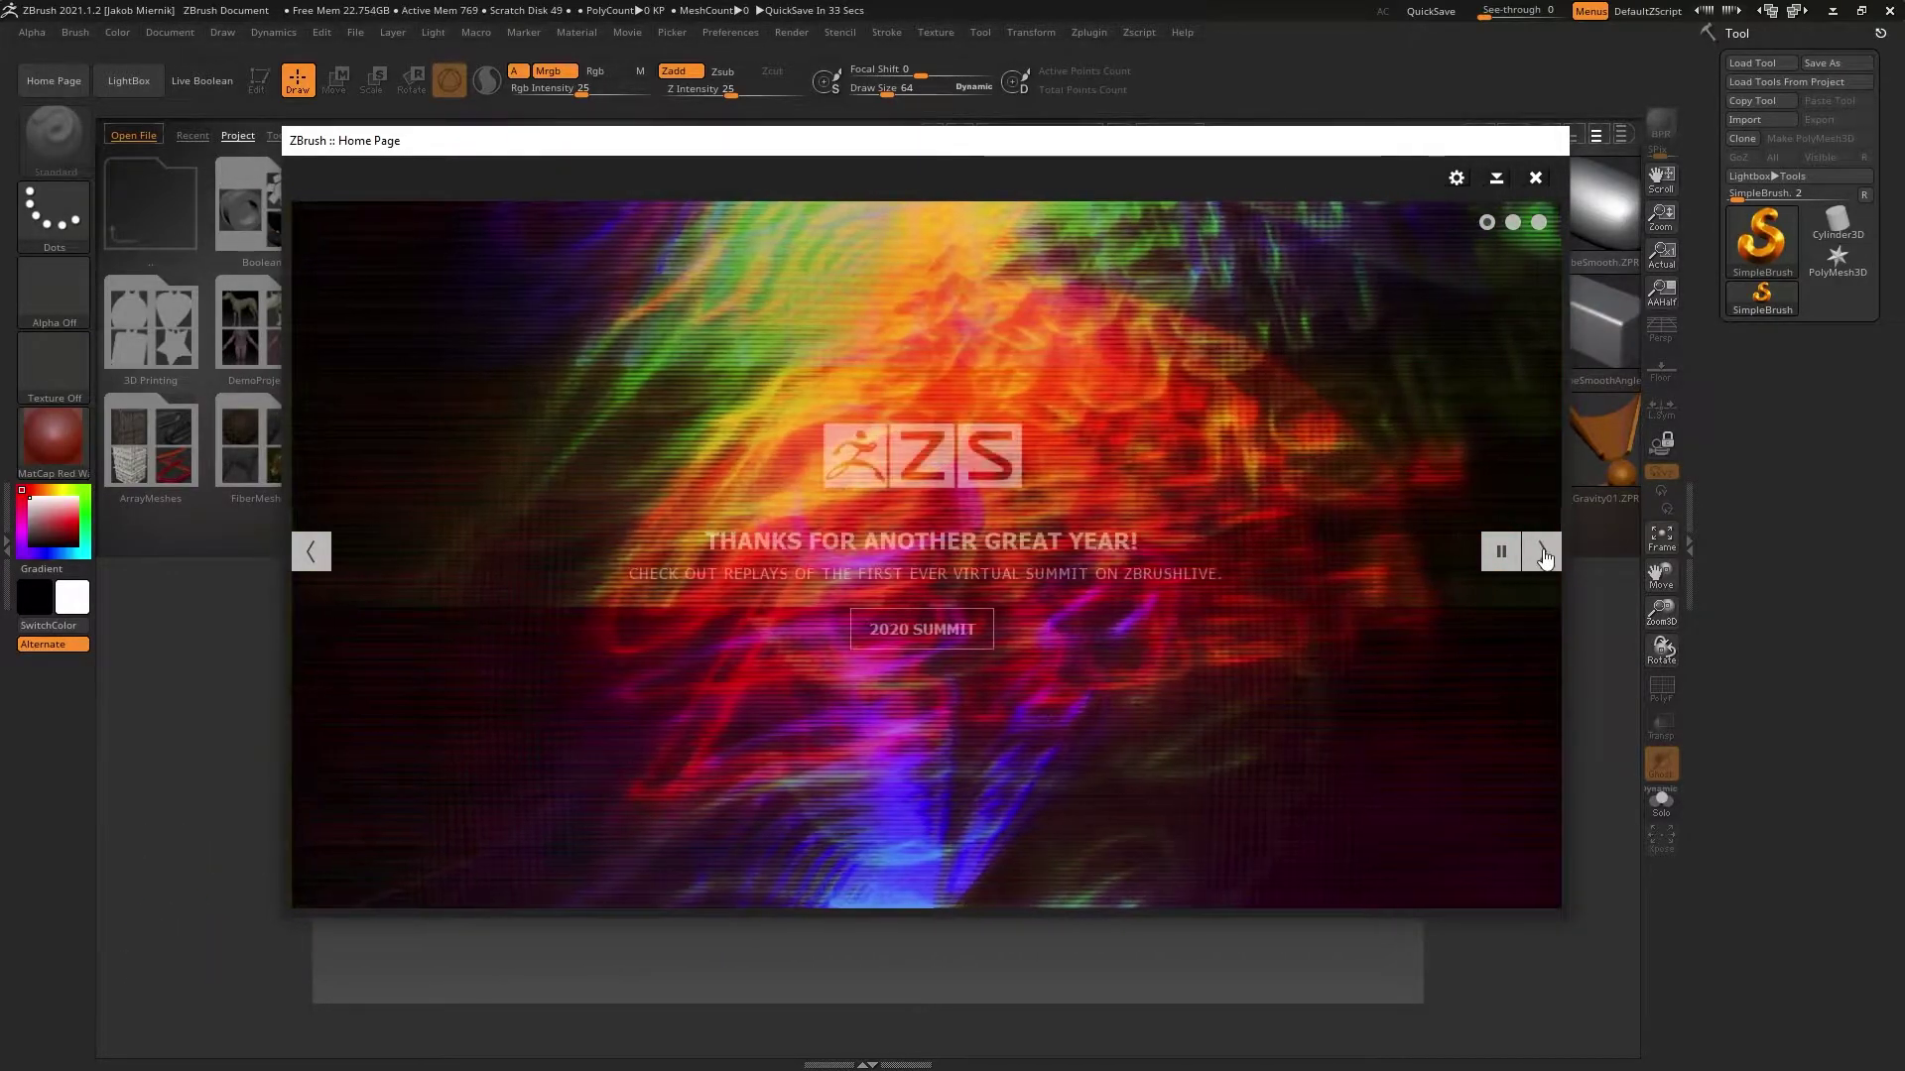
click(1540, 561)
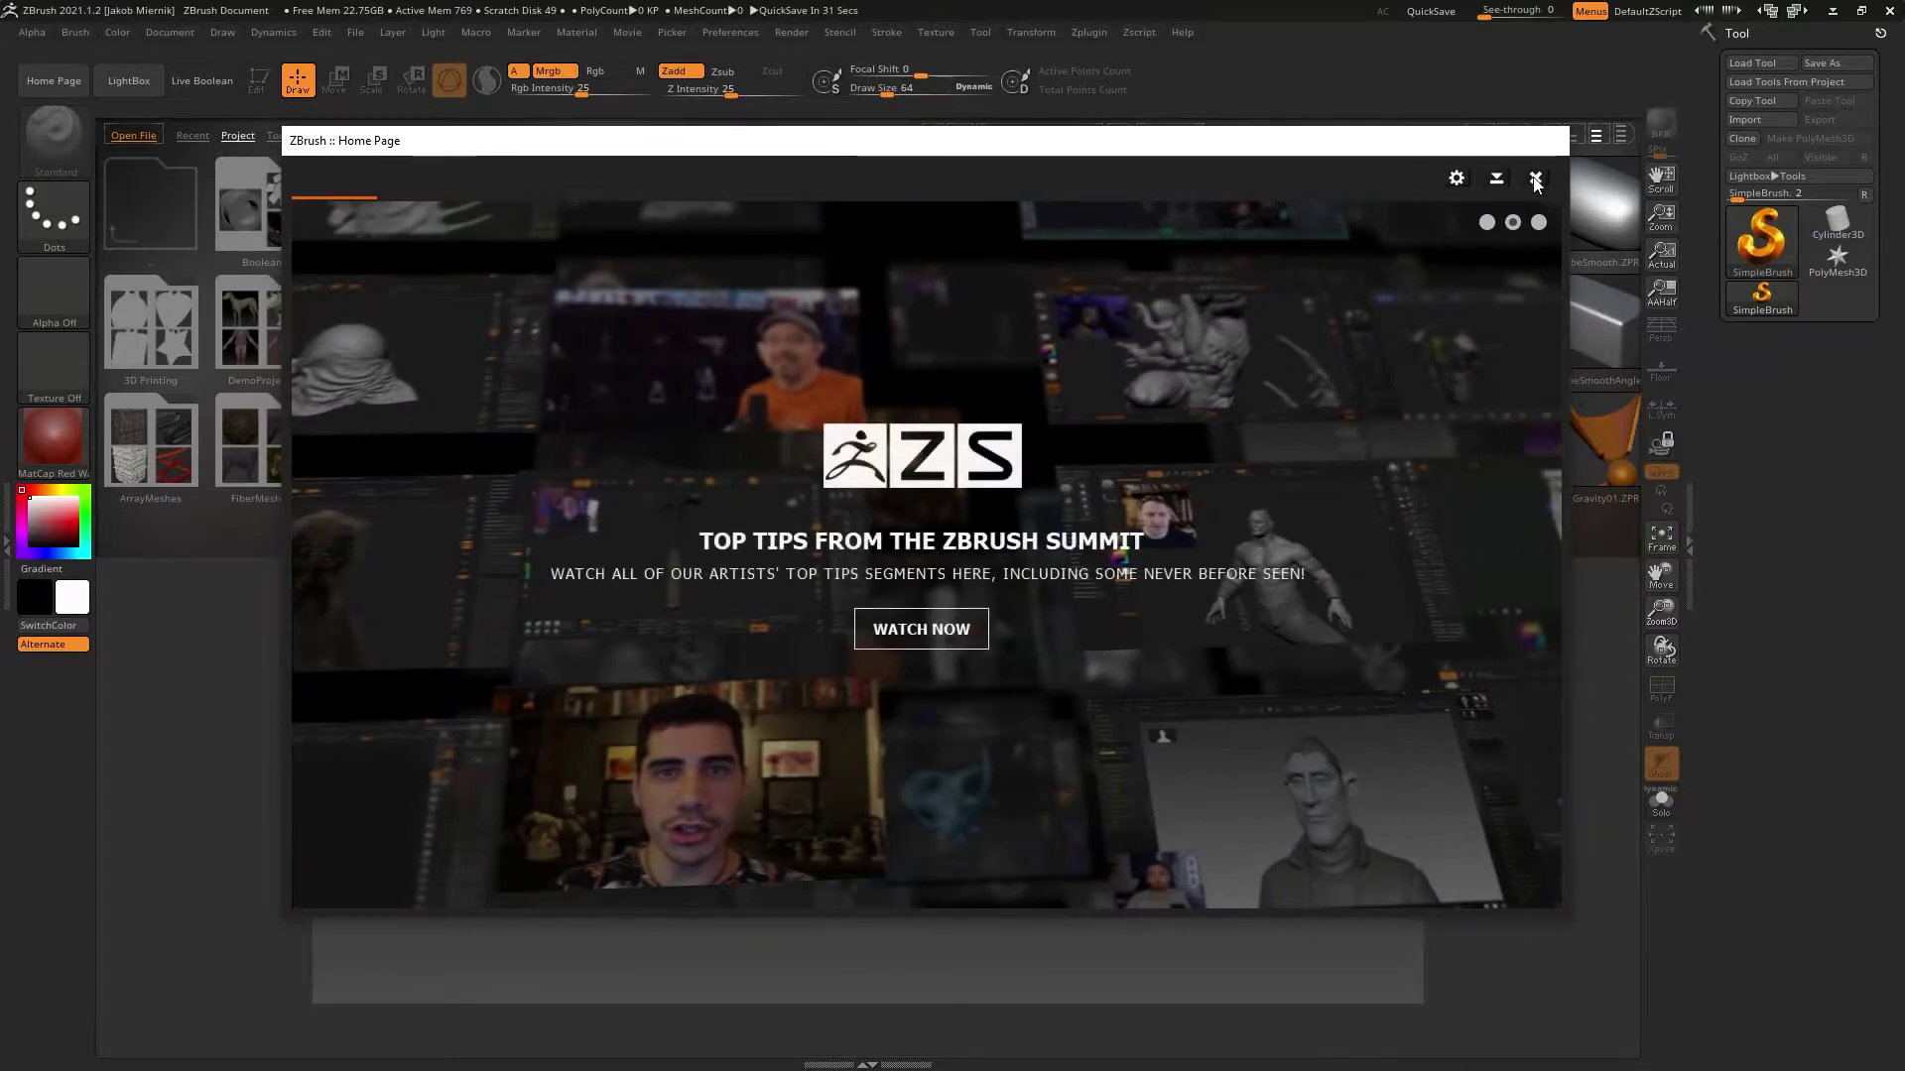
click(1534, 178)
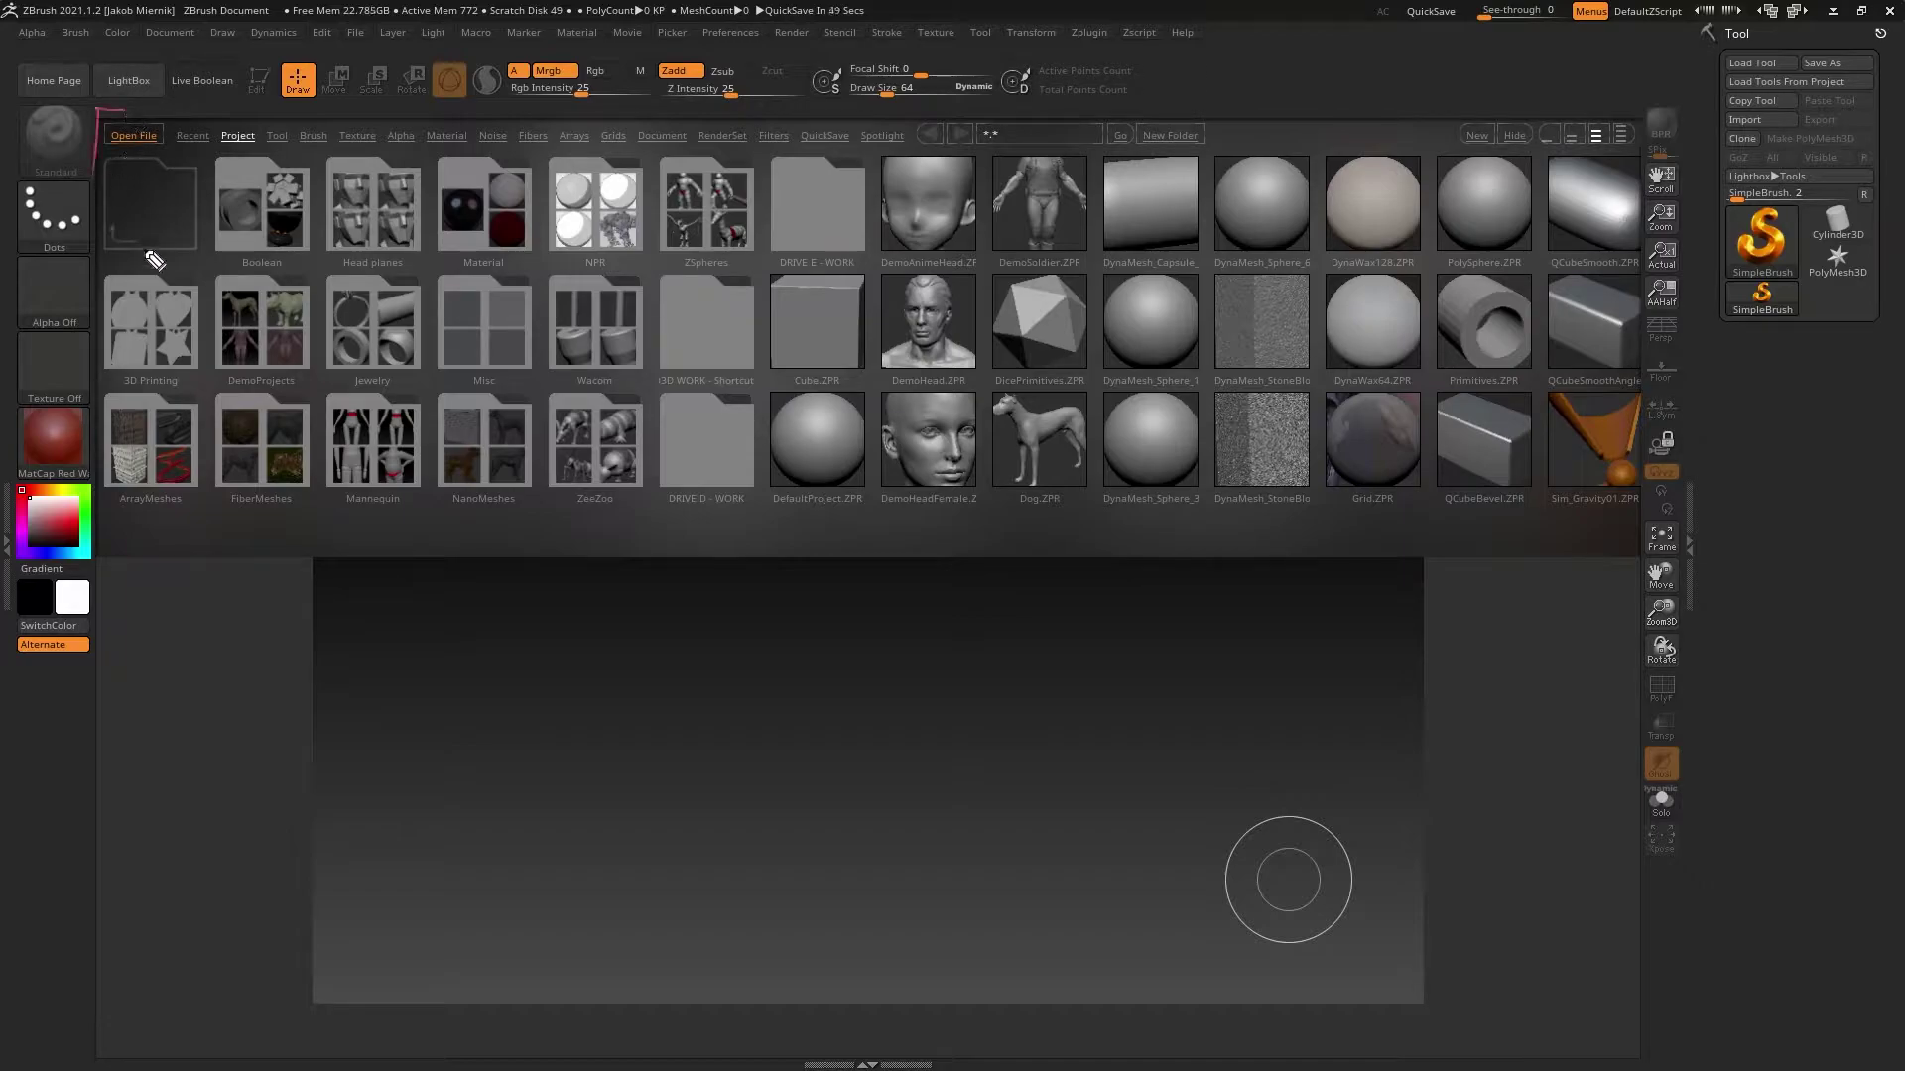
drag(104, 466, 150, 535)
drag(1609, 552, 1633, 514)
drag(1614, 106, 1636, 151)
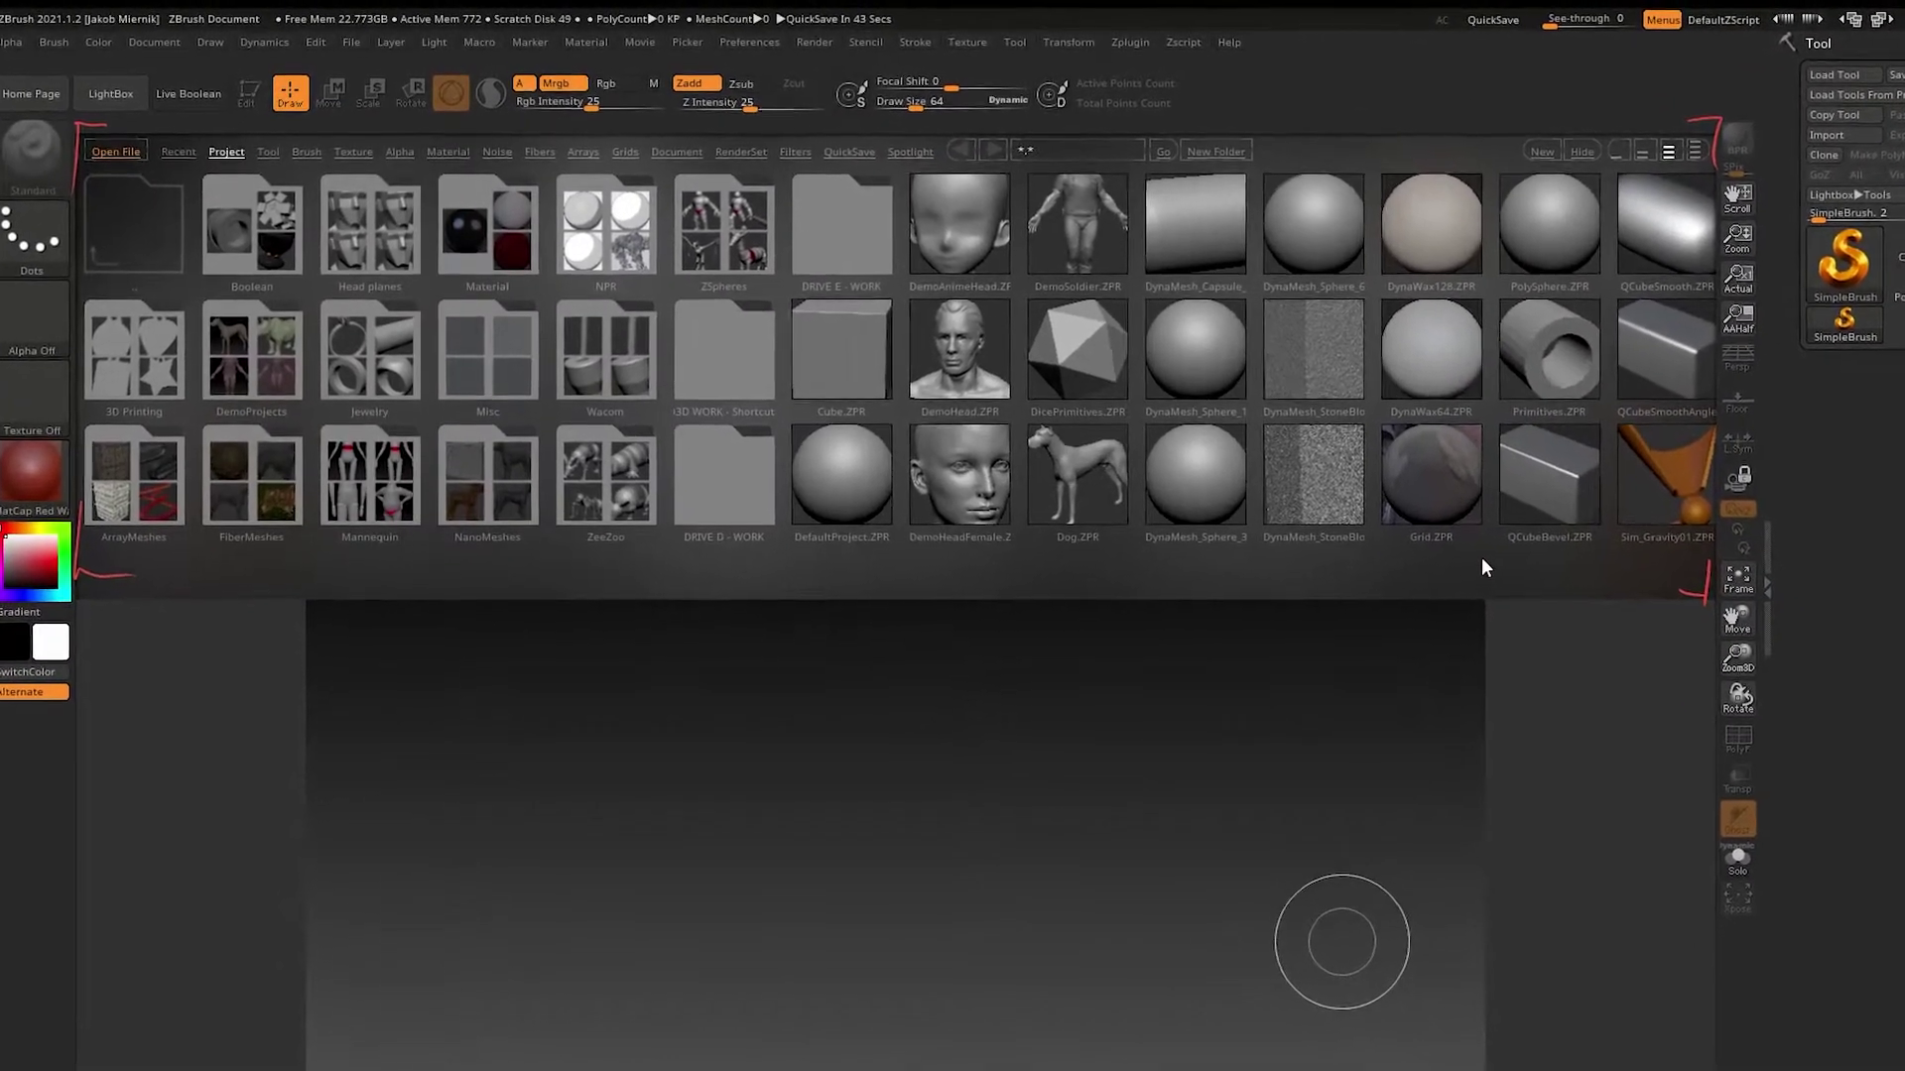
drag(1480, 559, 1671, 601)
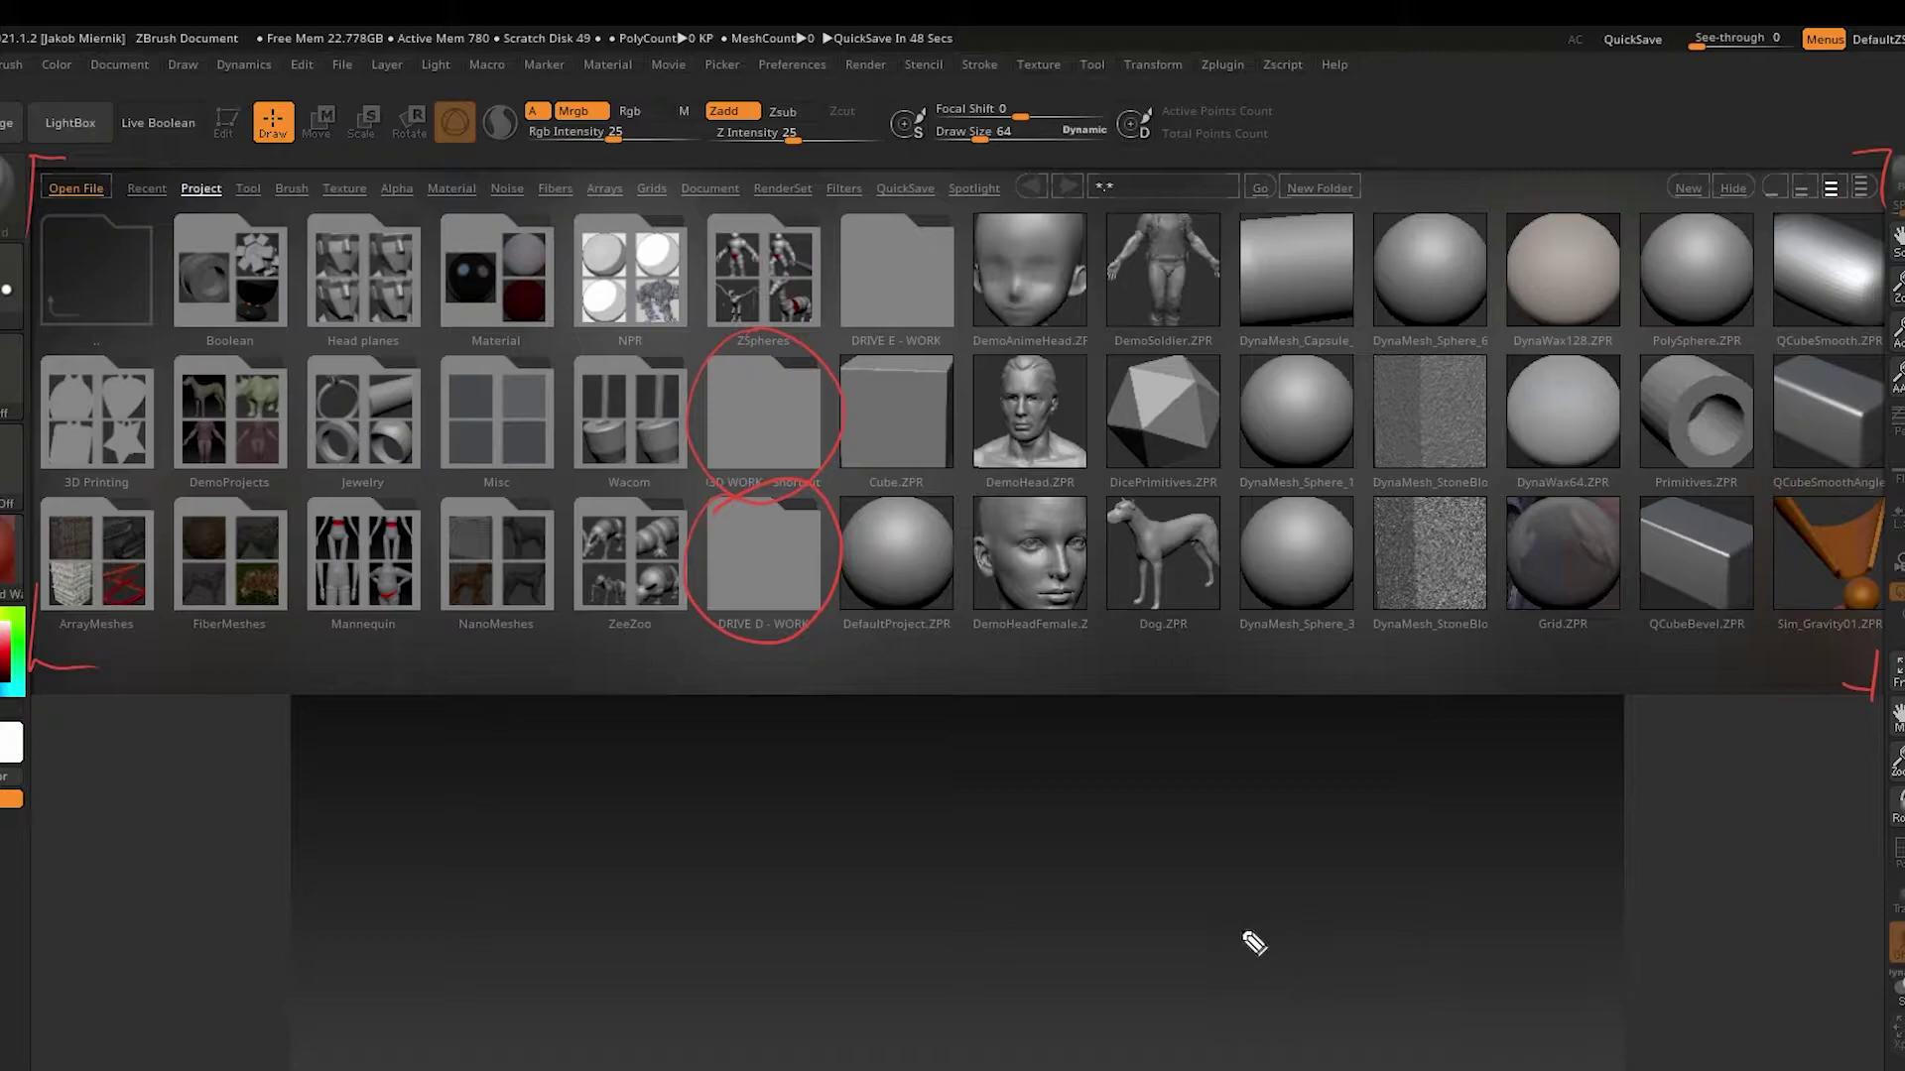
drag(974, 628, 1106, 627)
drag(978, 490, 1097, 496)
drag(1108, 345, 1190, 351)
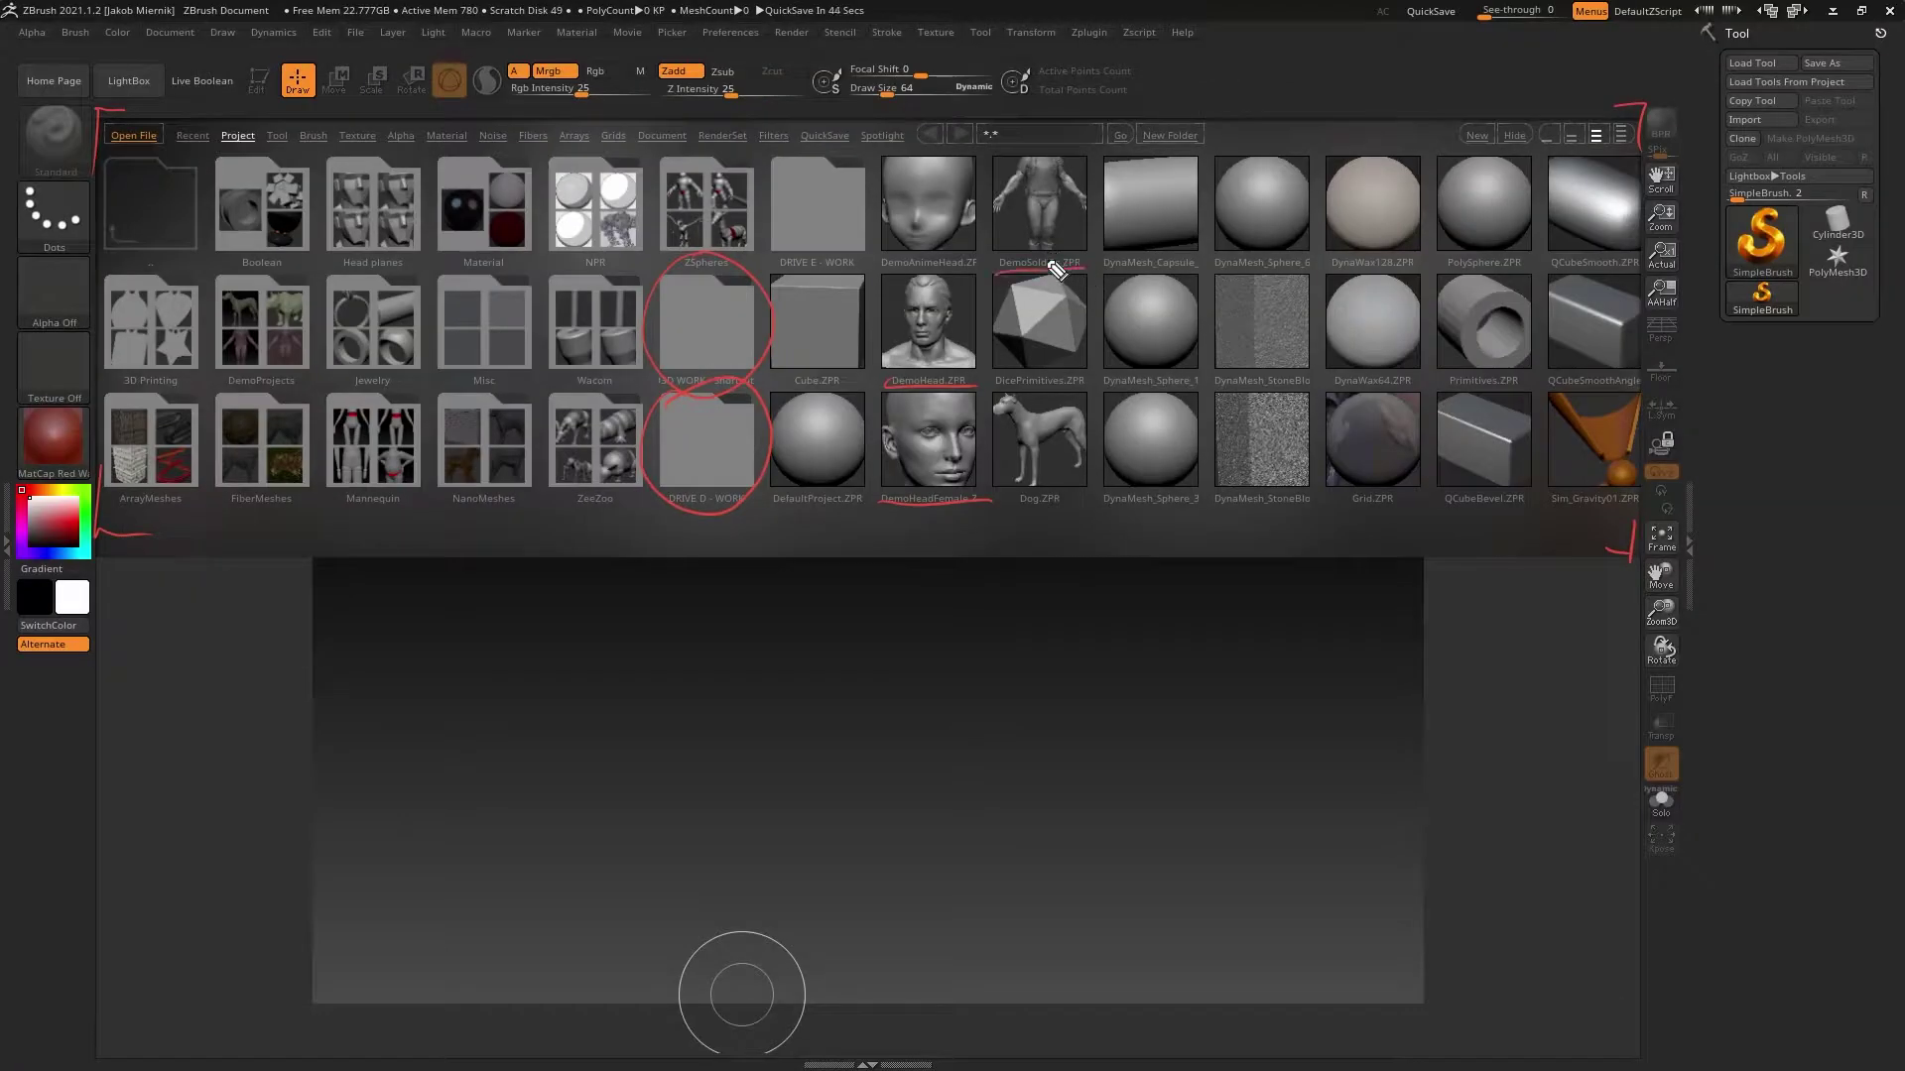
drag(895, 266, 977, 263)
drag(1010, 505, 1059, 499)
drag(776, 504, 865, 502)
drag(1446, 382, 1540, 381)
drag(1453, 267, 1539, 264)
drag(1554, 388, 1654, 386)
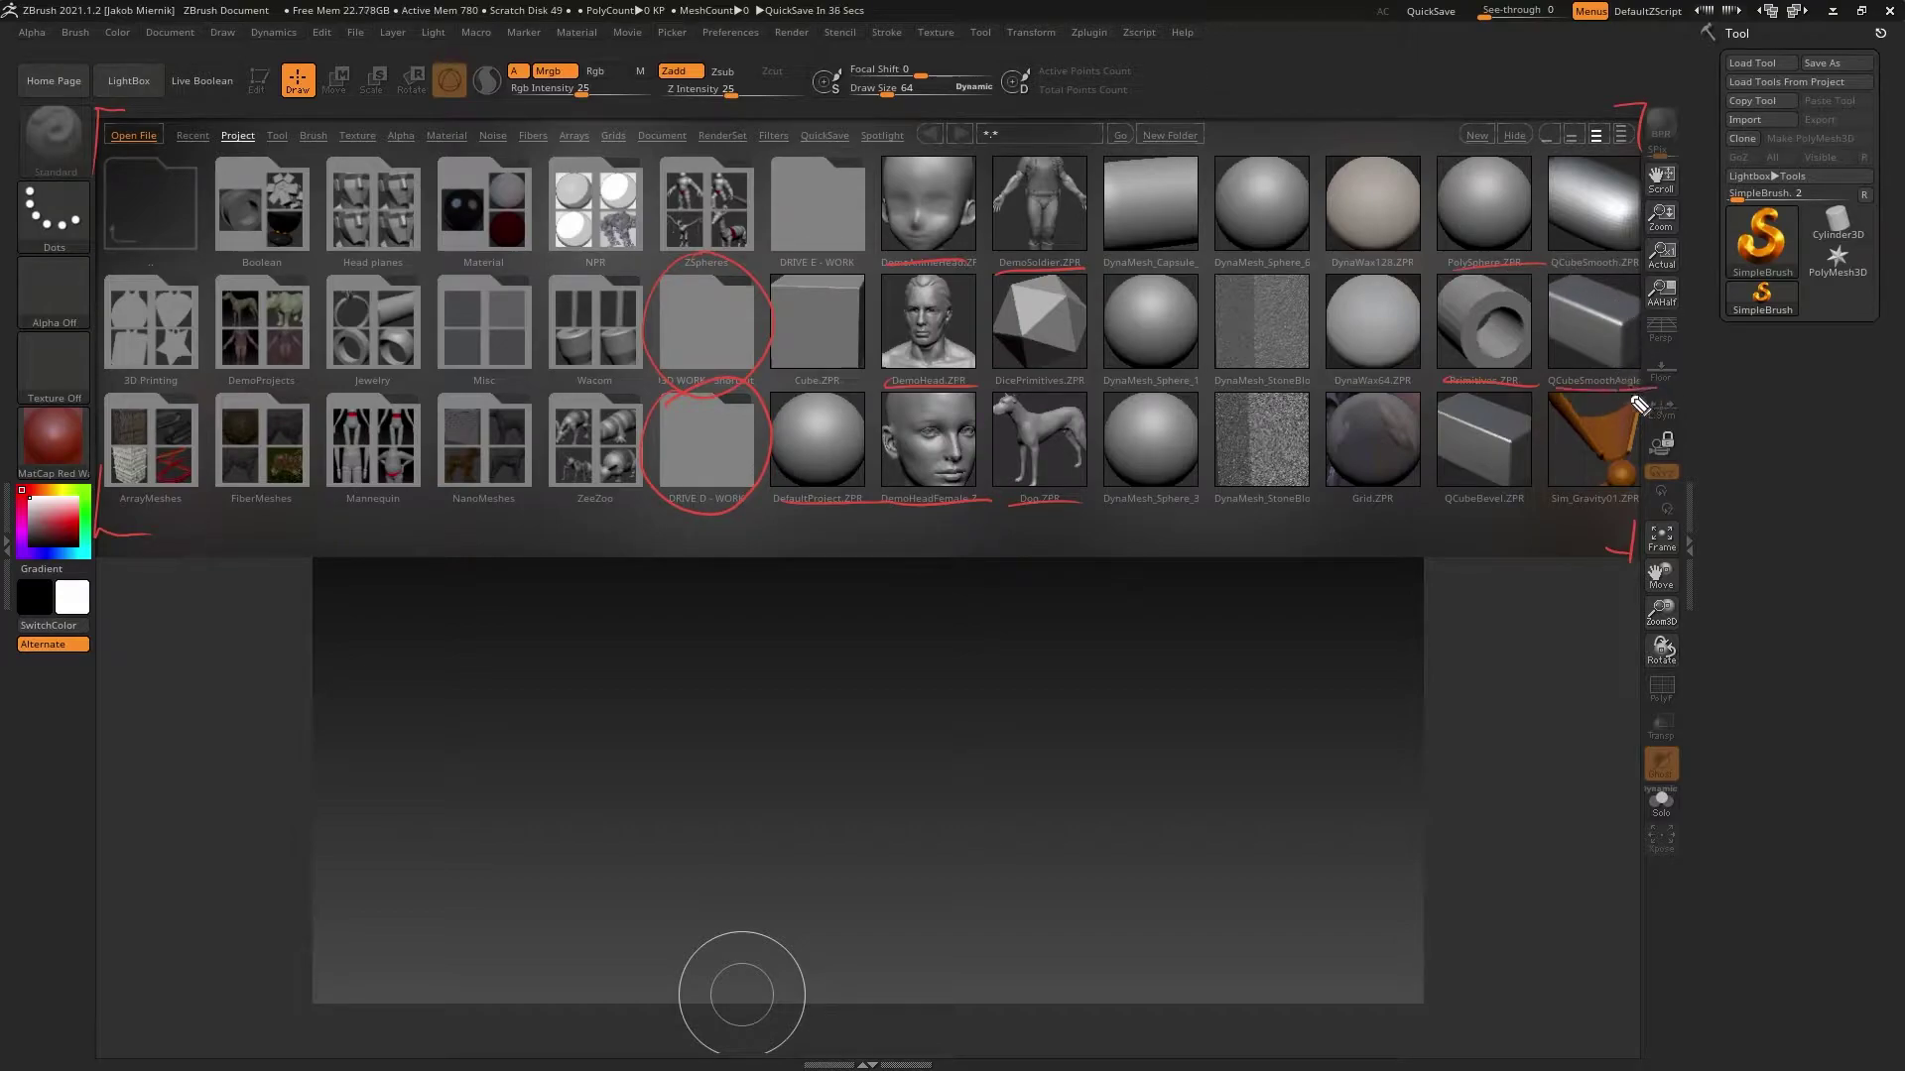
drag(236, 512, 303, 500)
drag(234, 387, 306, 385)
drag(342, 265, 429, 263)
drag(343, 506, 436, 508)
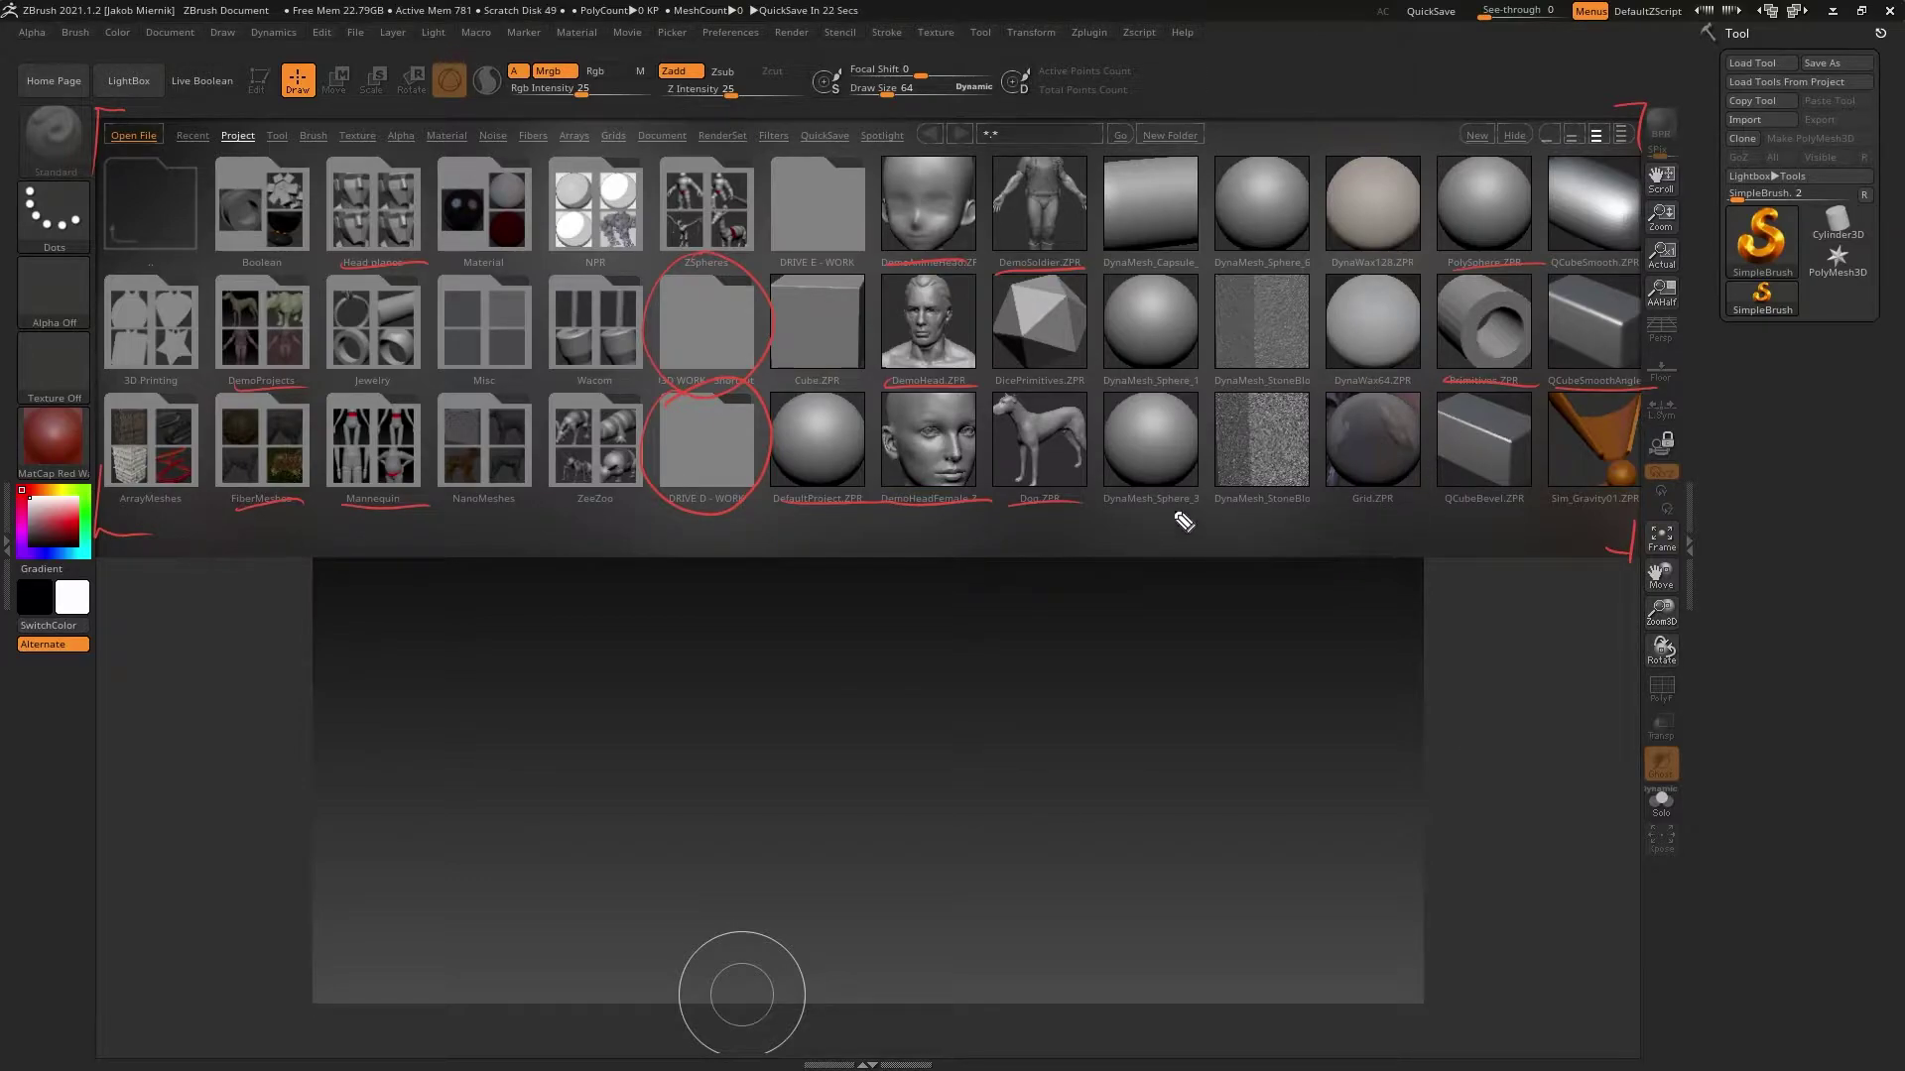
drag(1105, 506, 1192, 506)
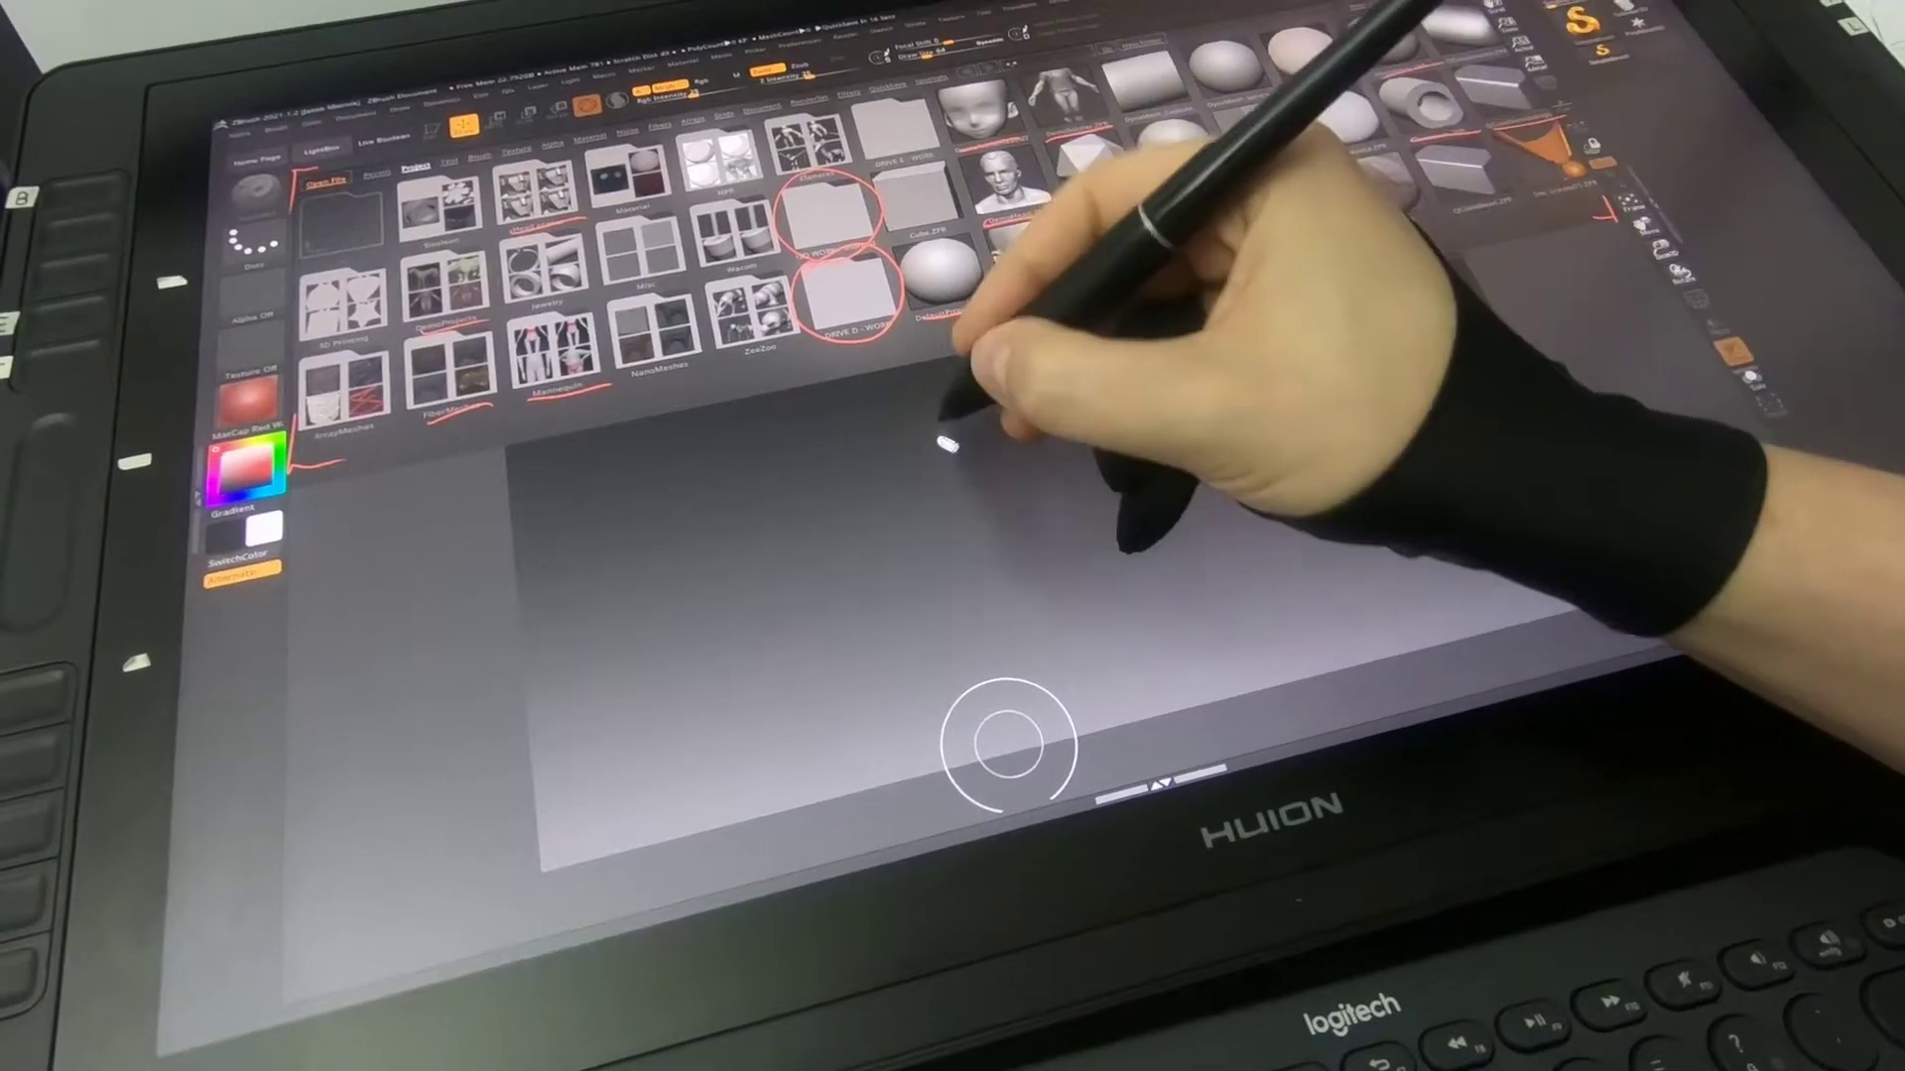
drag(755, 631, 805, 646)
mouse_move(977, 419)
mouse_down()
mouse_move(977, 464)
mouse_move(1065, 454)
mouse_move(1092, 406)
mouse_up()
mouse_move(1075, 408)
mouse_down()
mouse_move(1075, 448)
mouse_move(1199, 436)
mouse_up()
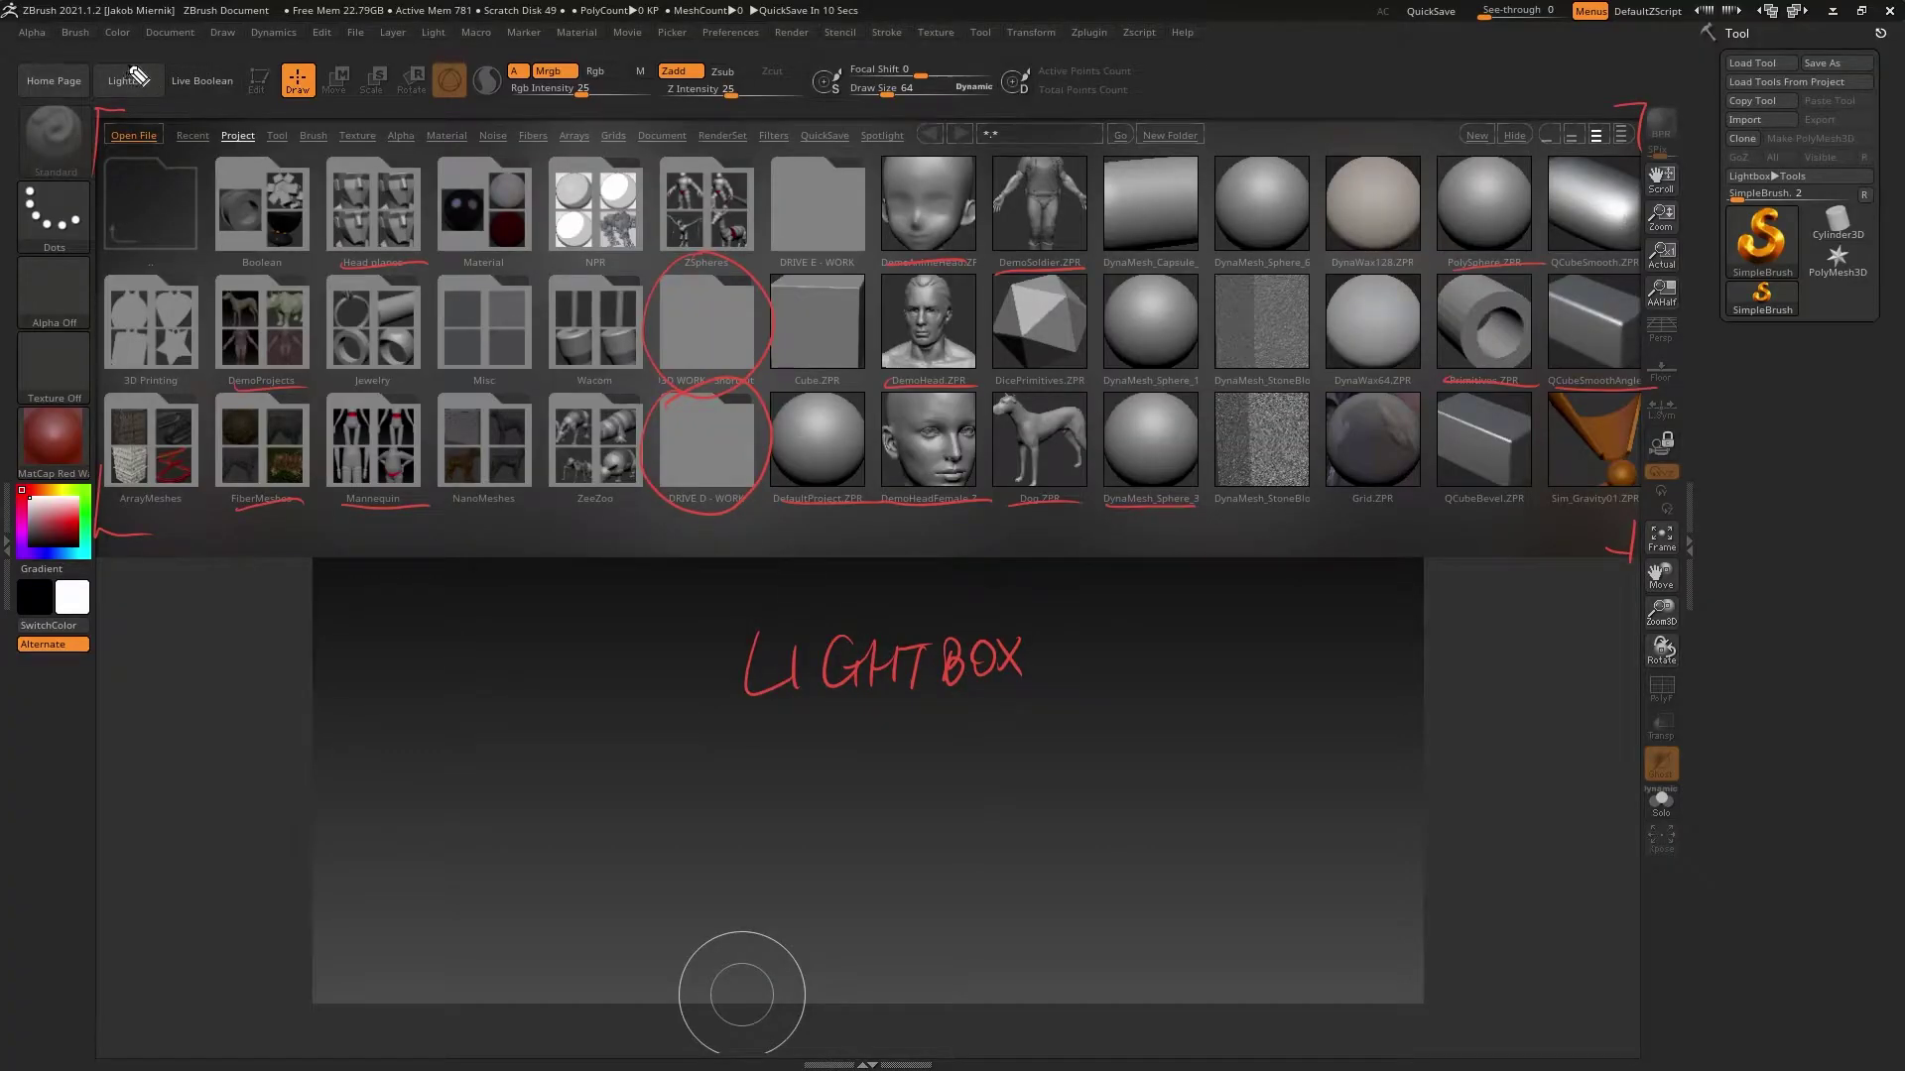
mouse_move(139, 77)
mouse_down()
mouse_move(109, 111)
mouse_move(157, 85)
mouse_up()
drag(1103, 672, 1102, 711)
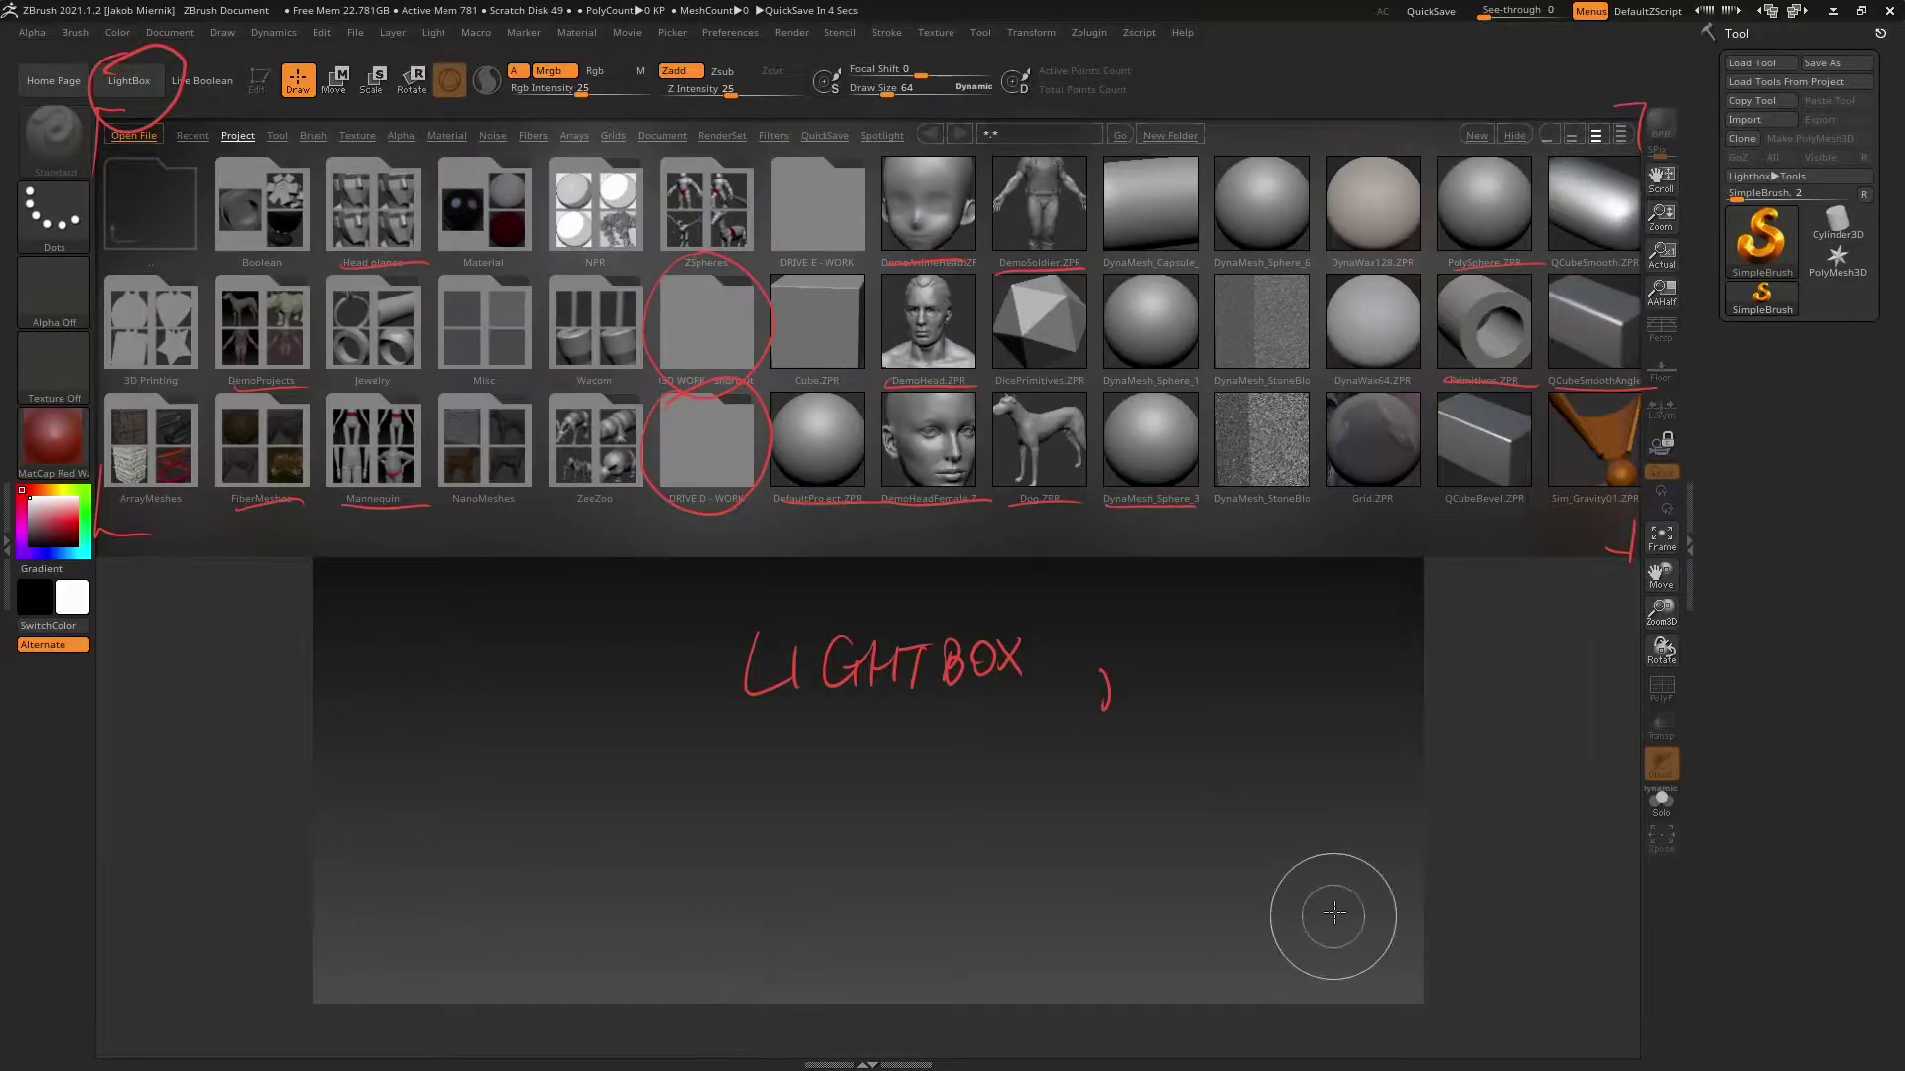
Hide the LightBox browser to reveal the empty canvas
key(comma)
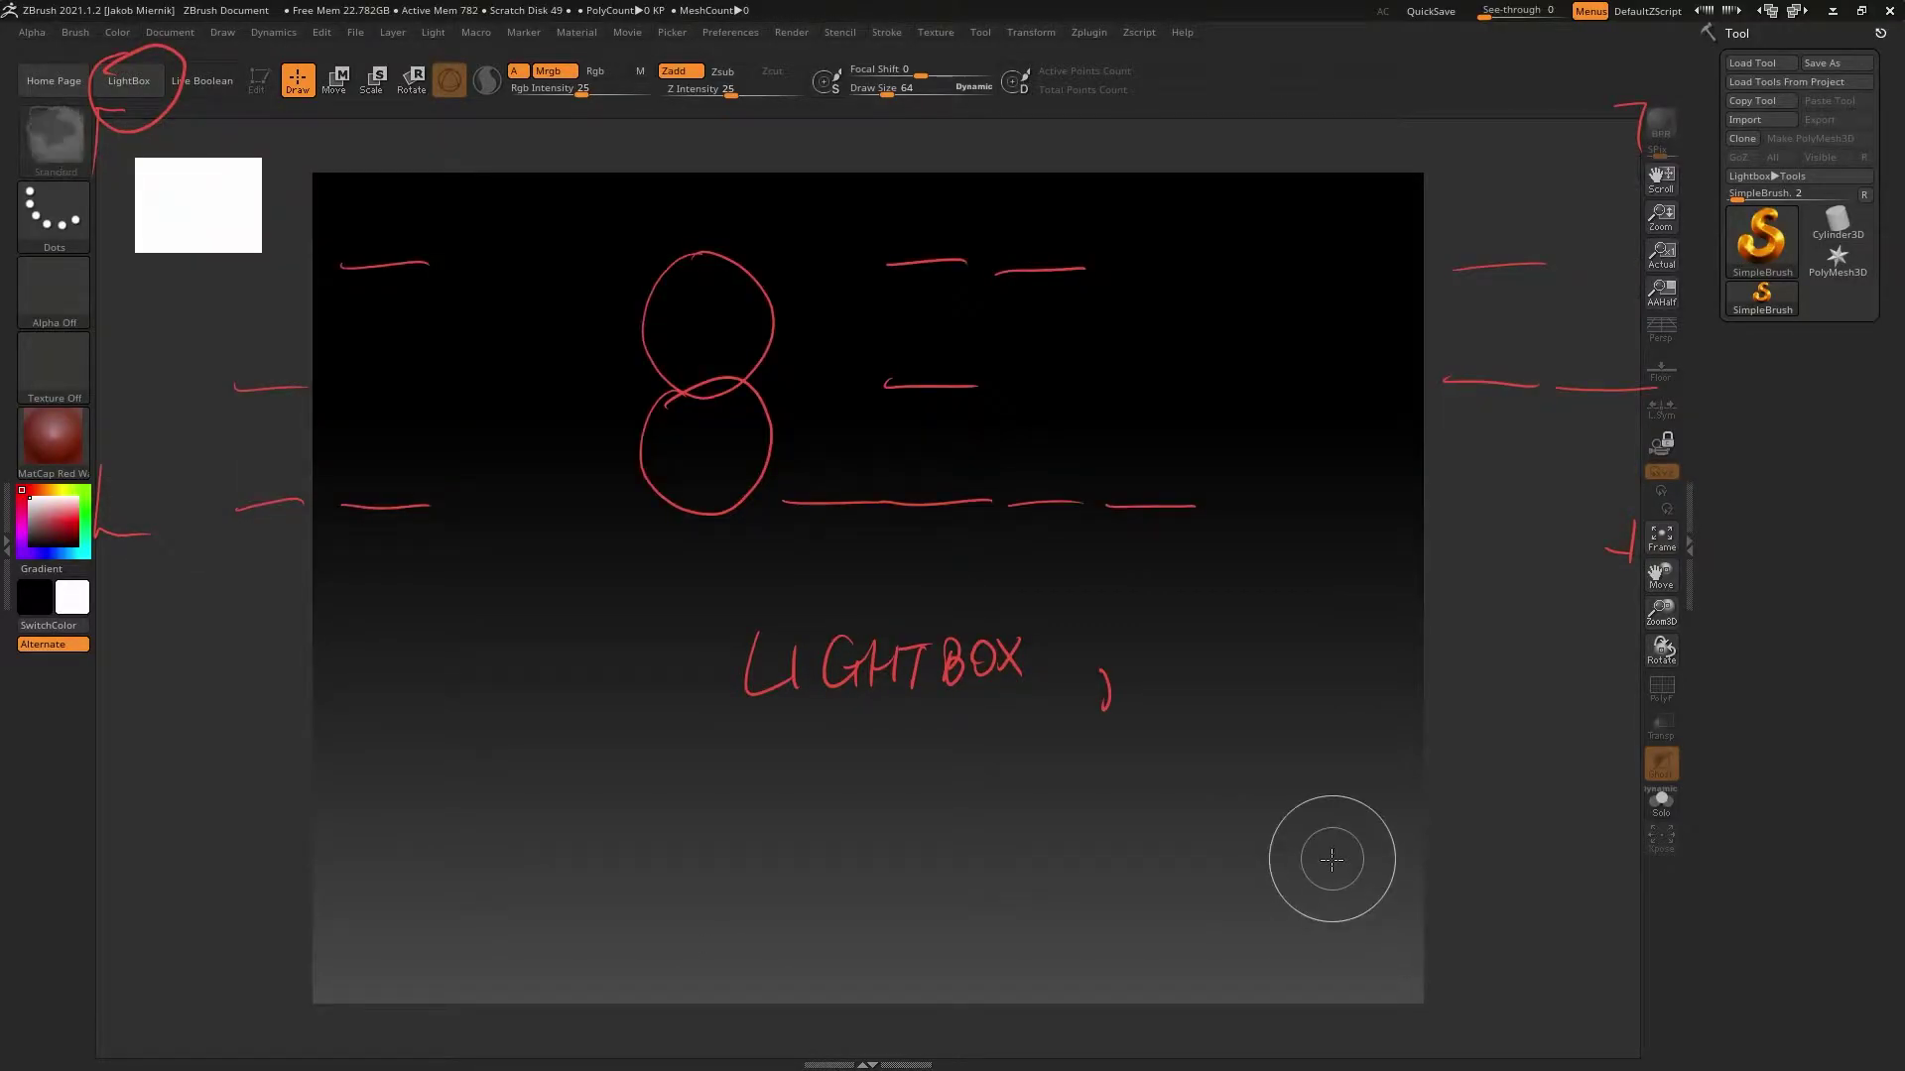
key(Escape)
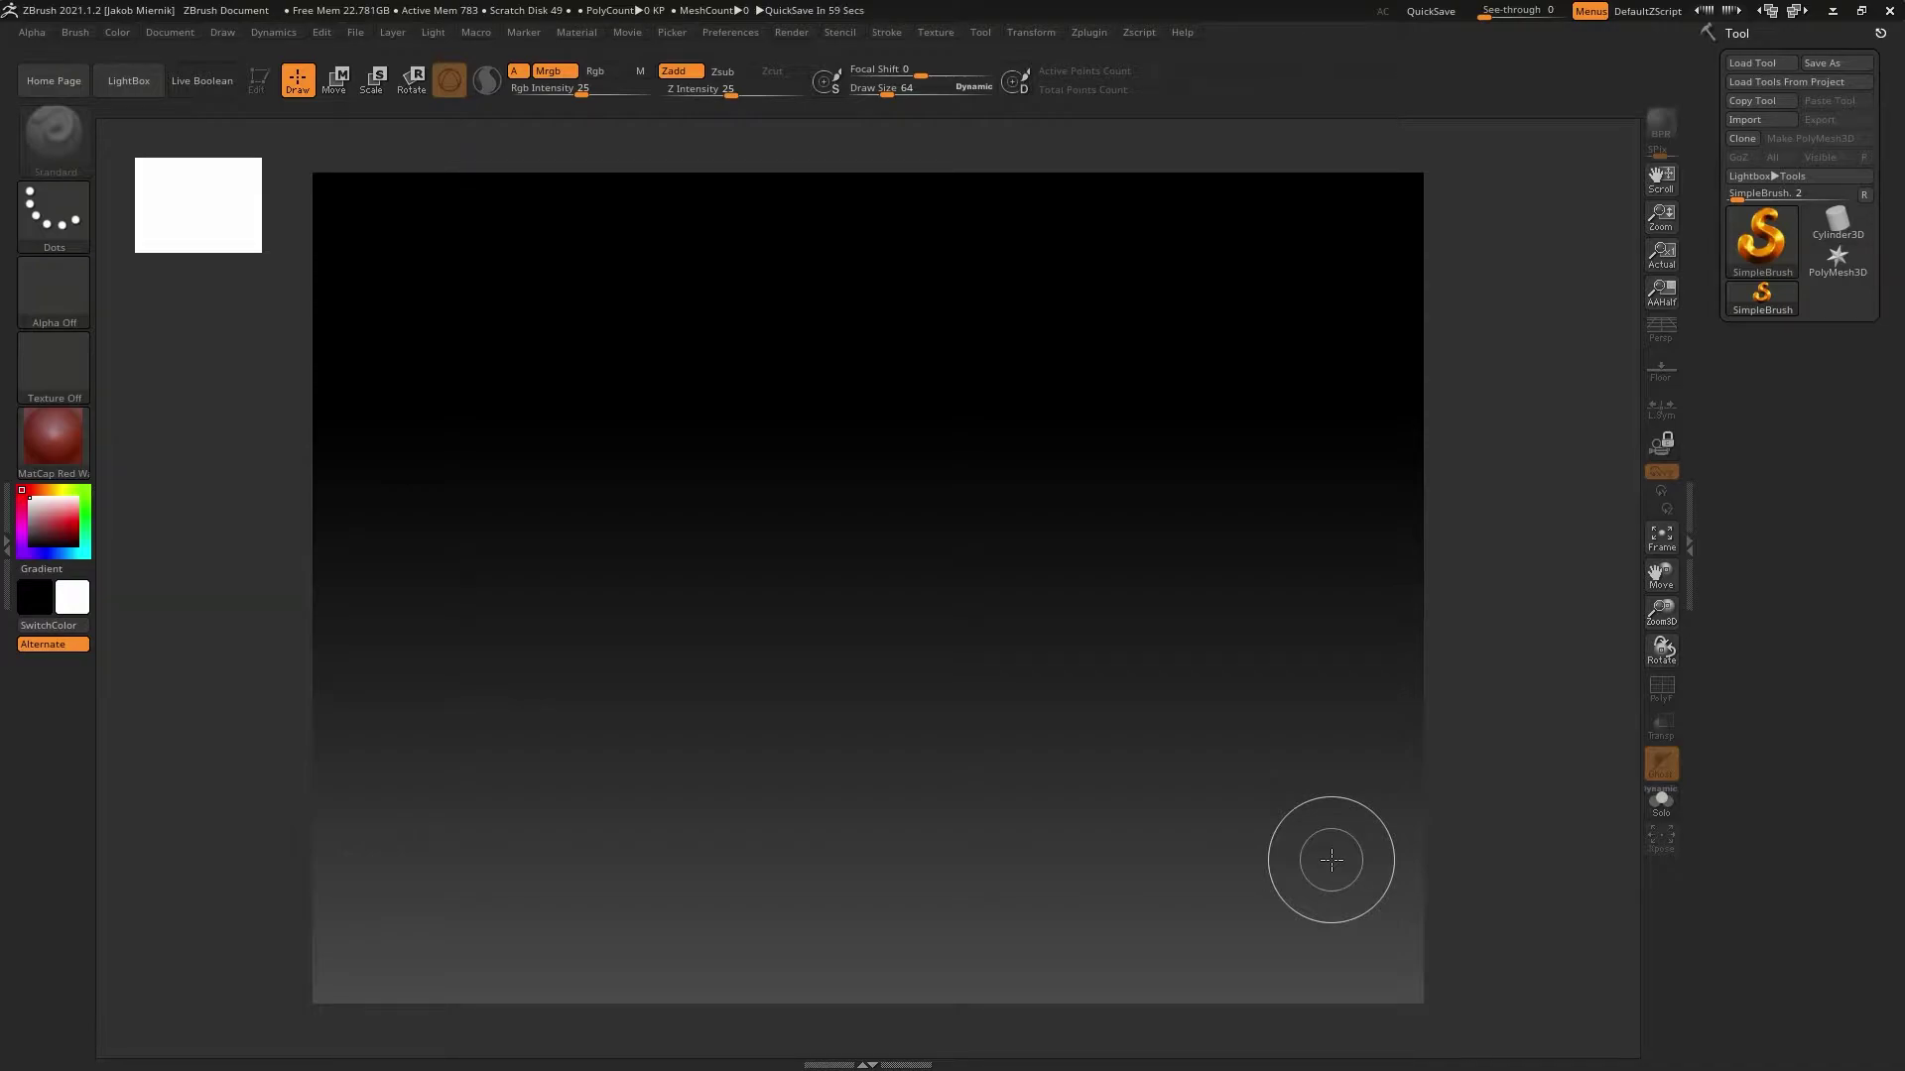
drag(1557, 129, 1597, 347)
mouse_move(1585, 960)
mouse_down()
mouse_move(1539, 1044)
mouse_move(1512, 1040)
mouse_up()
drag(280, 924, 348, 1024)
drag(318, 141, 292, 209)
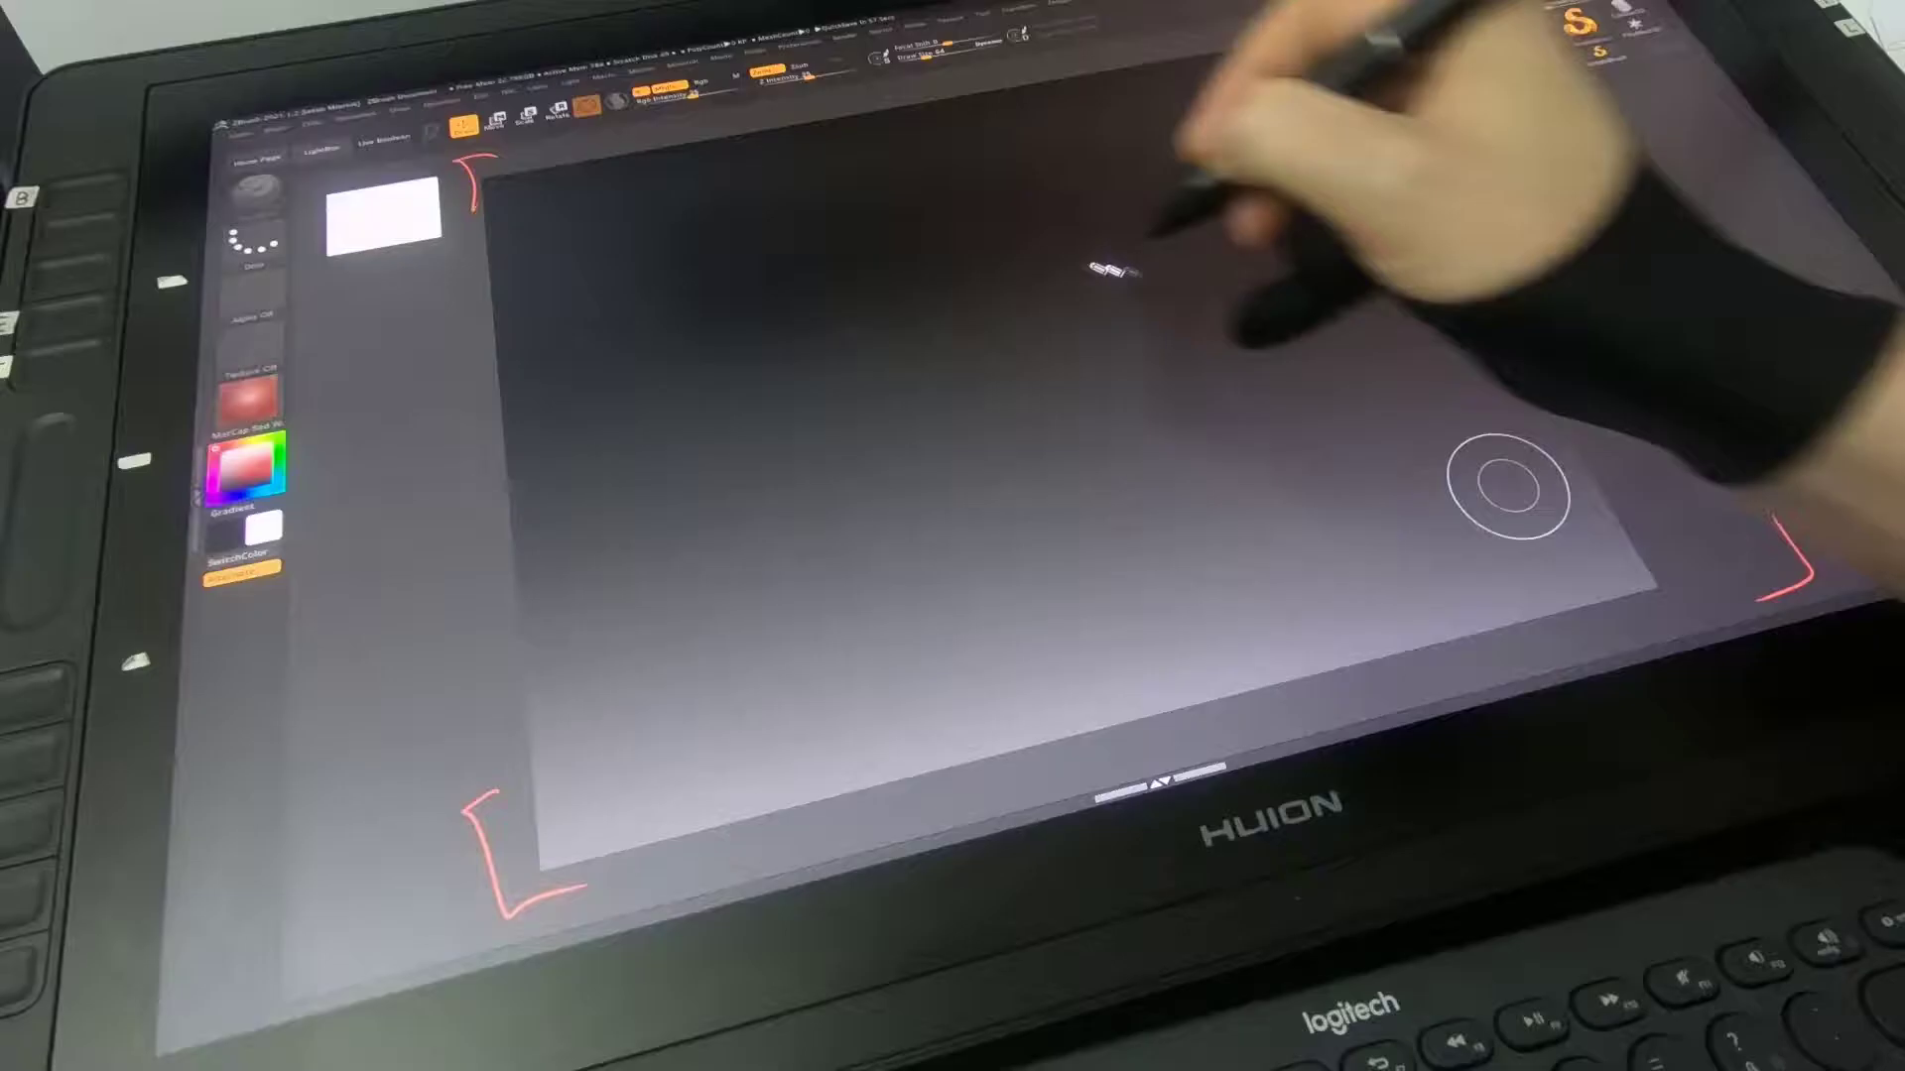
mouse_move(886, 81)
mouse_down()
mouse_move(870, 109)
mouse_move(917, 101)
mouse_up()
drag(925, 103, 1020, 66)
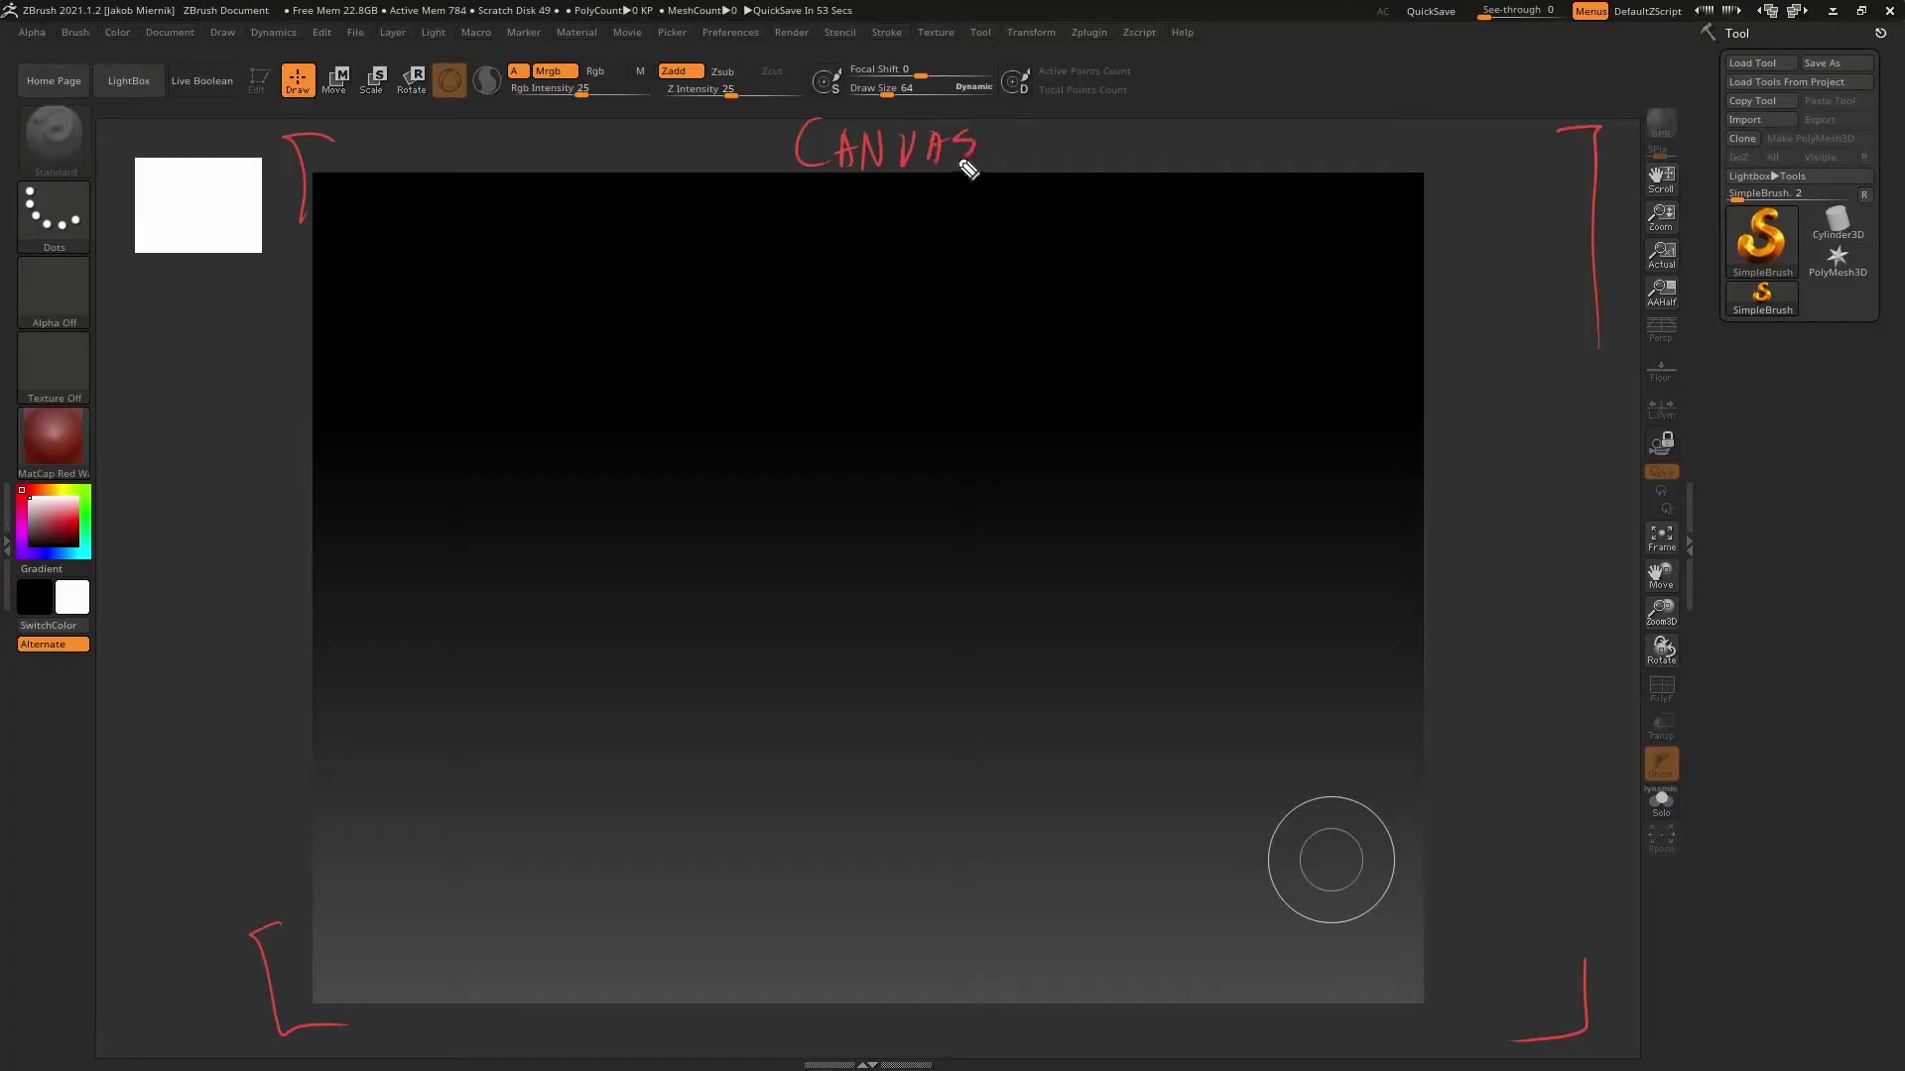
drag(8, 22, 35, 47)
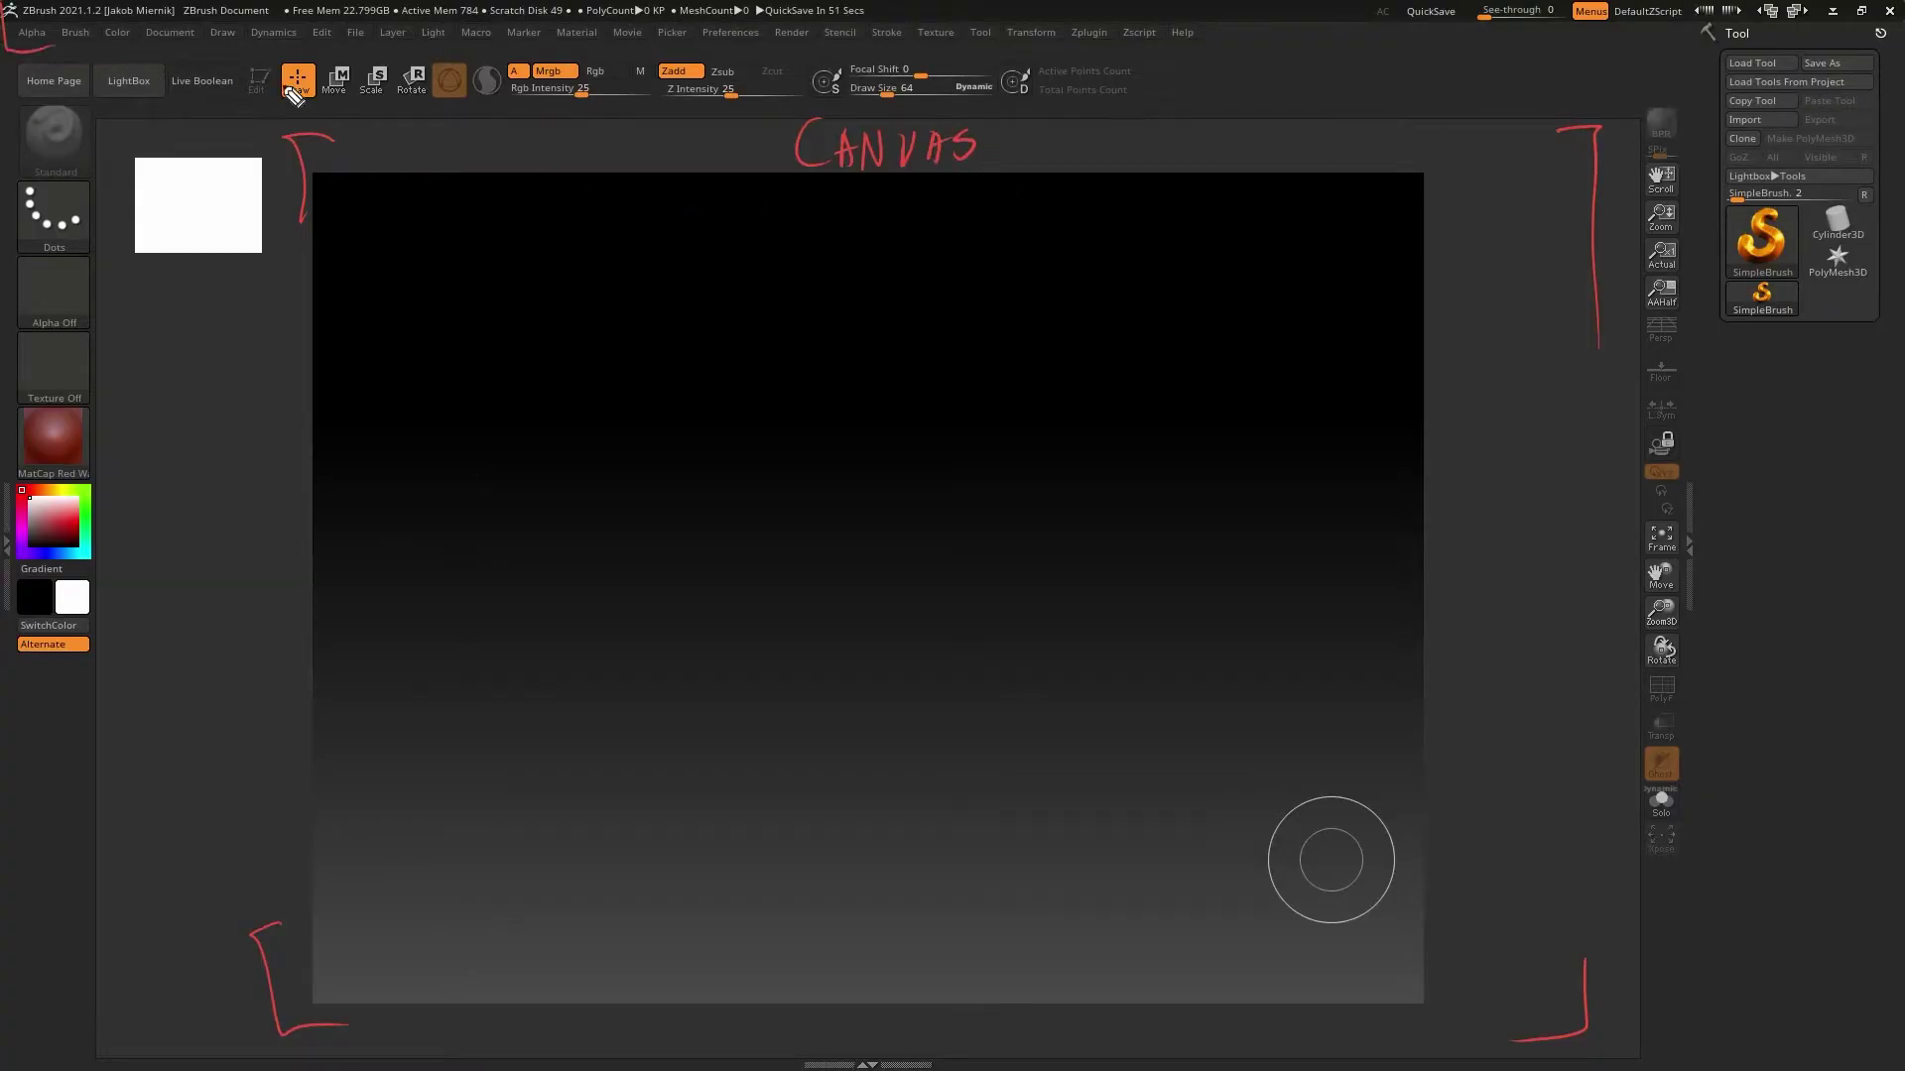
drag(1177, 61, 1212, 66)
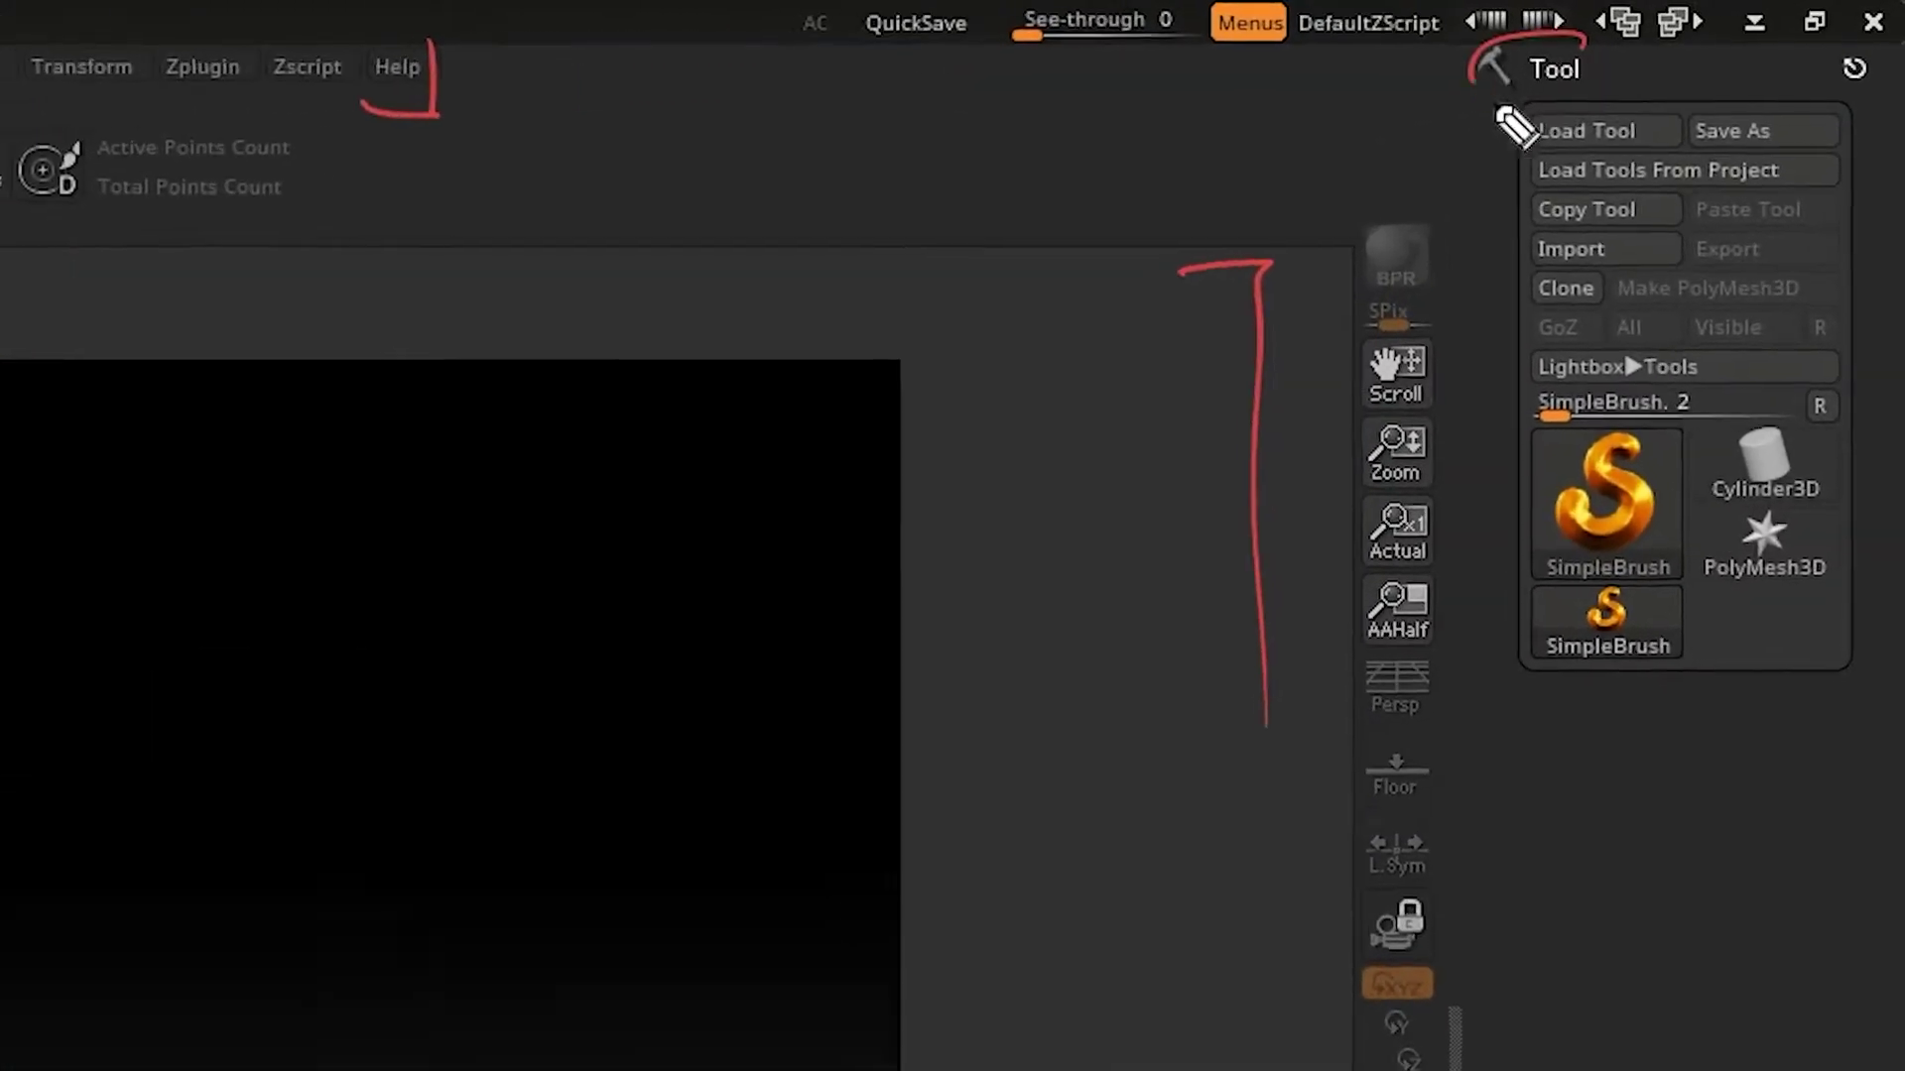
drag(1751, 18, 1744, 57)
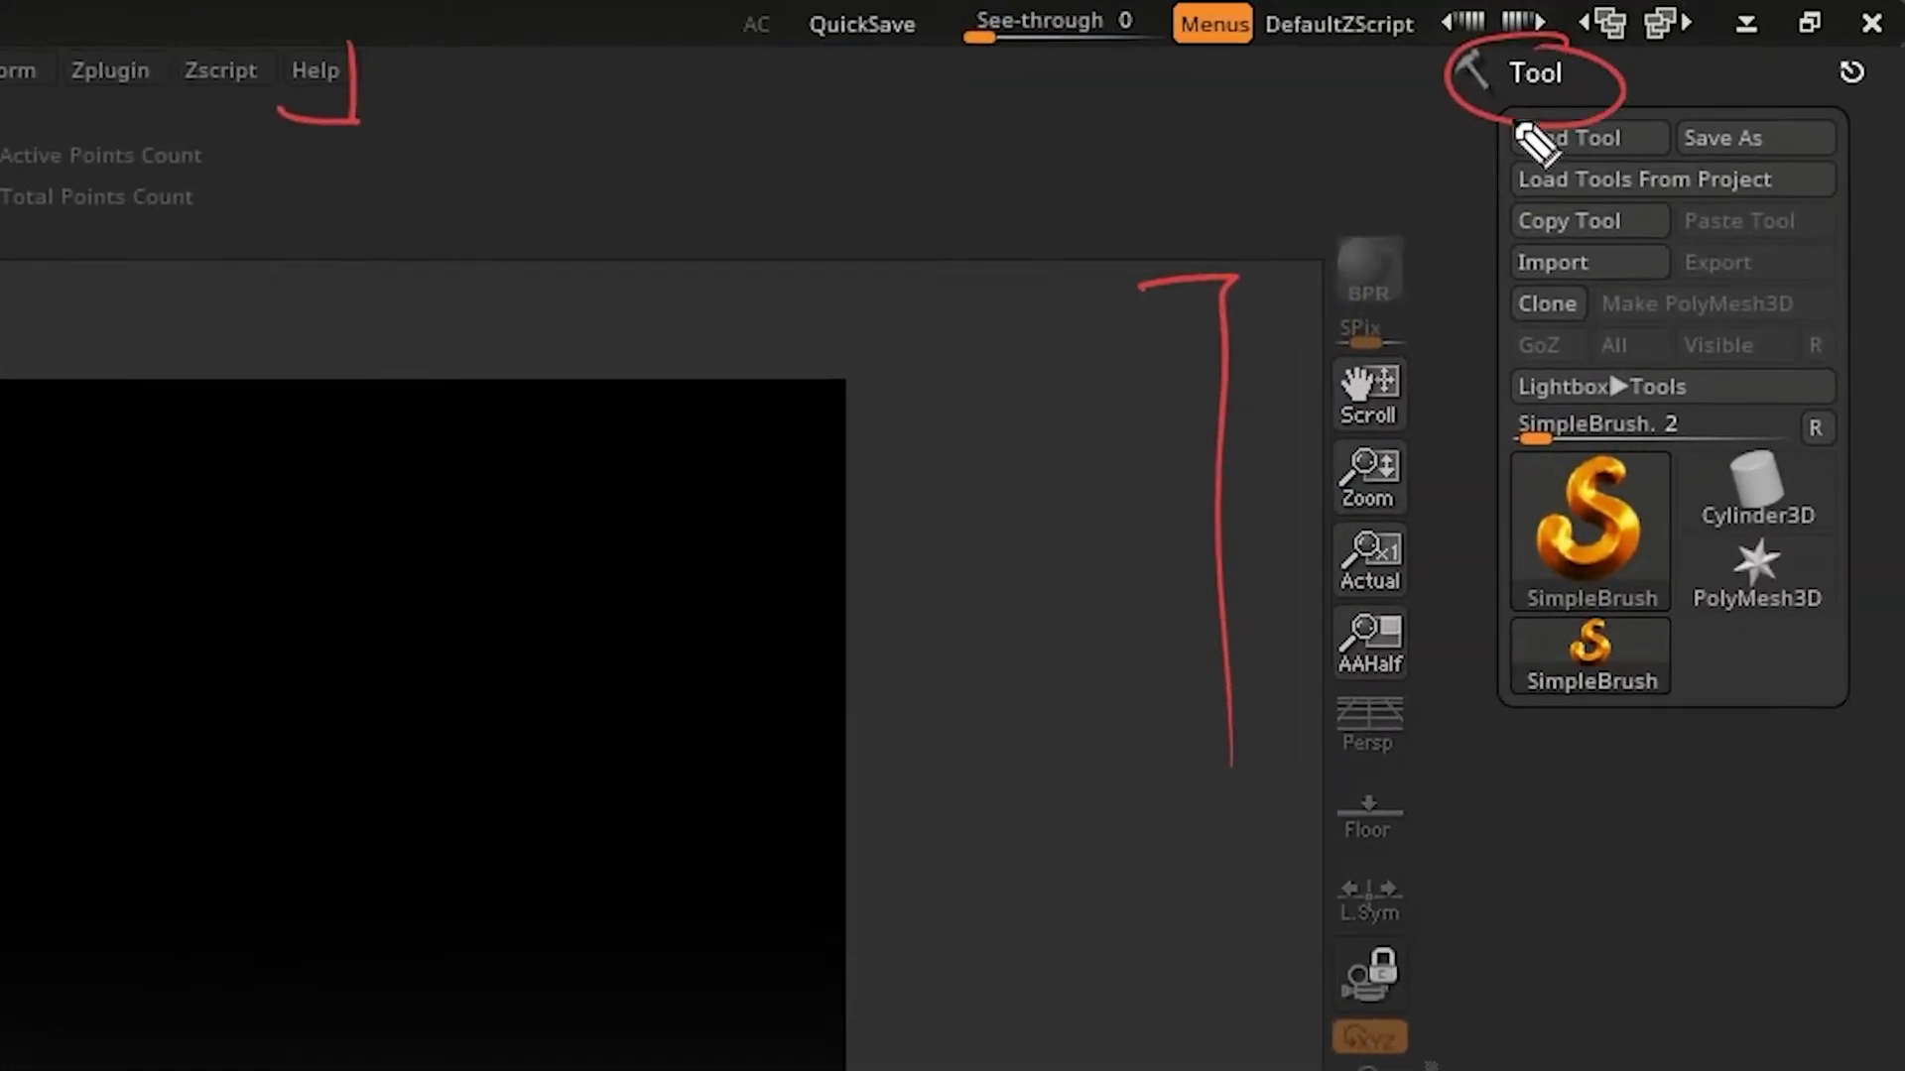
drag(1002, 22, 986, 54)
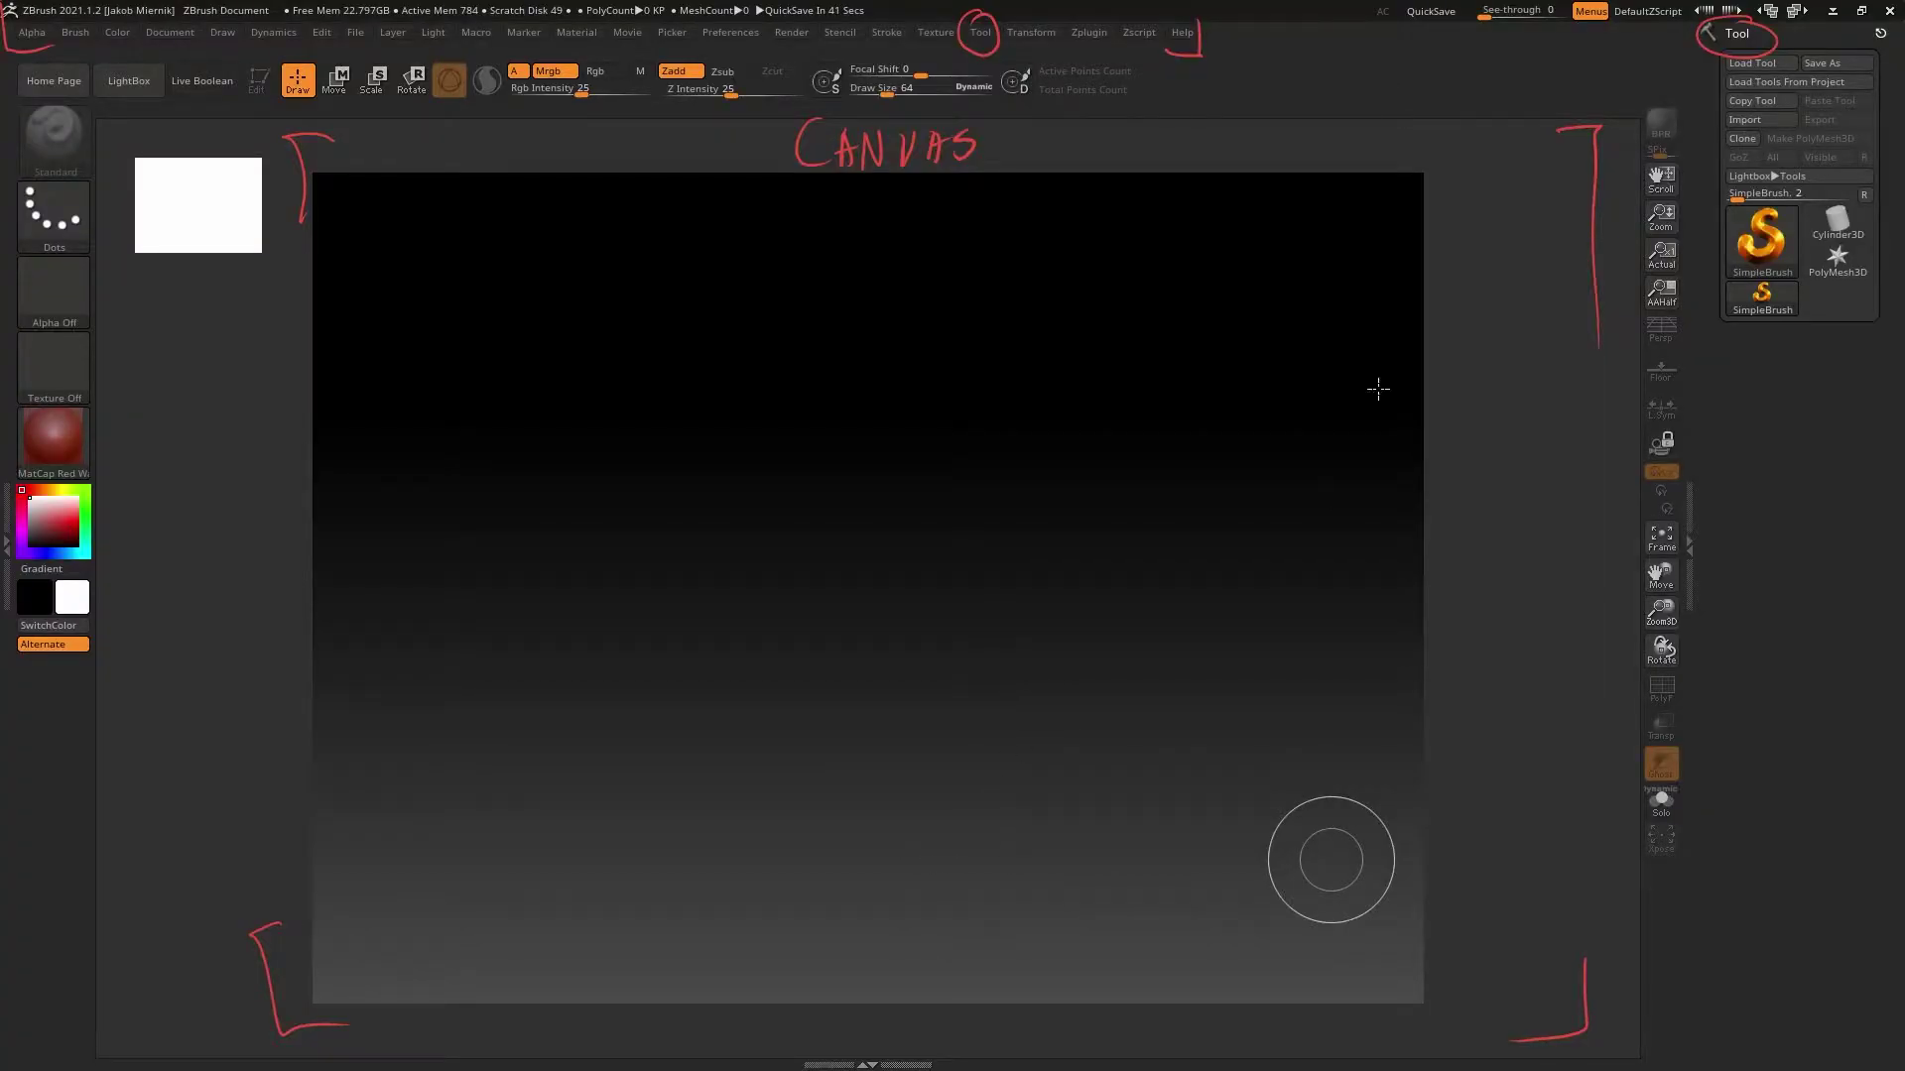
Open the Tool palette from the main menus and dock it in the side tray
click(983, 28)
click(973, 32)
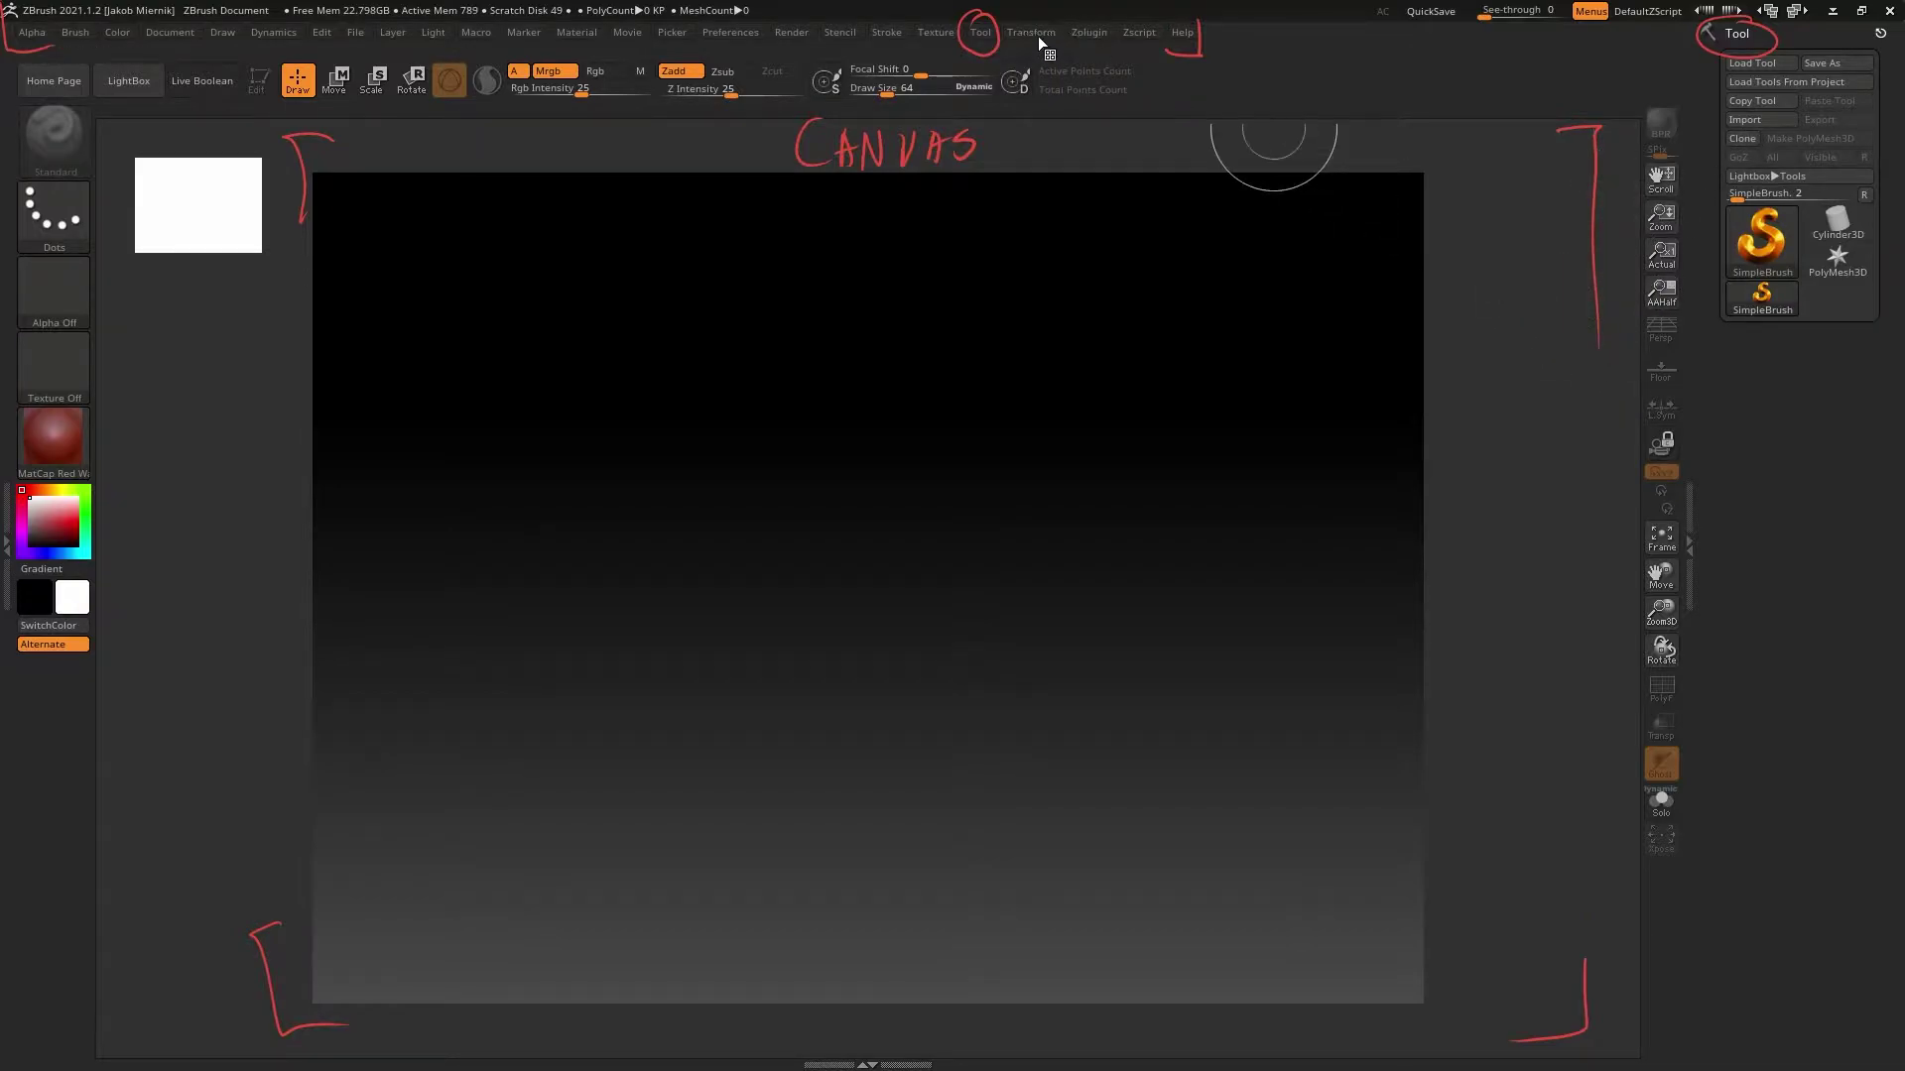
mouse_move(587, 28)
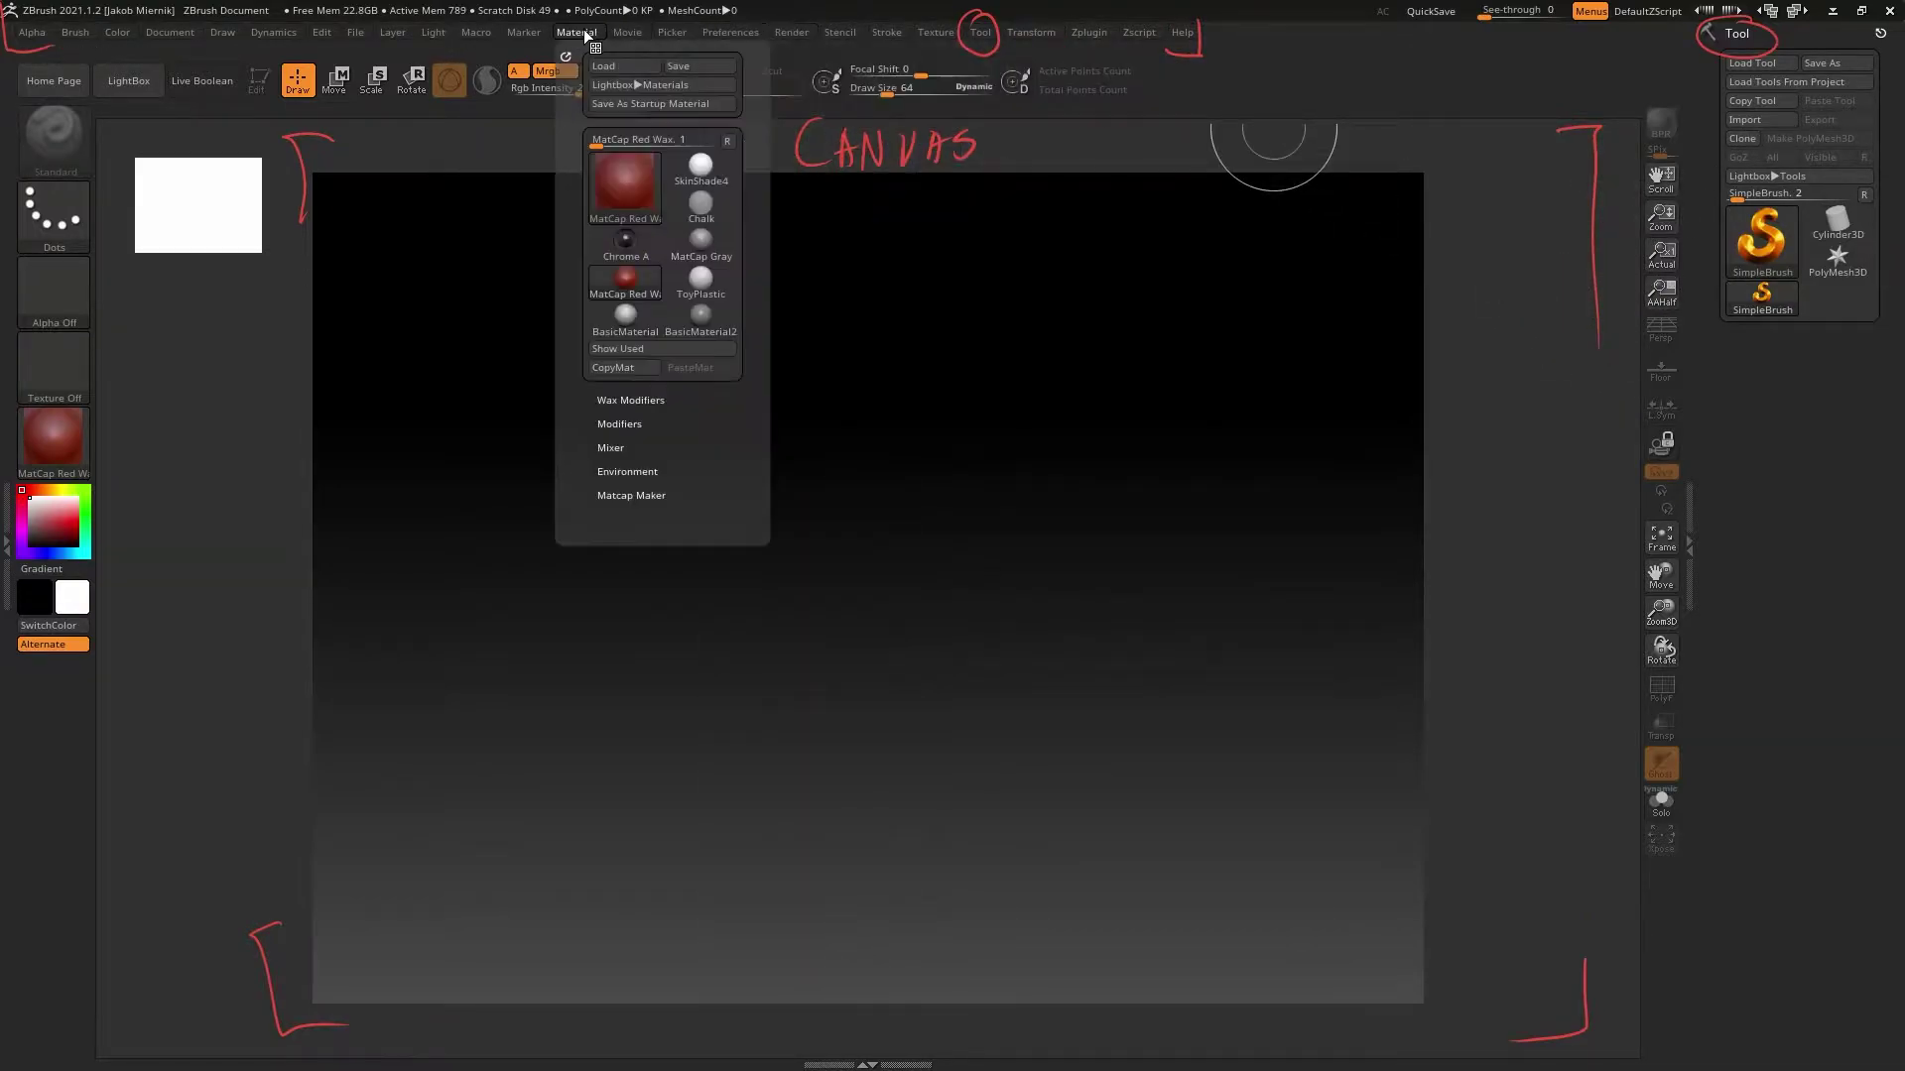
mouse_move(78, 32)
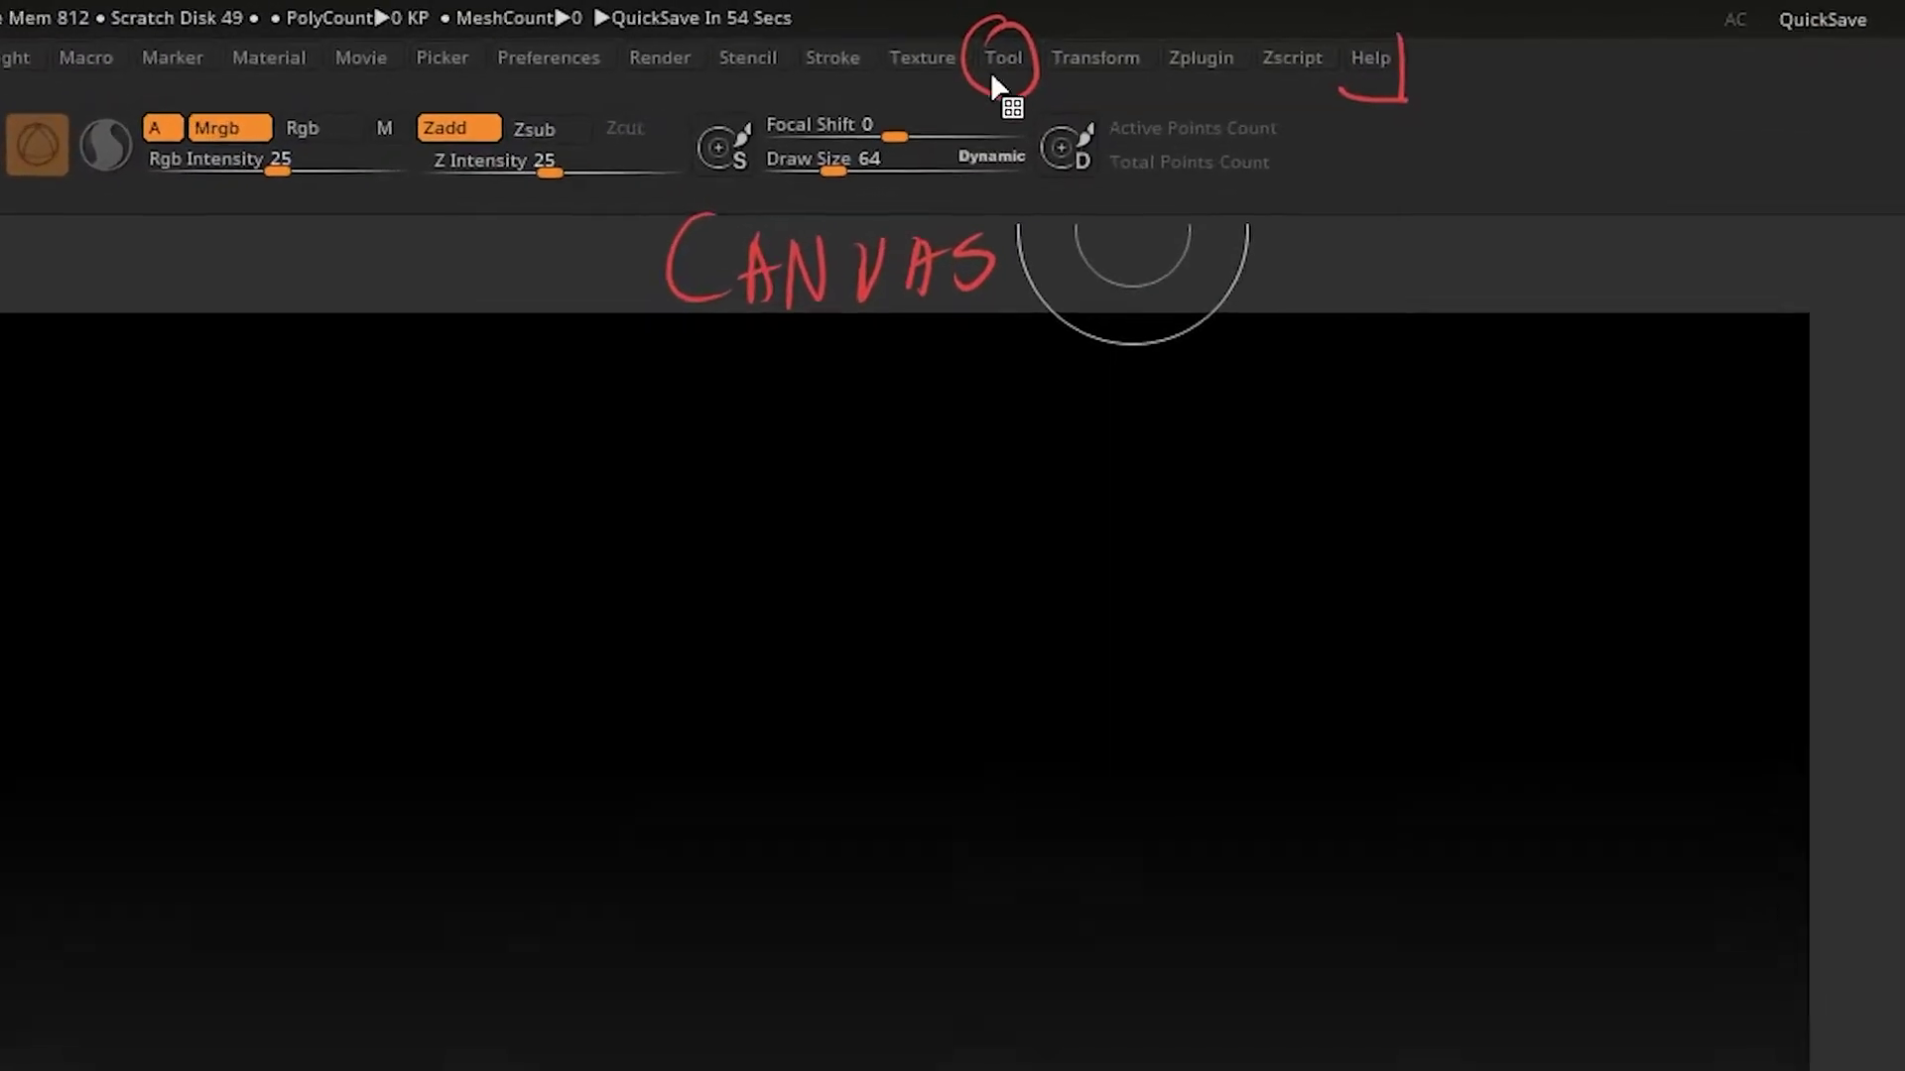
click(980, 32)
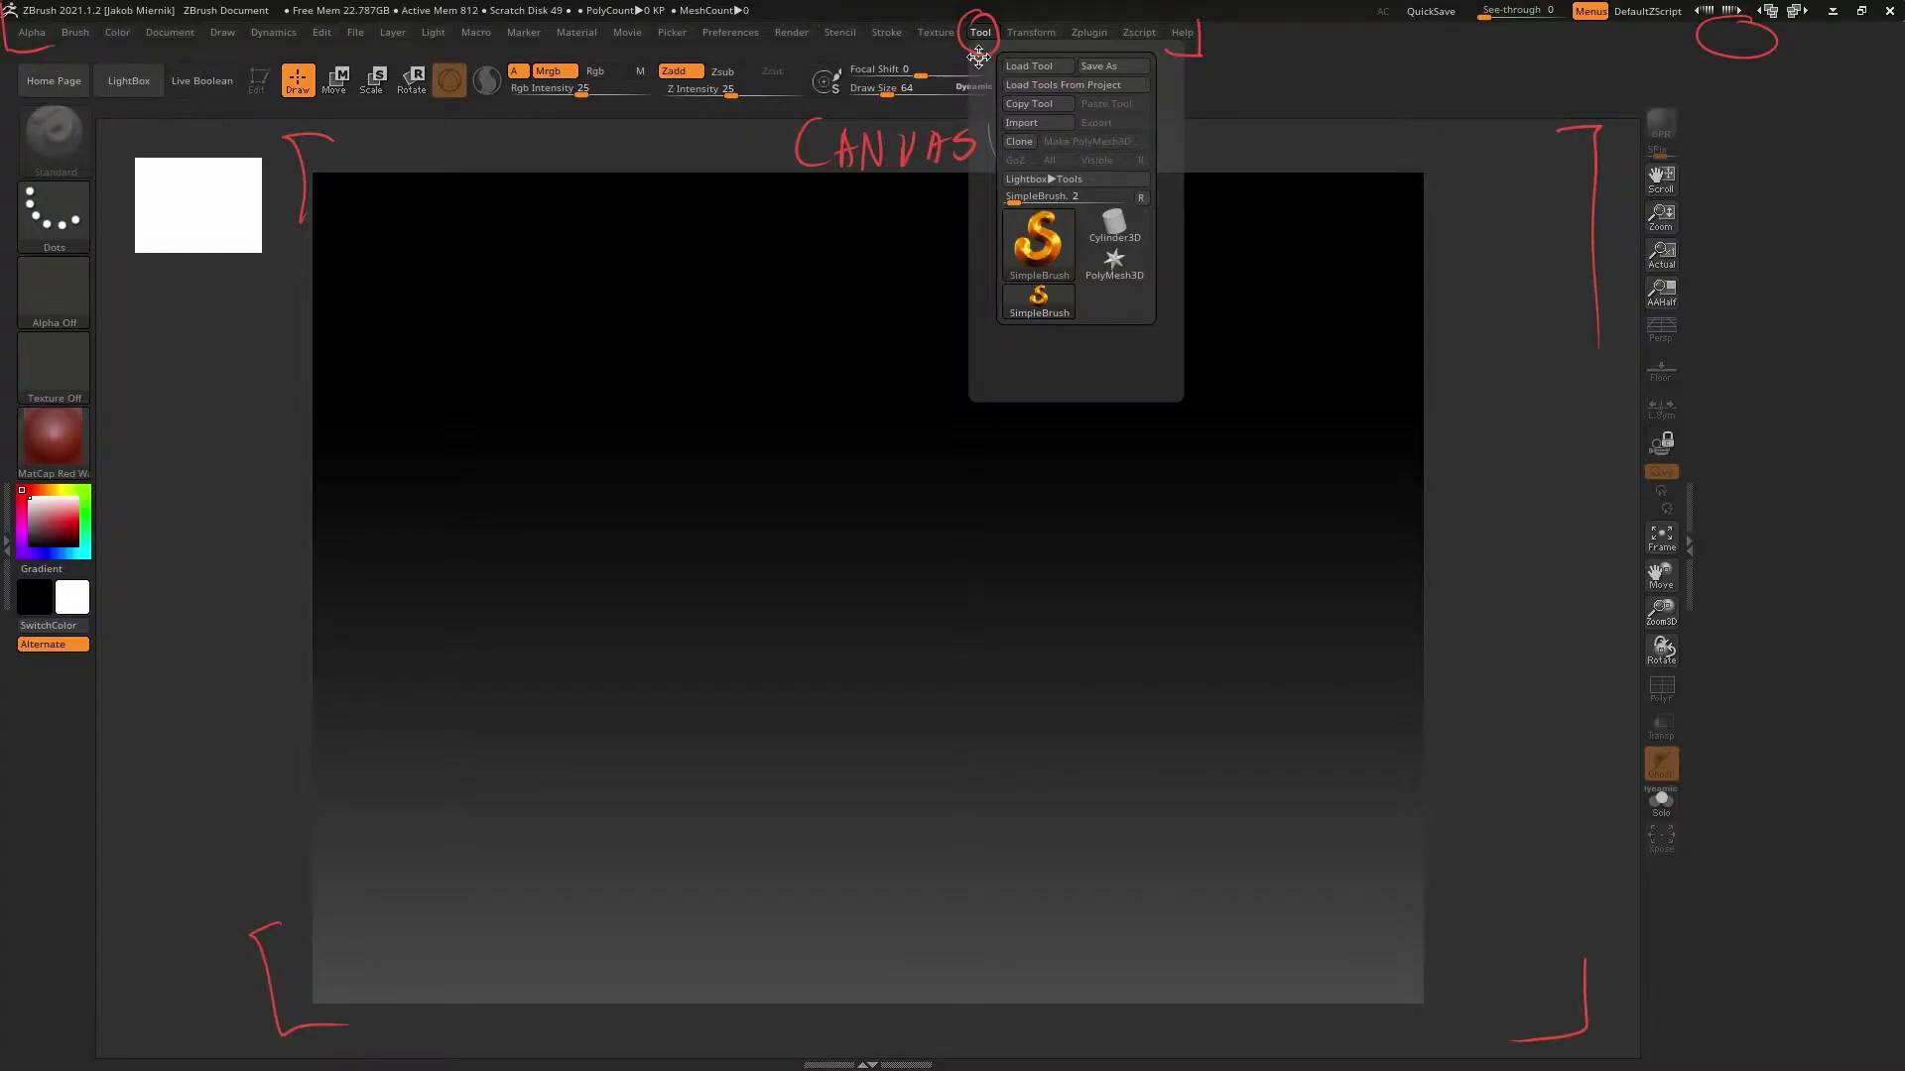
drag(1031, 148, 1029, 258)
drag(983, 102, 1741, 59)
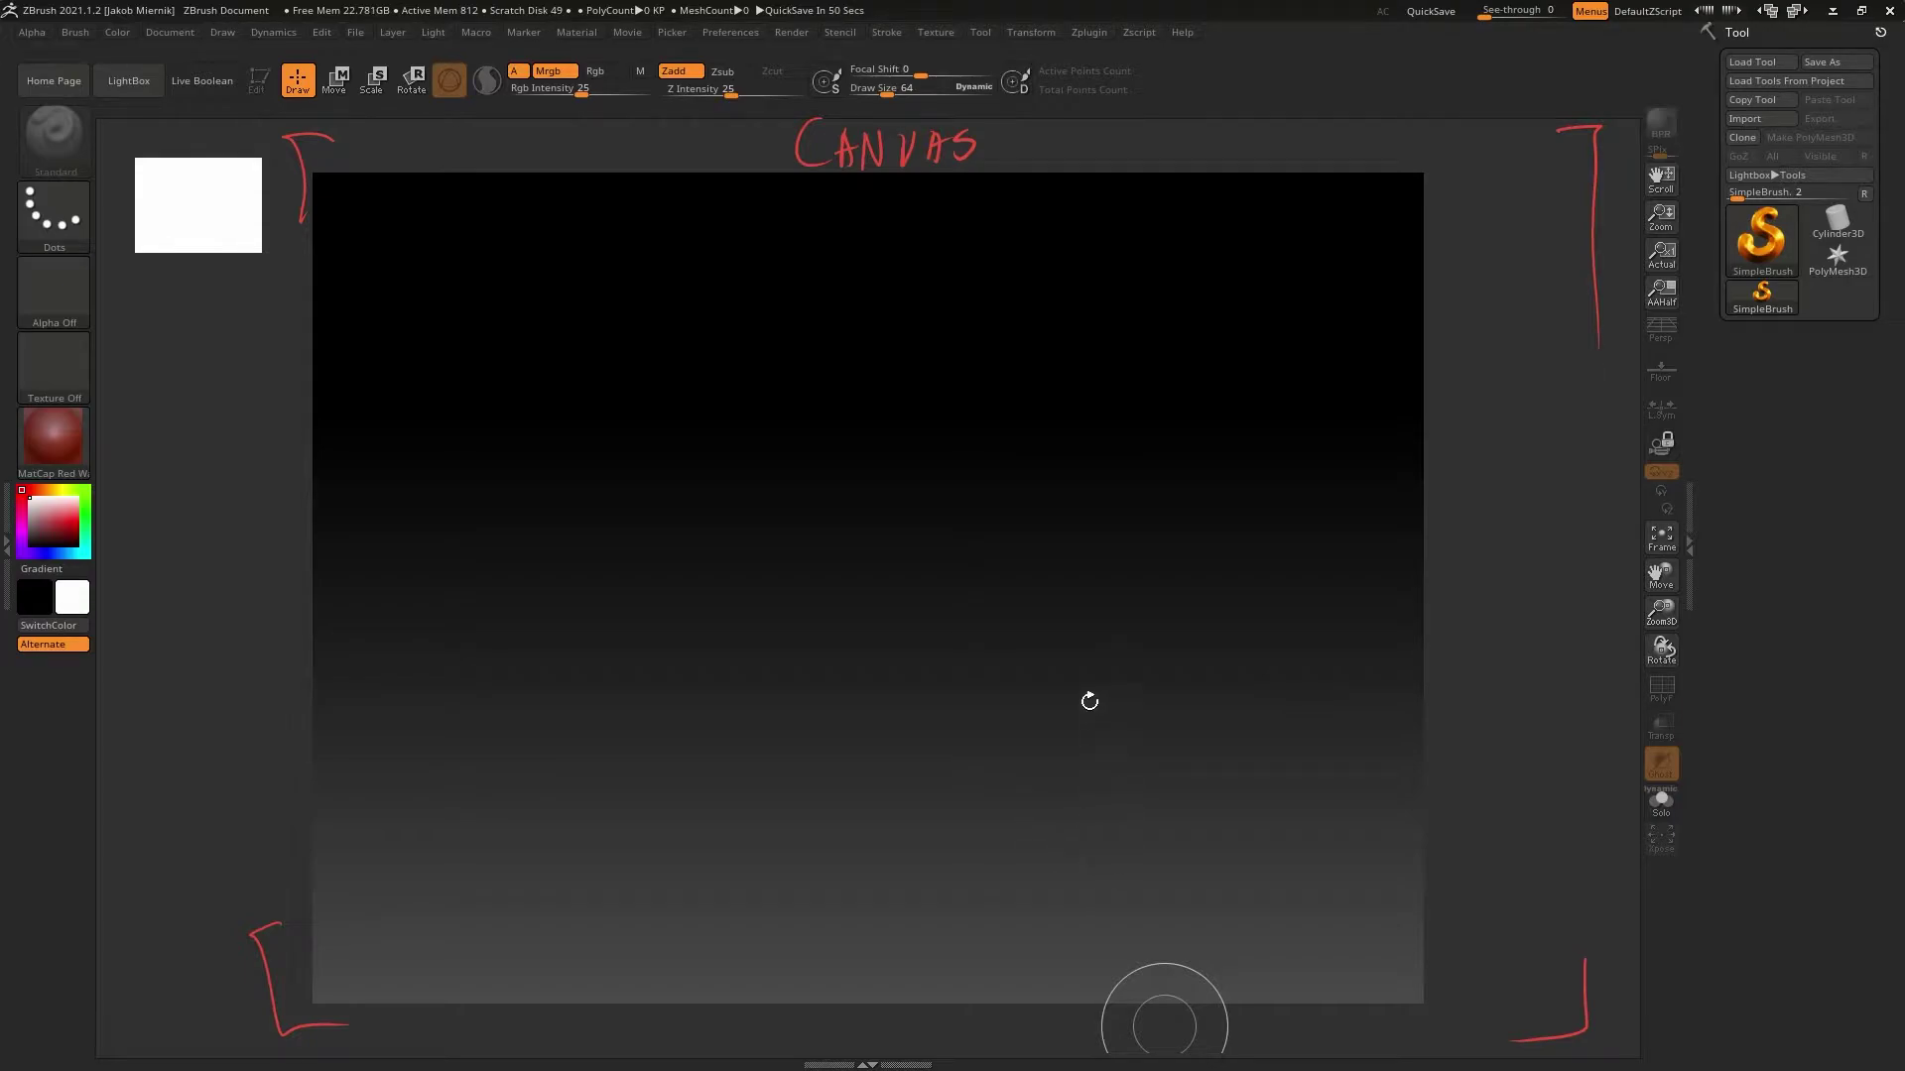
Paint several freehand SimpleBrush strokes and two small blocks across the canvas
click(659, 412)
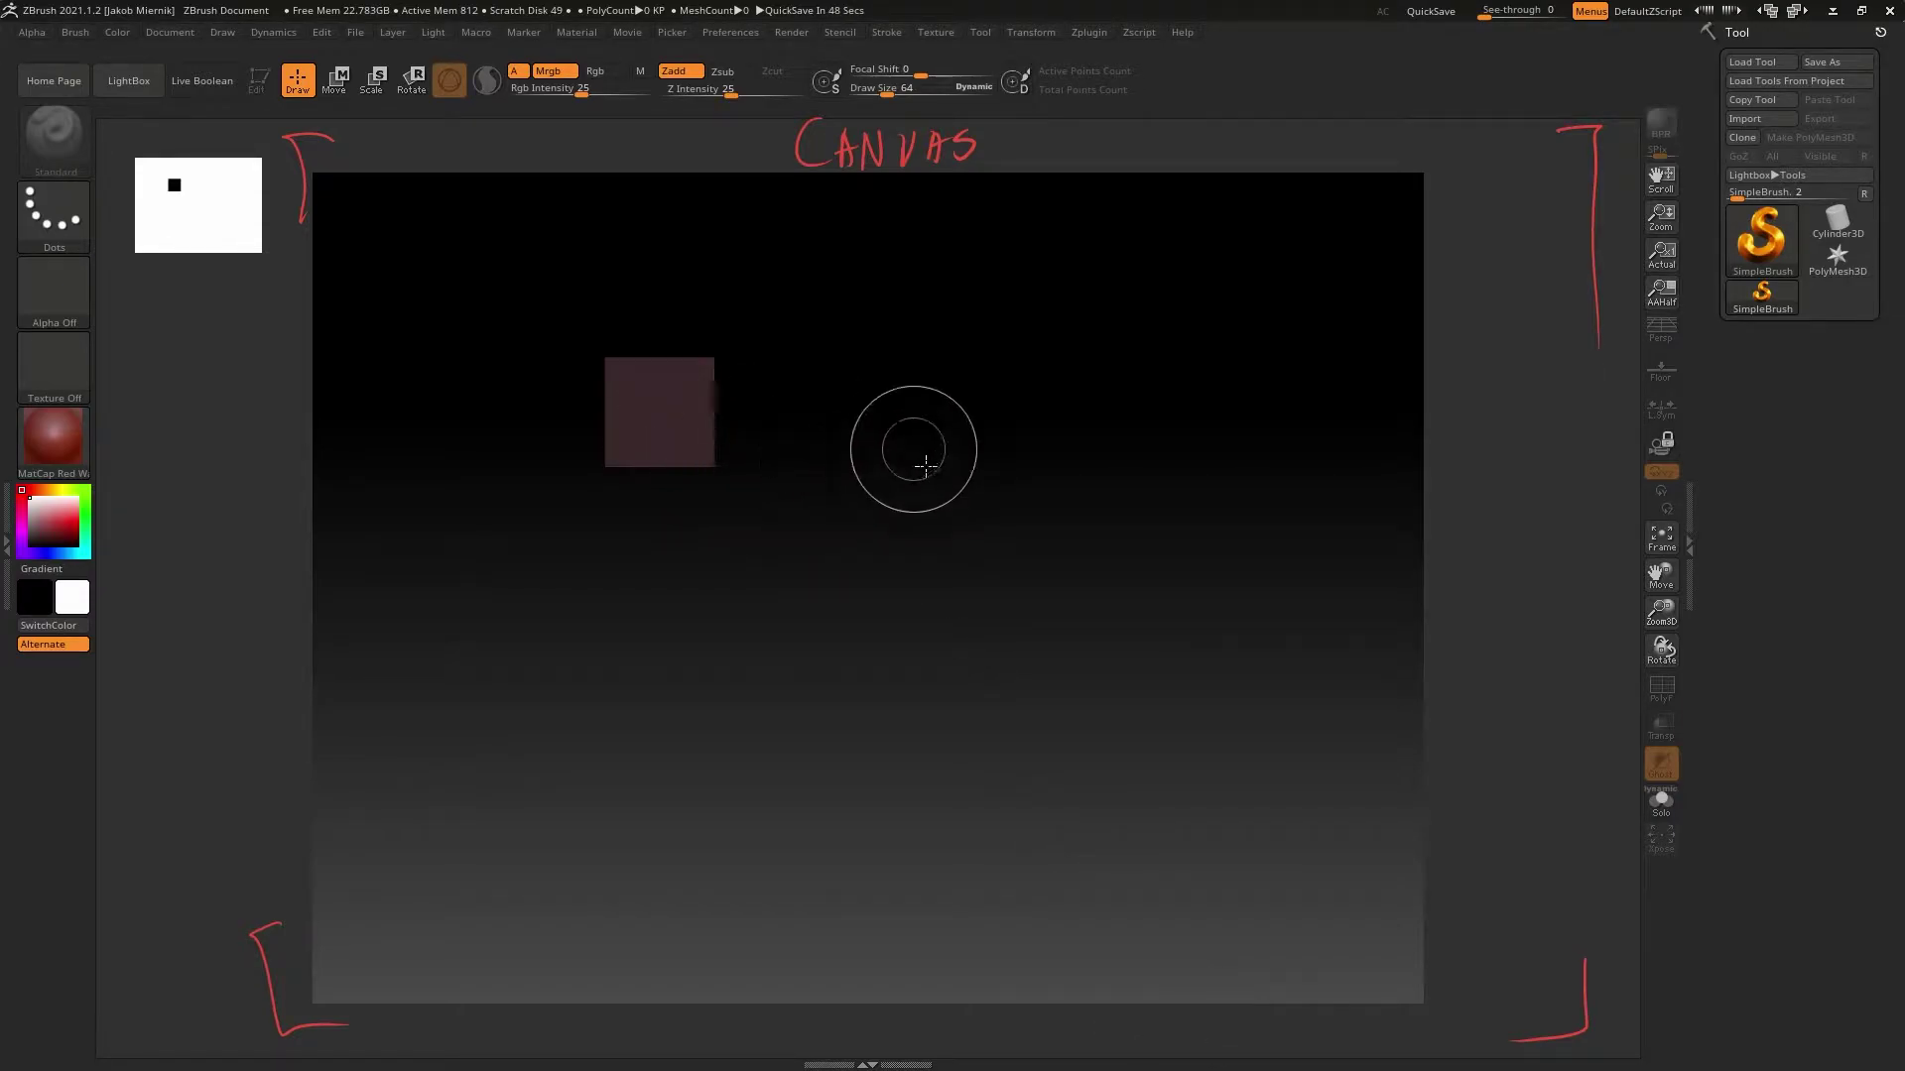
mouse_move(722, 405)
mouse_down()
mouse_move(1121, 504)
mouse_move(642, 527)
mouse_move(769, 625)
mouse_move(997, 635)
mouse_move(1126, 746)
mouse_up()
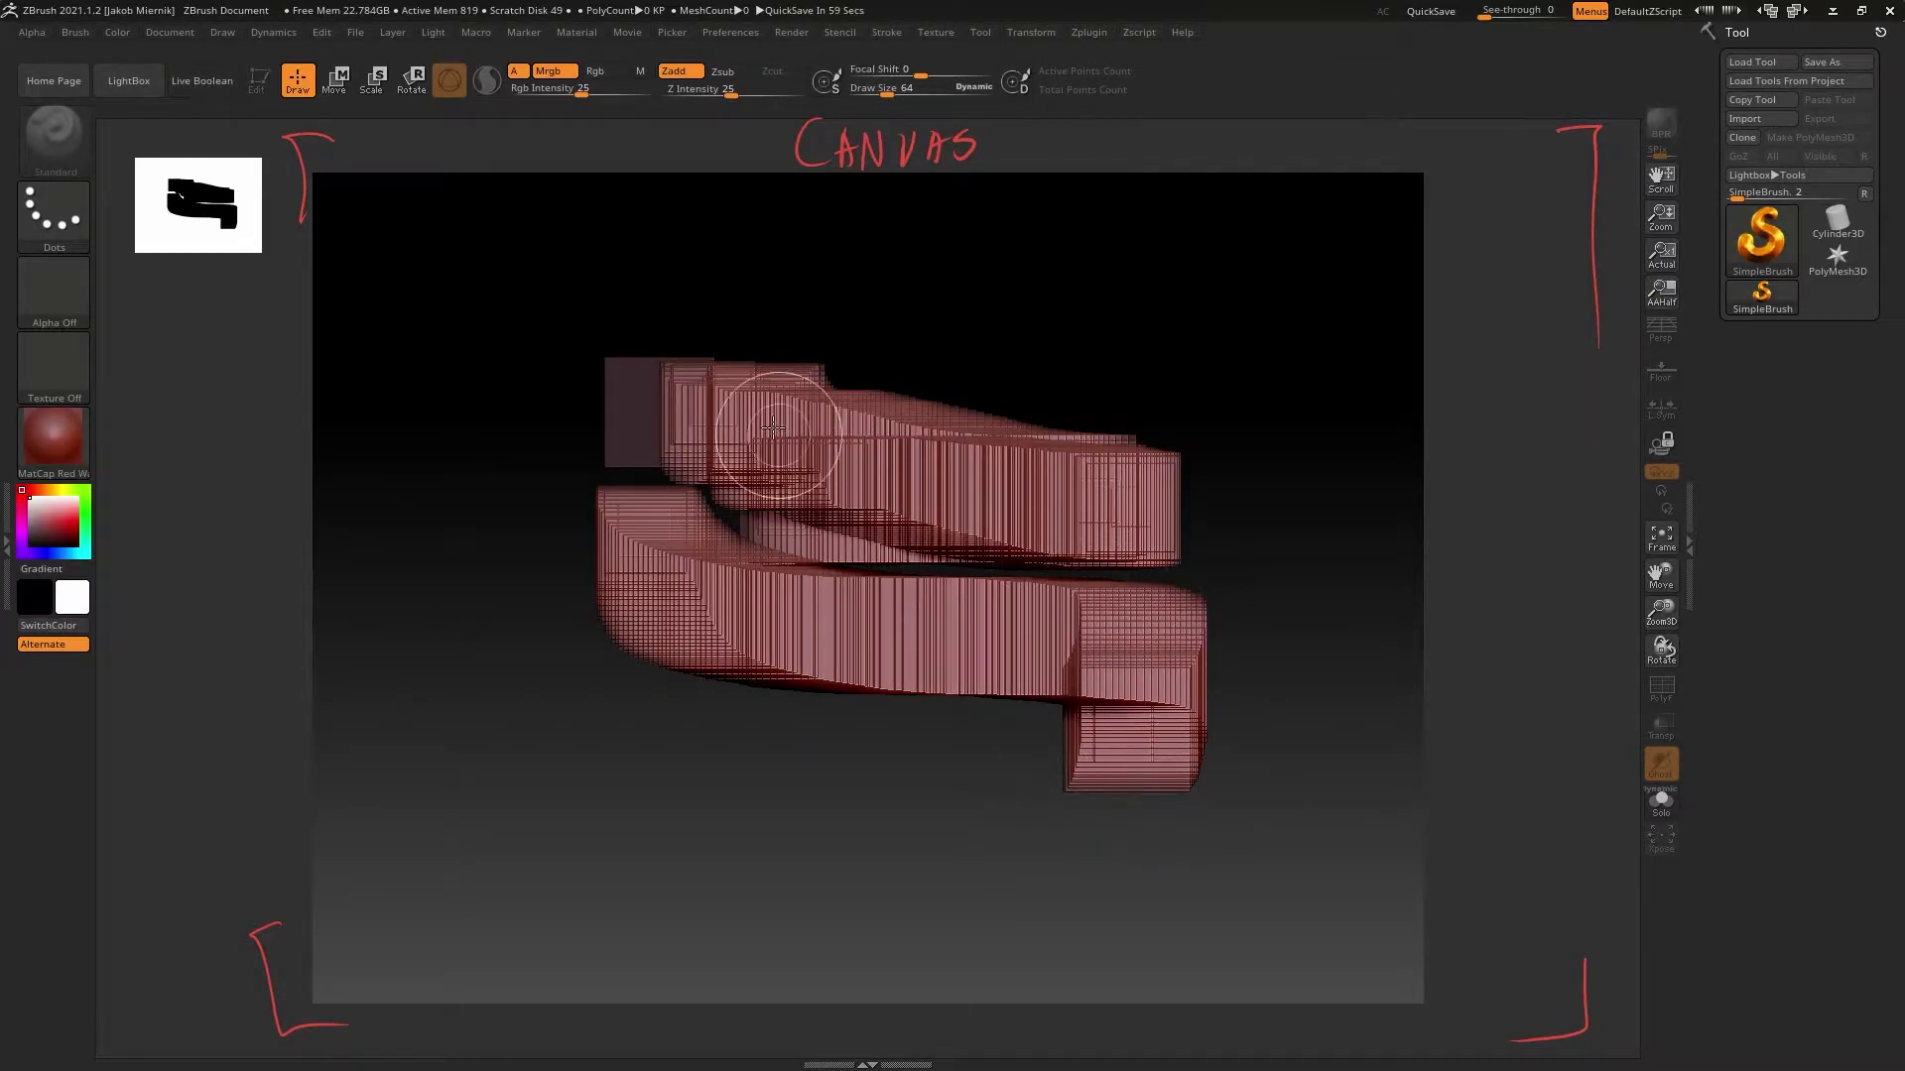
drag(754, 412, 1092, 517)
mouse_move(784, 437)
mouse_down()
mouse_move(1121, 506)
mouse_move(1164, 595)
mouse_move(1148, 701)
mouse_move(1057, 789)
mouse_up()
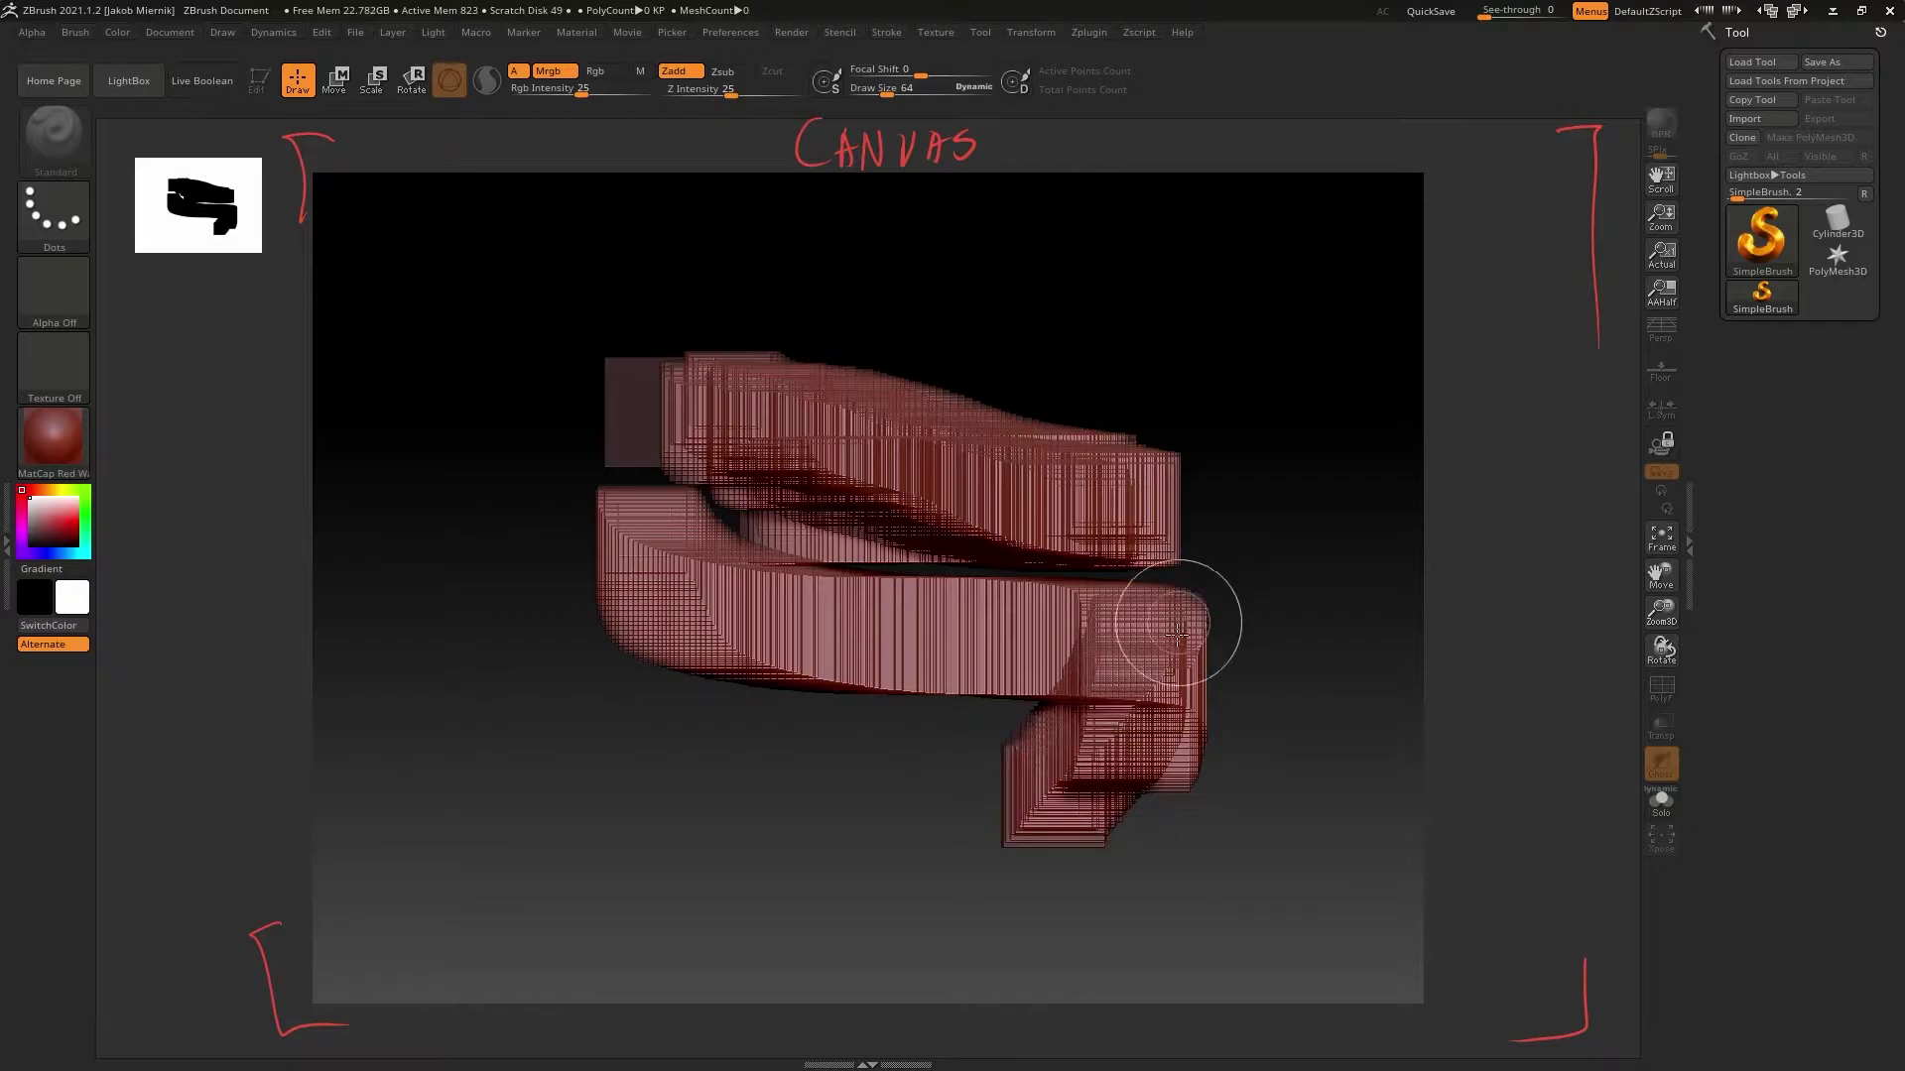
drag(891, 780, 888, 806)
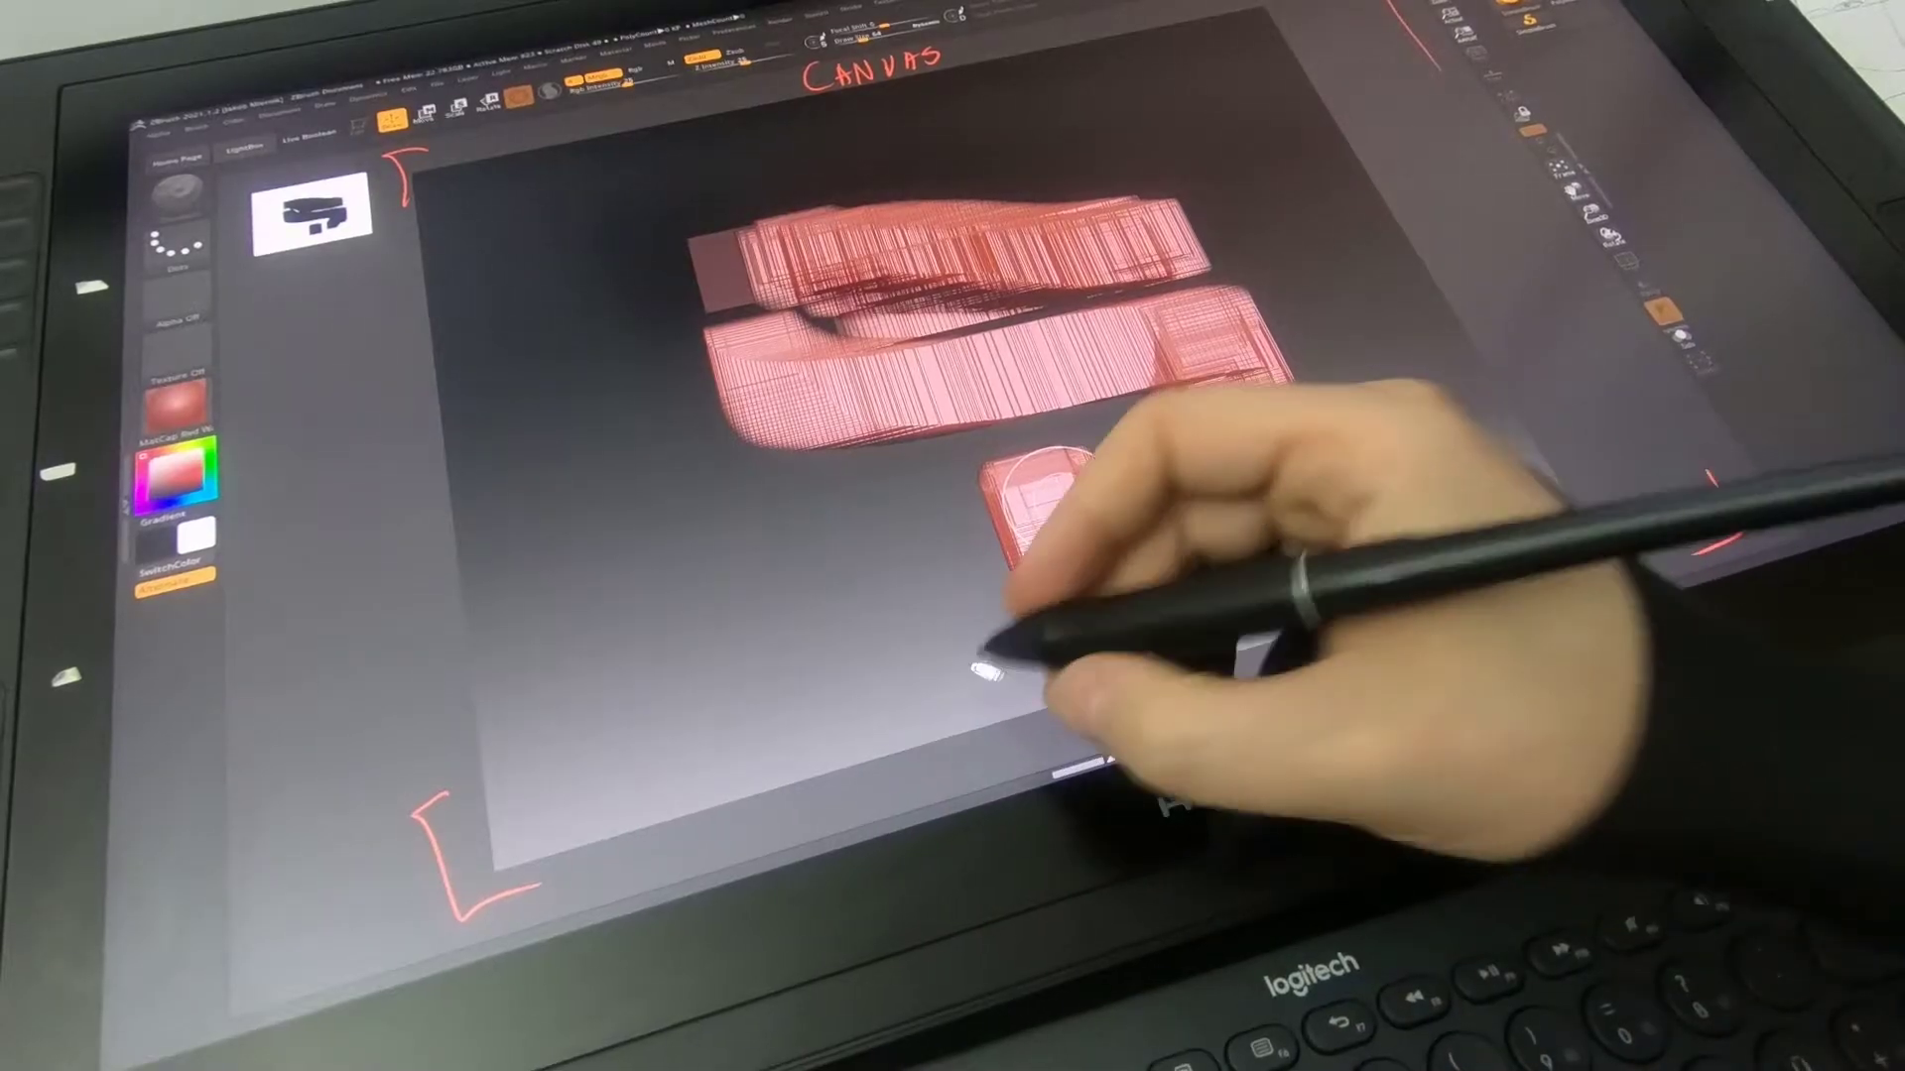
drag(829, 962, 838, 992)
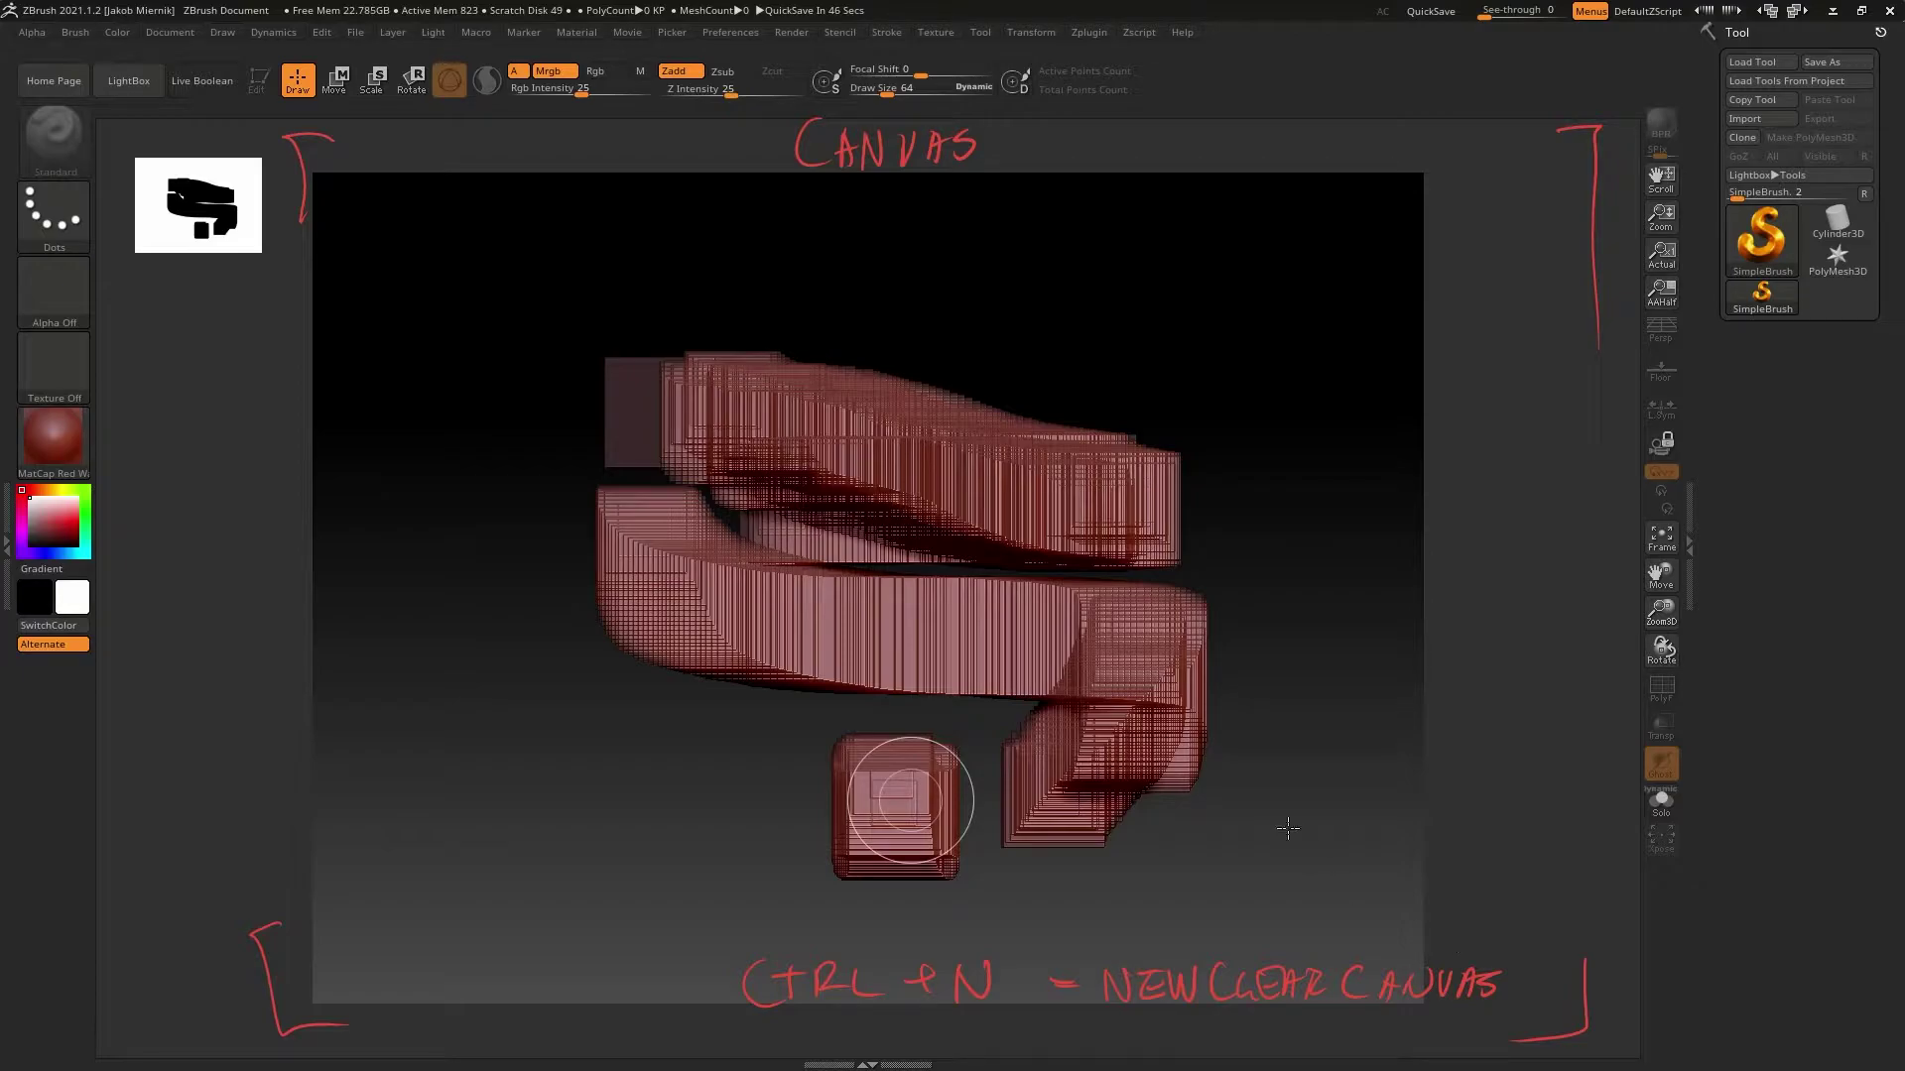
mouse_move(1207, 544)
mouse_down()
mouse_move(1259, 574)
mouse_move(1235, 575)
mouse_up()
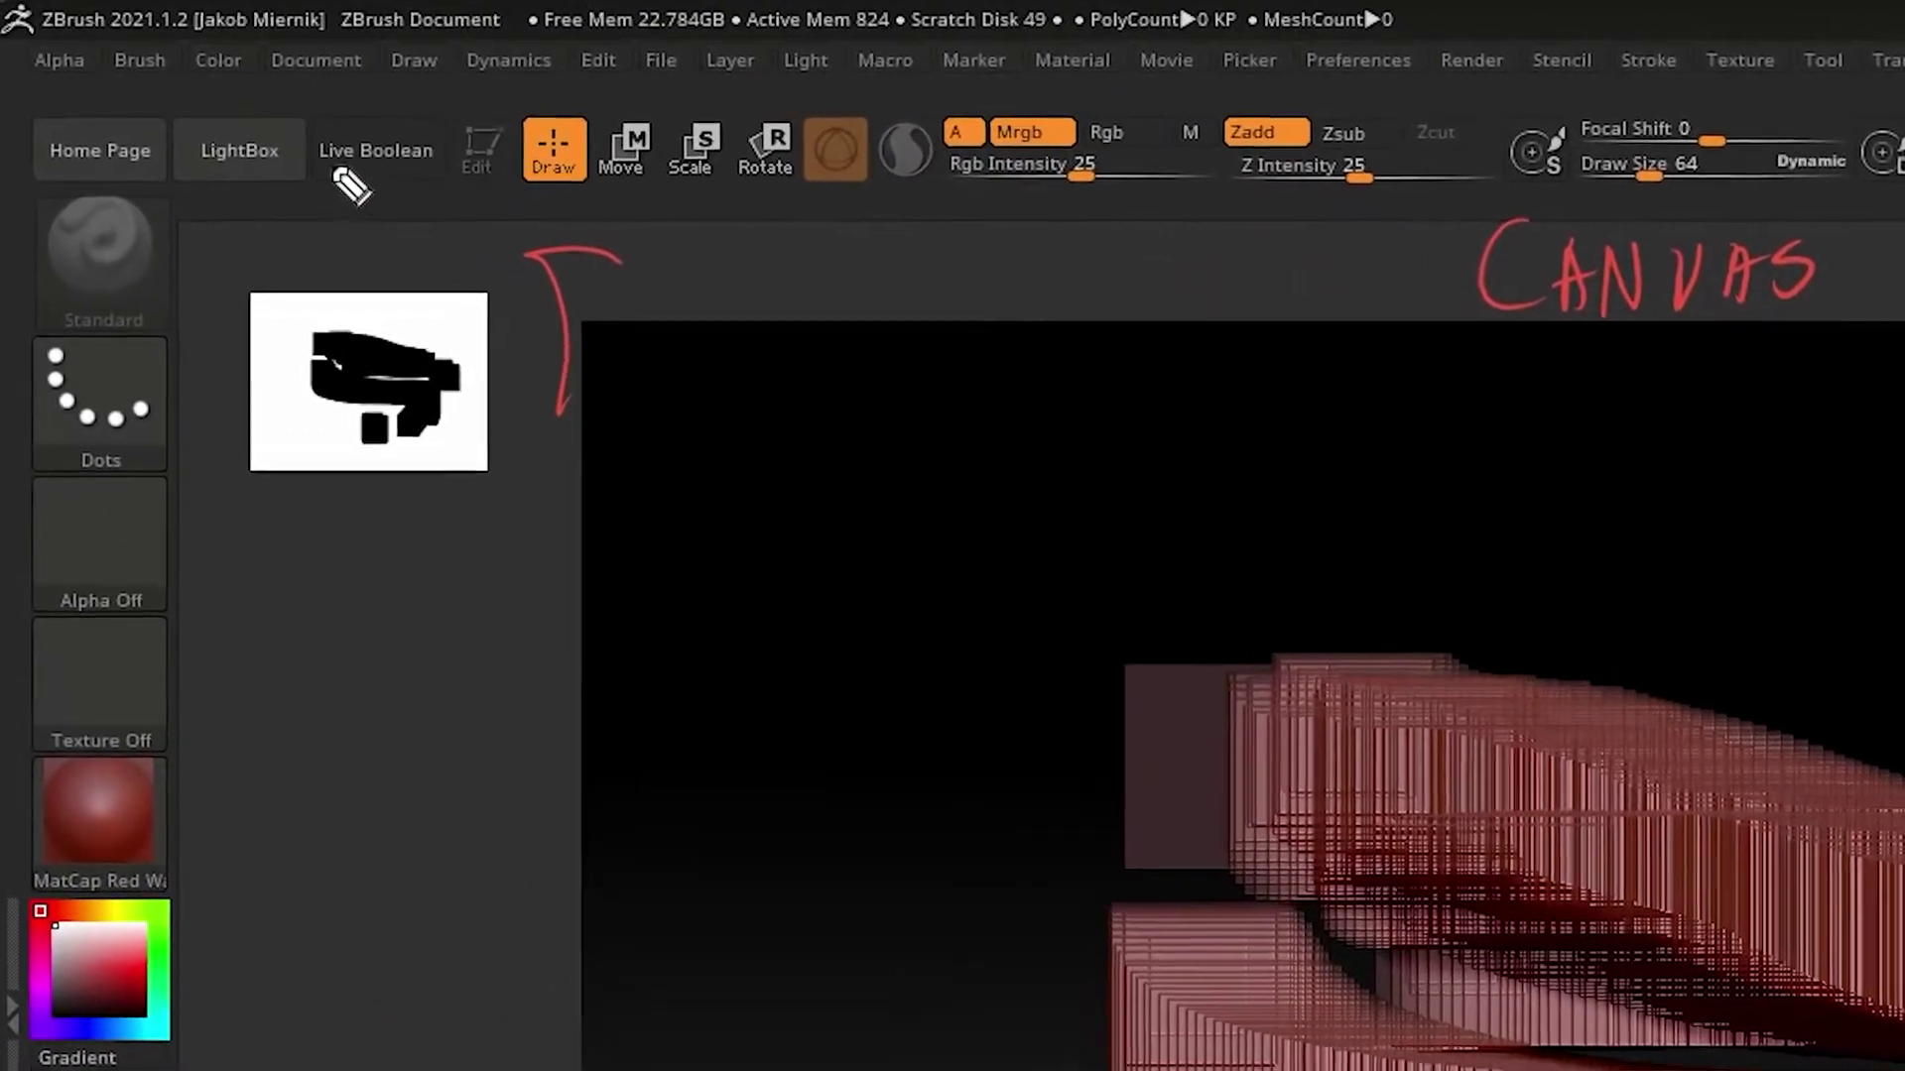
drag(200, 234, 310, 130)
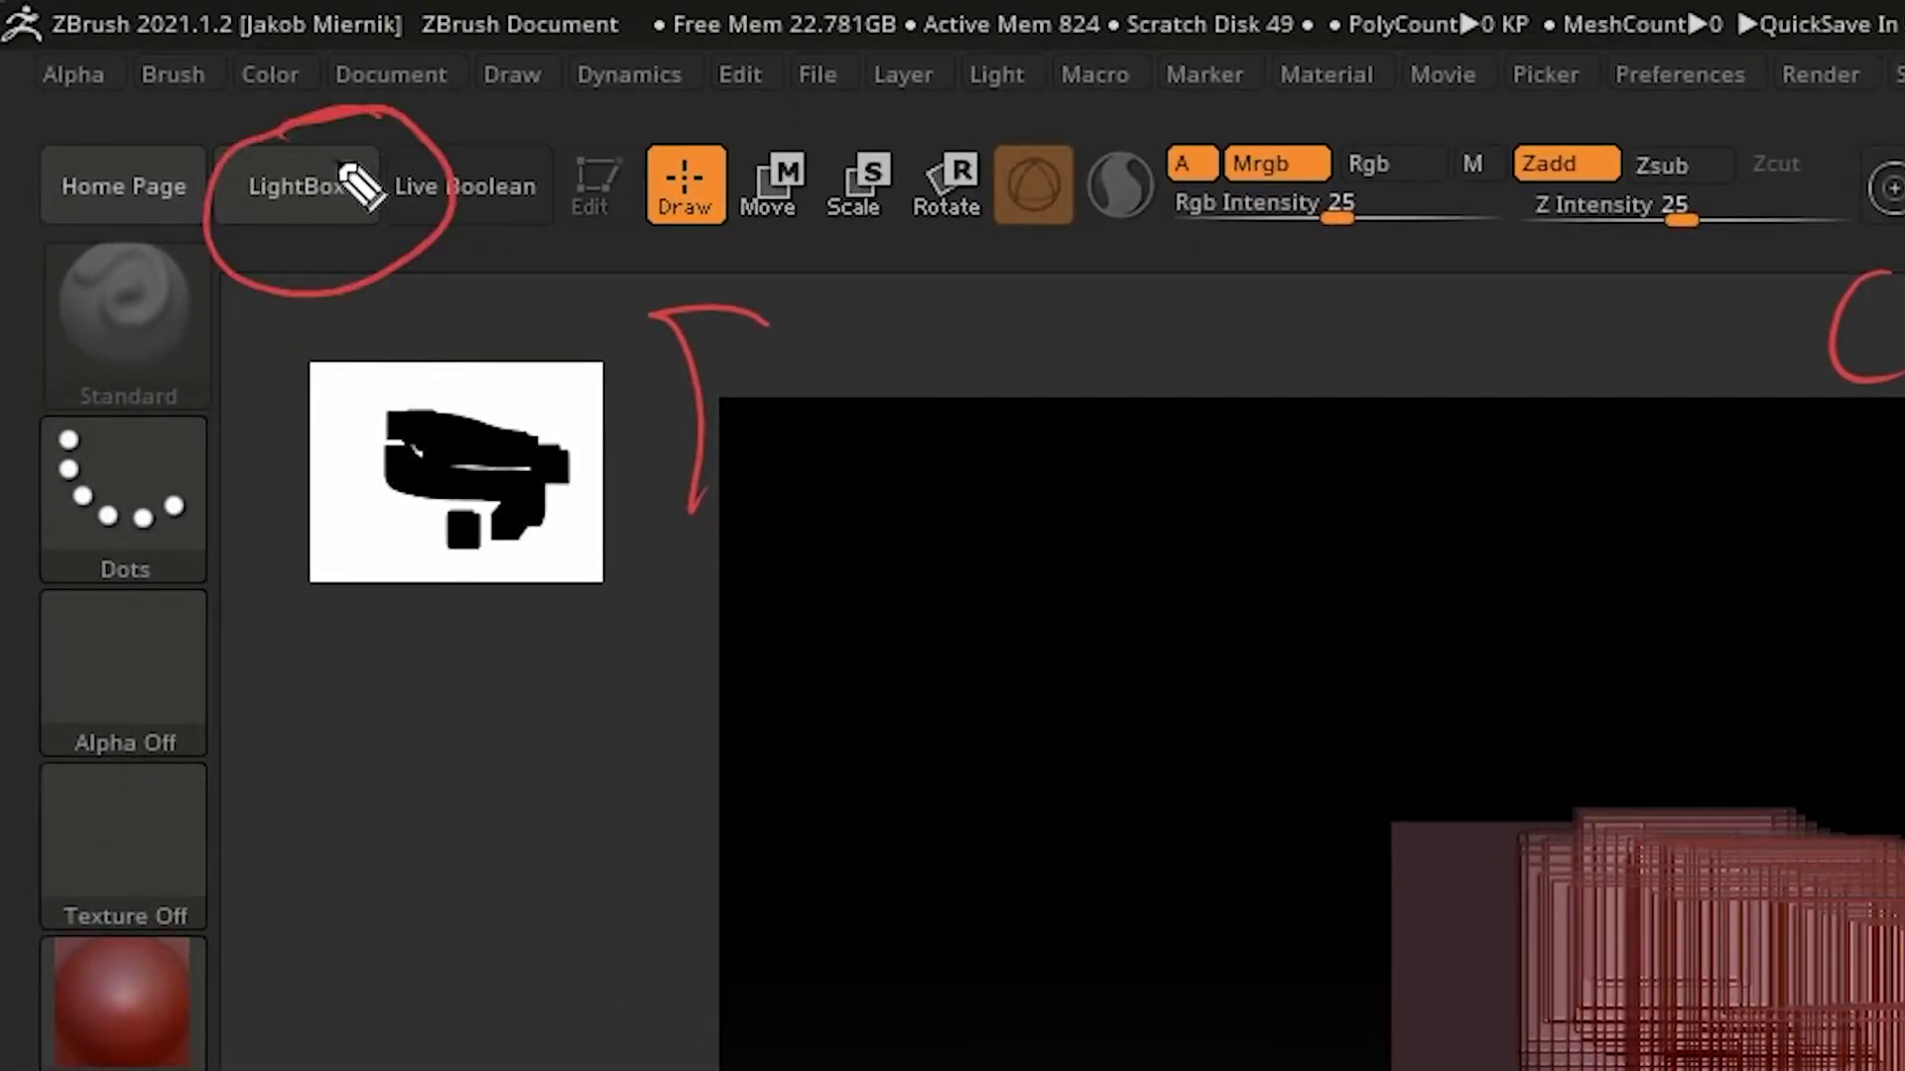
drag(366, 234, 1126, 628)
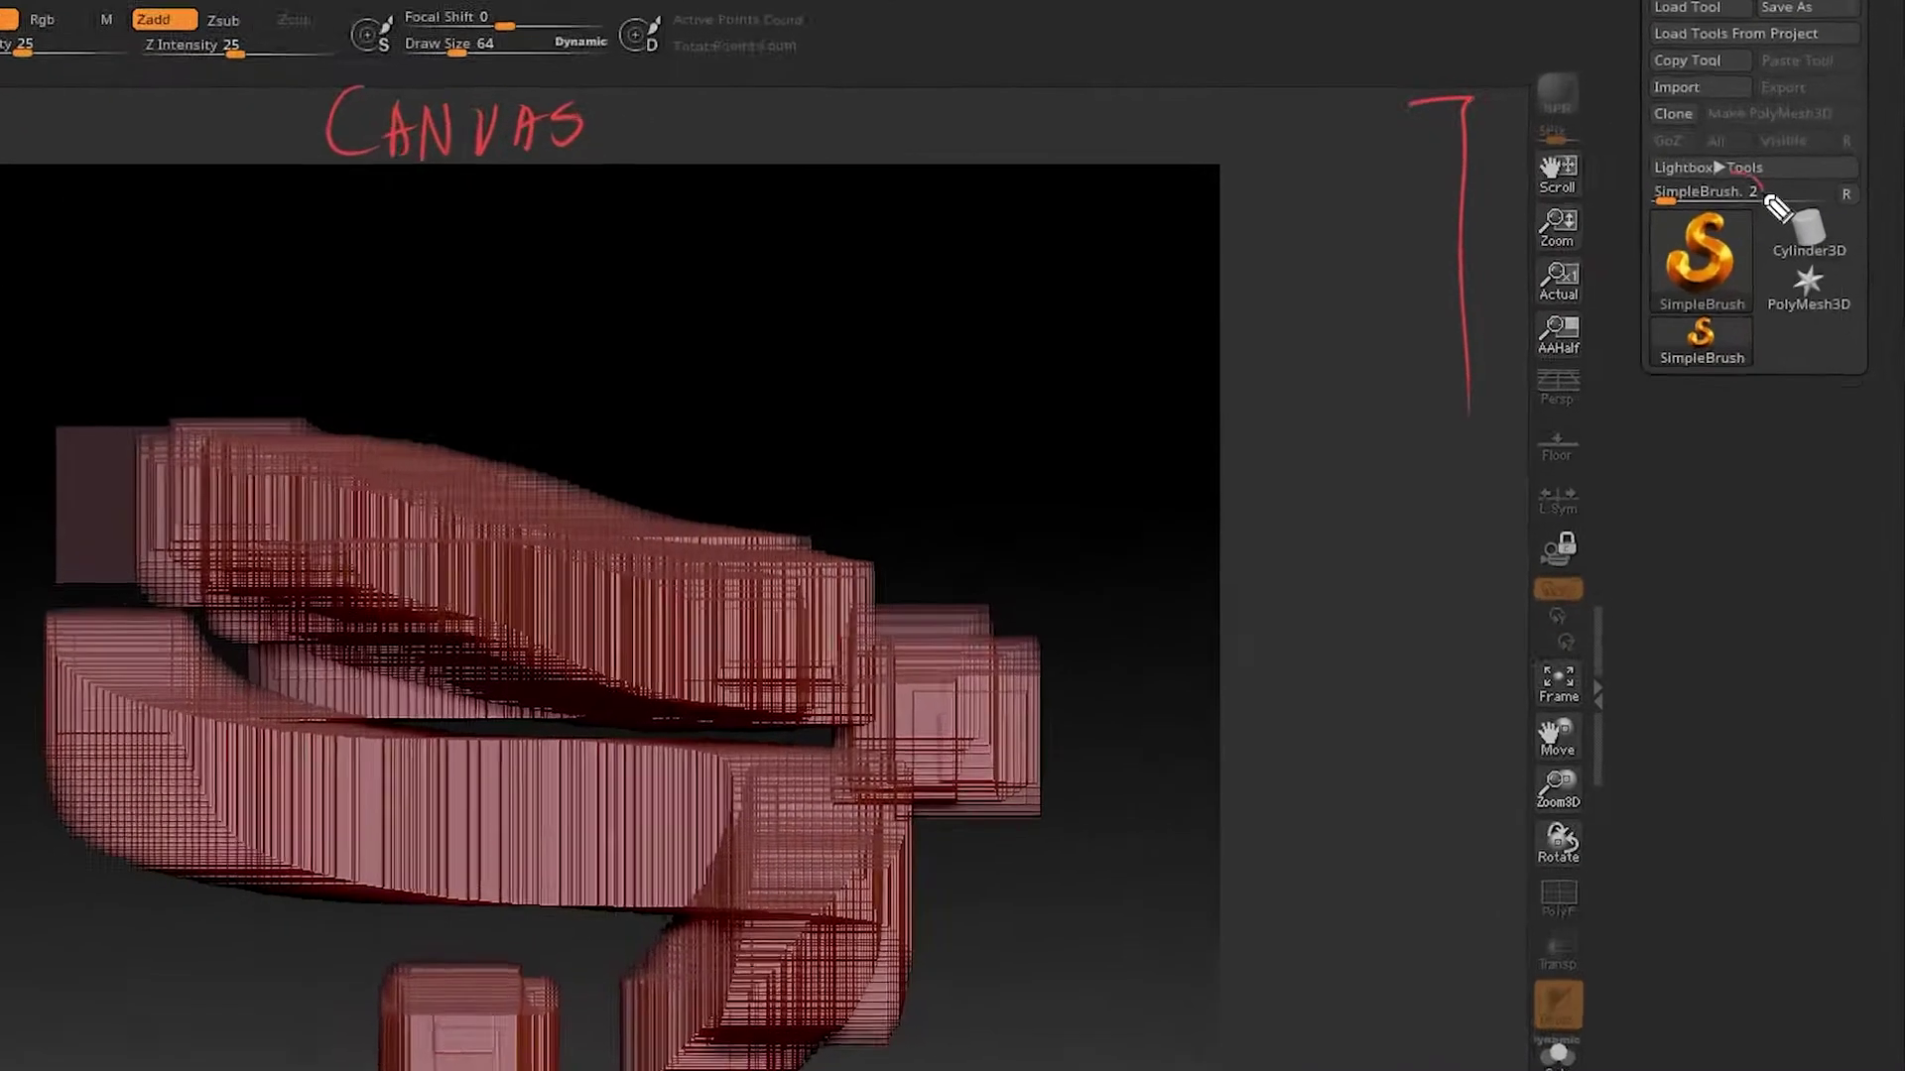
drag(1725, 183, 1898, 241)
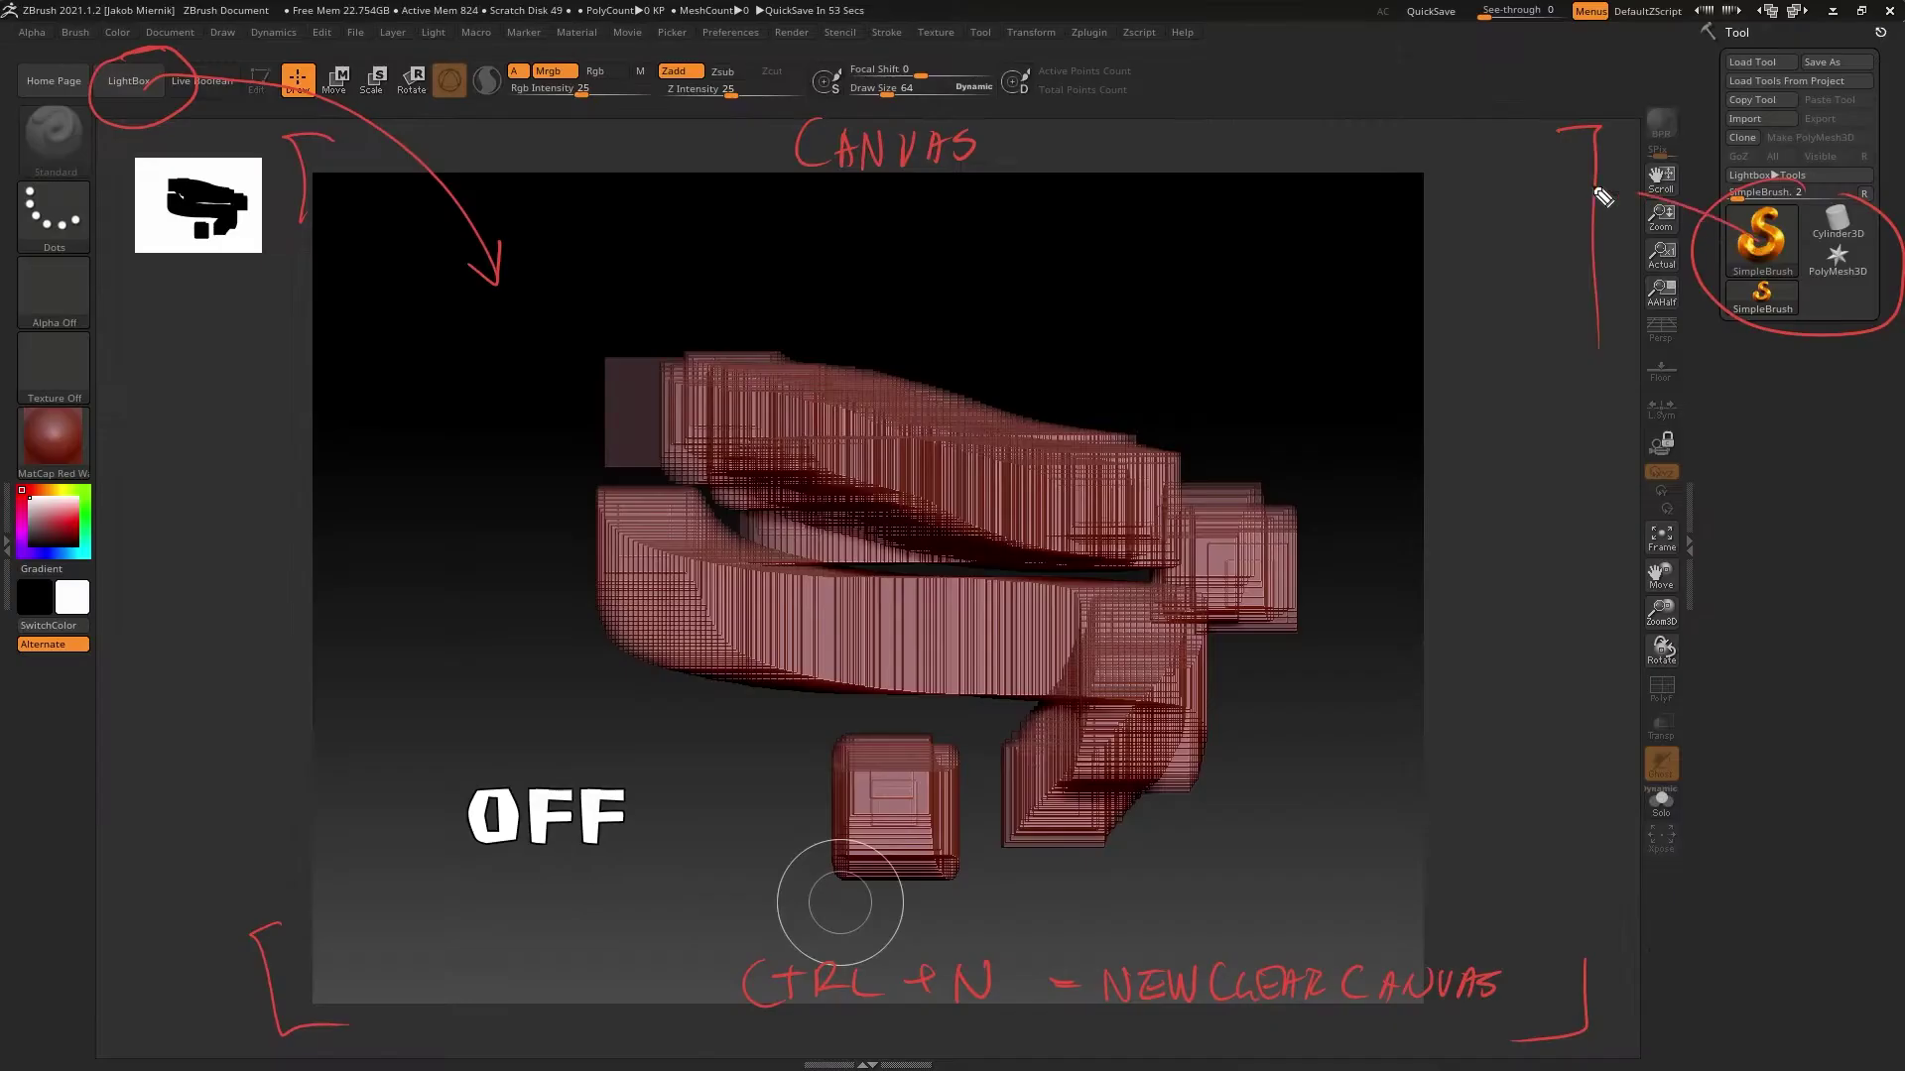
drag(1686, 185, 1280, 311)
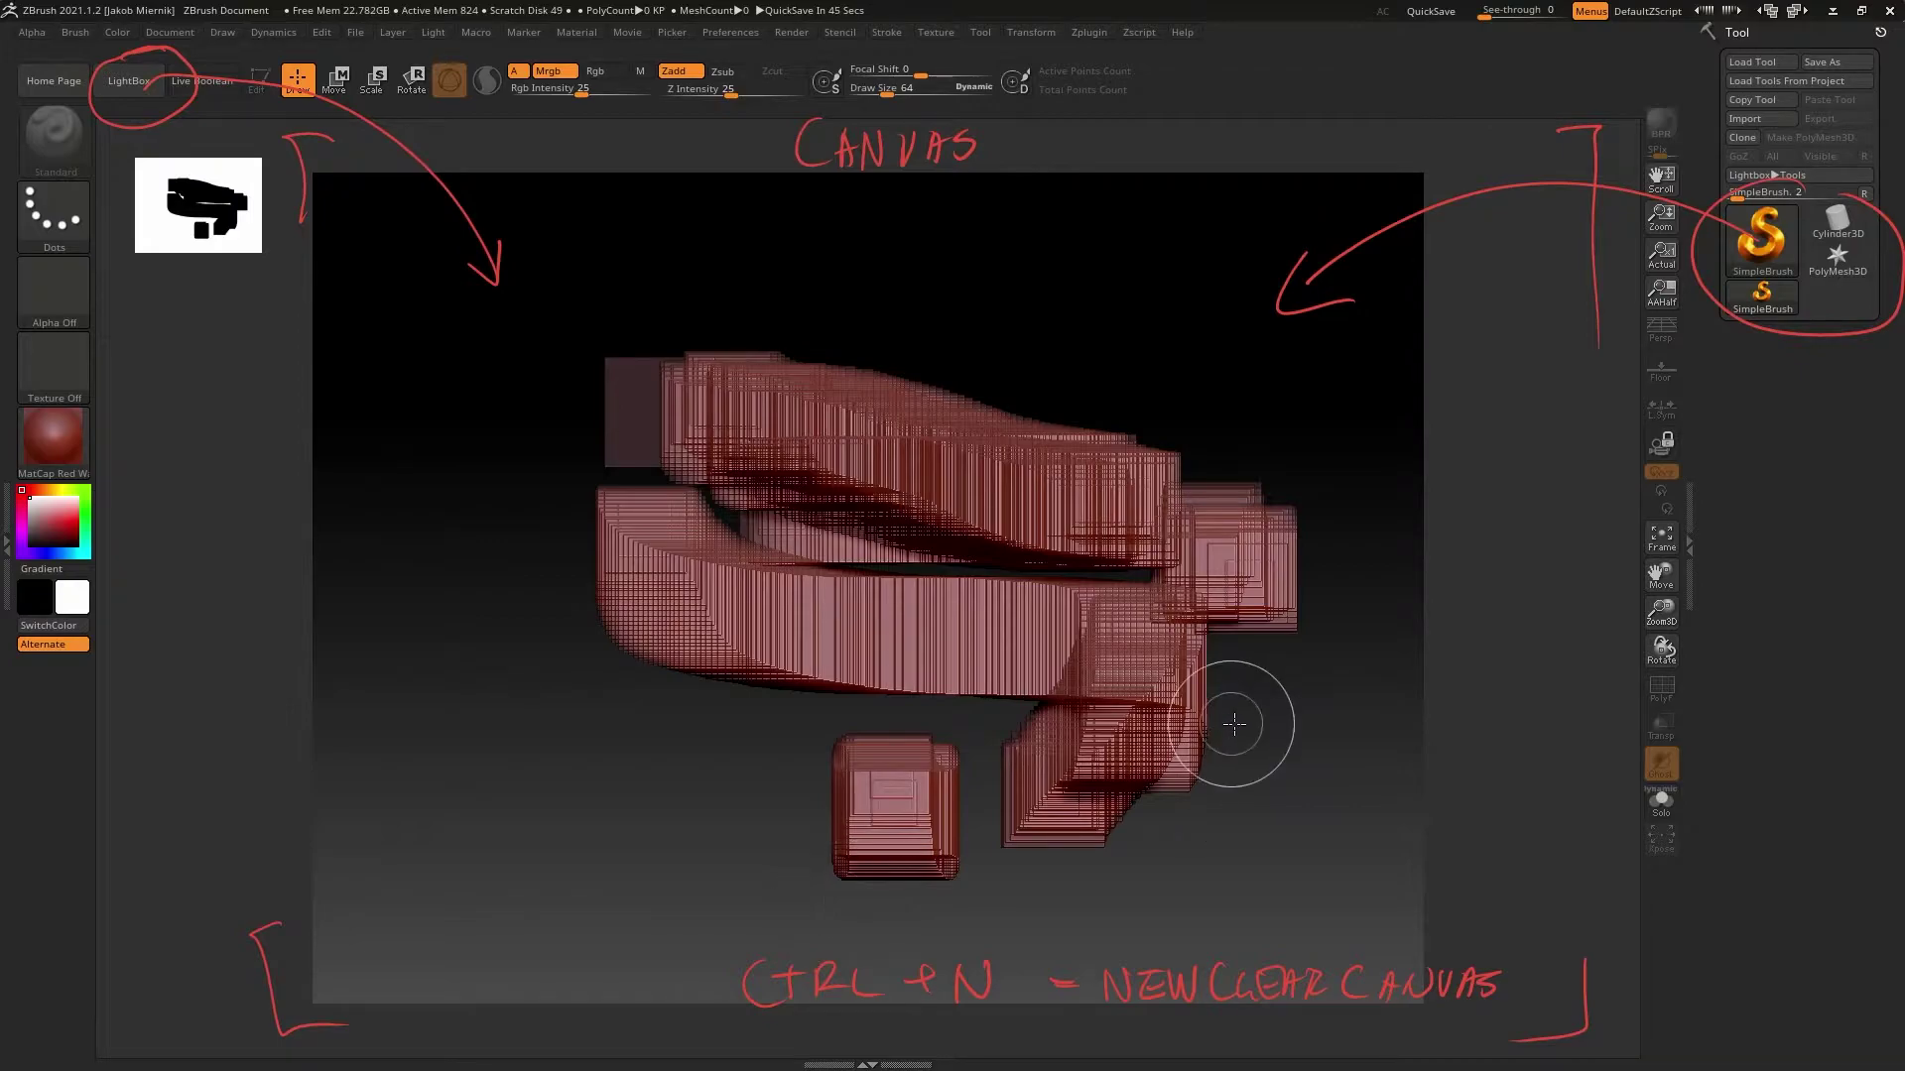
Load the DynaMesh_Sphere_32 project from LightBox without saving the current one, and sculpt a short vertical symmetrical stroke on the sphere
key(comma)
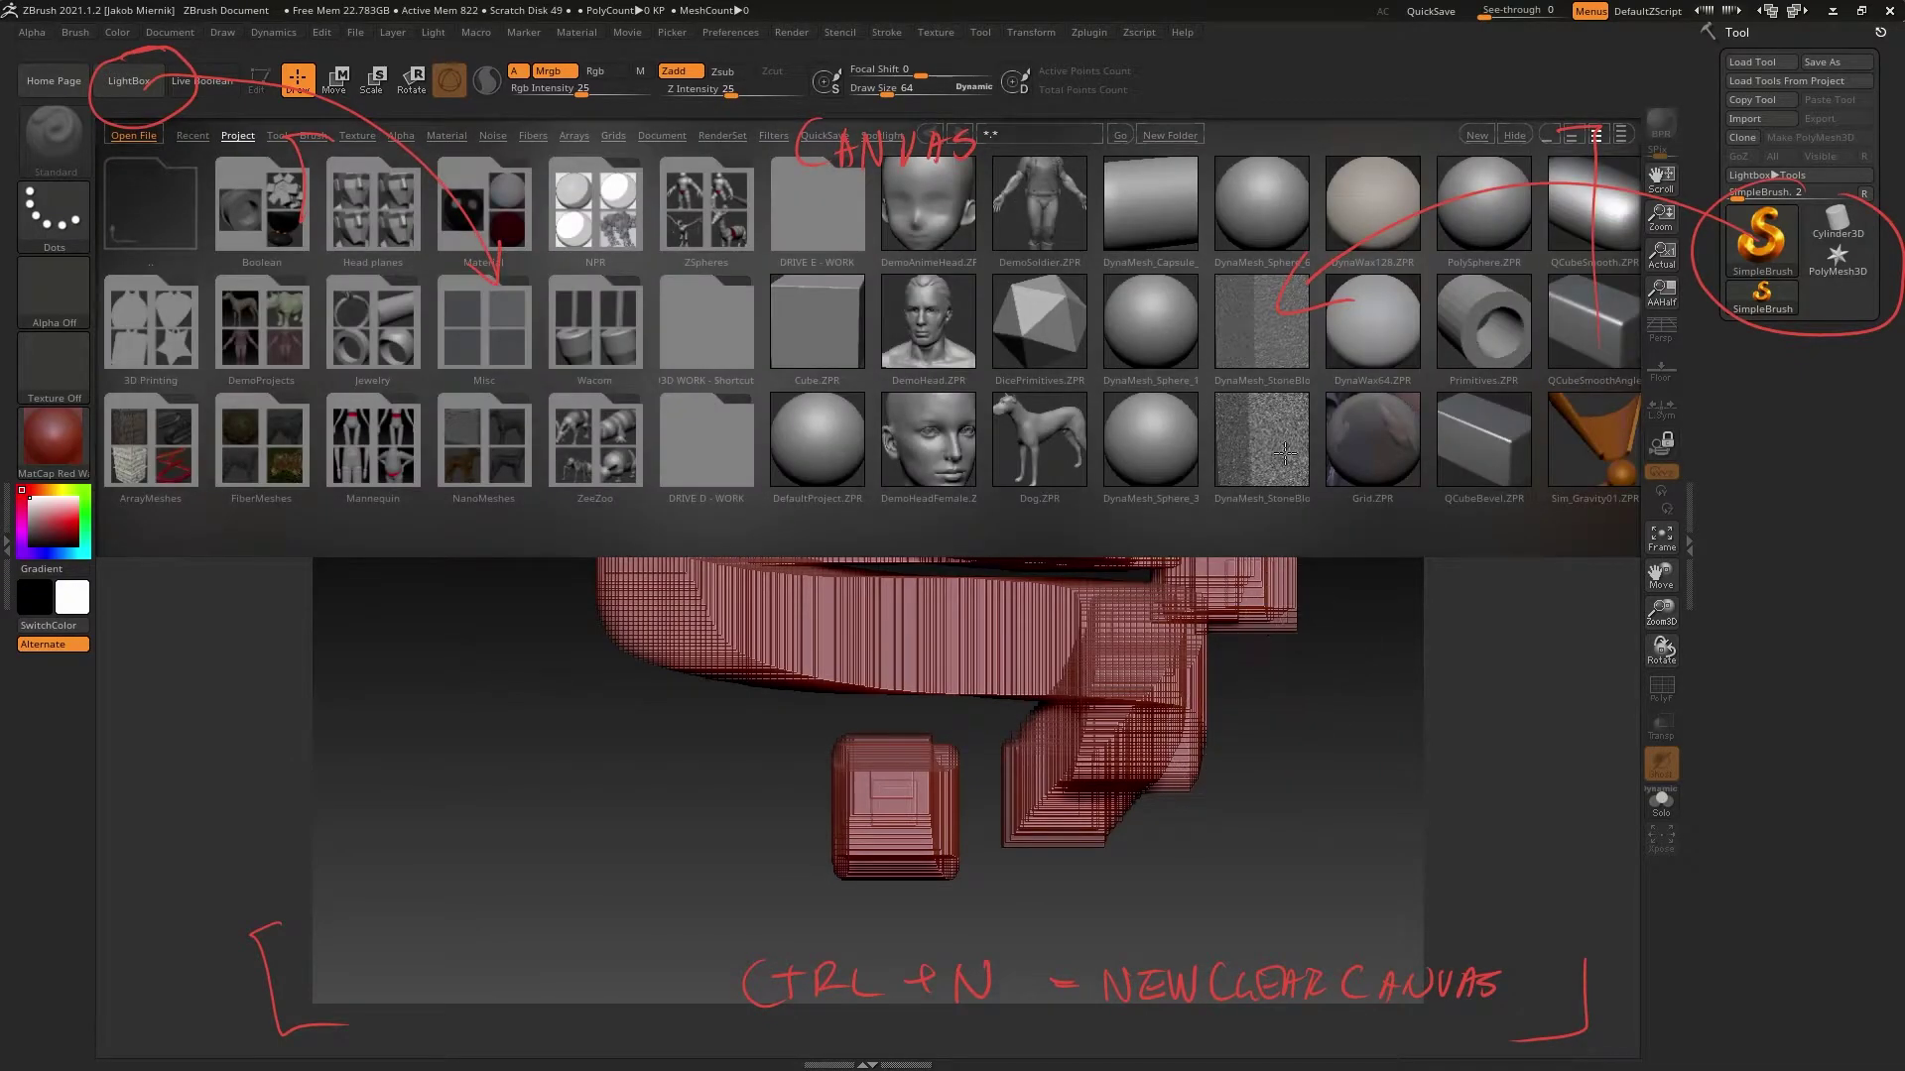
double_click(1155, 444)
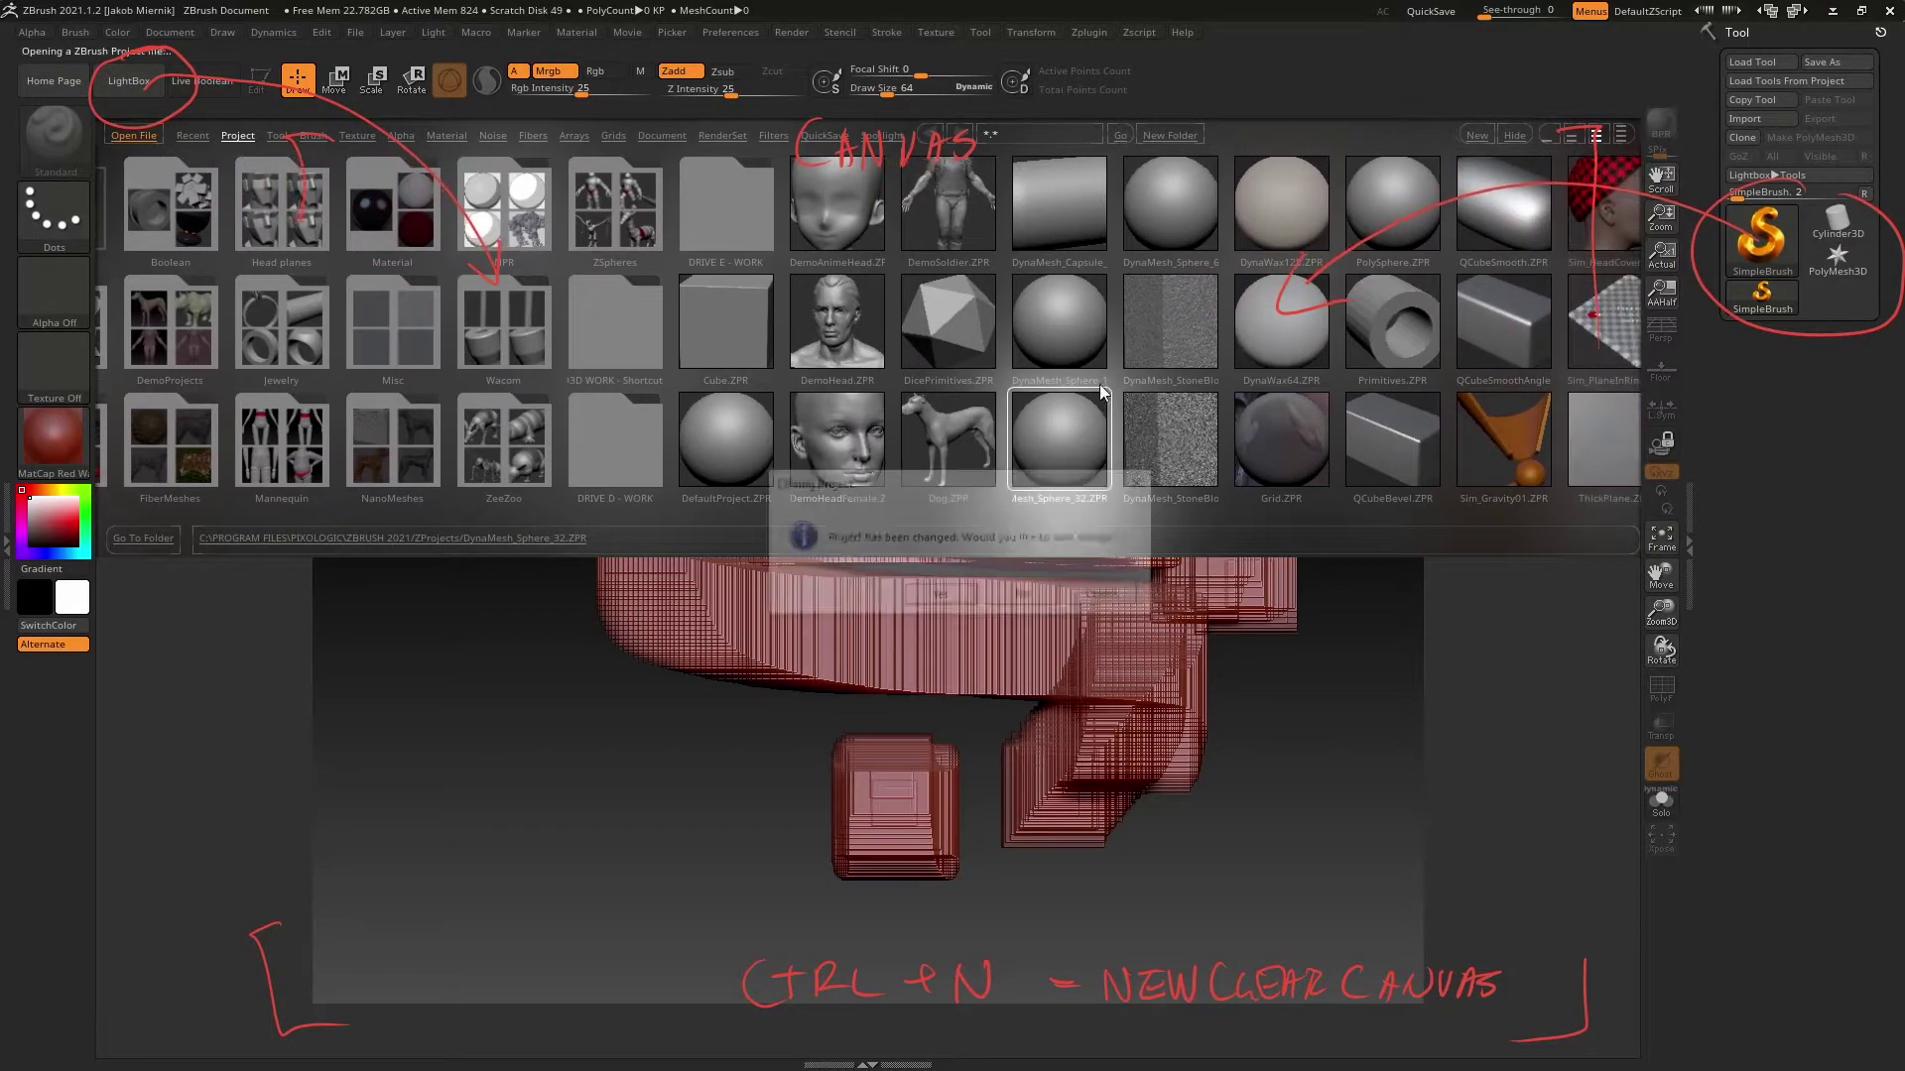
click(1045, 594)
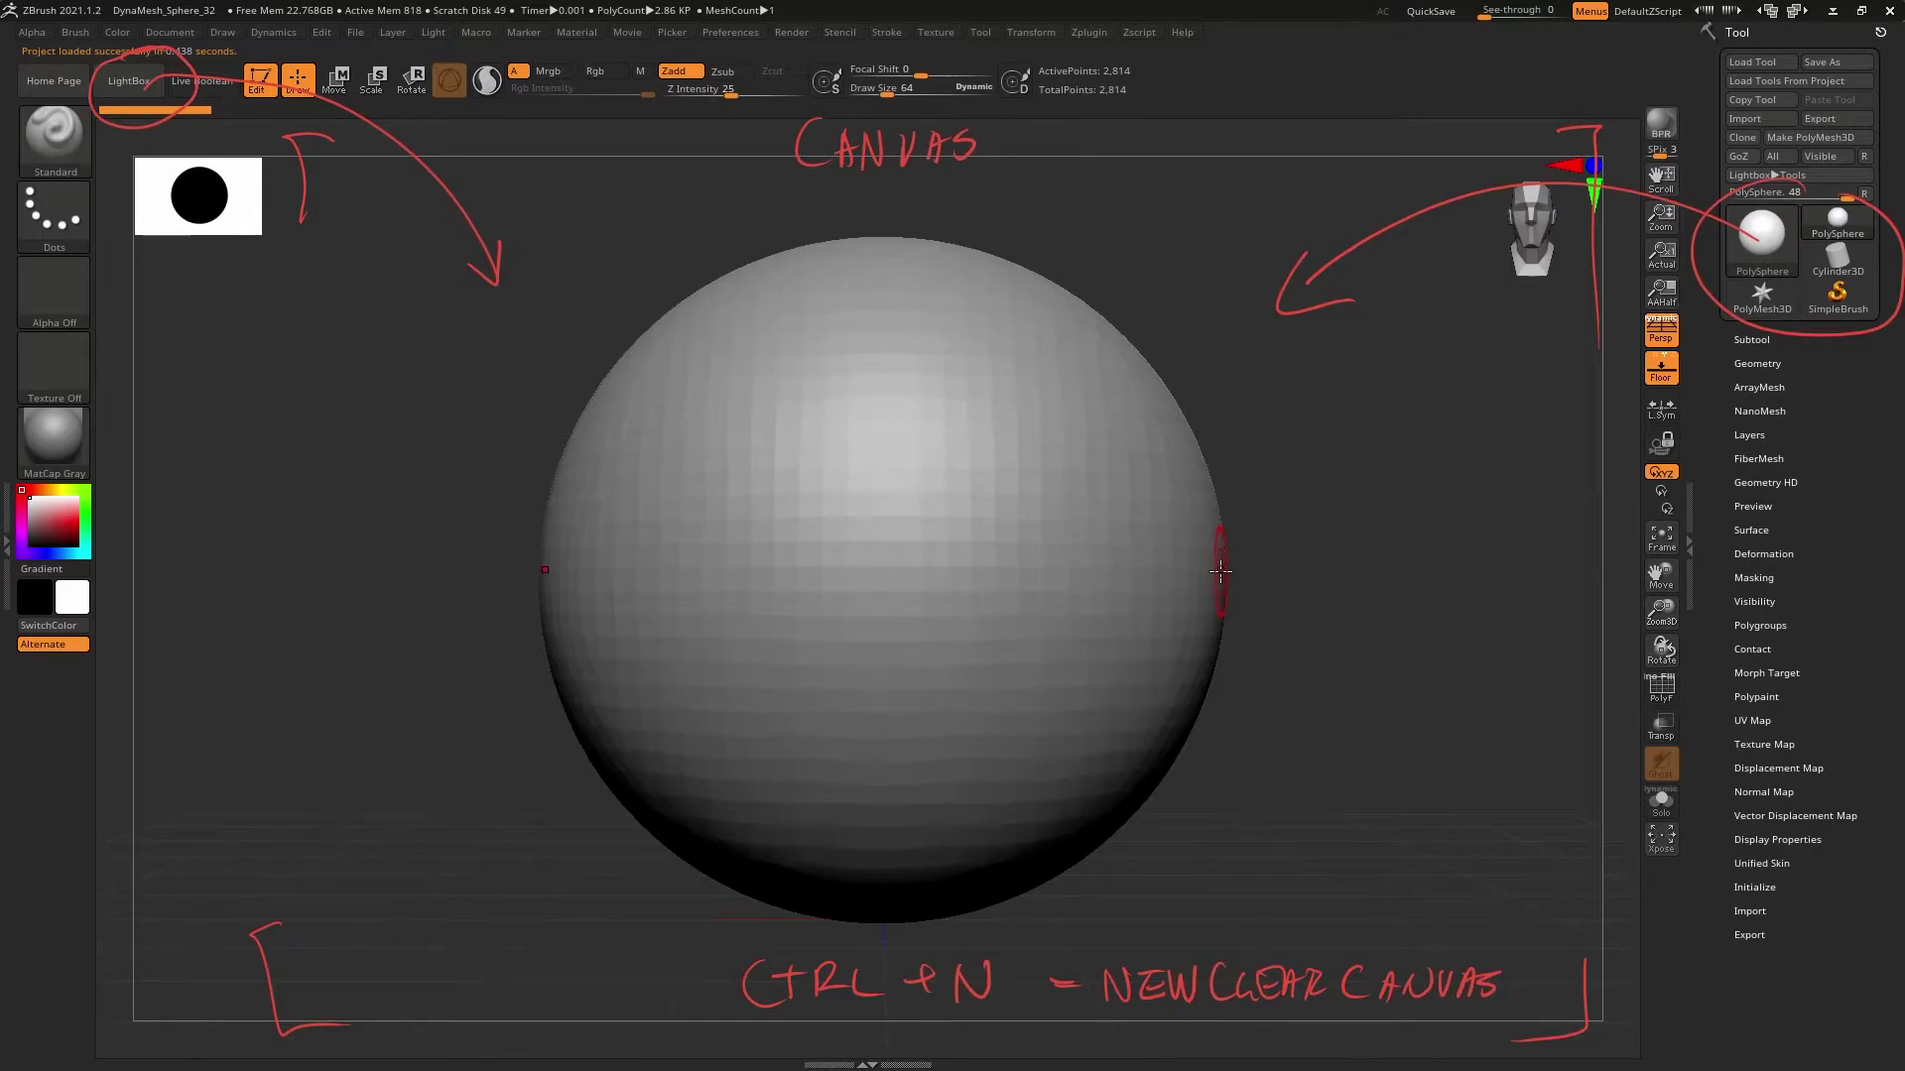
drag(1004, 553, 1017, 689)
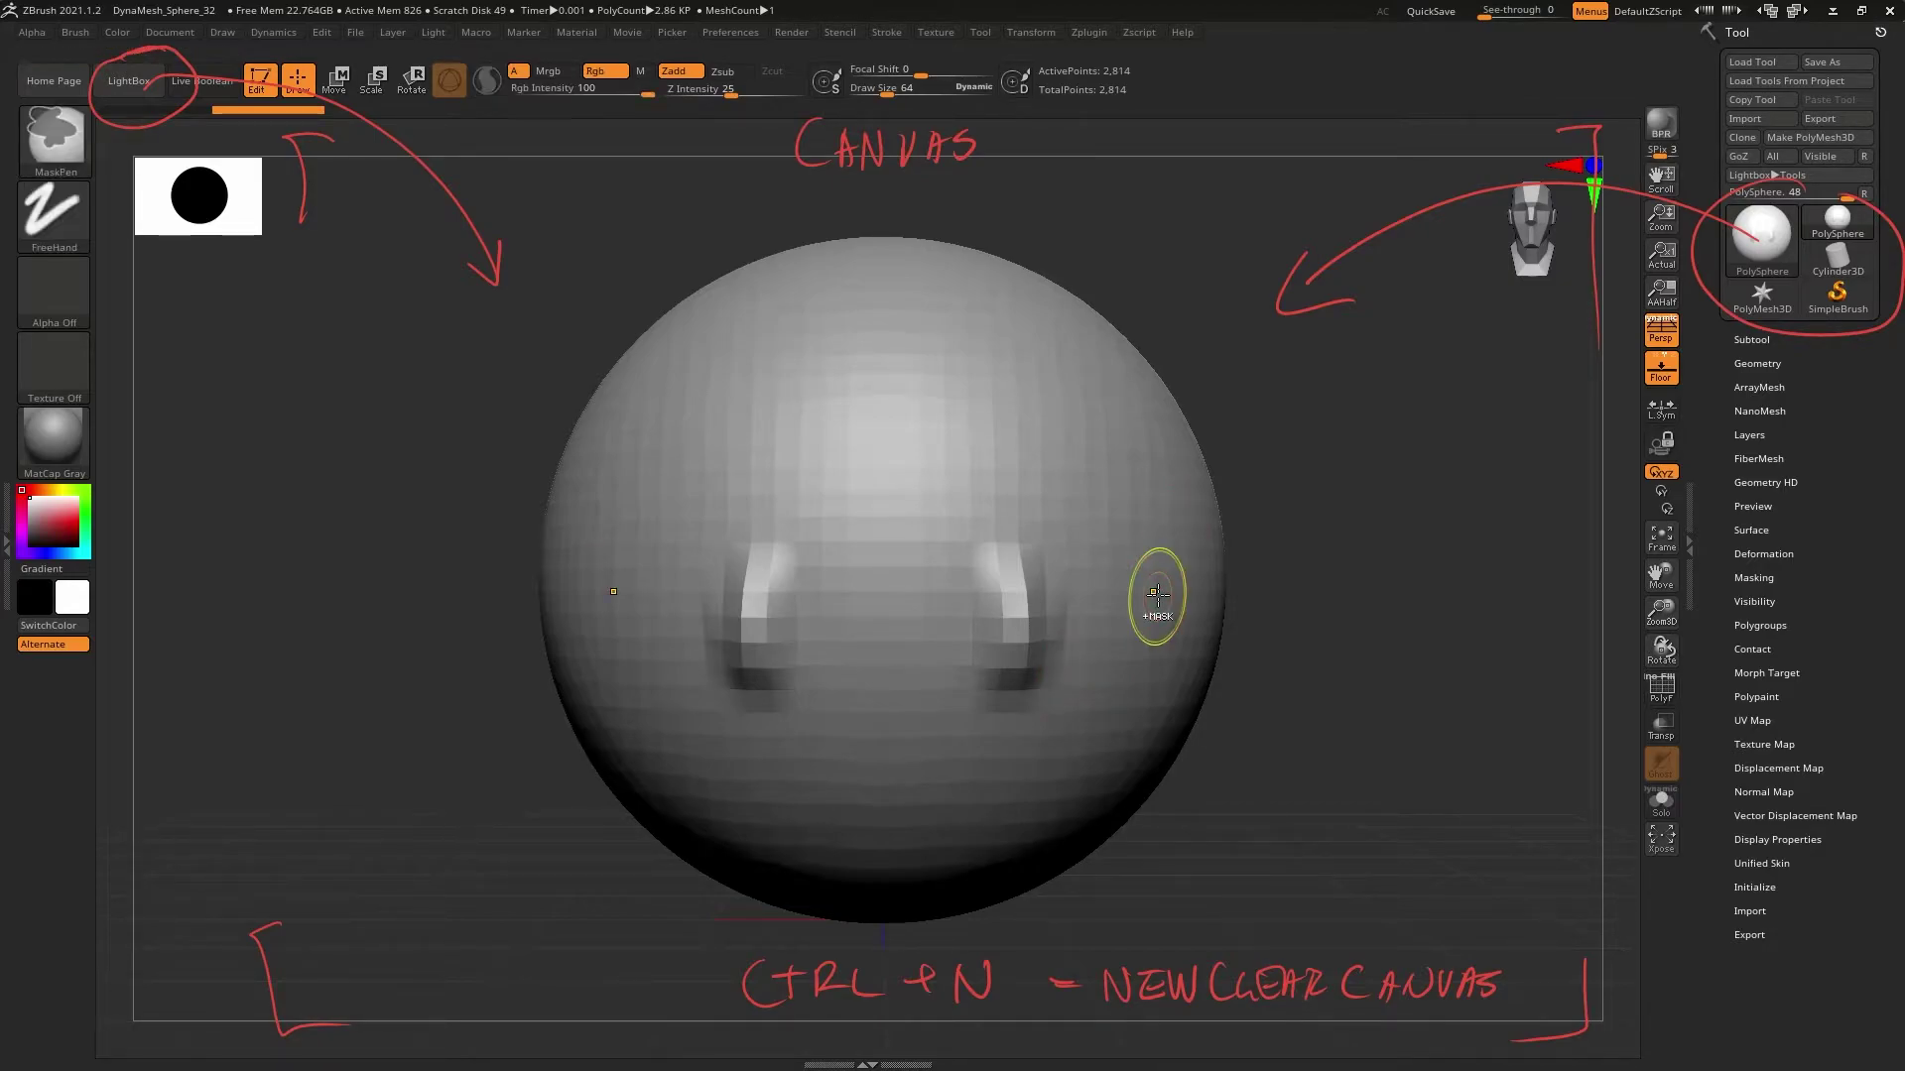
Switch the sculpted sphere to 2.5D mode and clear the canvas
key(ctrl+n)
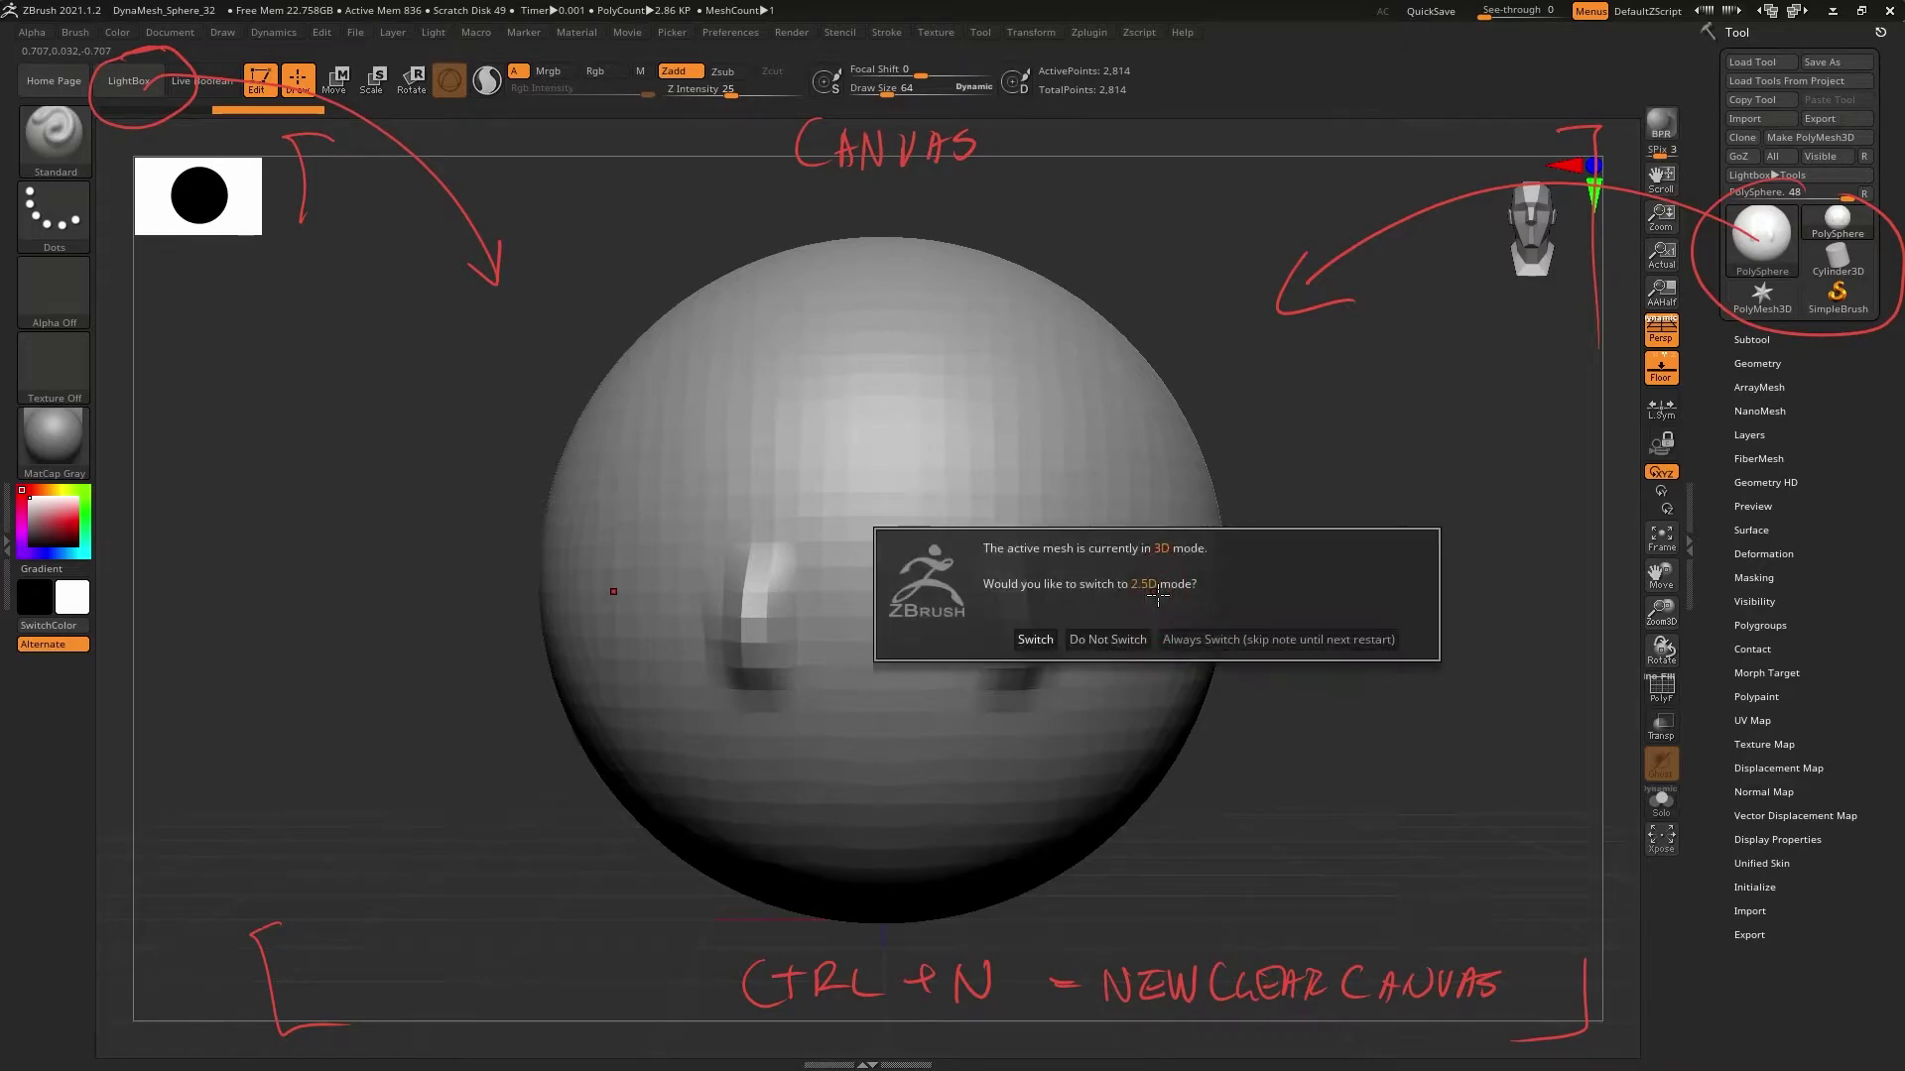
click(1034, 640)
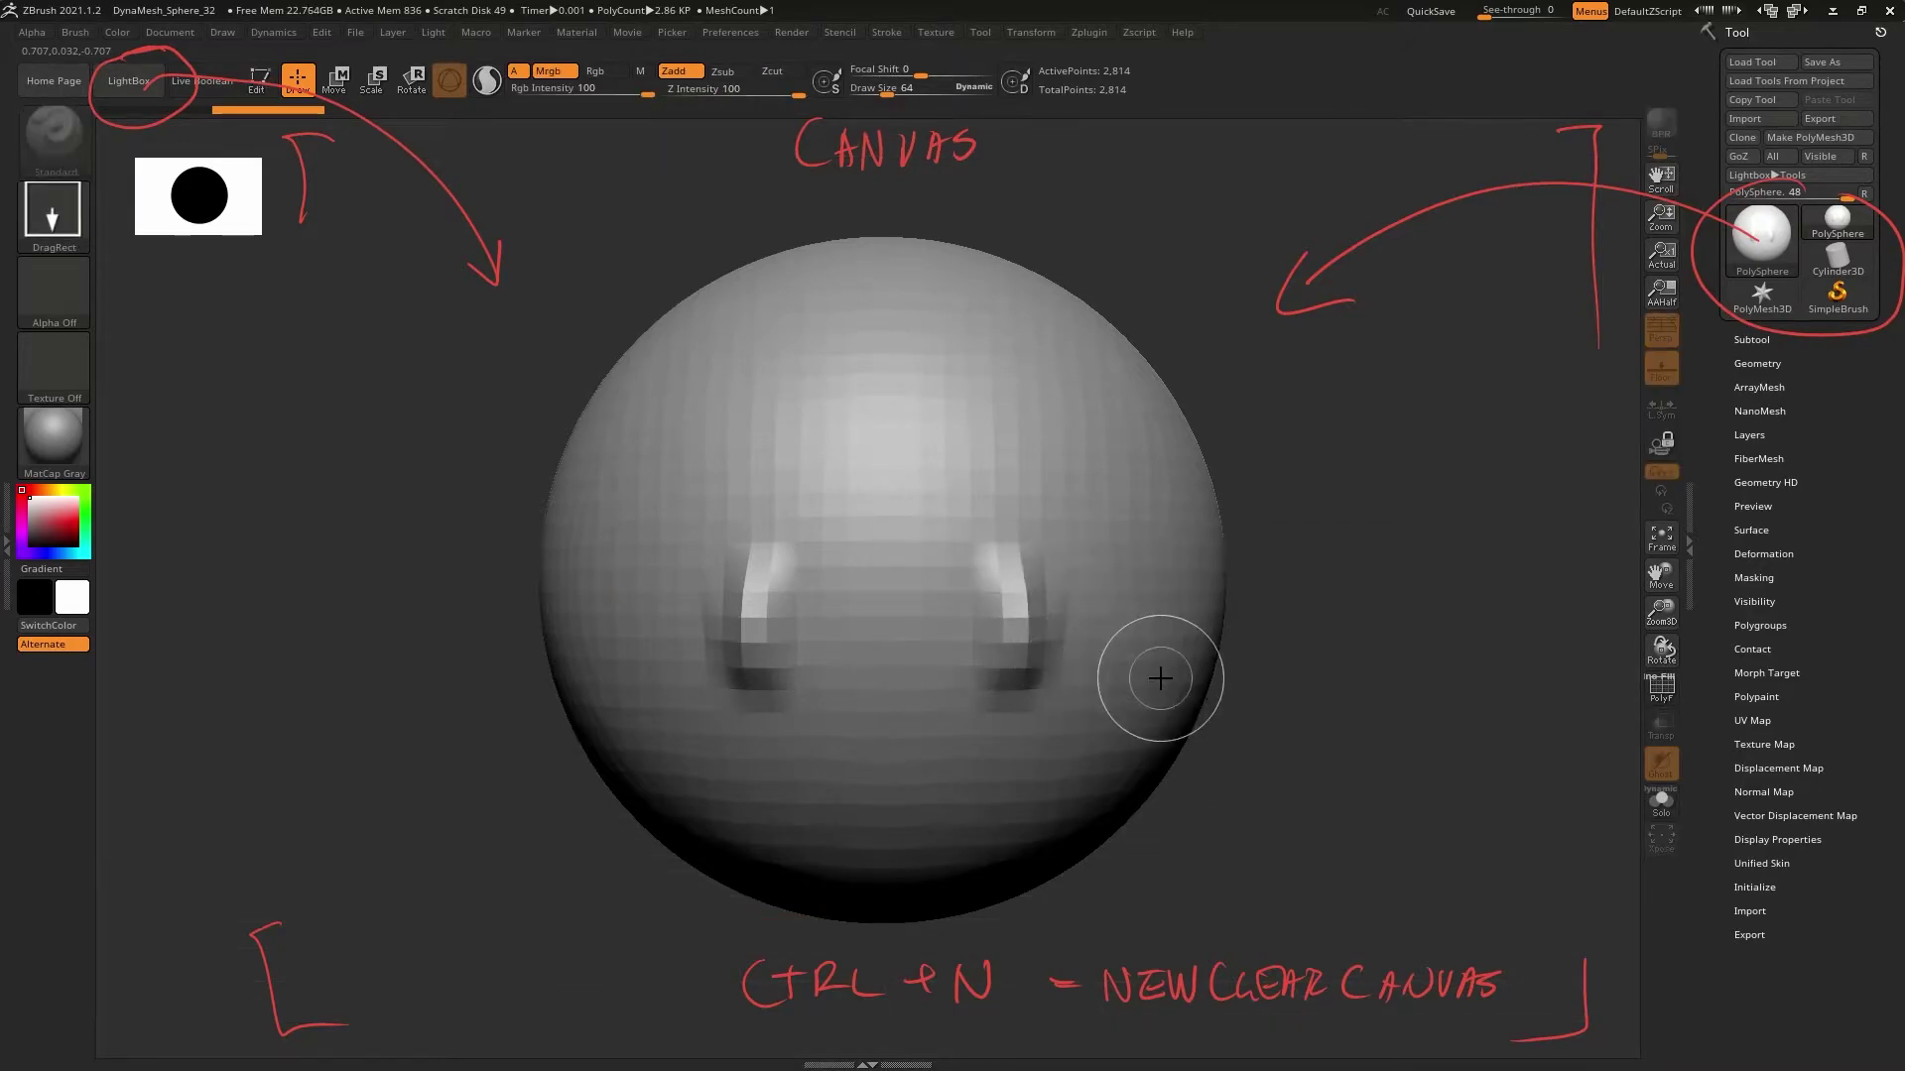
key(ctrl+n)
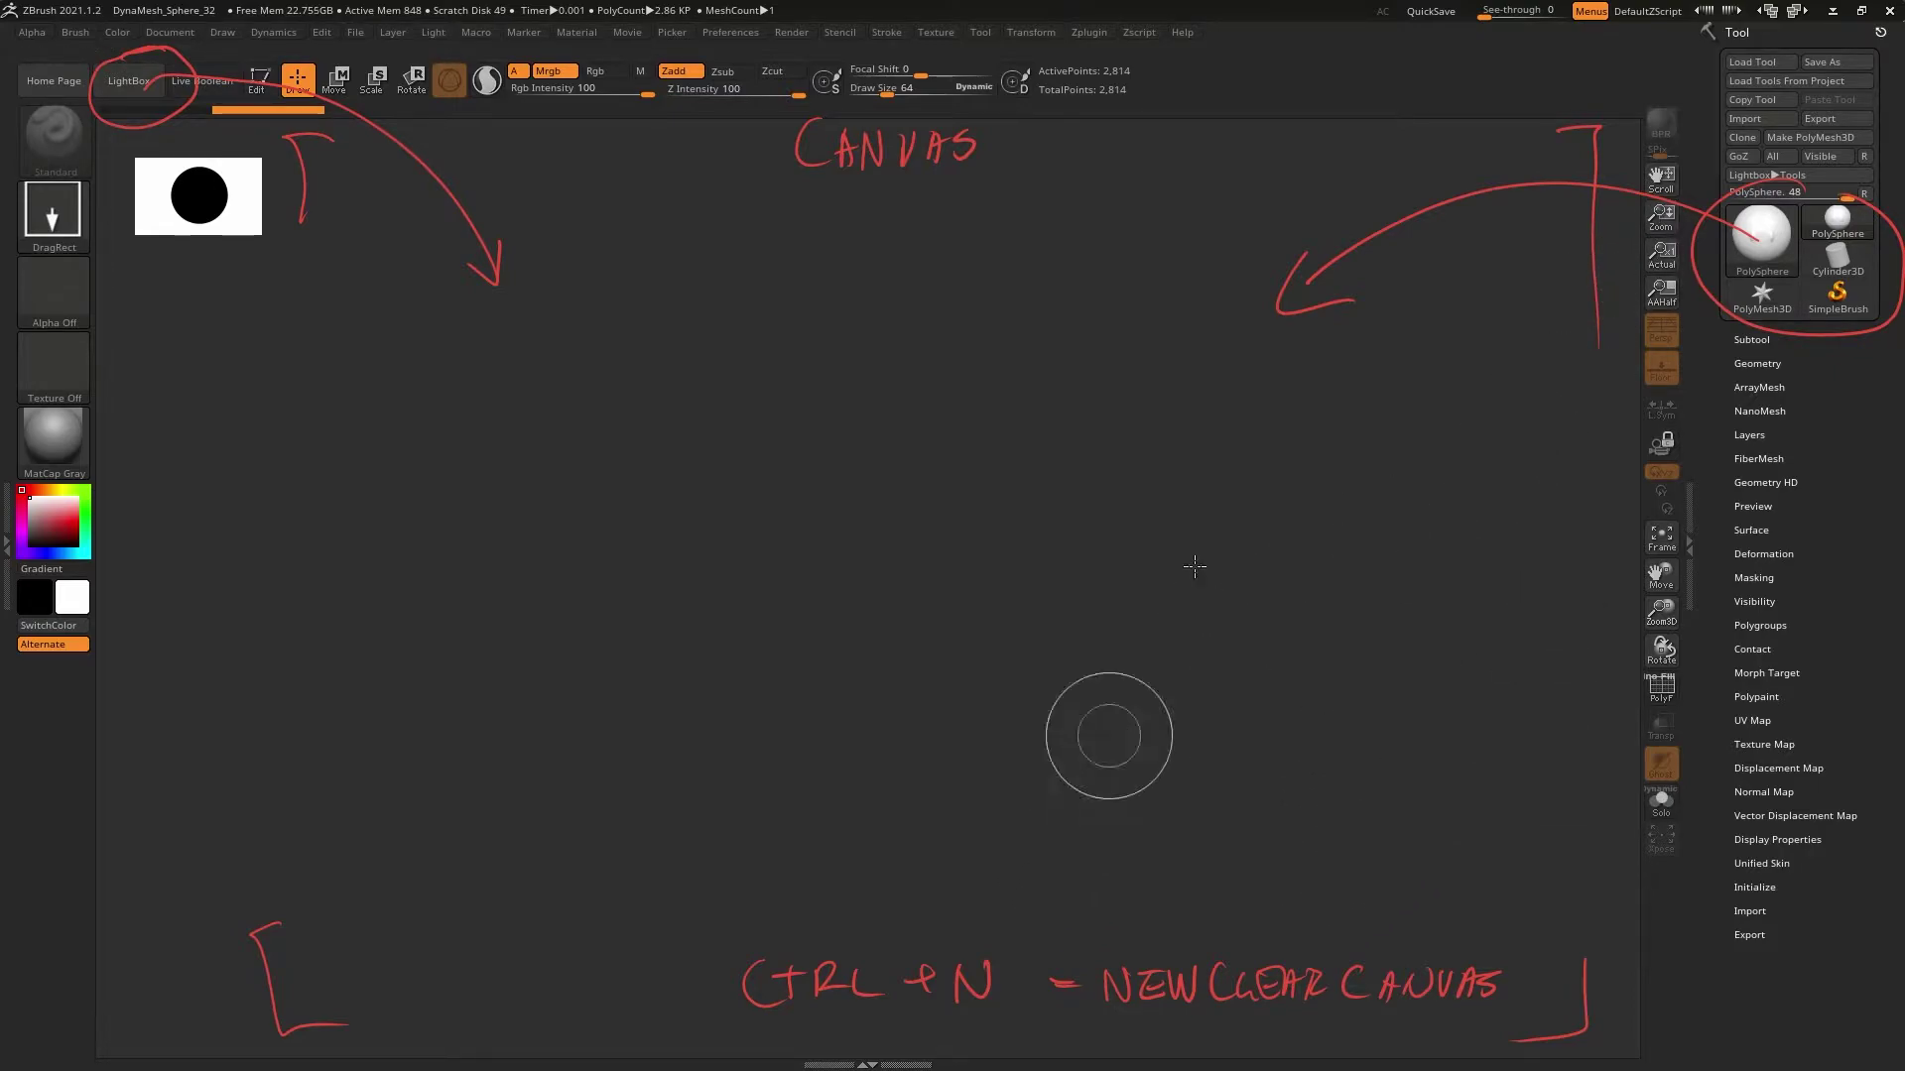
Choose the Cube3D primitive from the 3D meshes as the active tool
mouse_move(1821, 287)
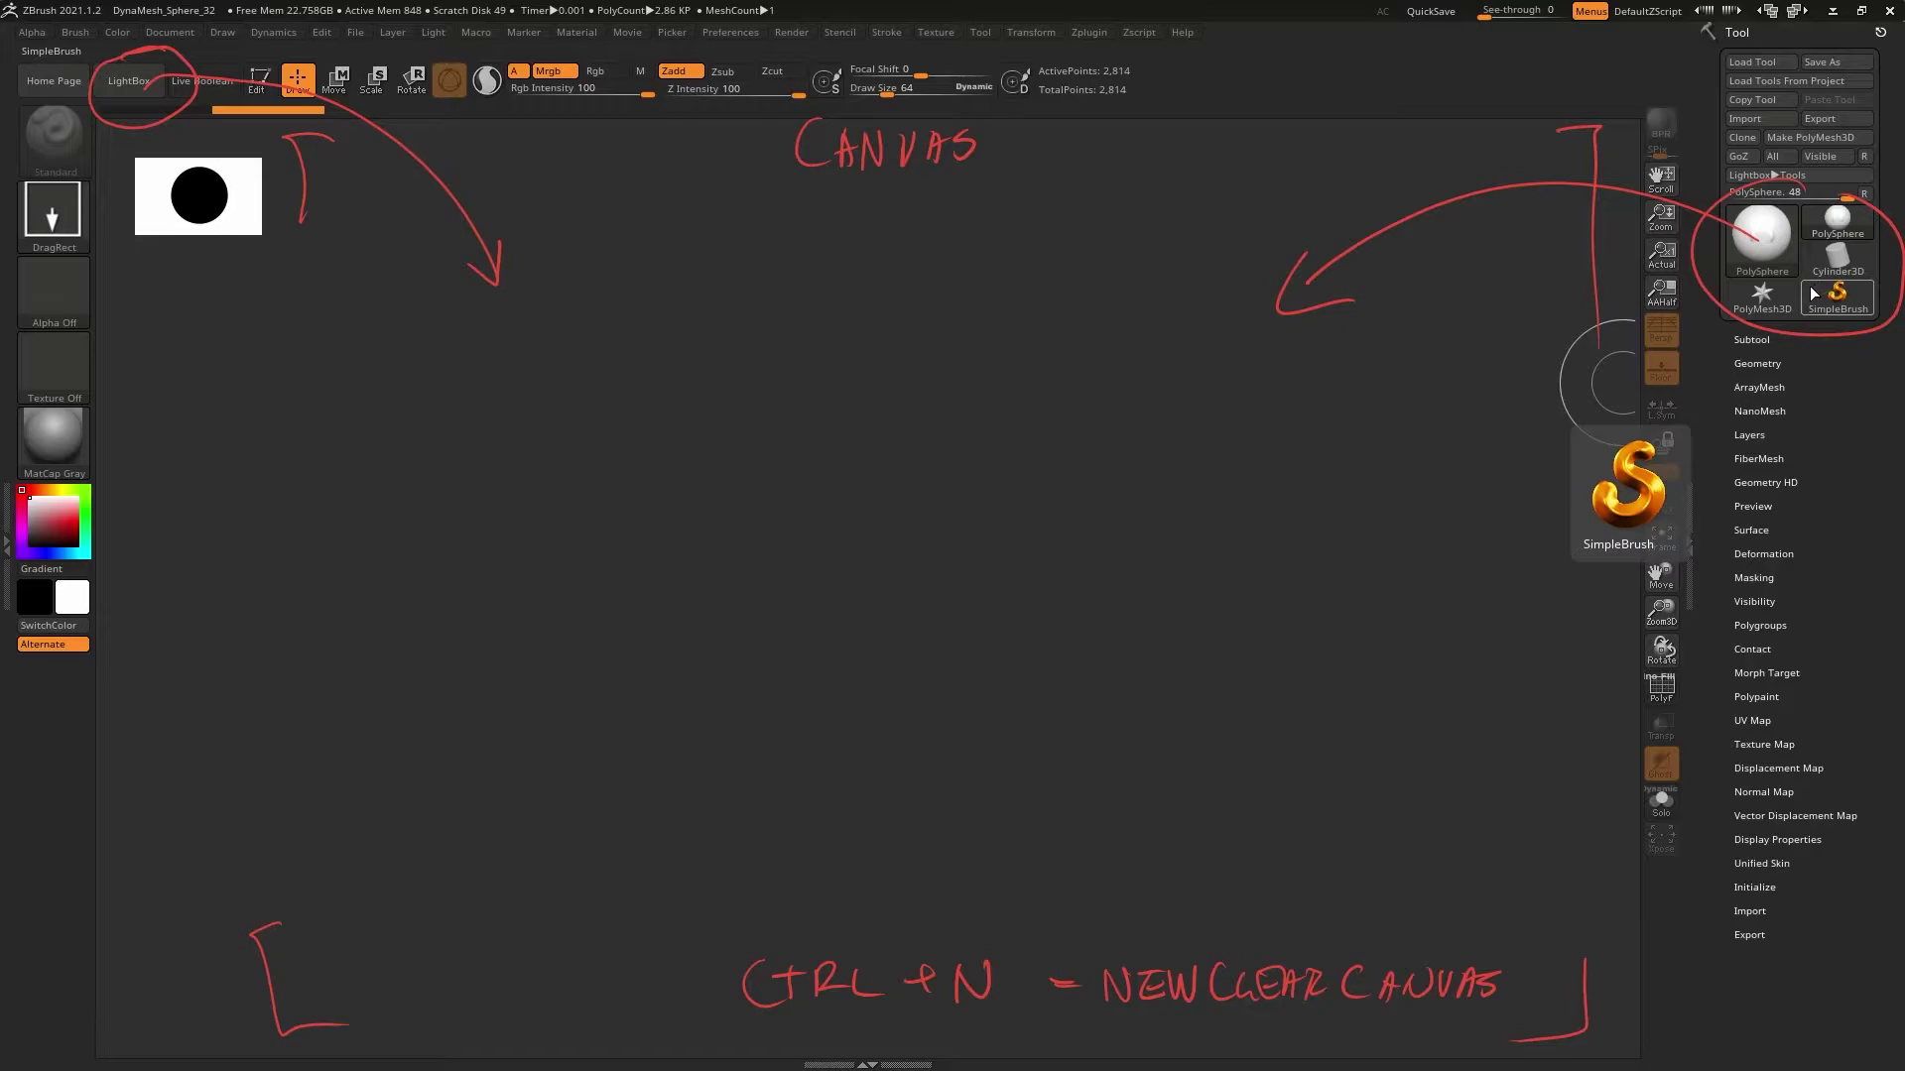
click(1770, 260)
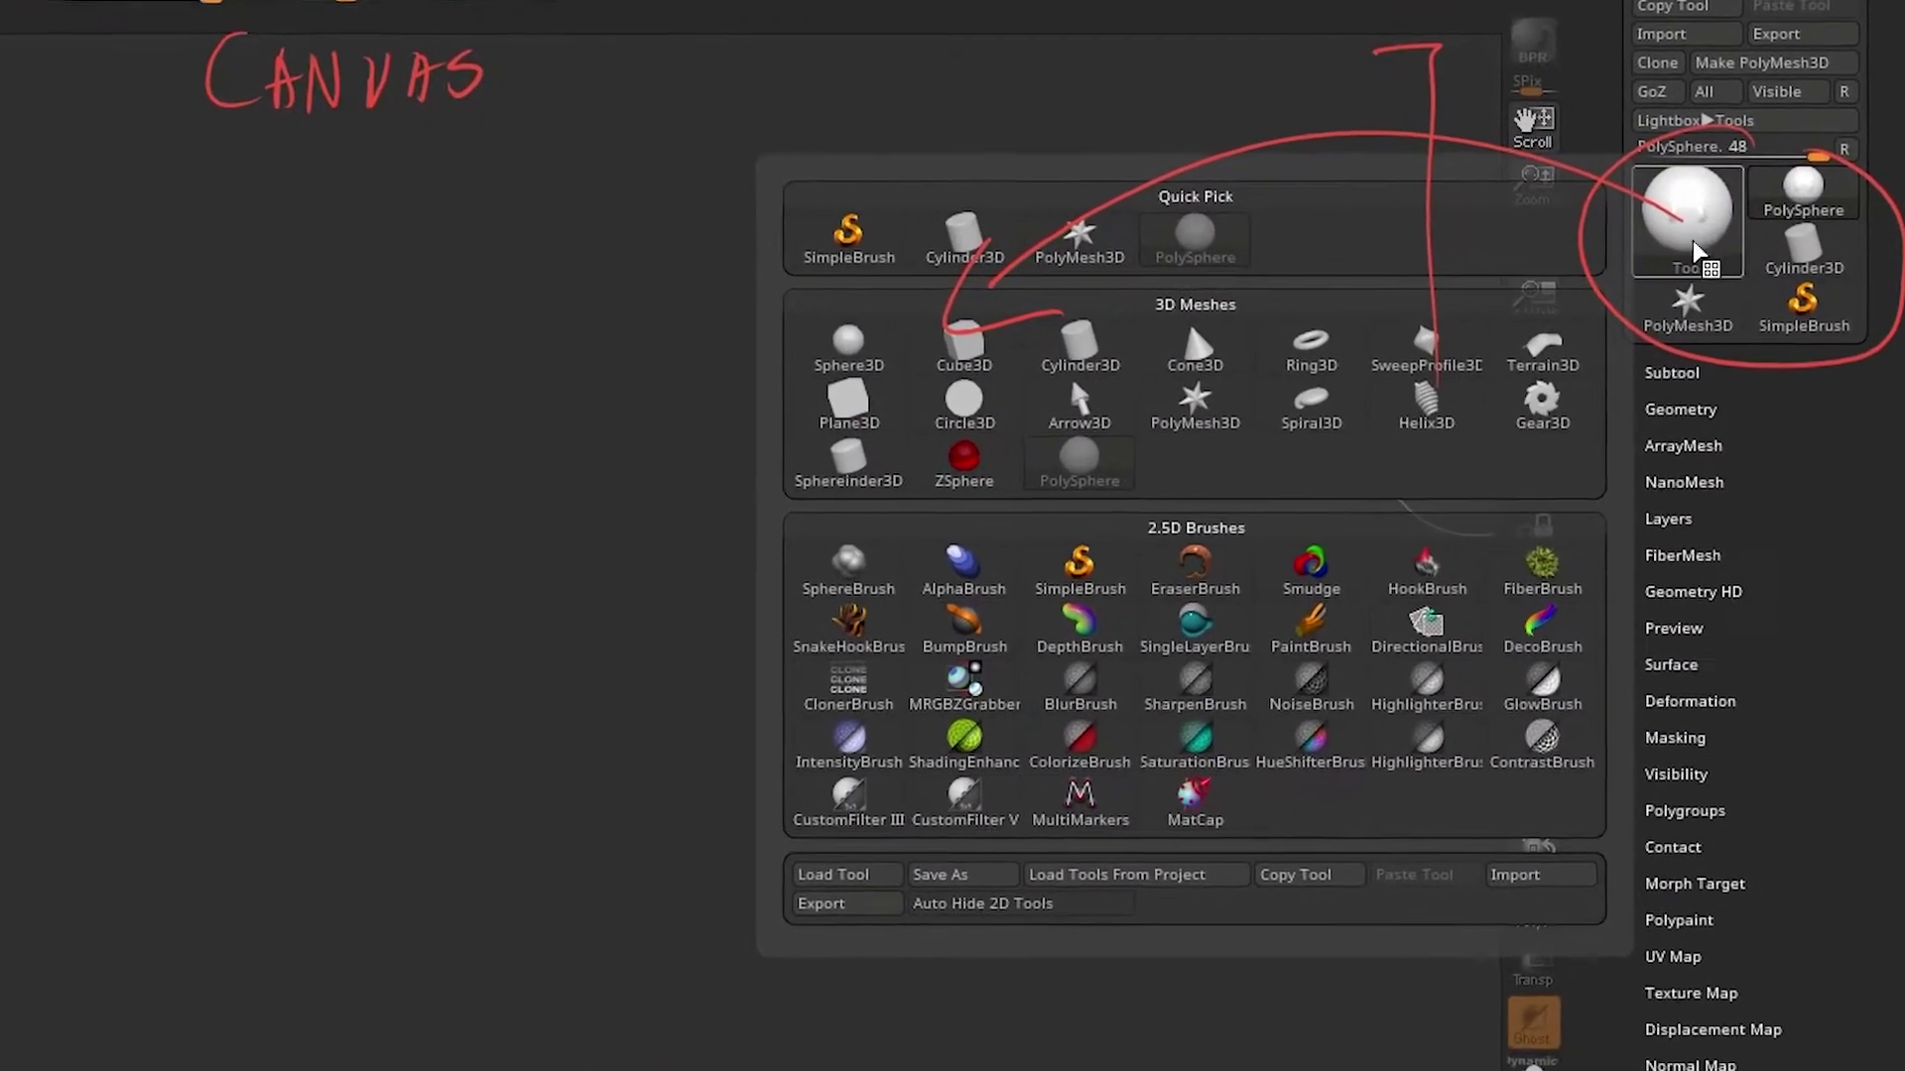
mouse_move(1757, 302)
click(1652, 216)
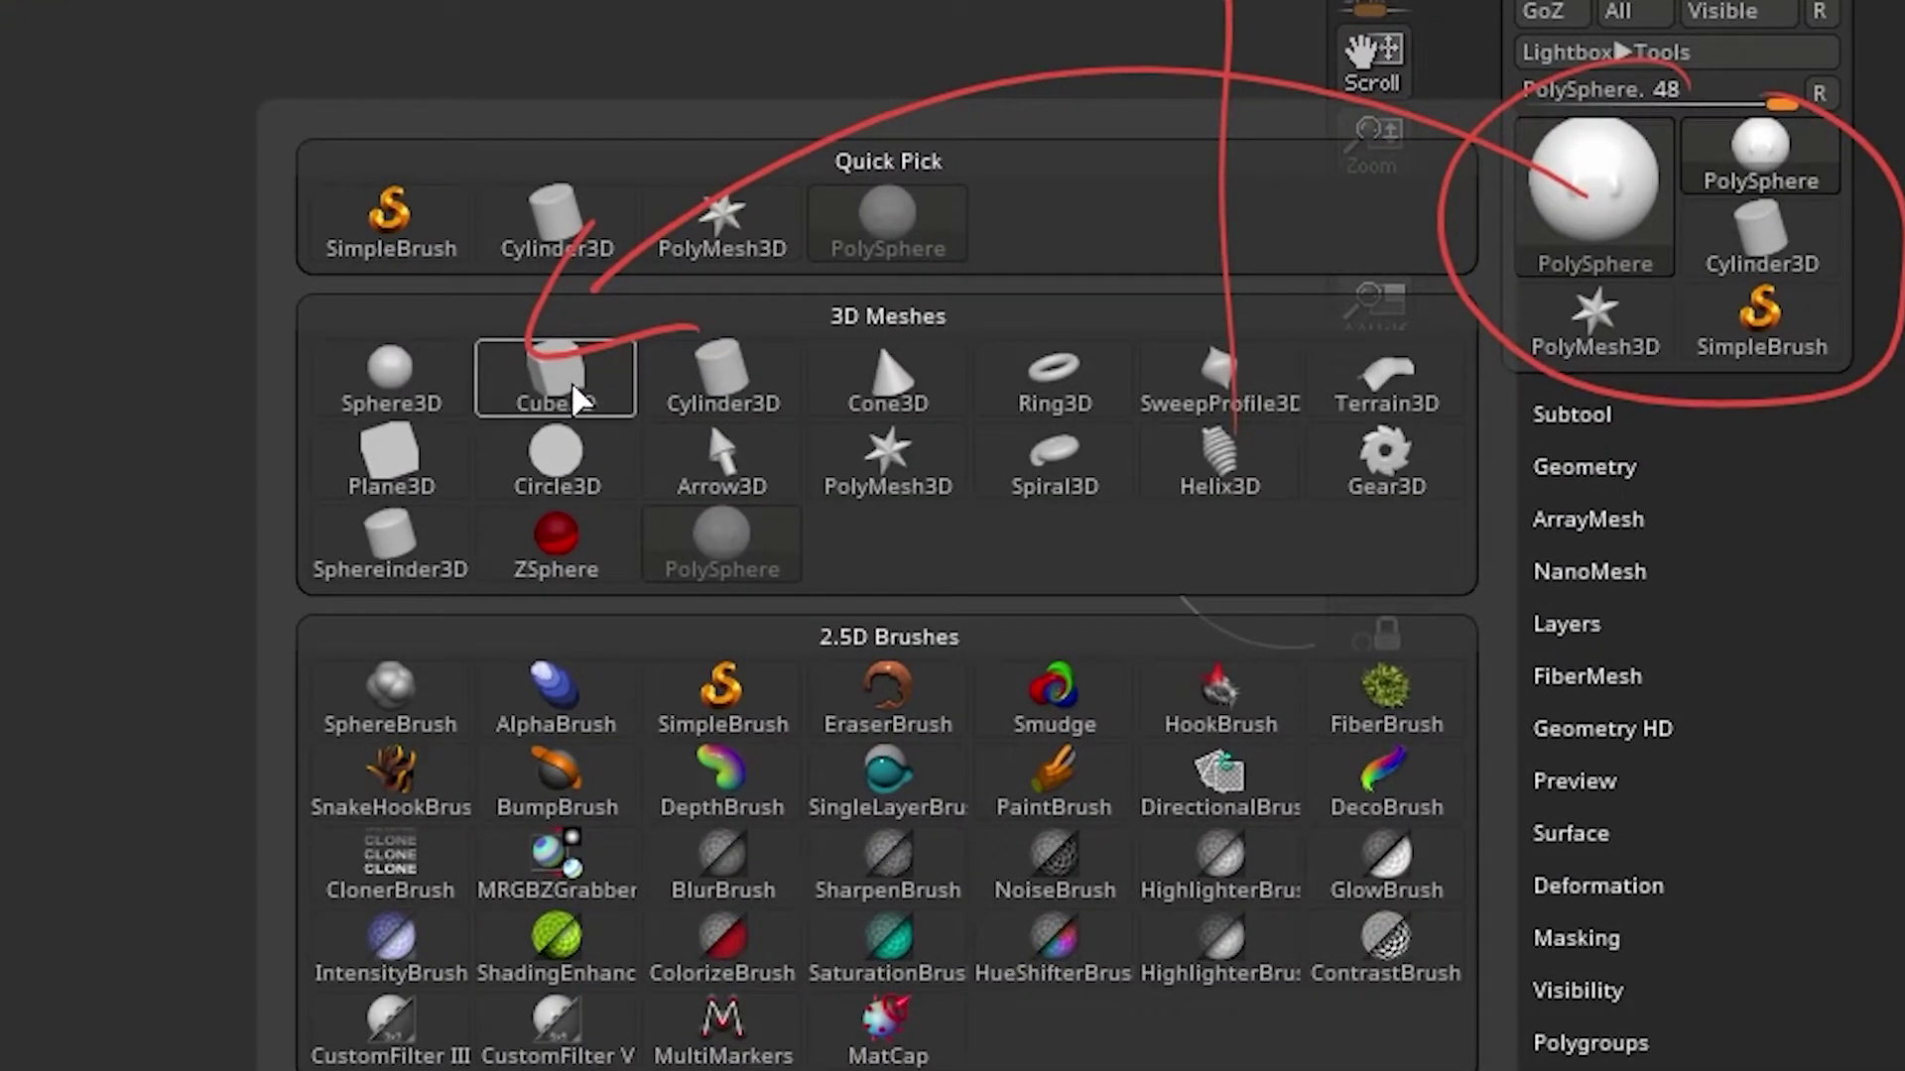
click(564, 381)
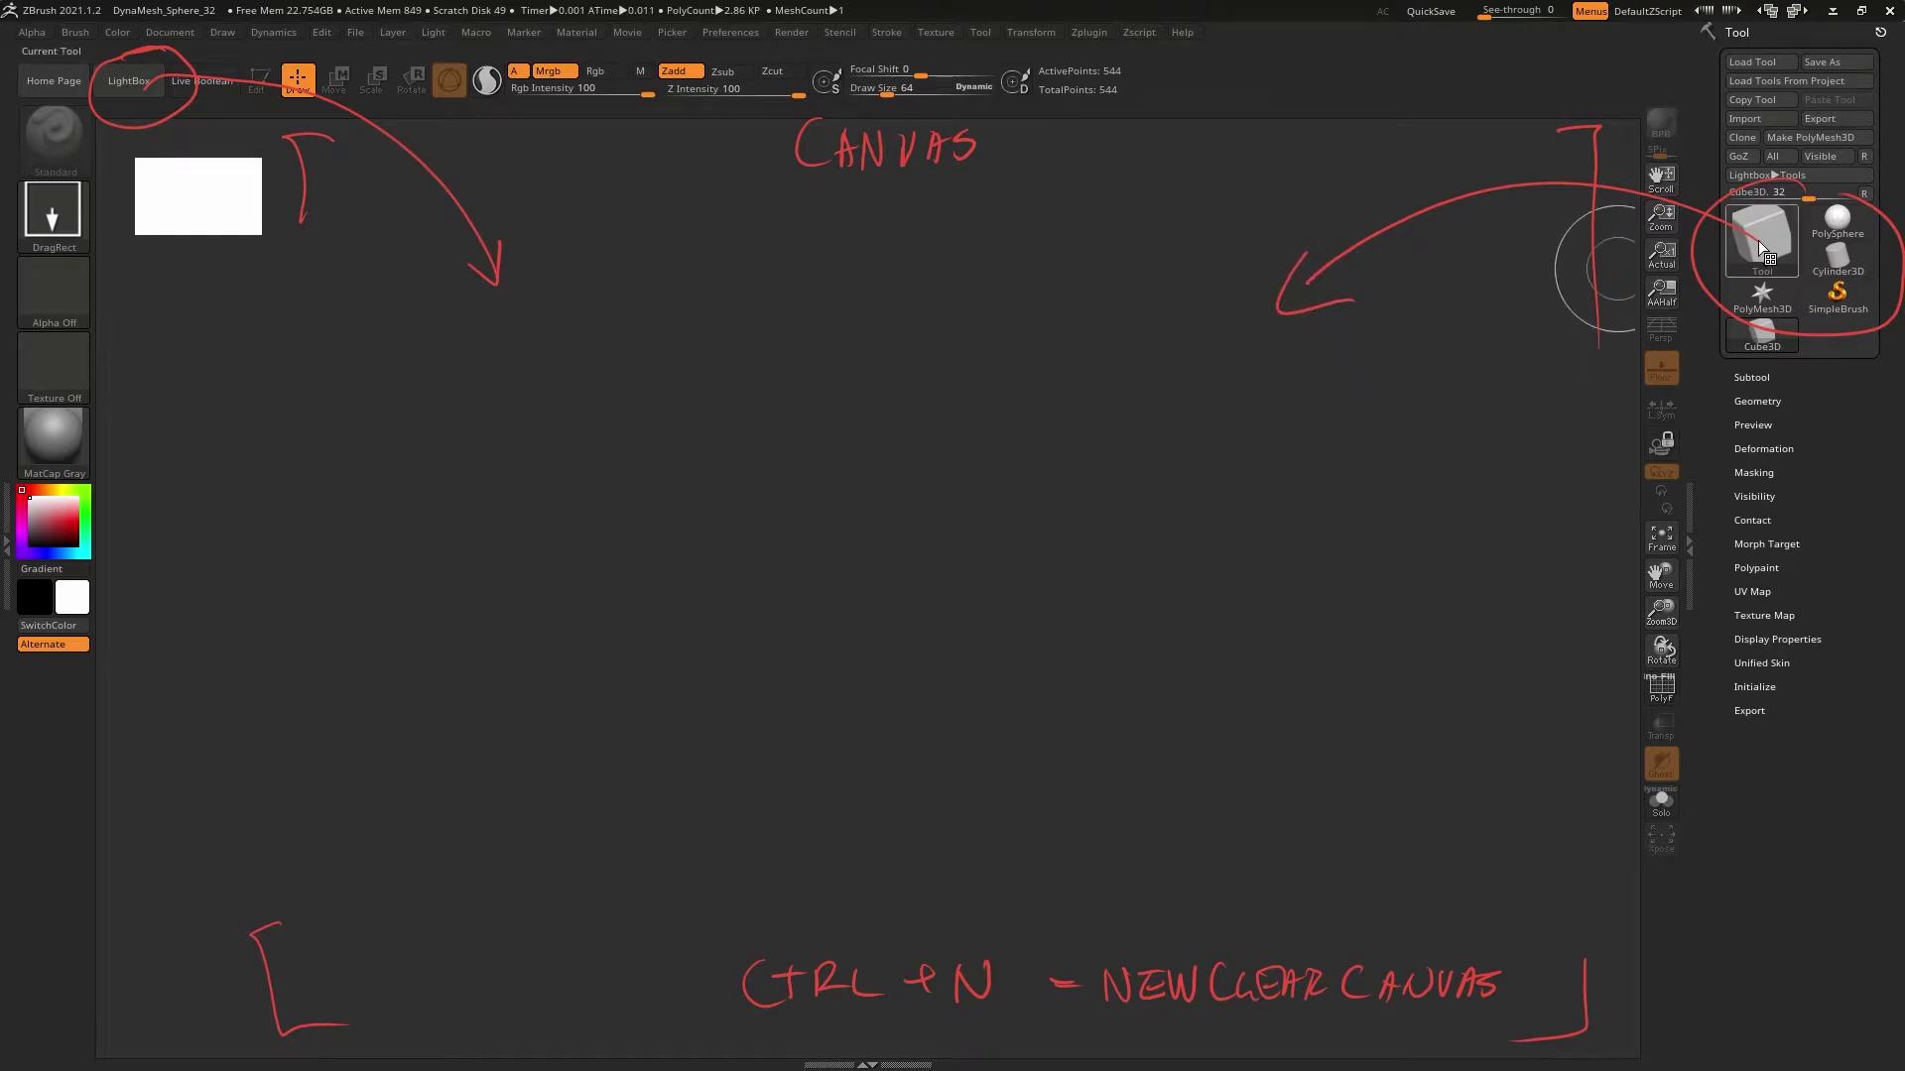
Draw several overlapping Cube3D copies at different sizes and rotations around the middle of the canvas
mouse_move(1753, 242)
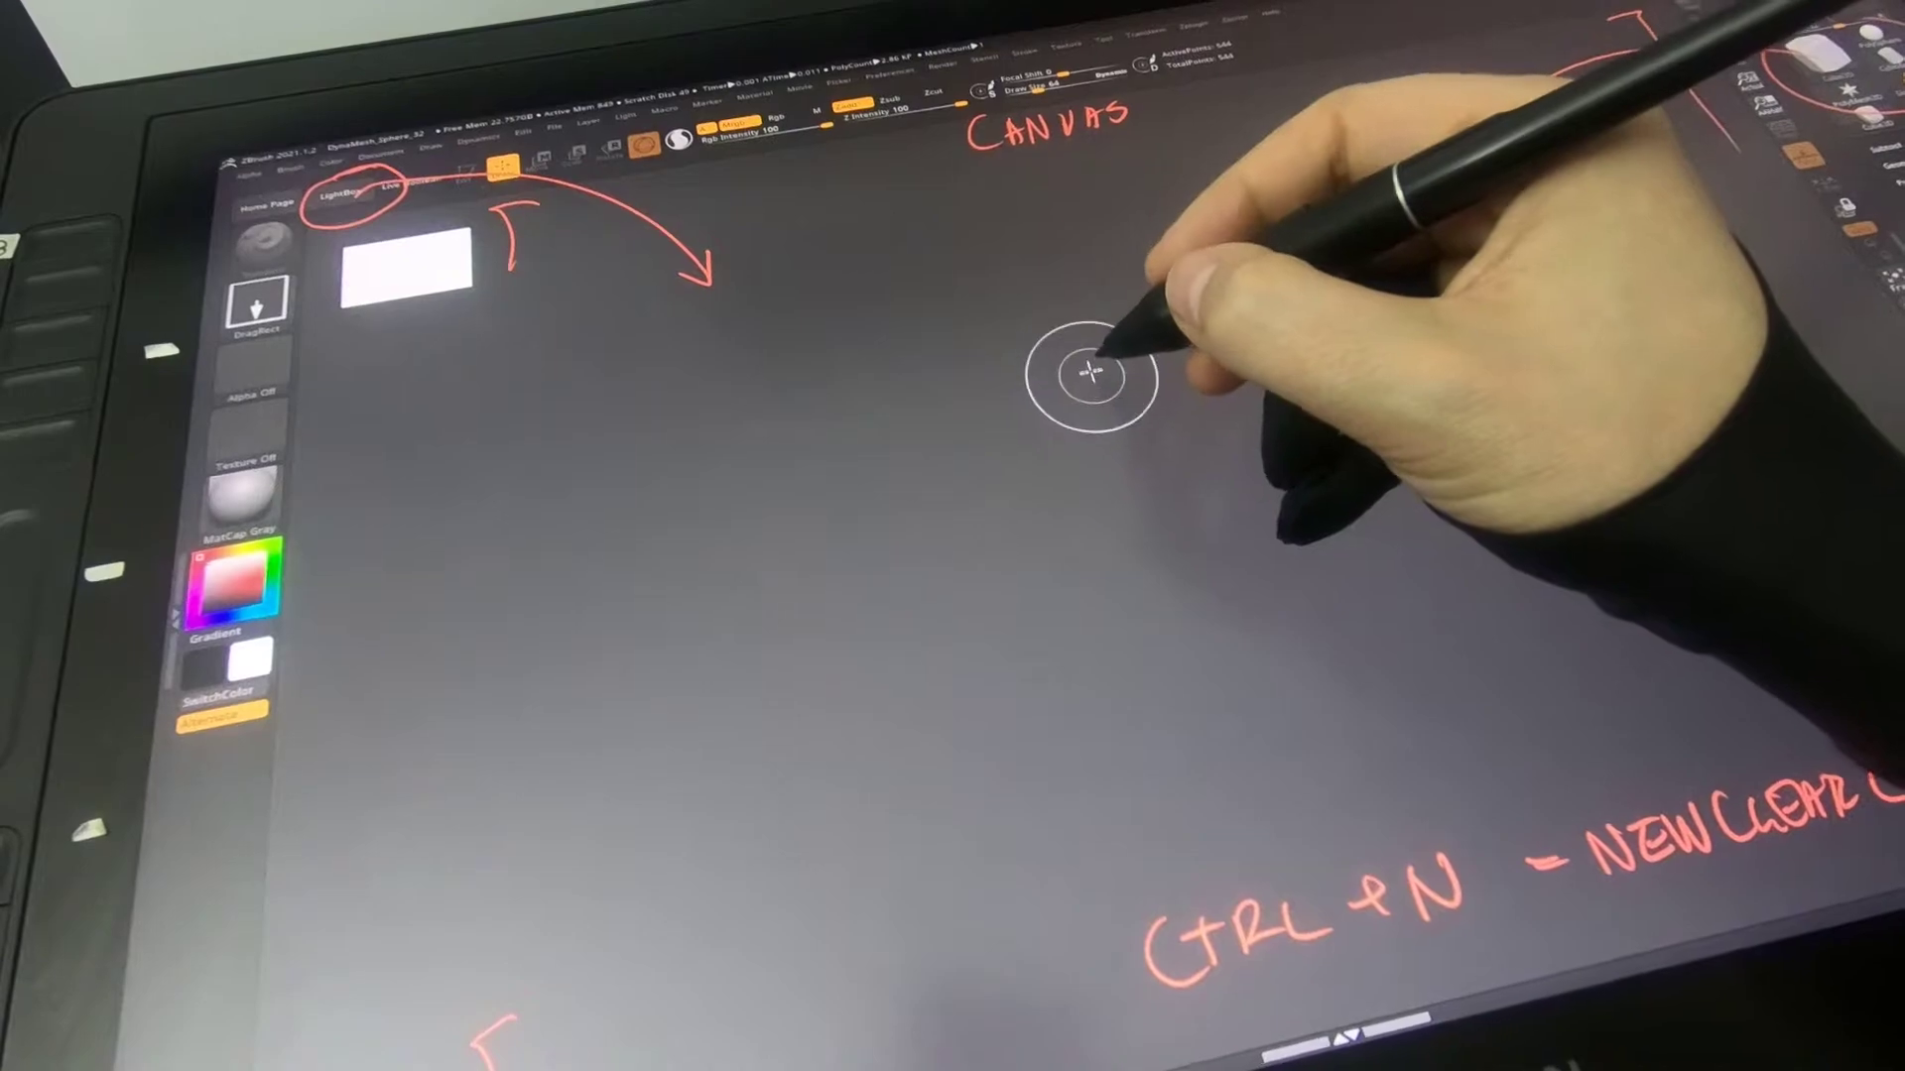
drag(1084, 357, 1160, 609)
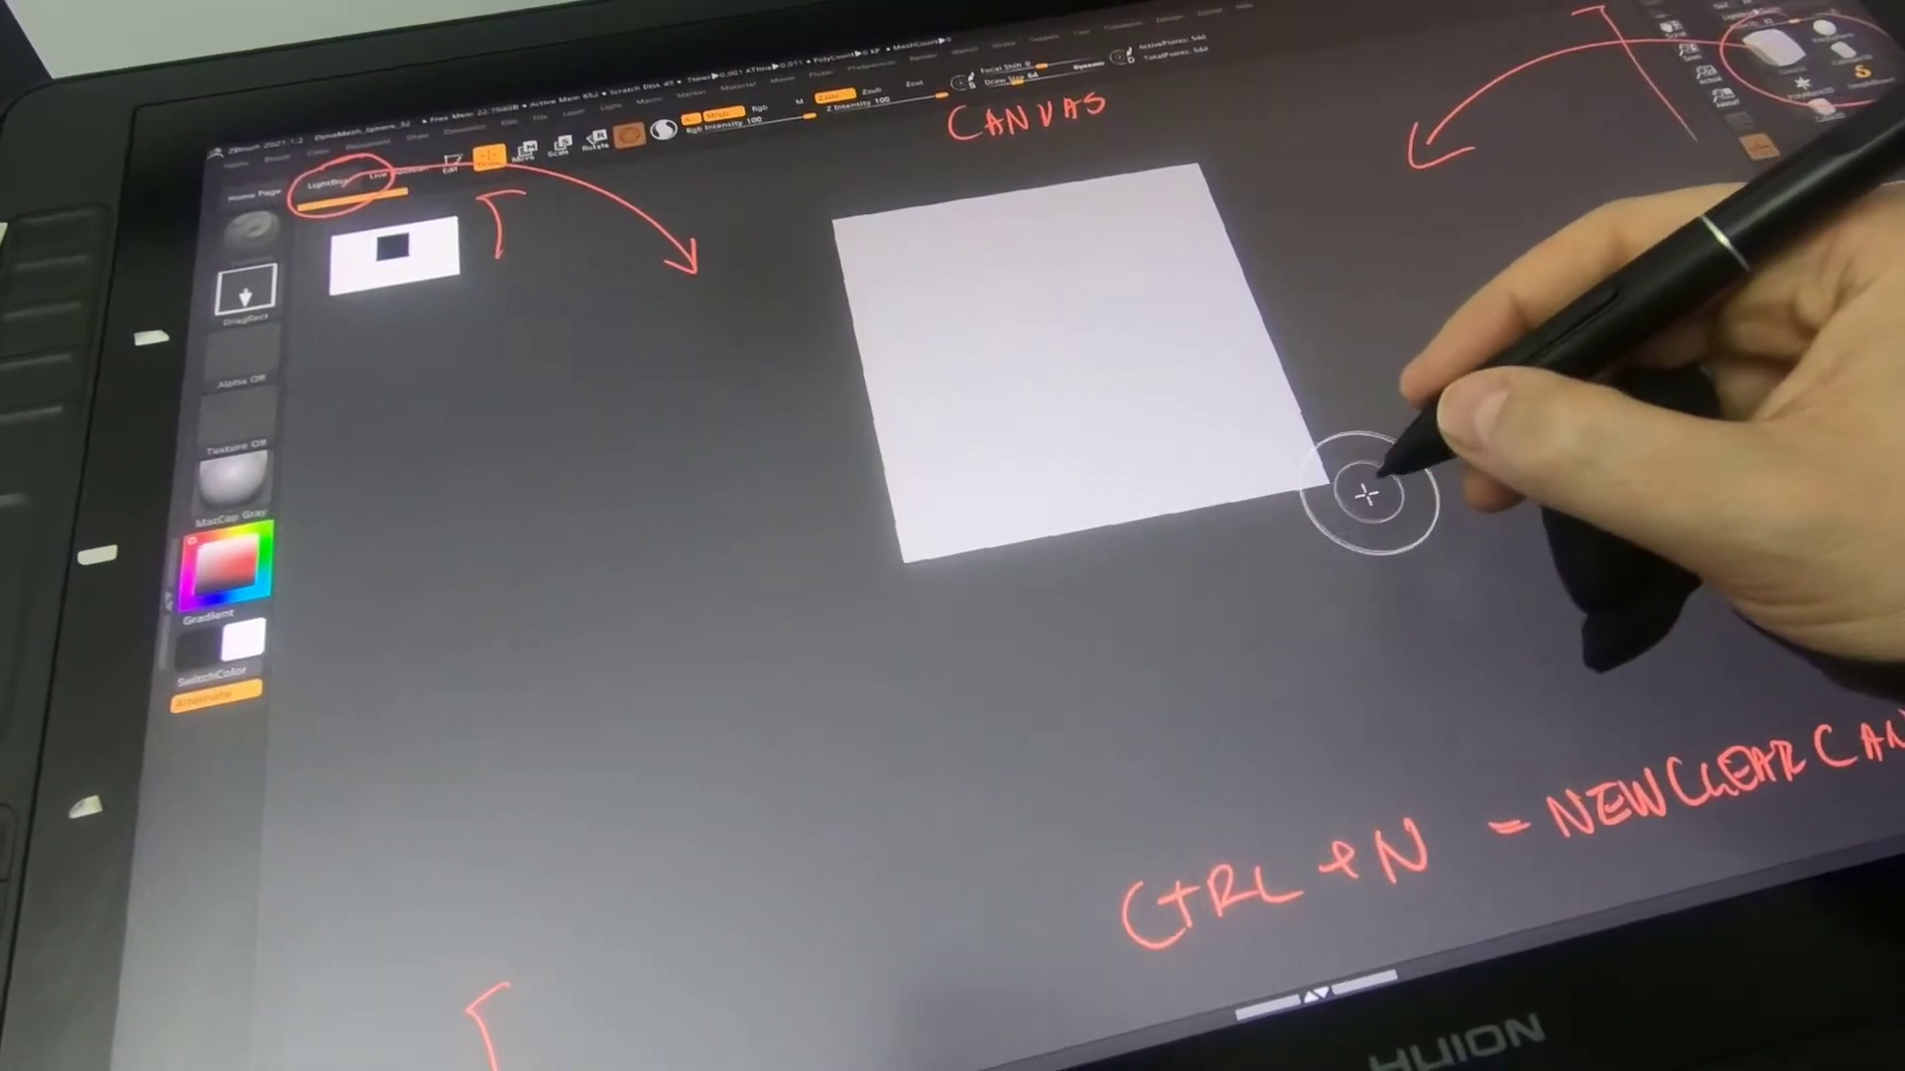
drag(1337, 456, 1433, 519)
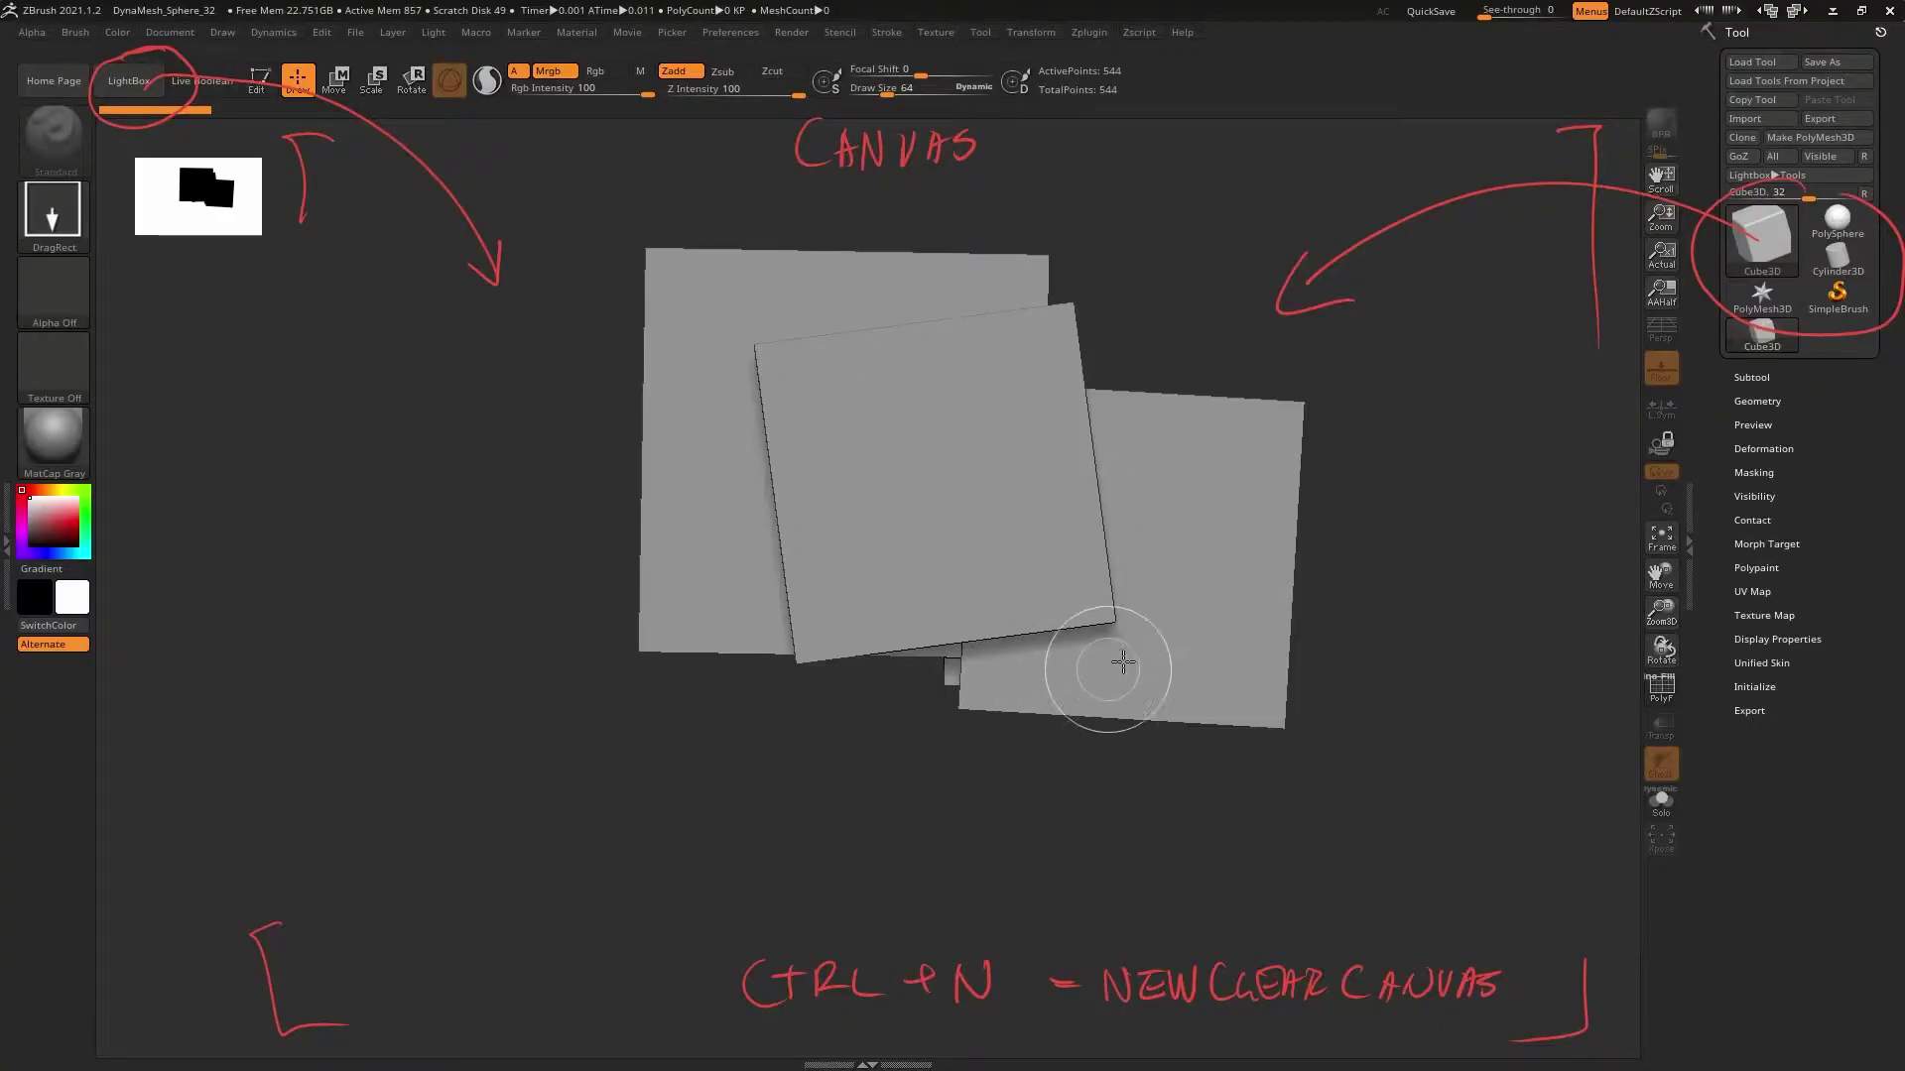
drag(1122, 663, 1212, 544)
mouse_move(821, 489)
mouse_down()
mouse_move(828, 774)
mouse_move(803, 775)
mouse_up()
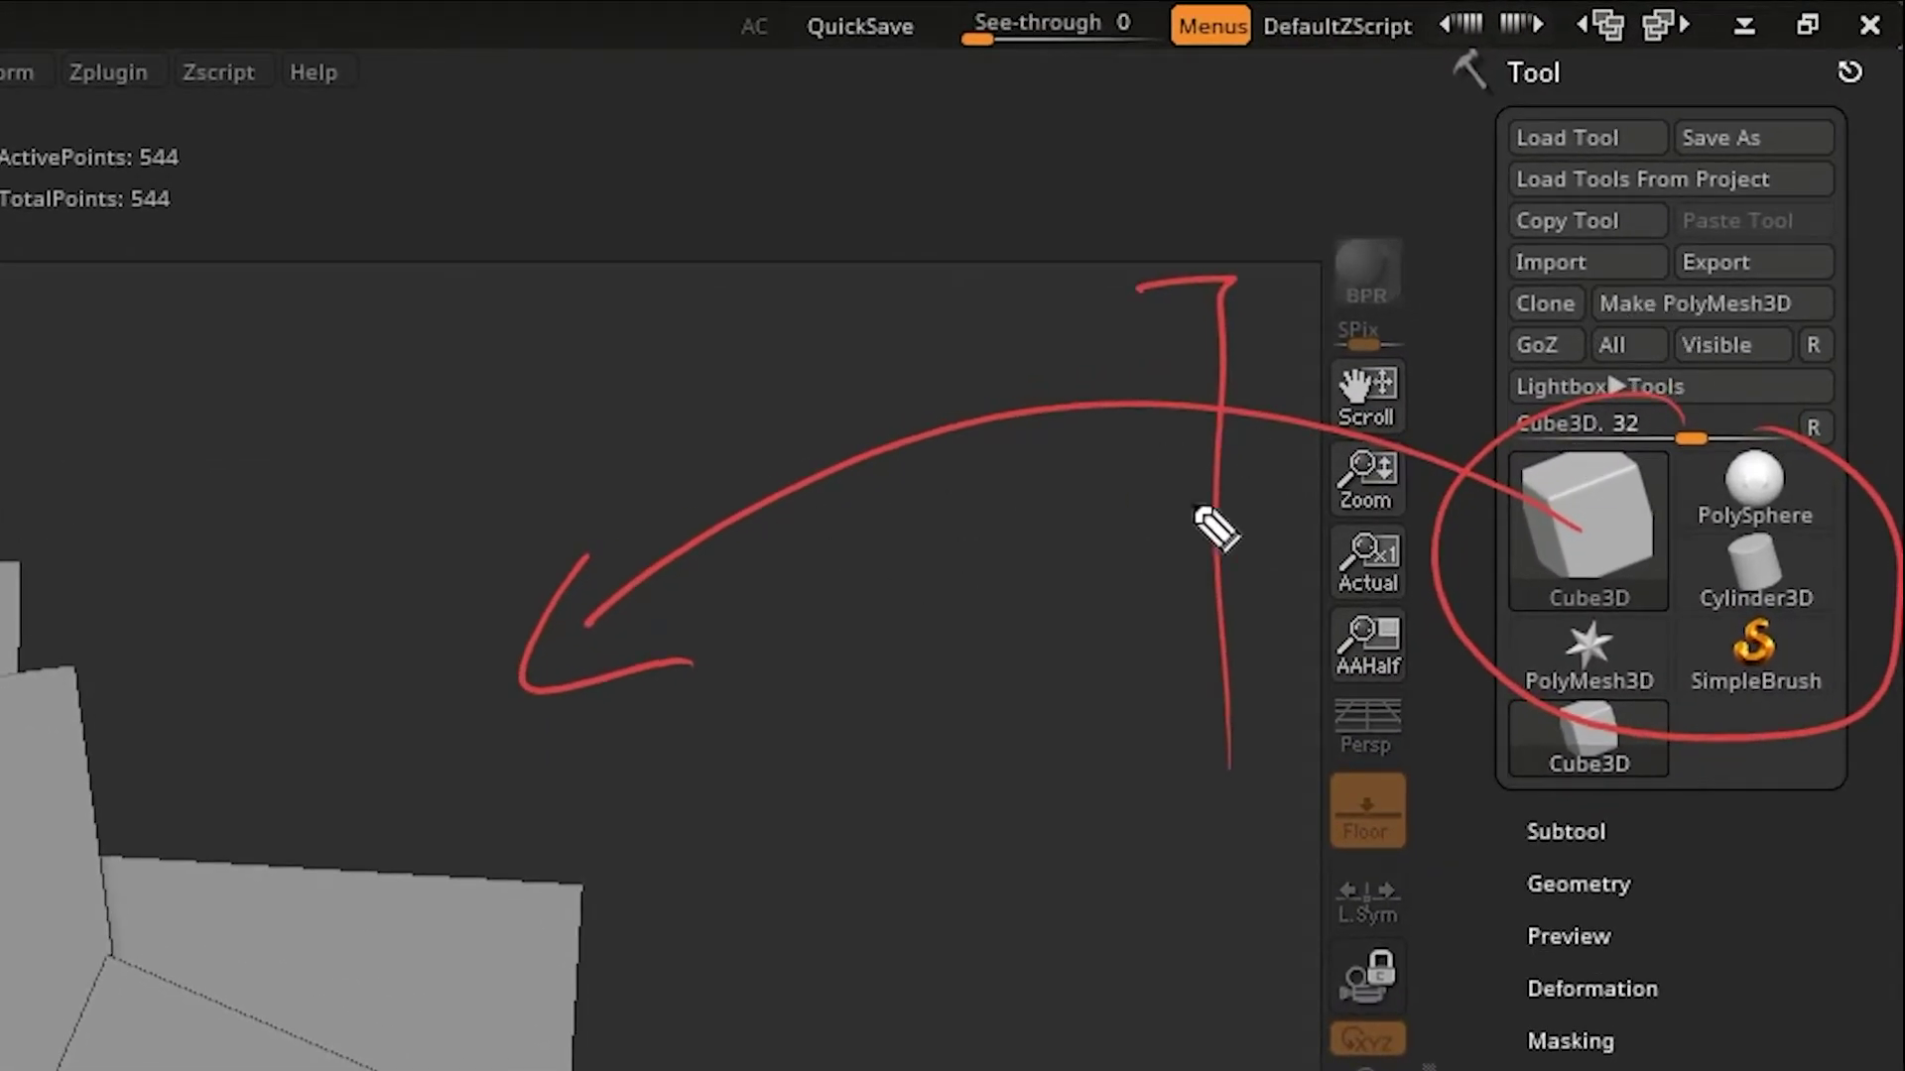
drag(1837, 323, 1851, 374)
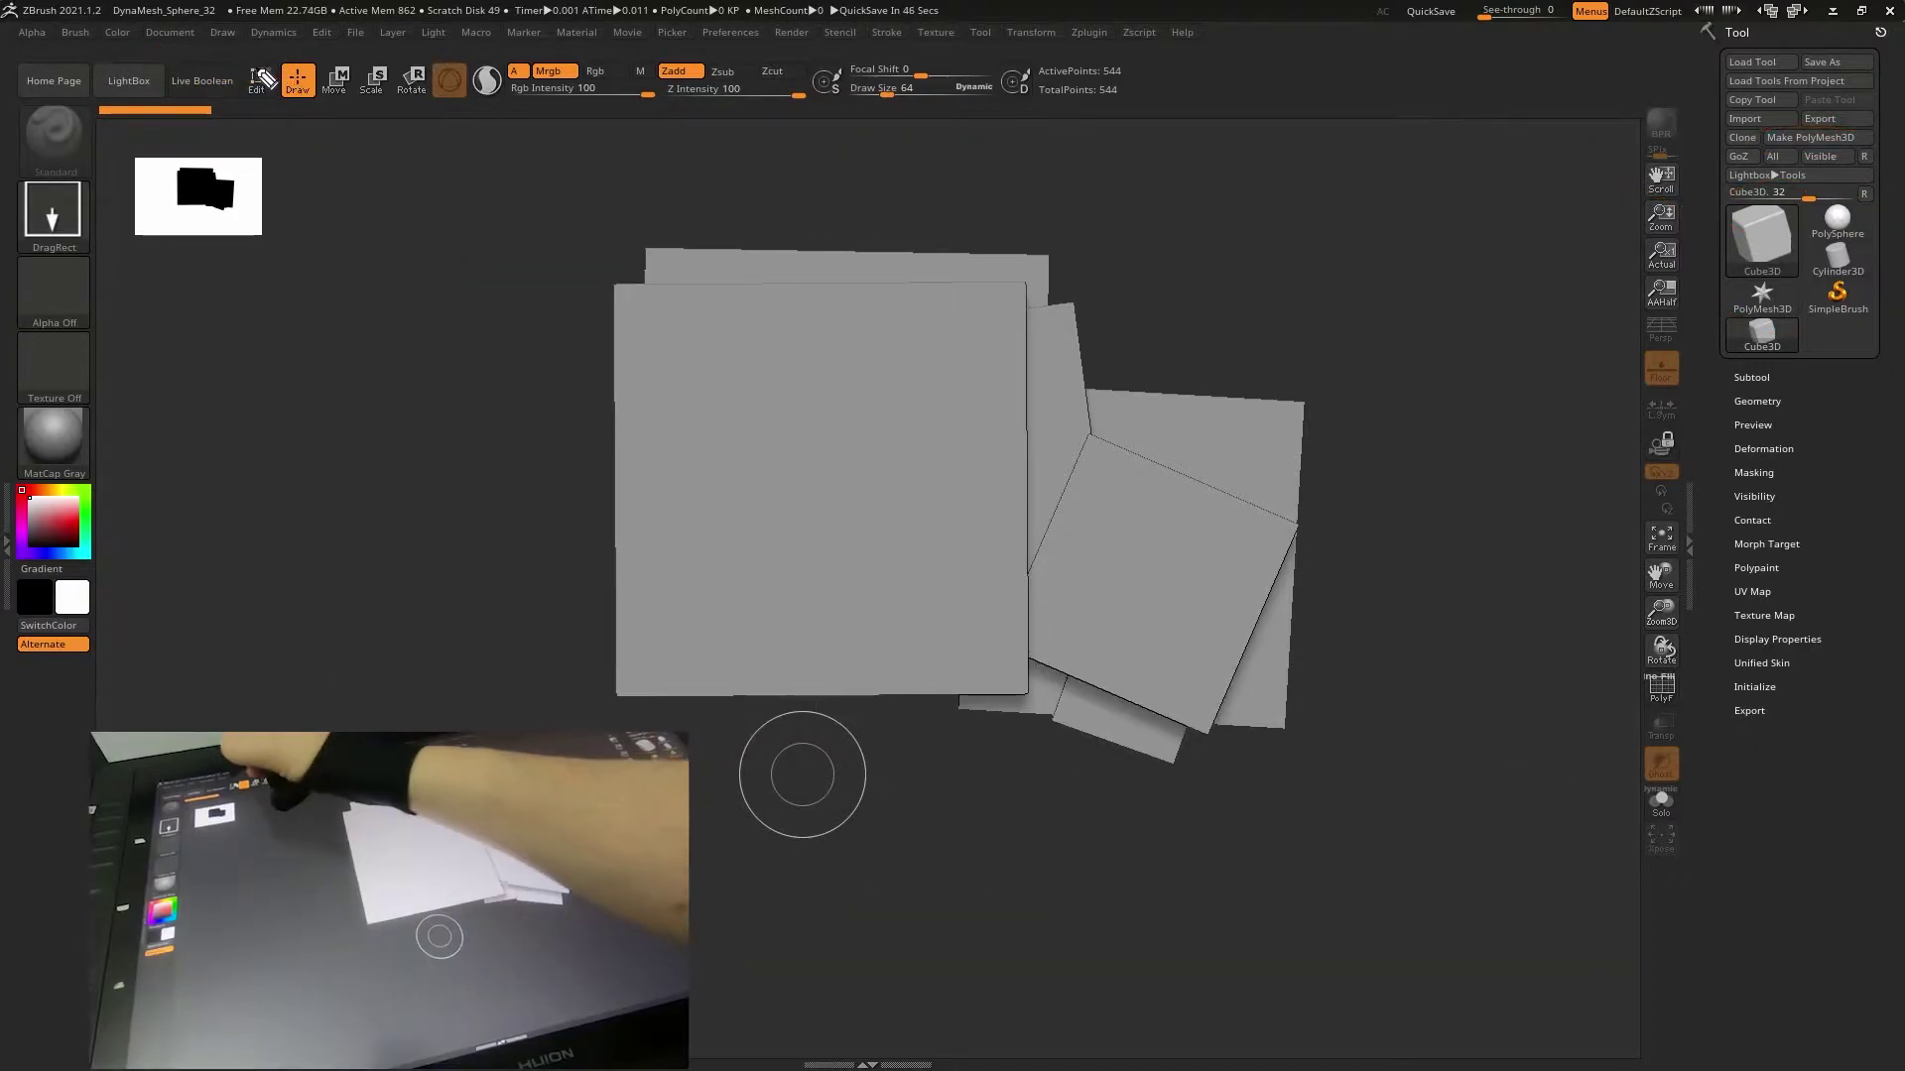
mouse_move(775, 925)
mouse_down()
mouse_move(744, 943)
mouse_move(775, 957)
mouse_move(792, 933)
mouse_move(881, 932)
mouse_move(950, 958)
mouse_up()
drag(932, 924, 982, 920)
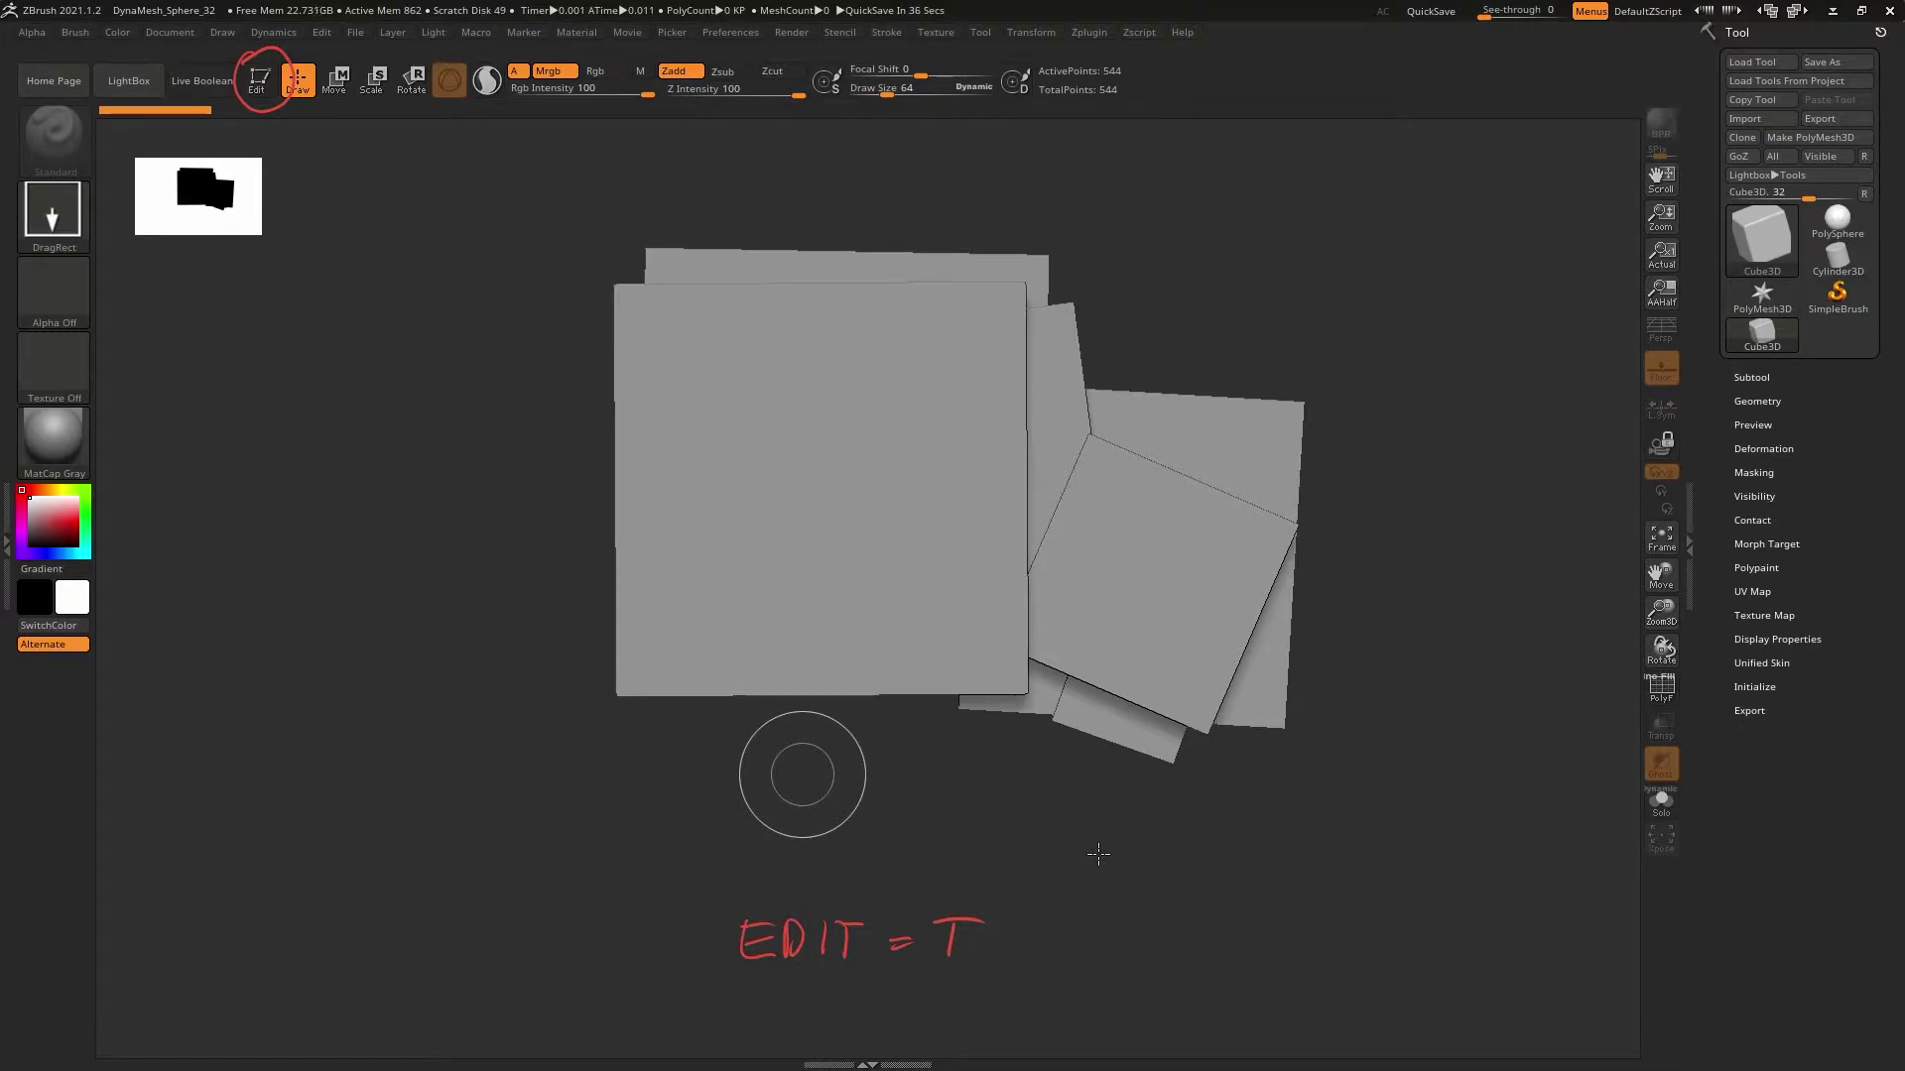
Turn on Edit mode for the last drawn cube and keep it in 3D mode
key(t)
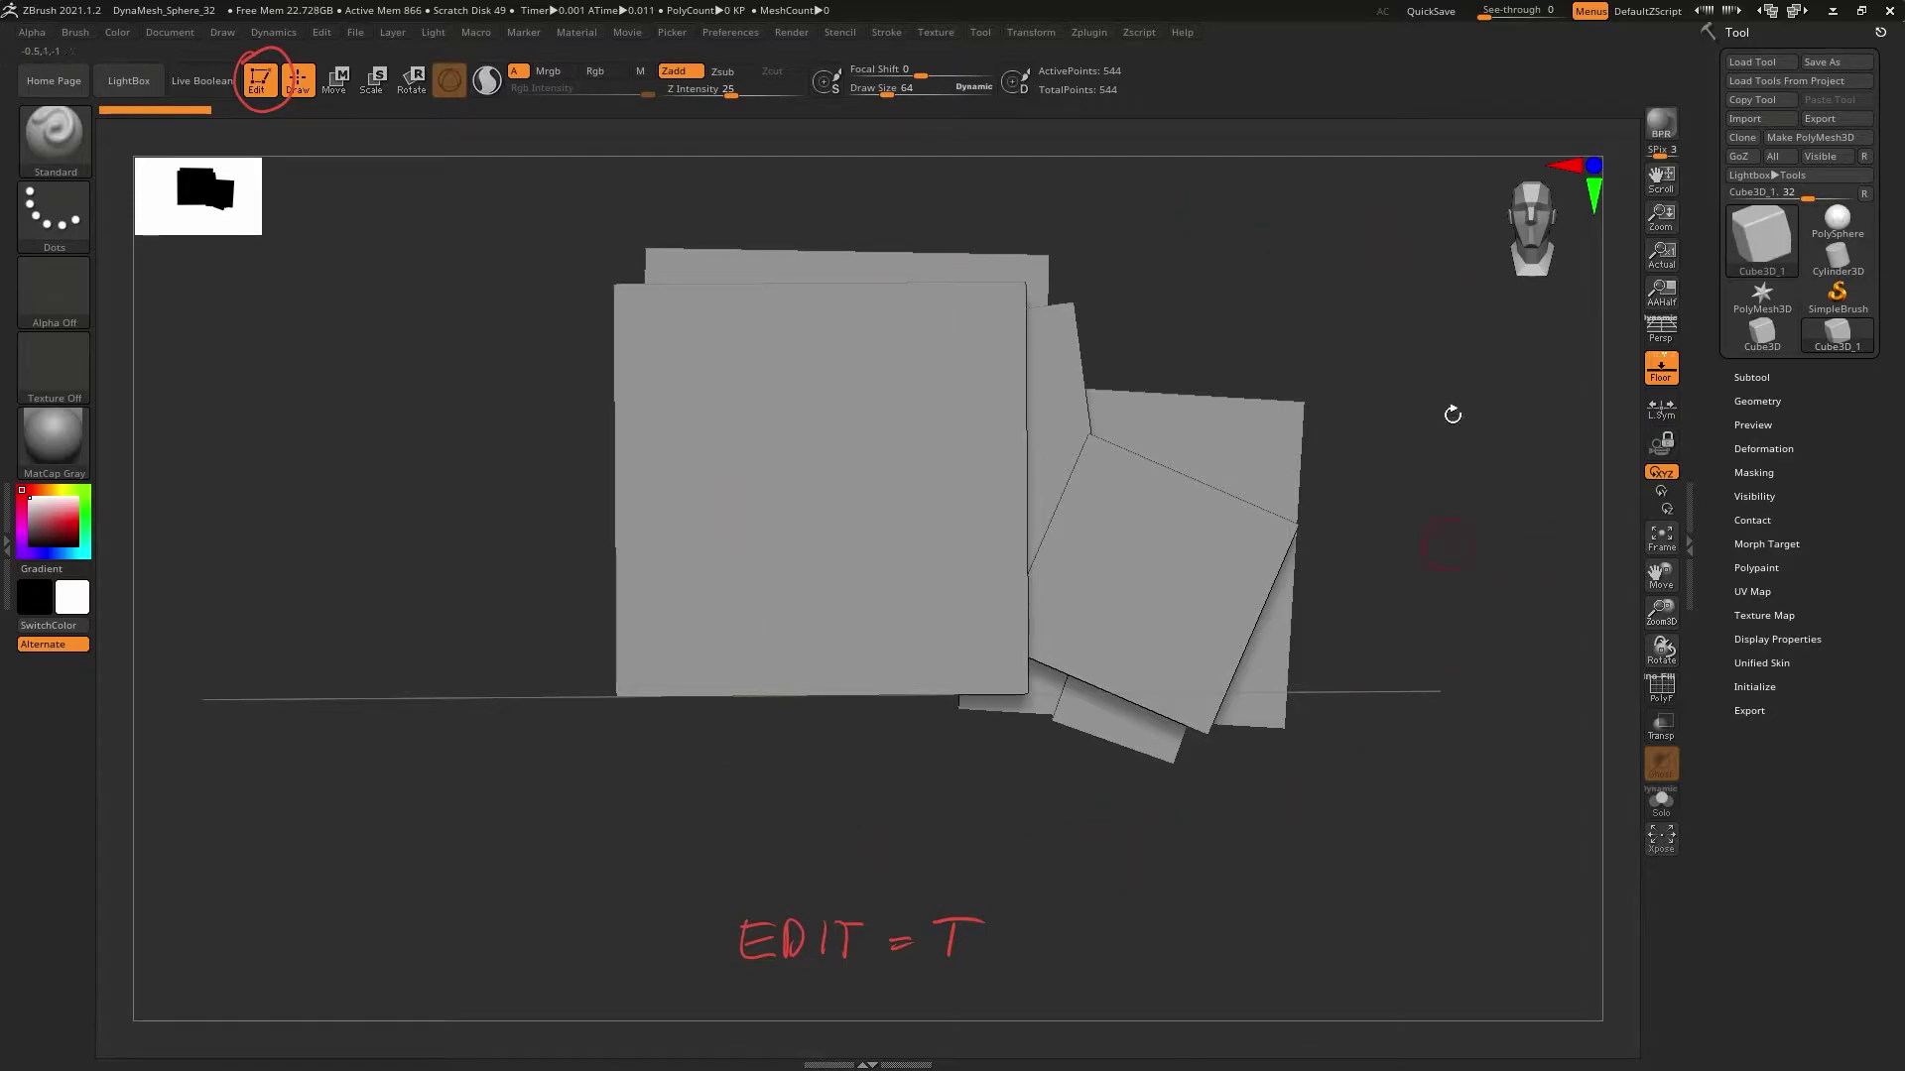
click(1659, 332)
click(1657, 336)
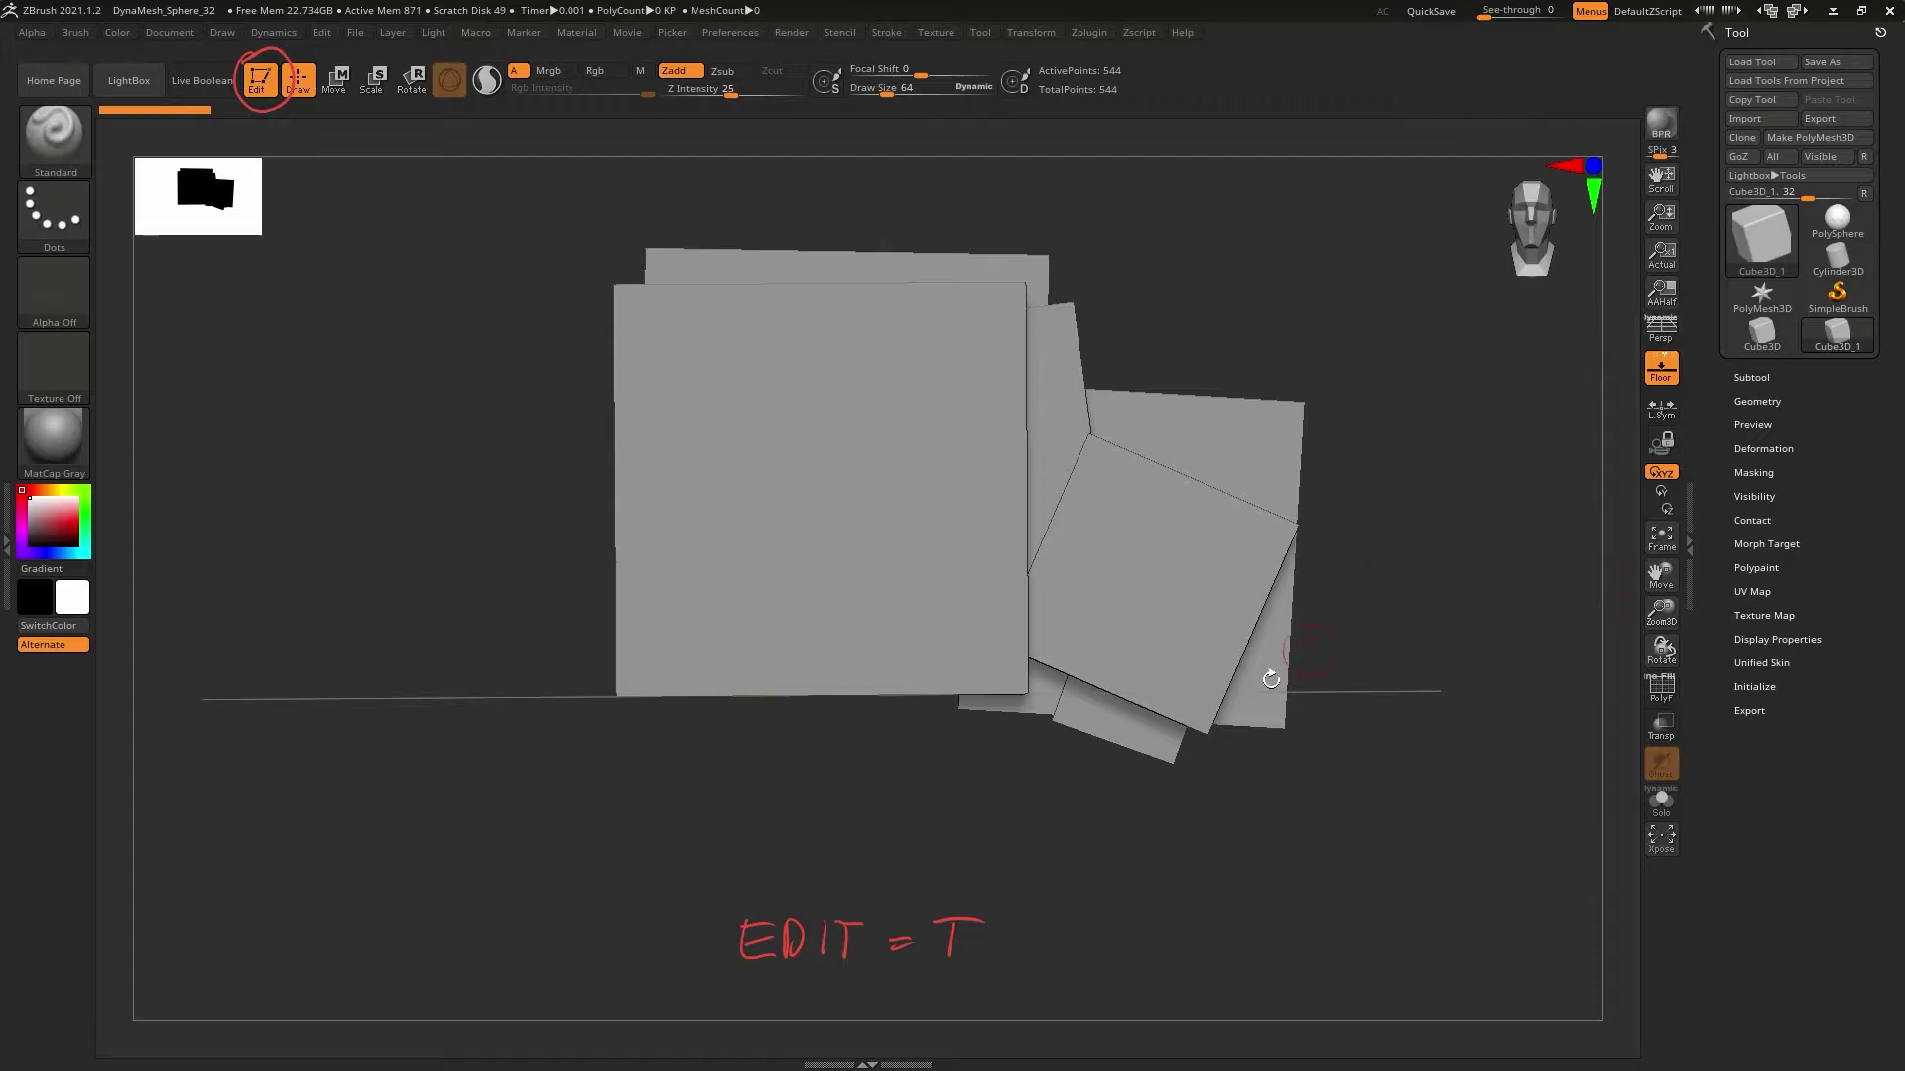
click(262, 89)
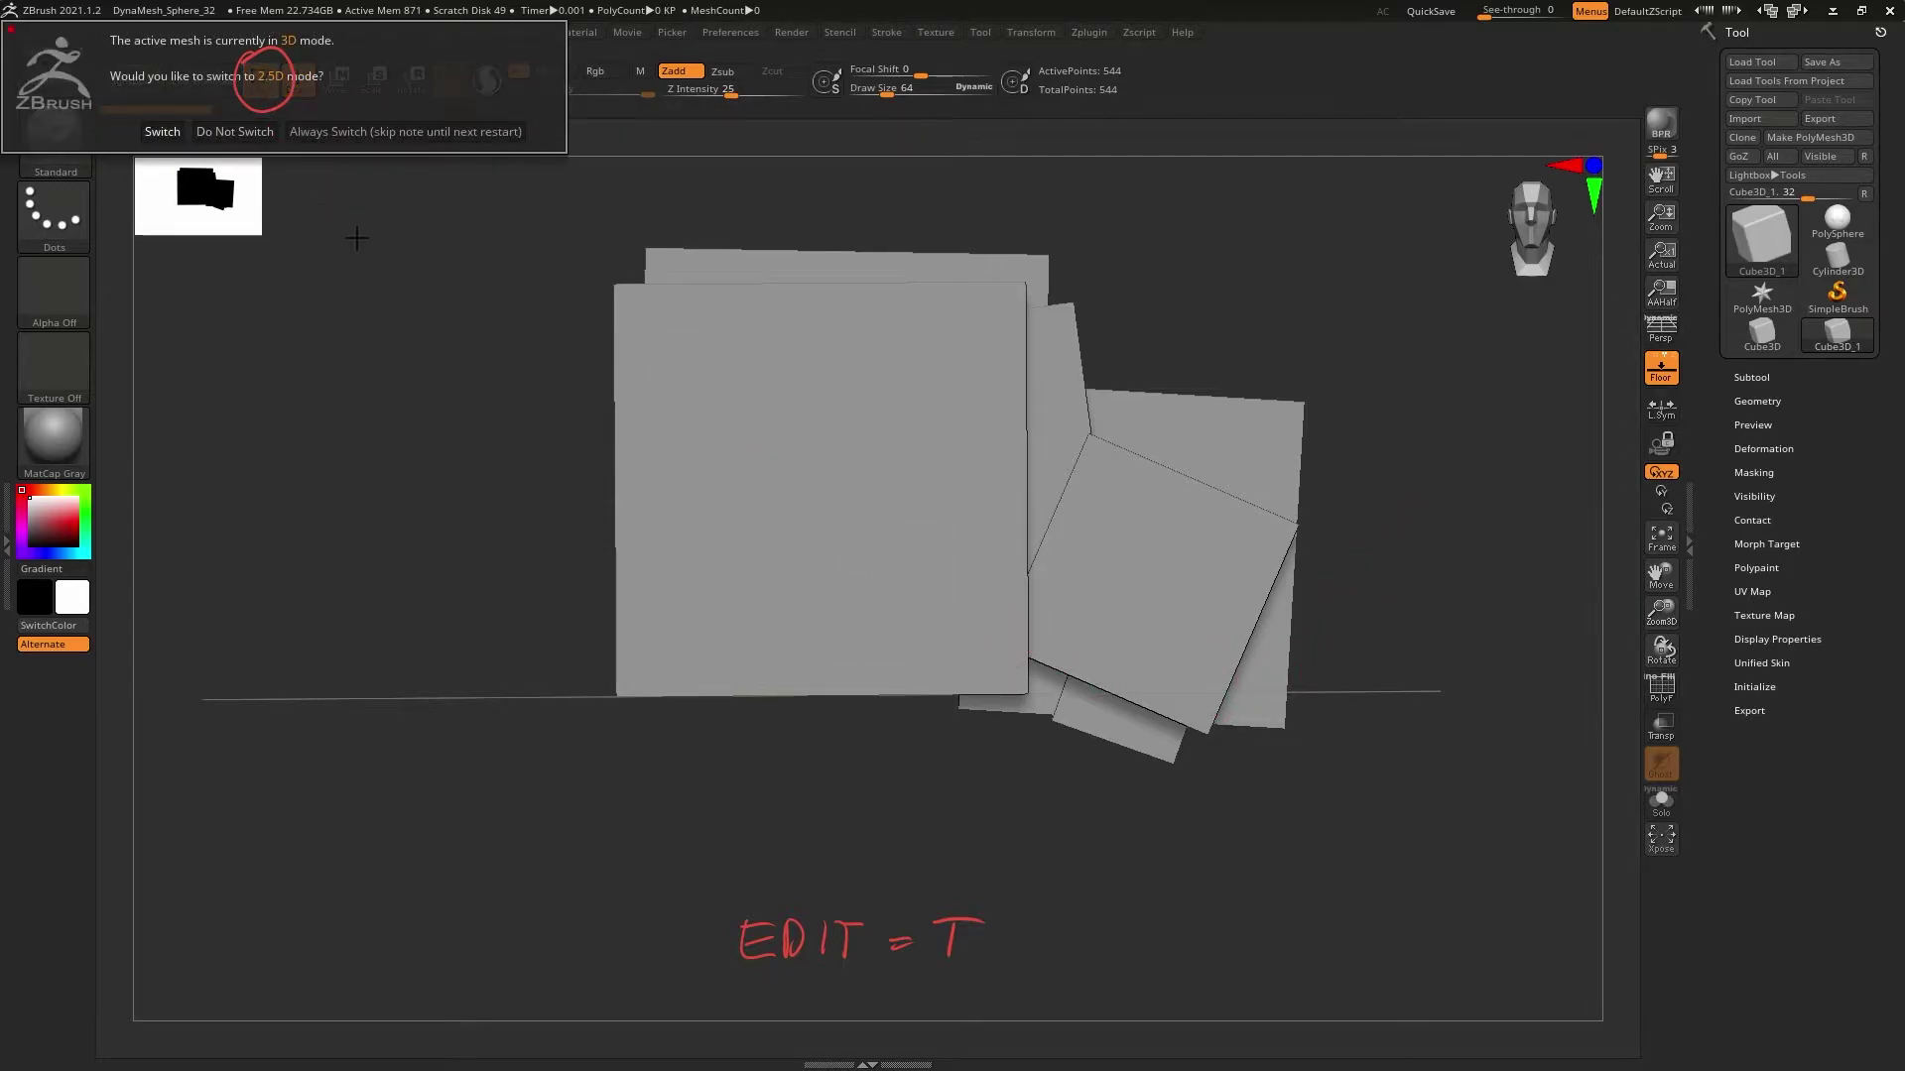
click(1121, 832)
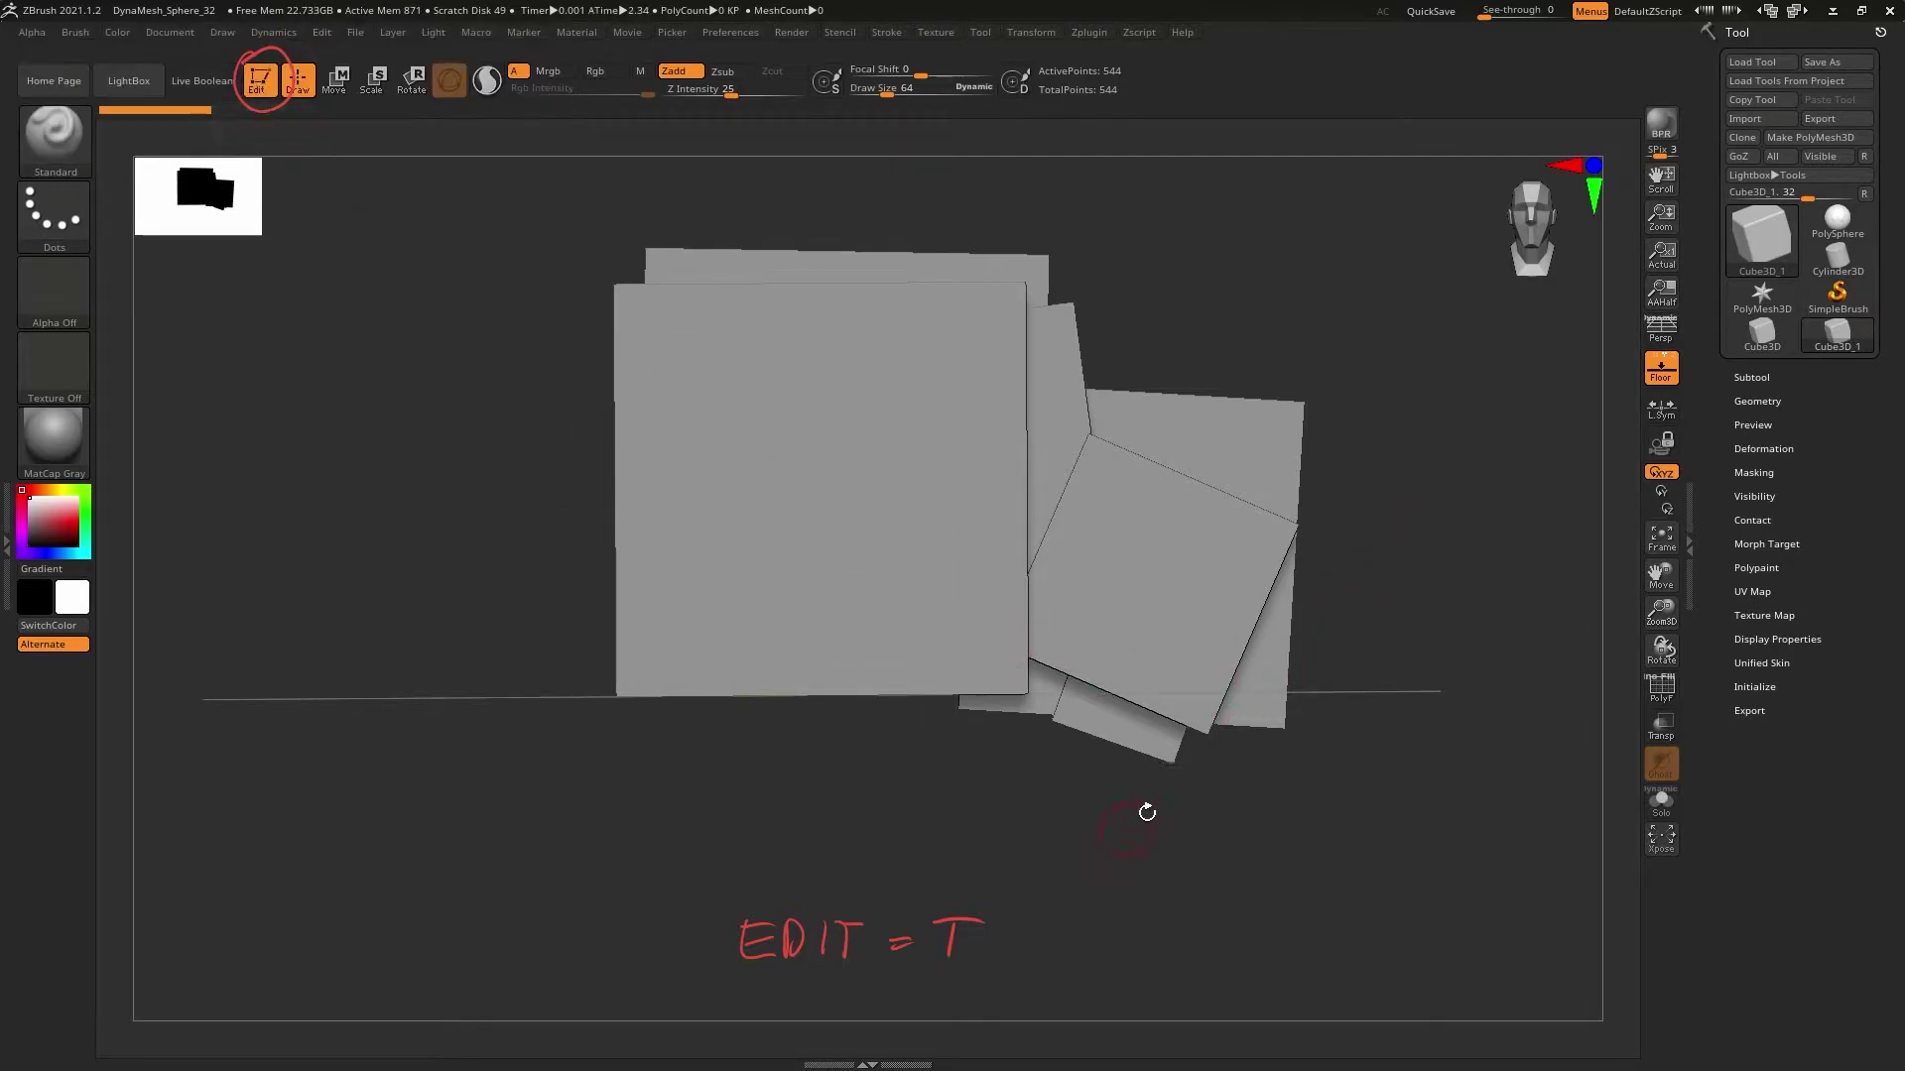
Clear the leftover cube copies from the canvas and orbit around the remaining editable cube
drag(1373, 678, 1075, 650)
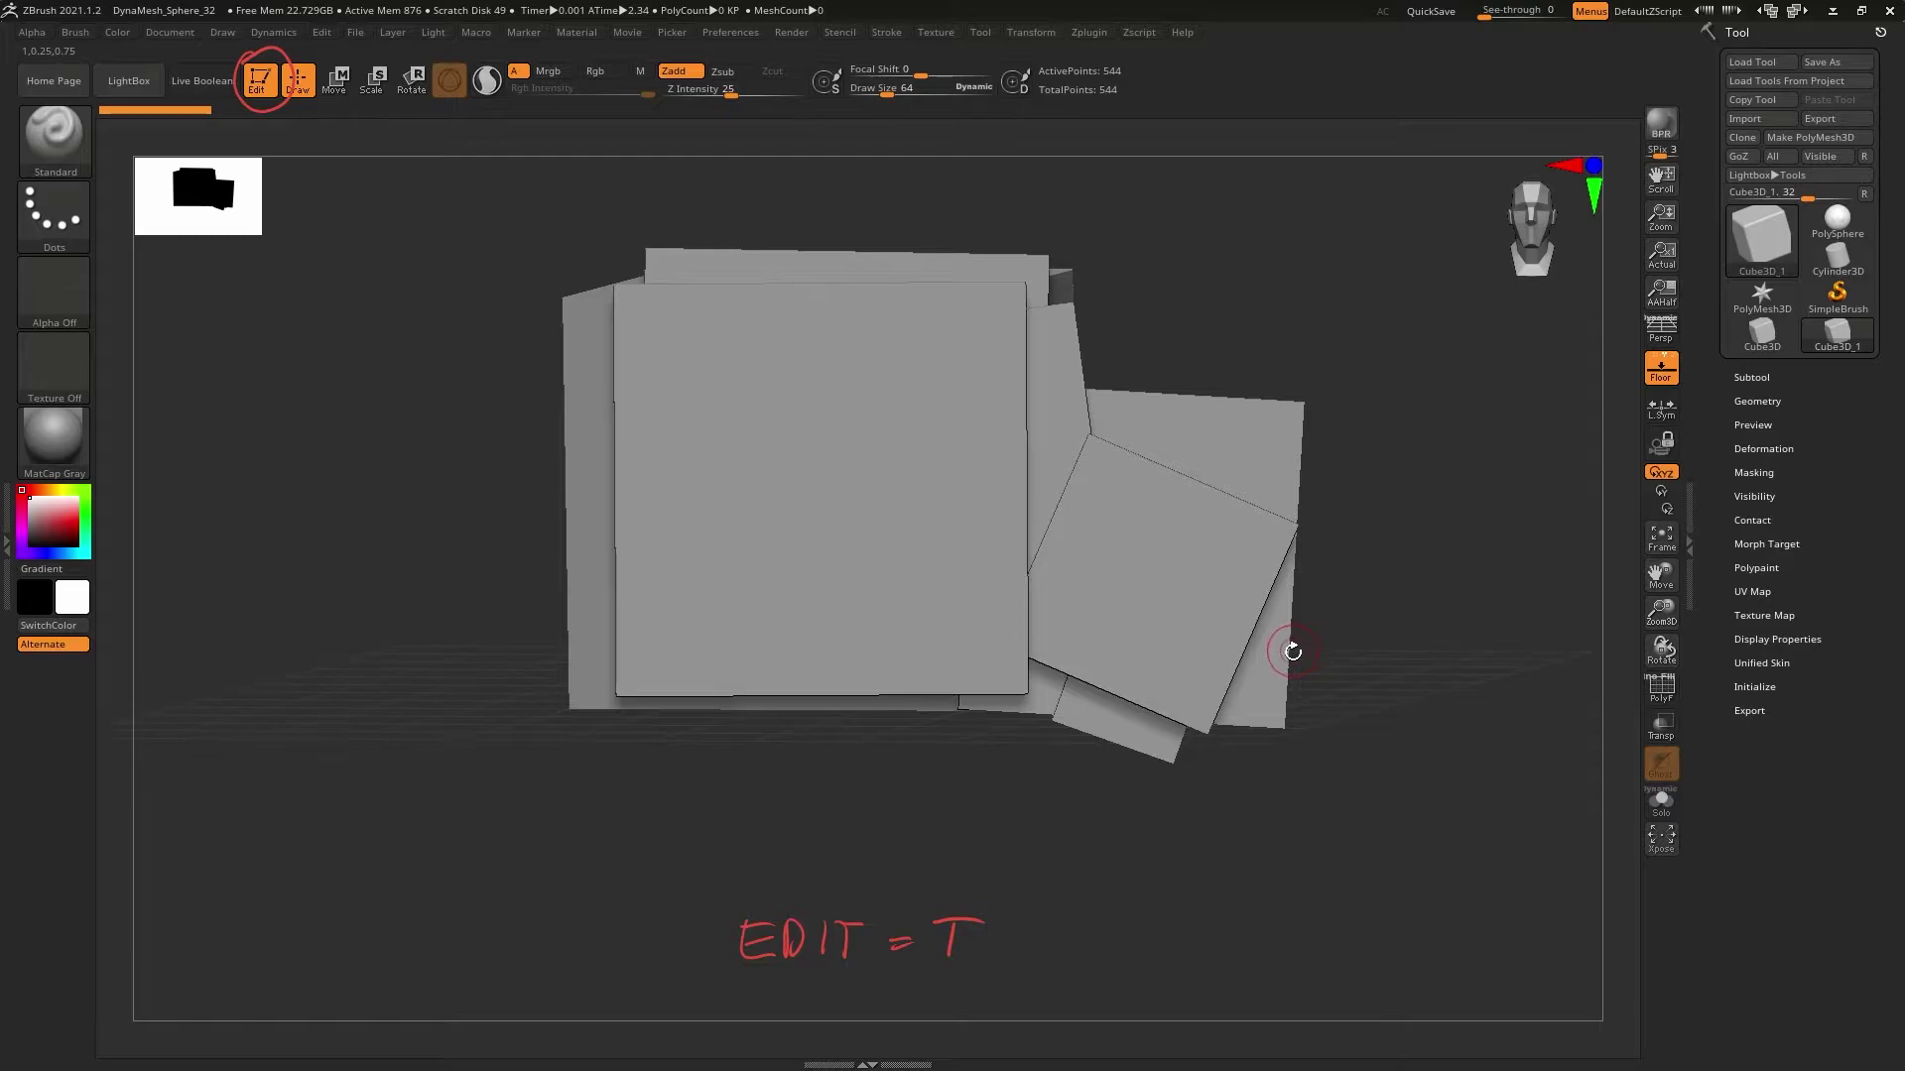
key(ctrl+n)
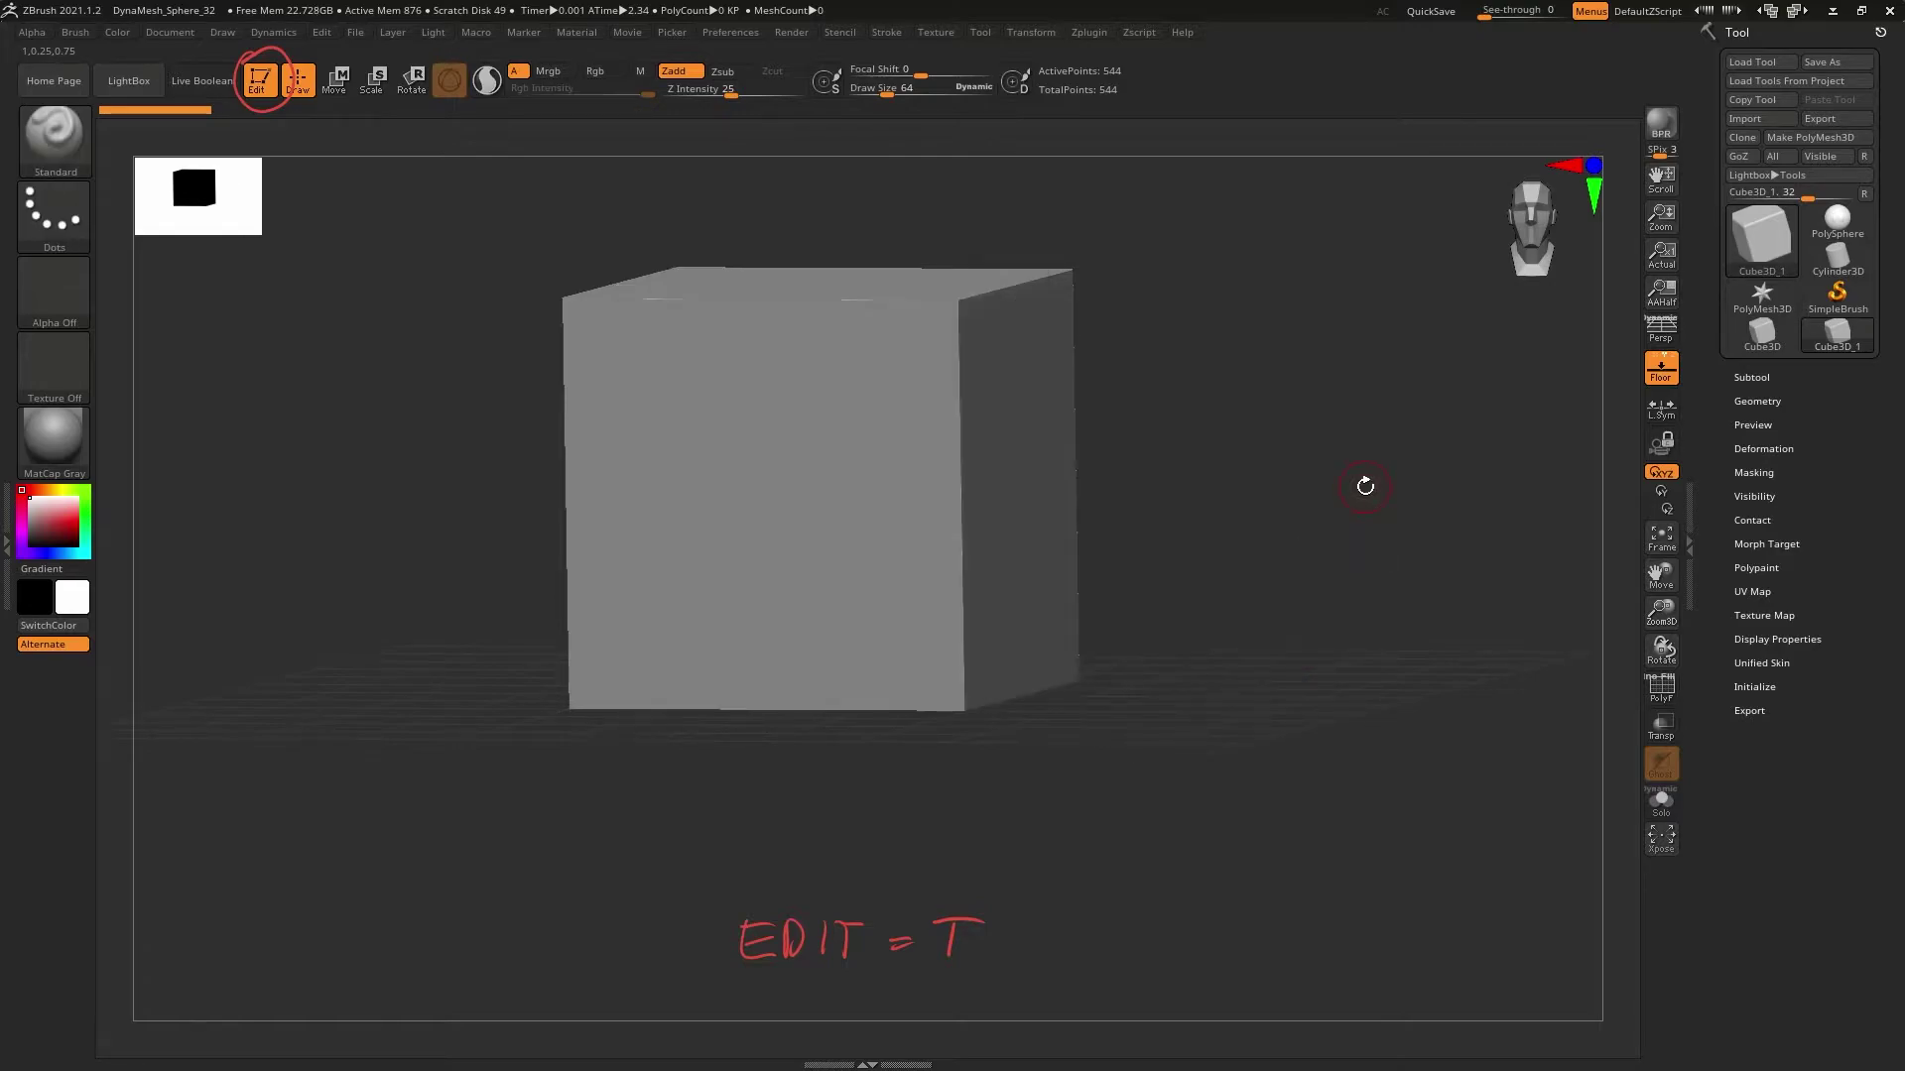
drag(1180, 719, 906, 666)
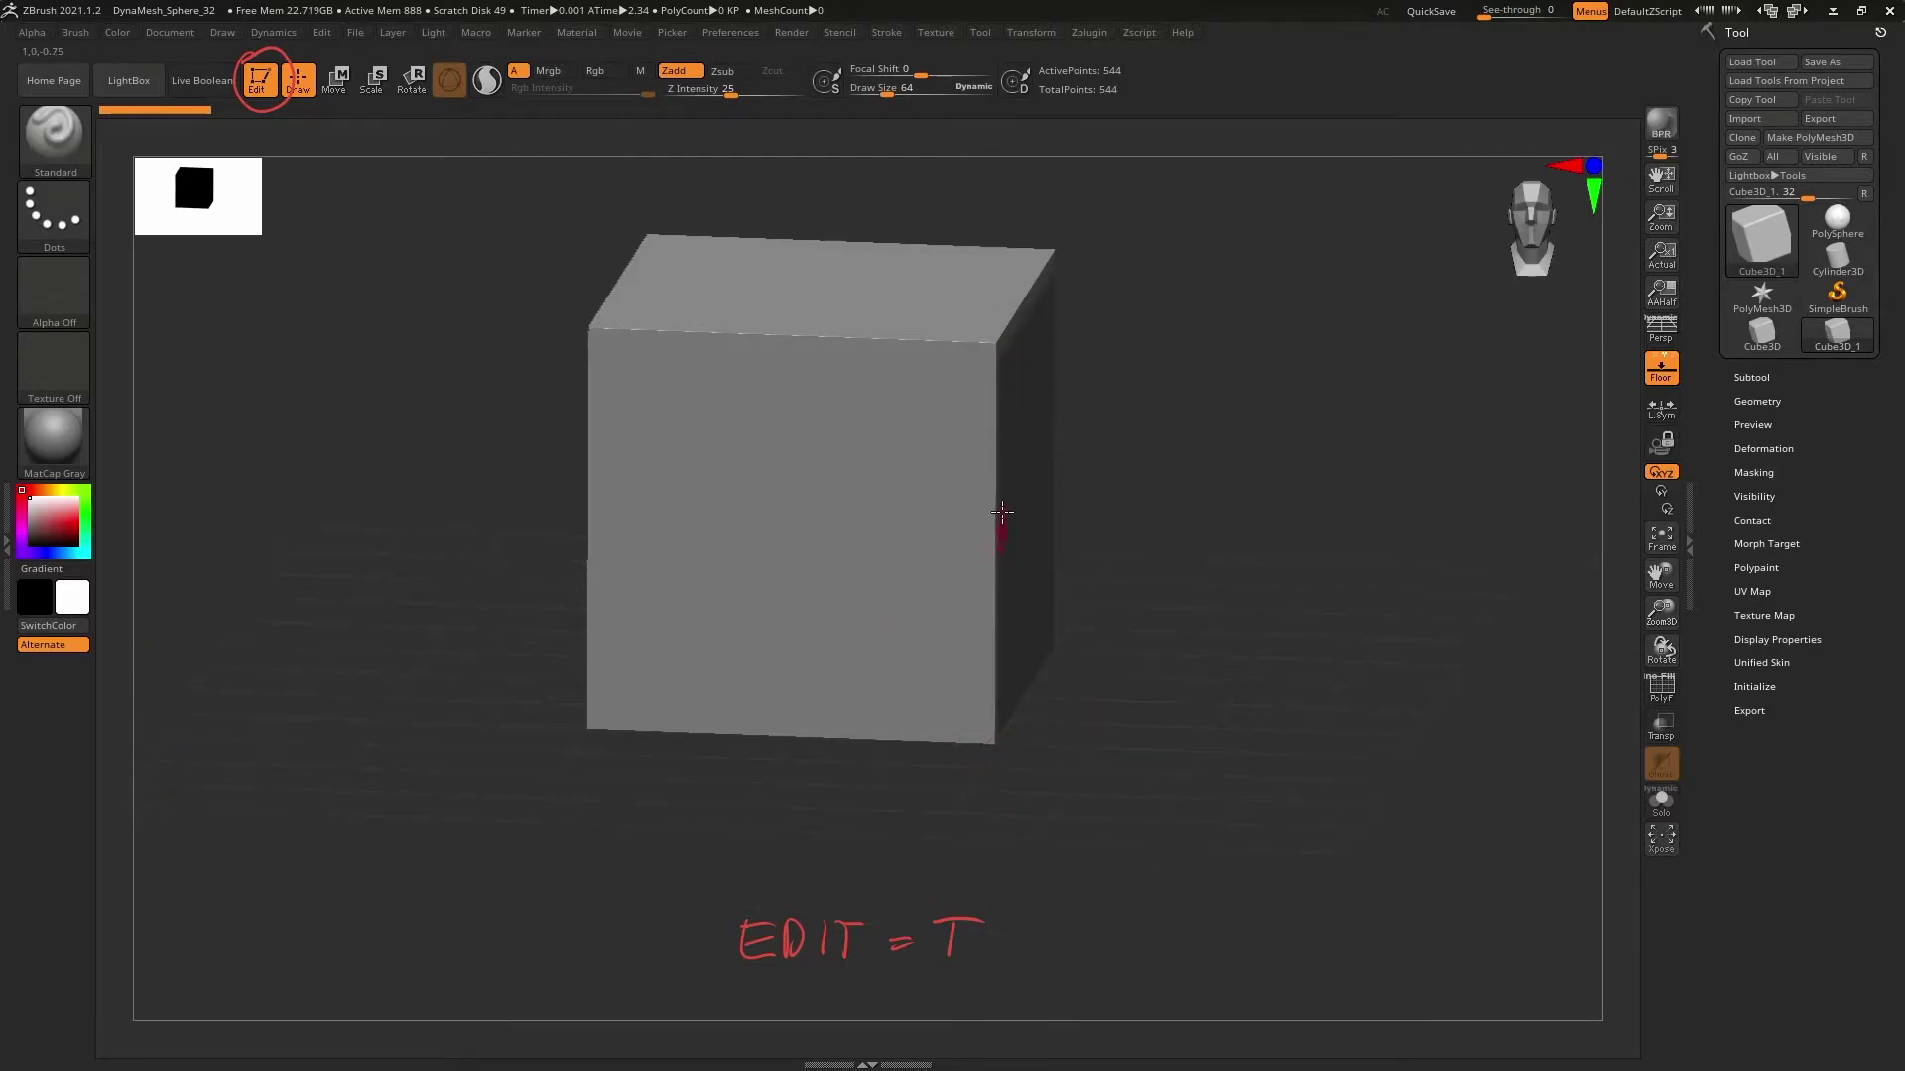
Convert the cube primitive to a PolyMesh3D and sculpt short Standard brush strokes on its side face
click(1036, 474)
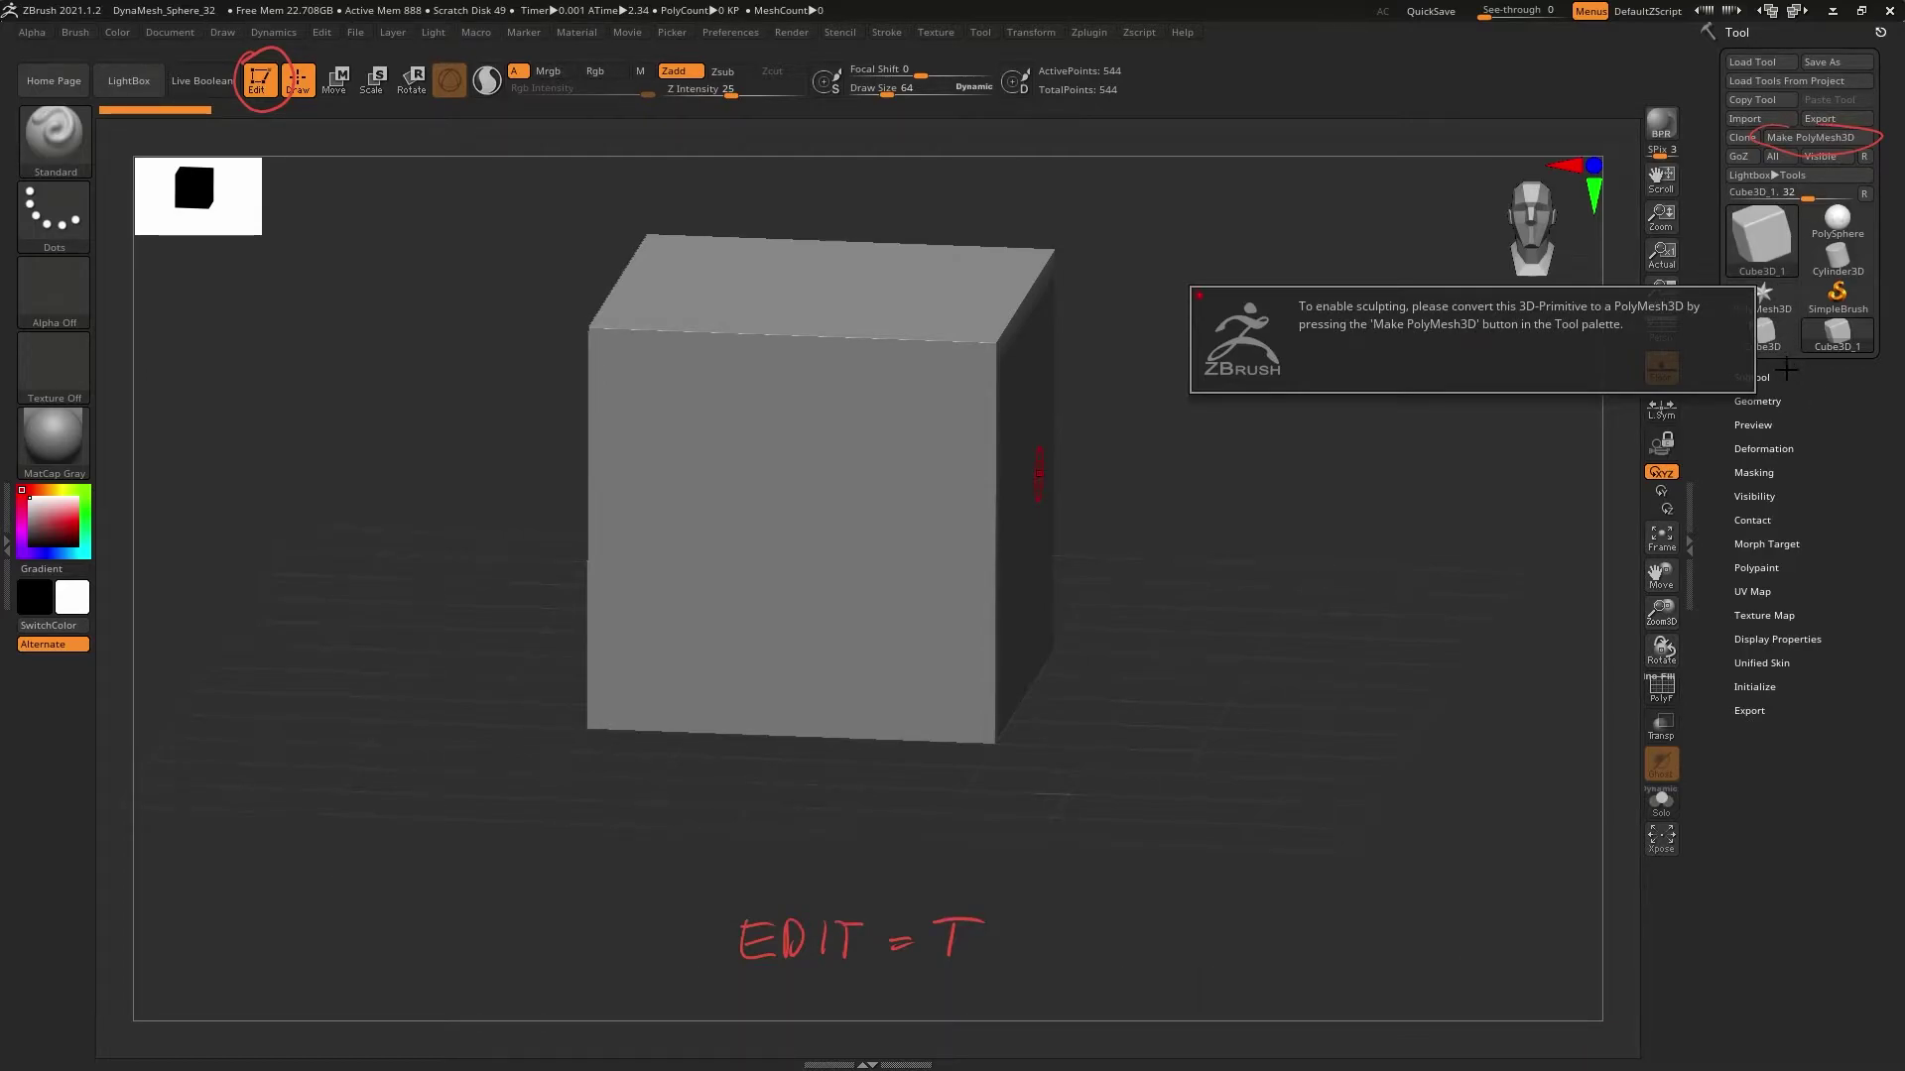
click(1818, 139)
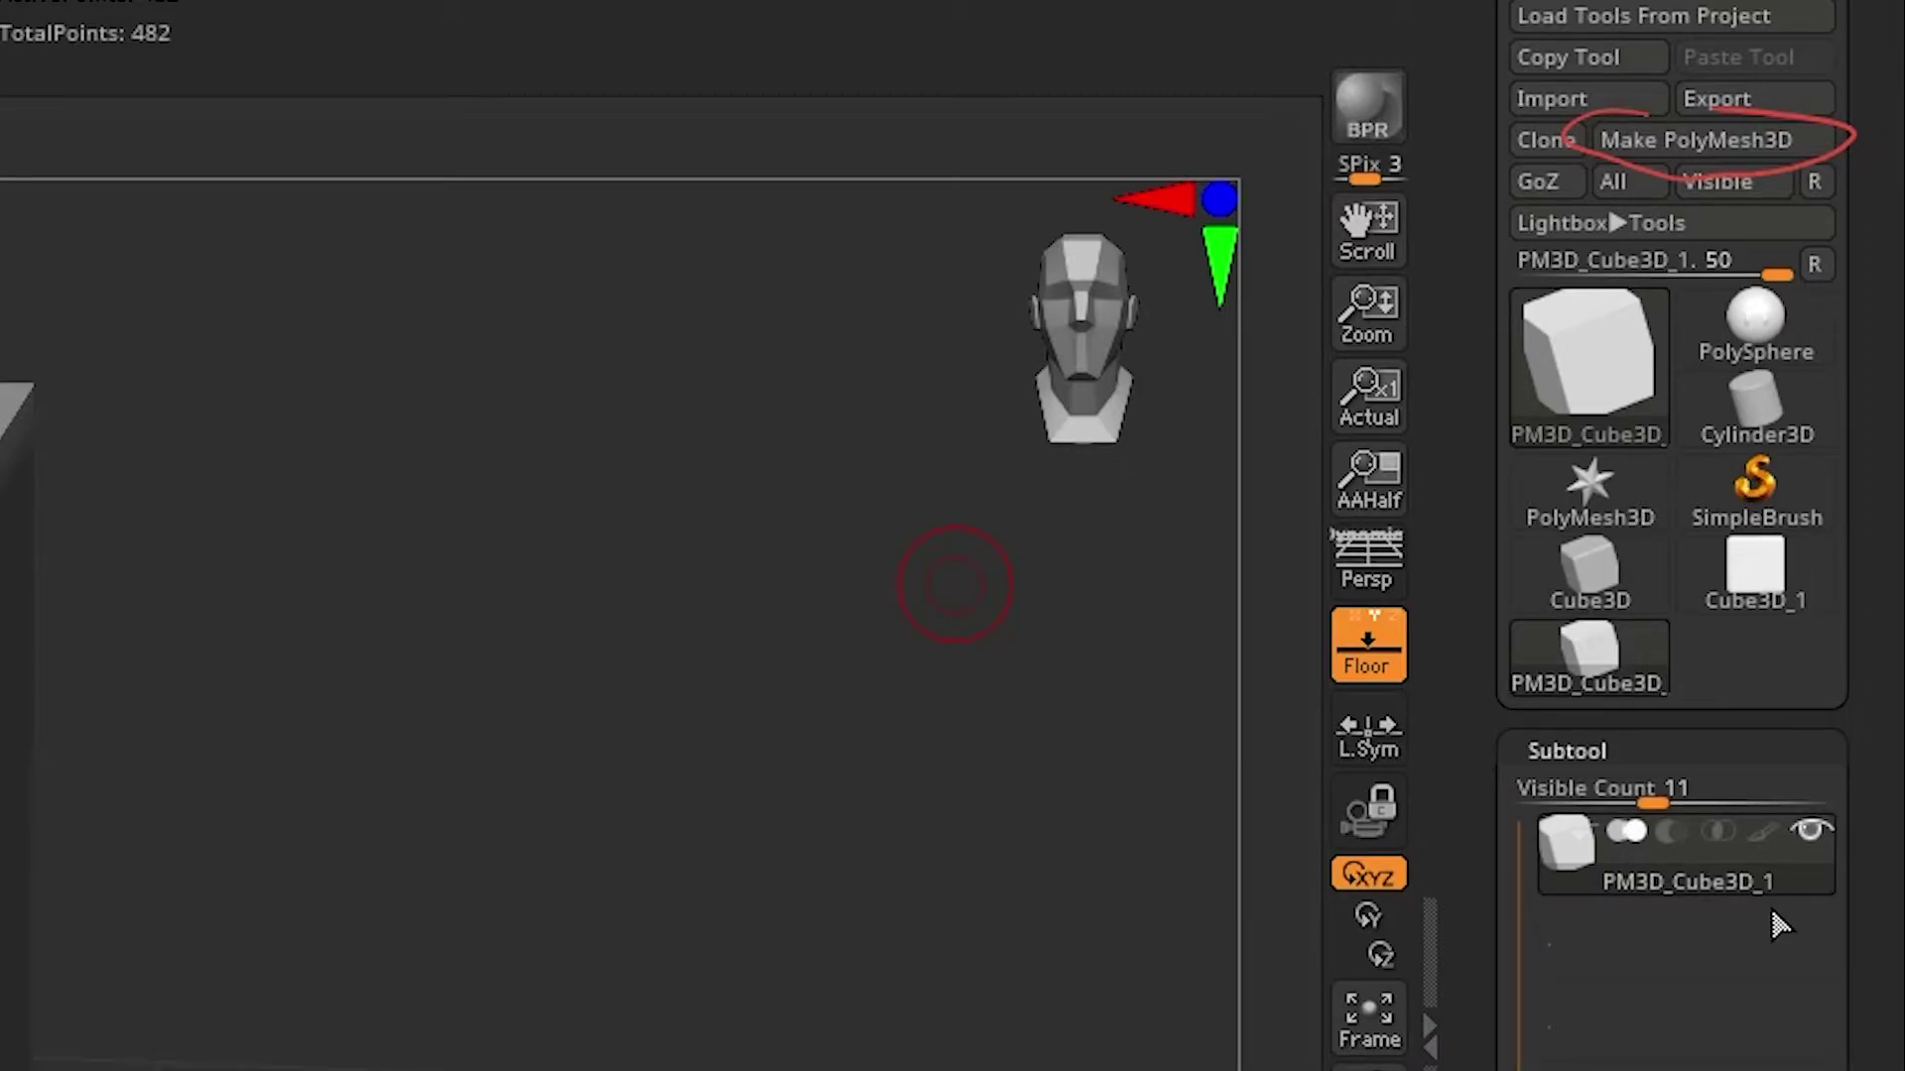
key(t)
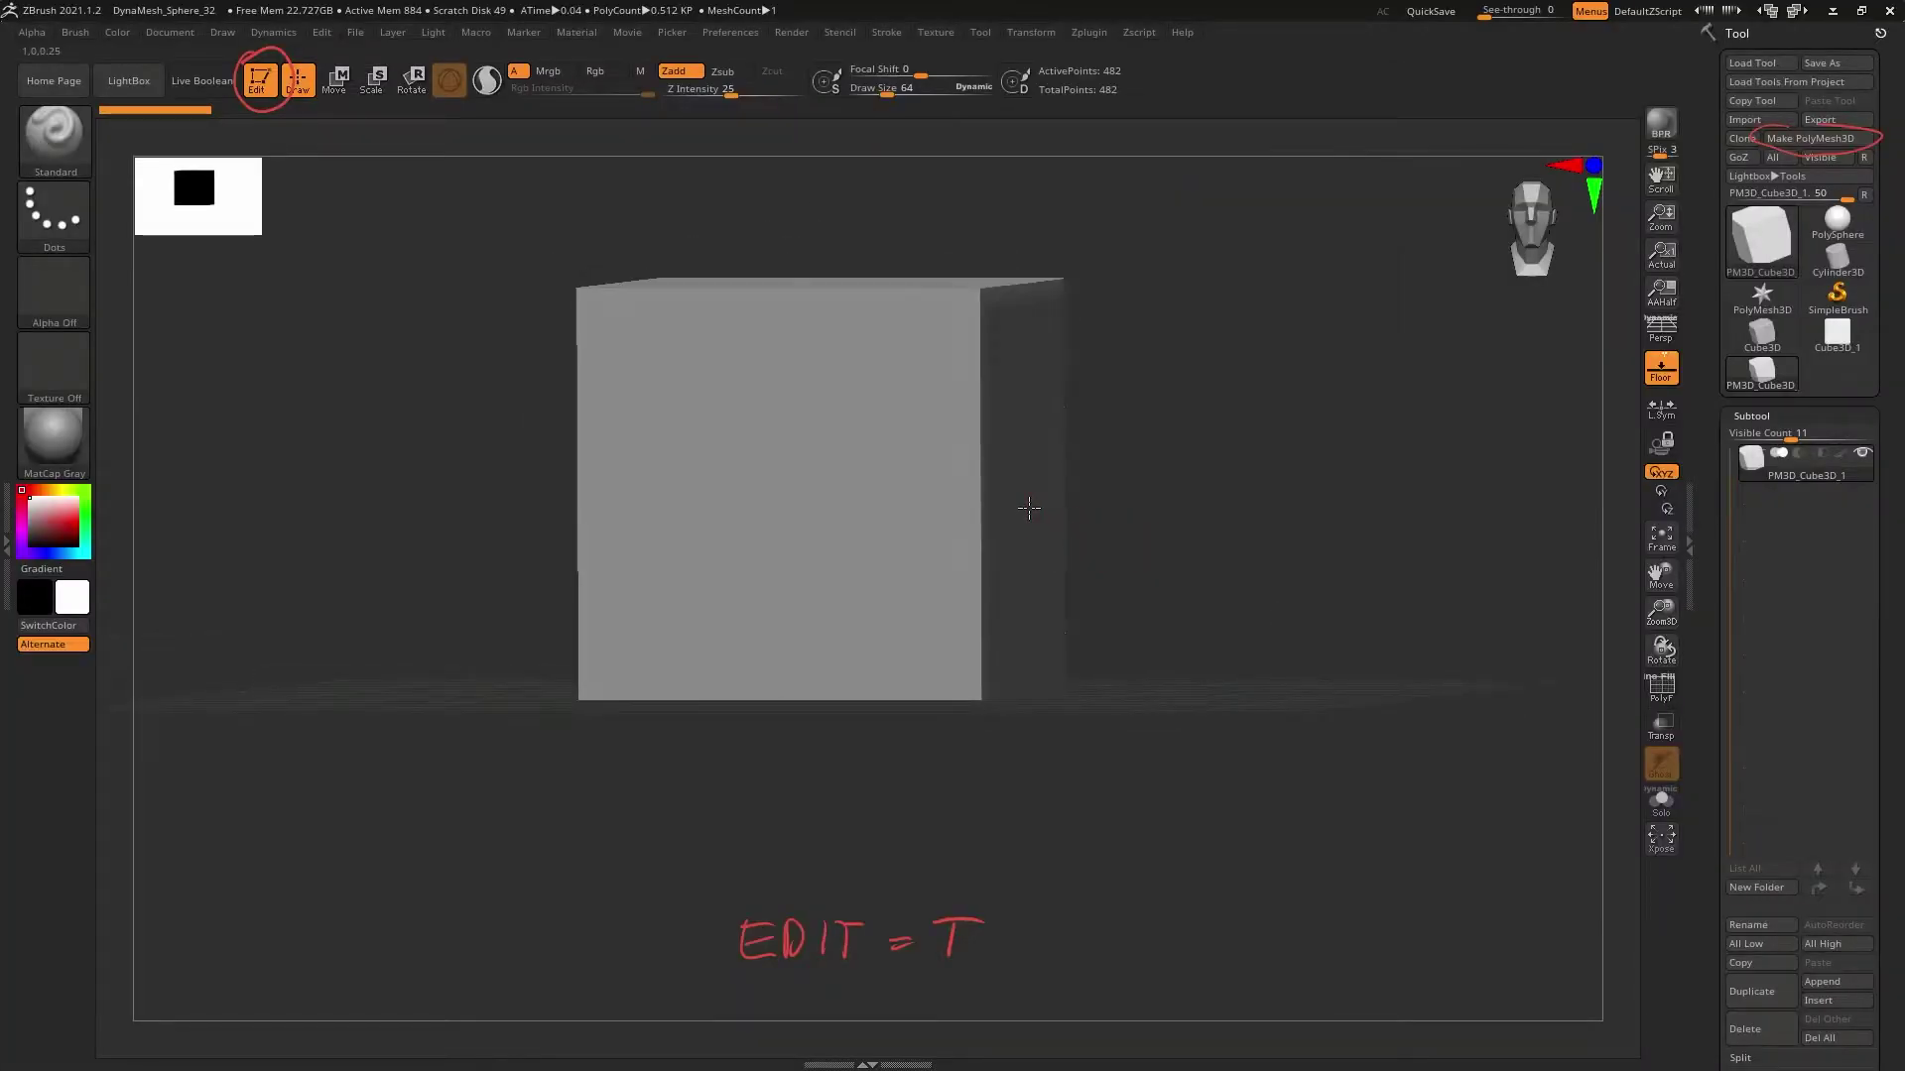
mouse_move(1007, 565)
mouse_down()
mouse_move(986, 455)
mouse_move(980, 674)
mouse_up()
drag(1097, 621, 1206, 617)
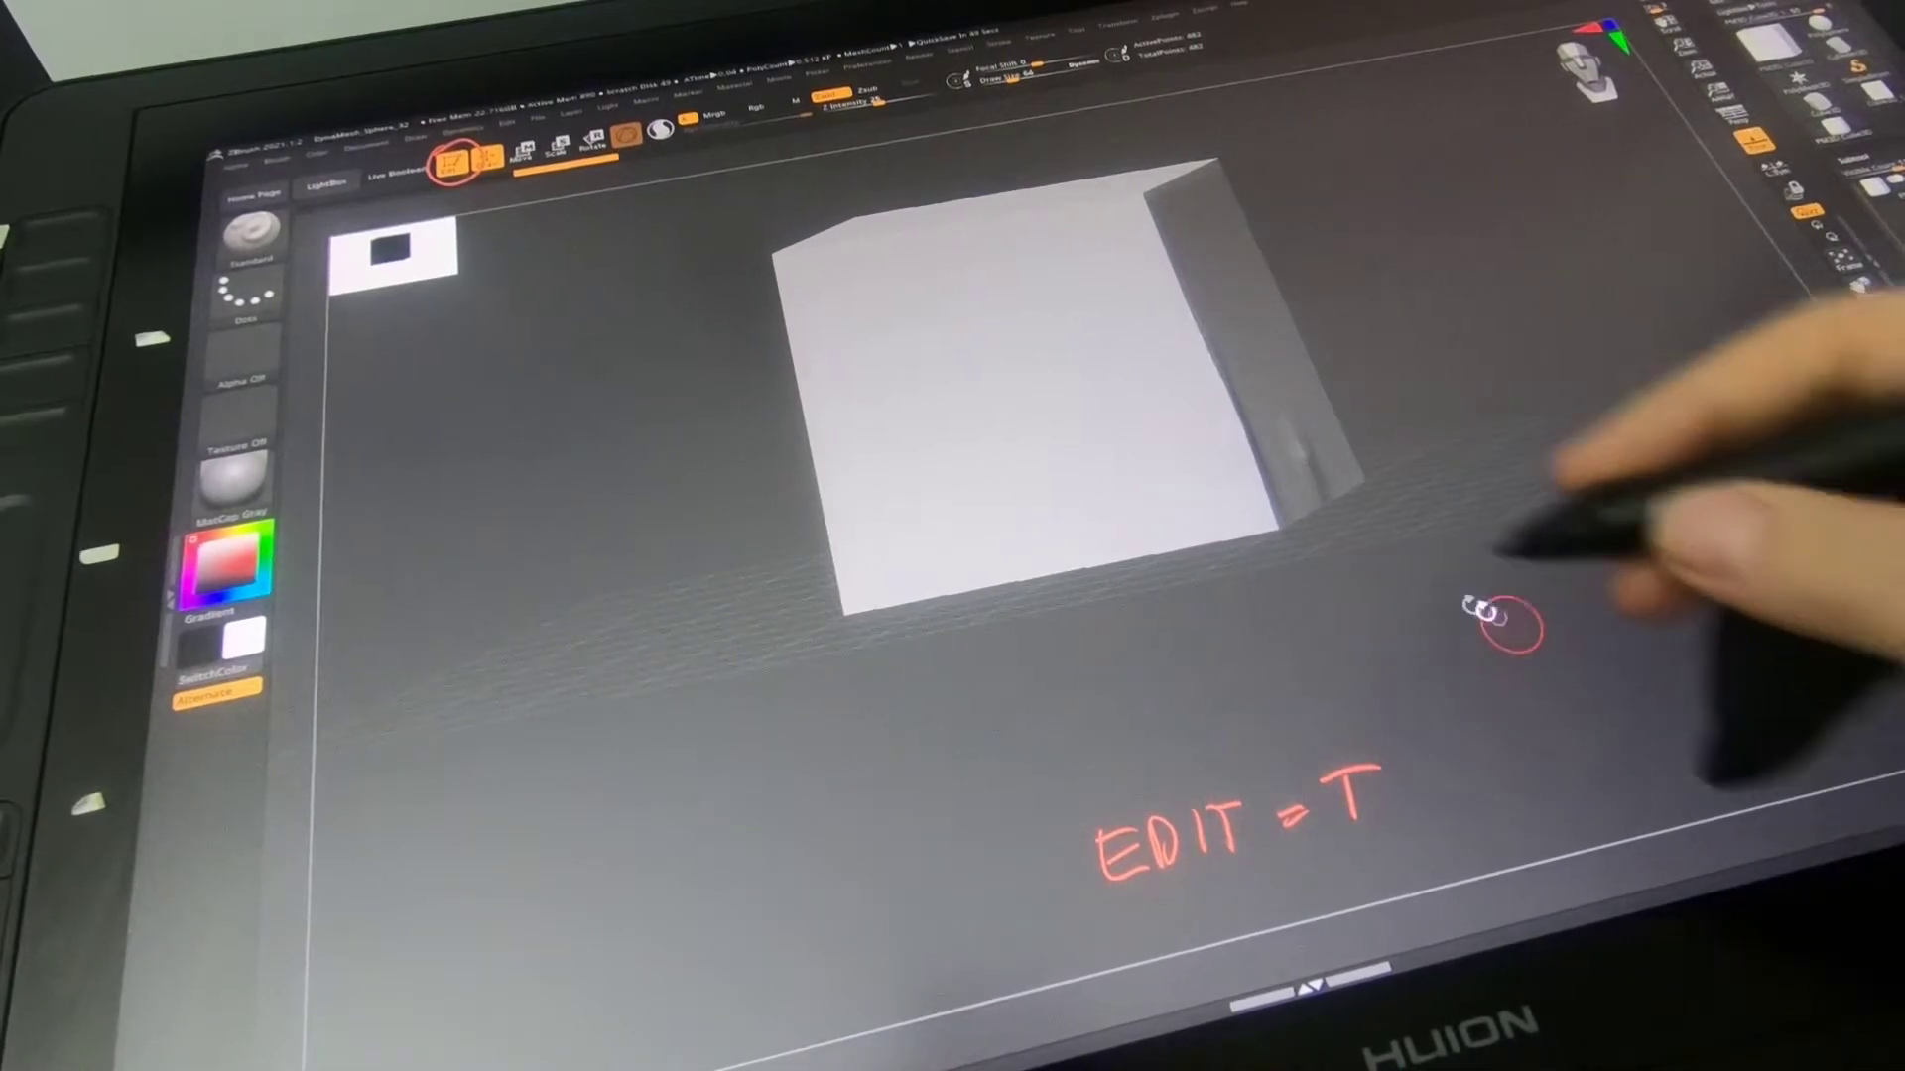
Display the full set of sculpting brushes and expand the tray holding the docked Brush palette
click(256, 236)
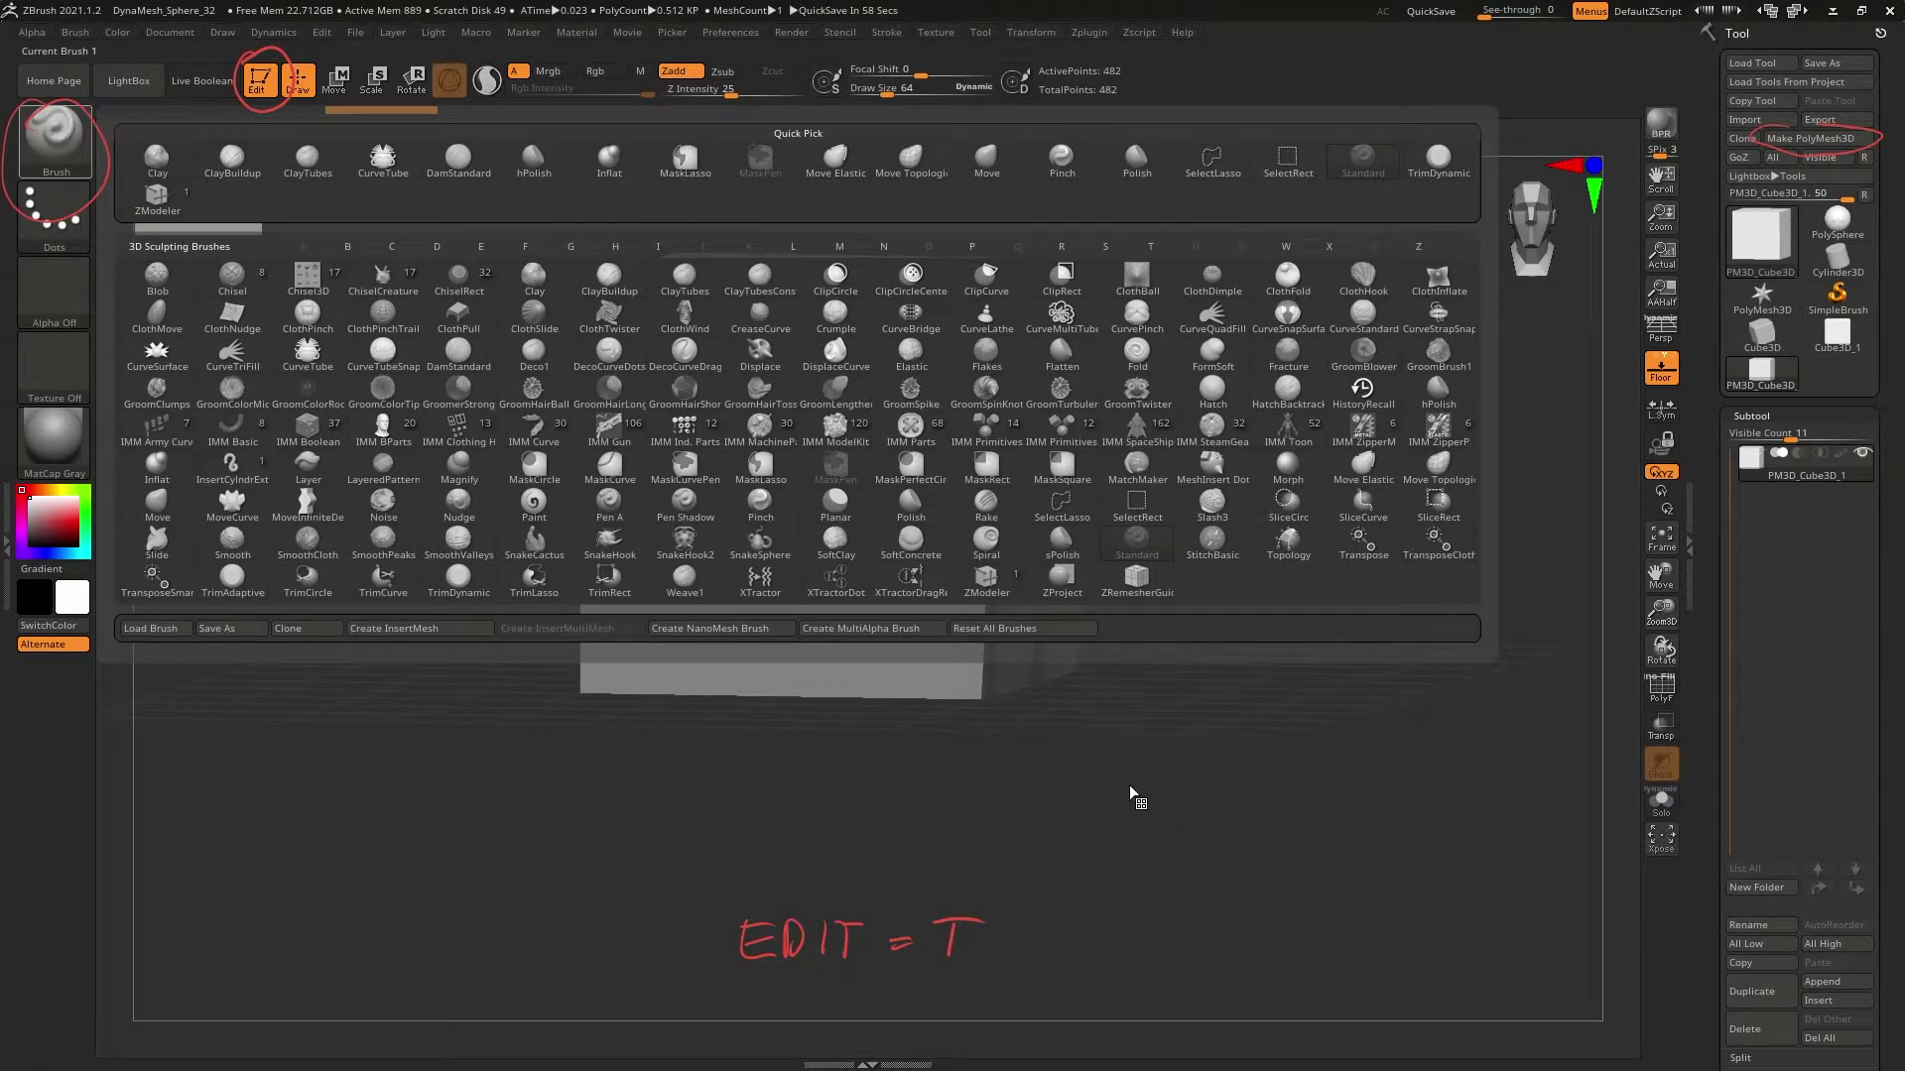
click(12, 545)
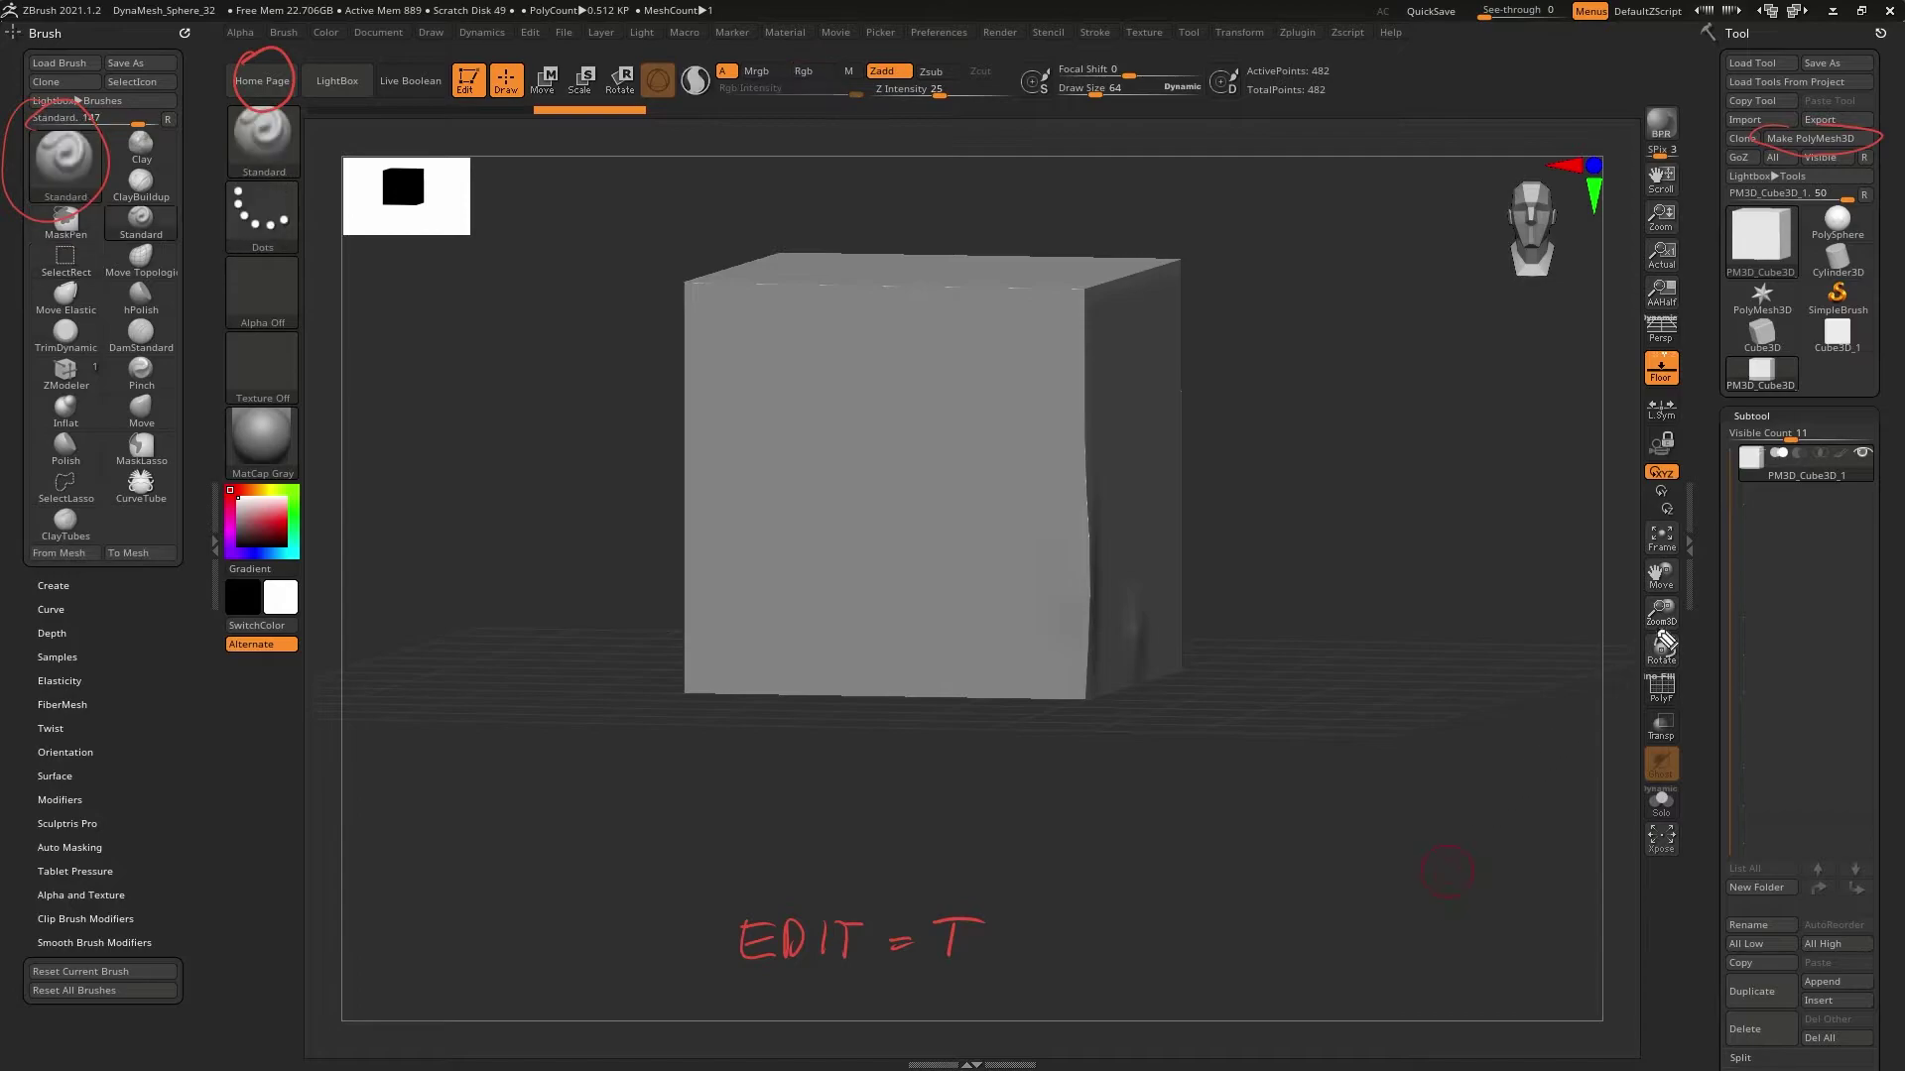
drag(1686, 476, 1711, 615)
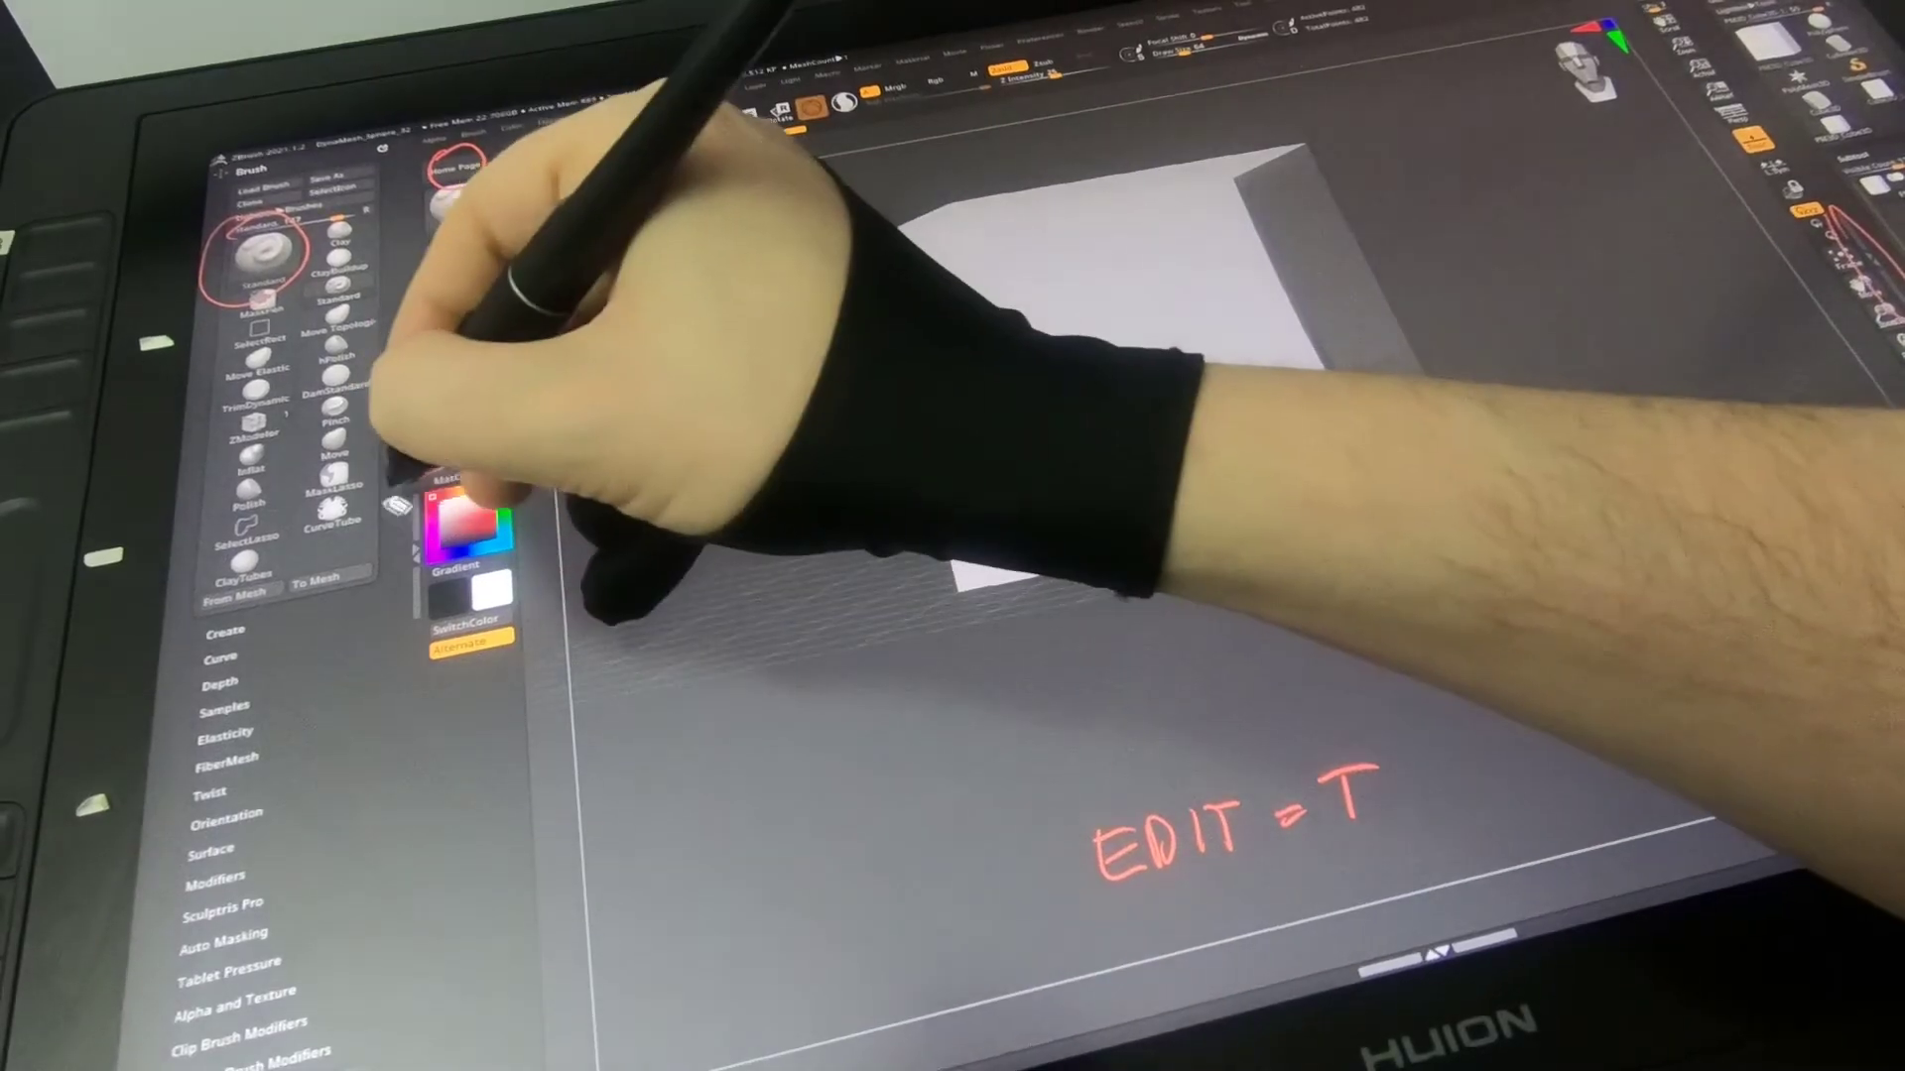
mouse_move(395, 468)
mouse_down()
mouse_move(416, 635)
mouse_move(427, 466)
mouse_up()
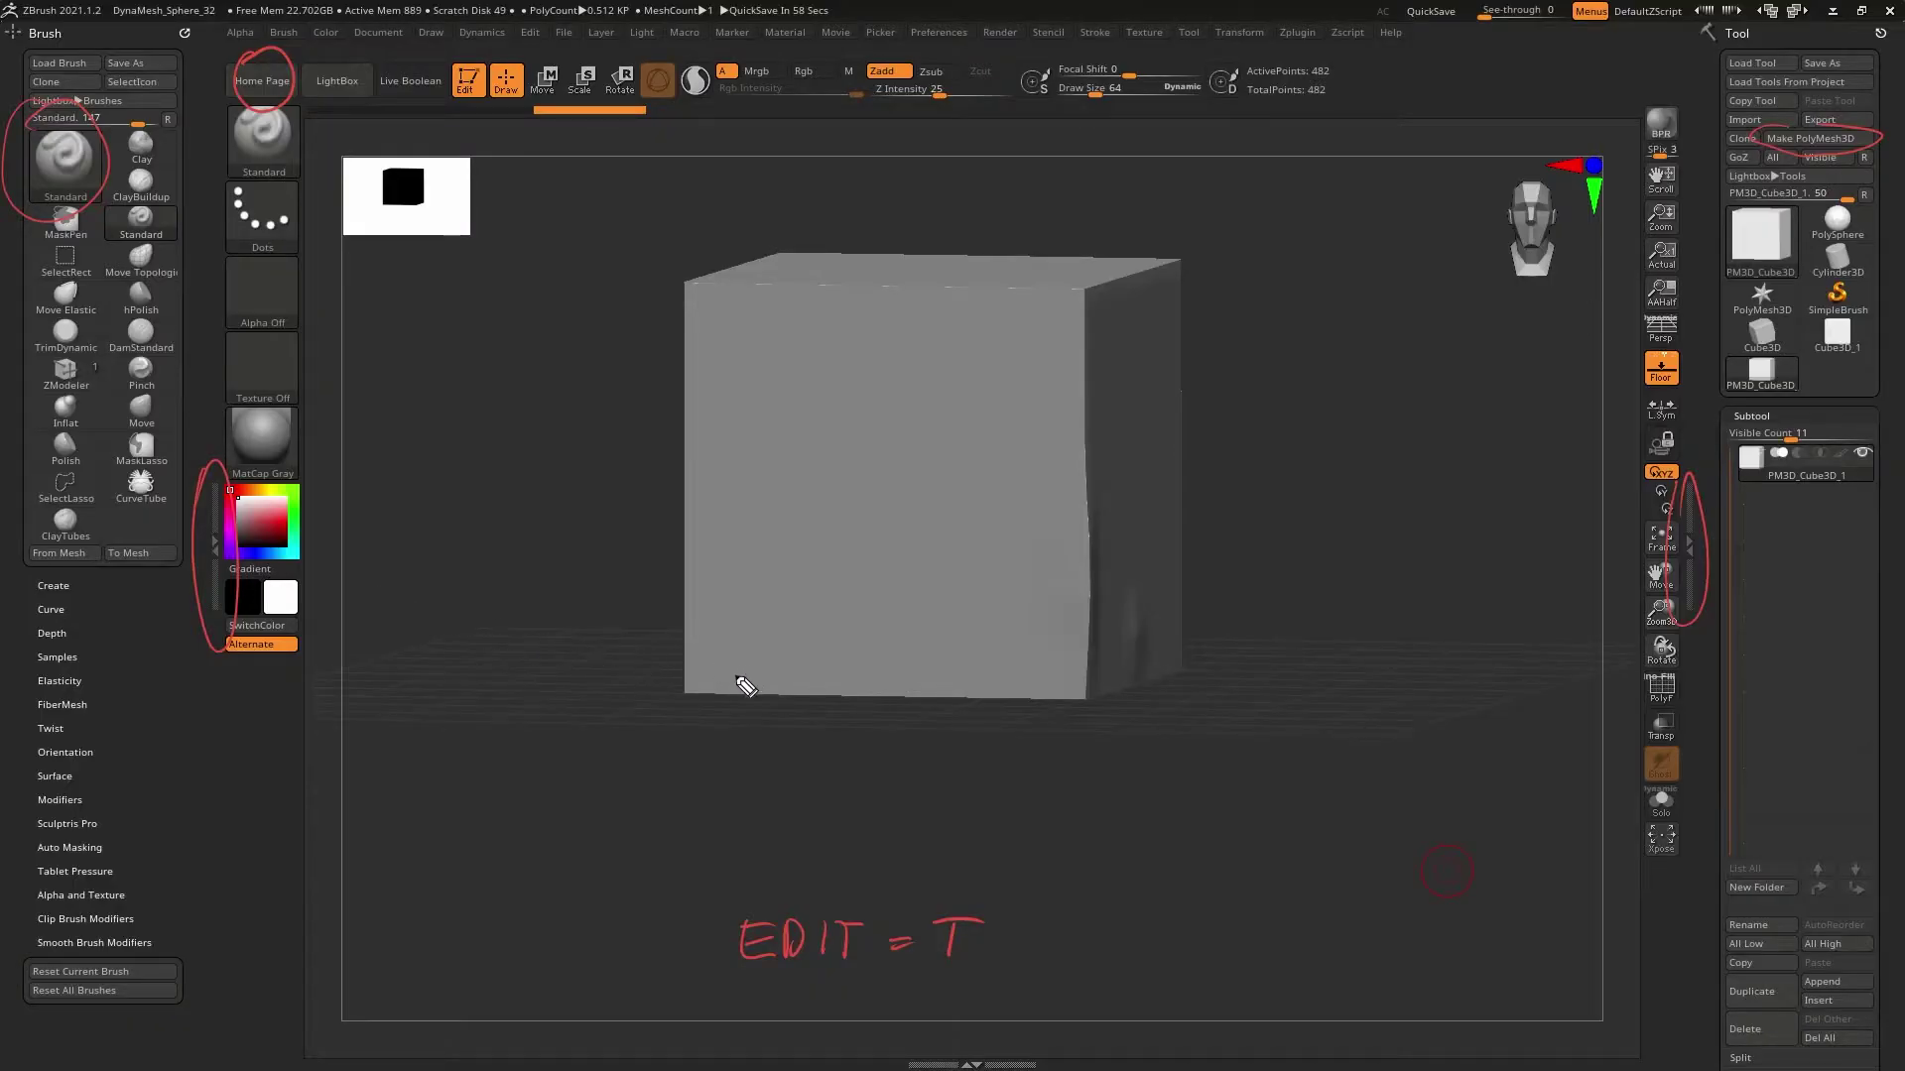
Collapse the trays holding the Brush and Tool palettes to widen the canvas
click(216, 531)
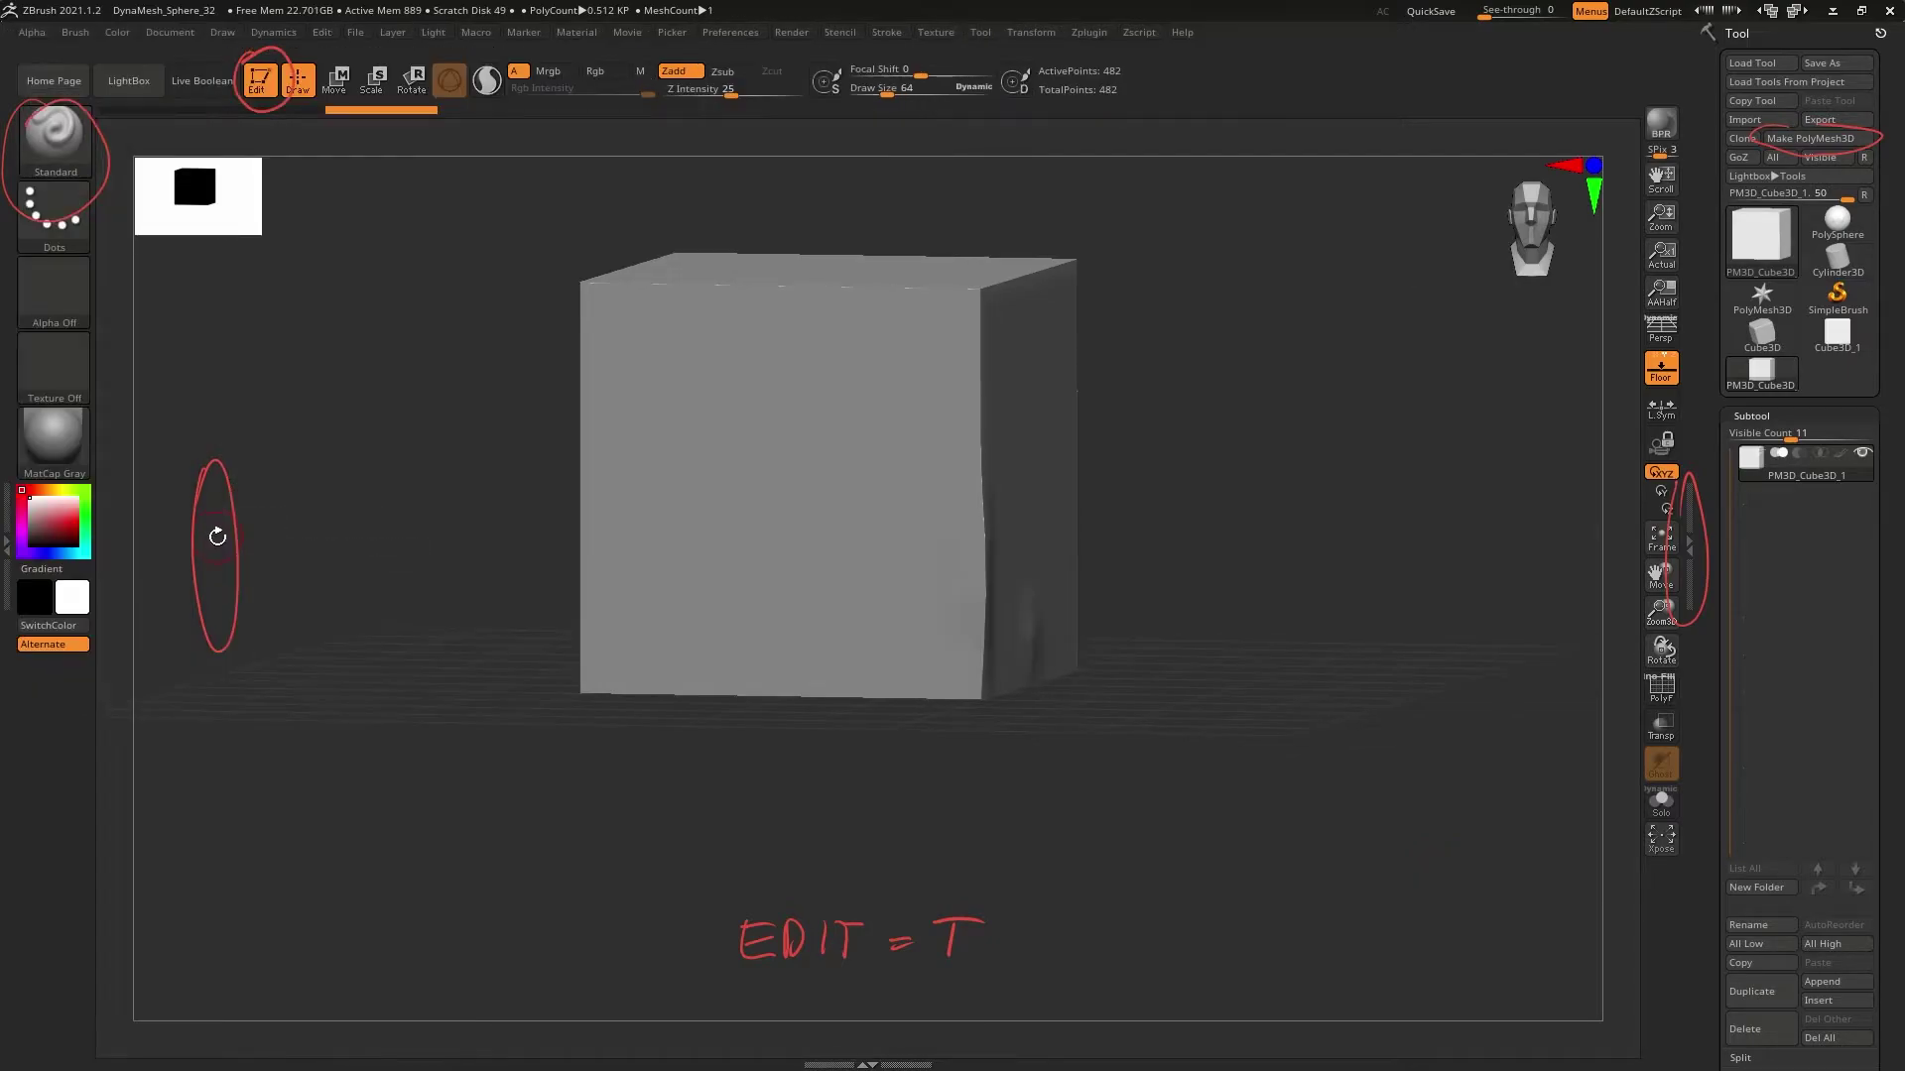
click(1694, 543)
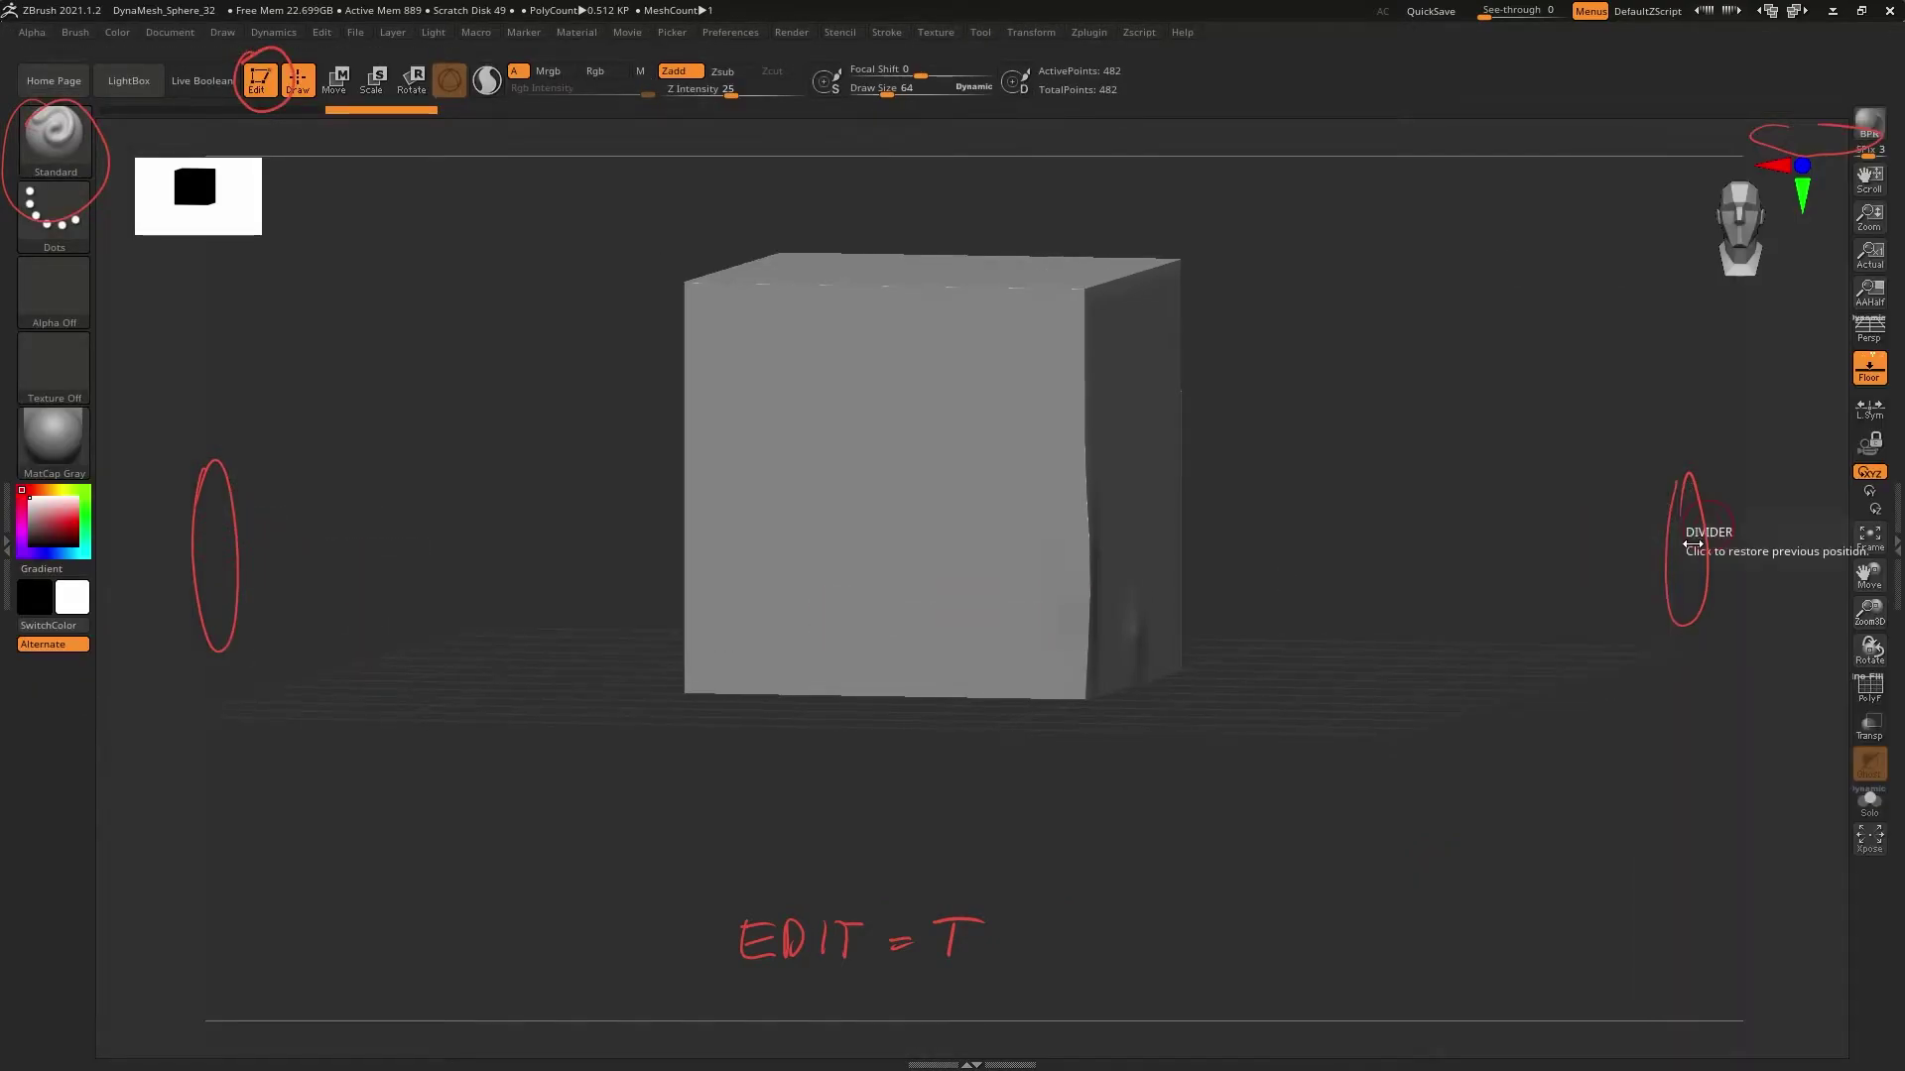
Expand both side trays to bring back the Tool and Brush palettes beside the canvas
click(1894, 544)
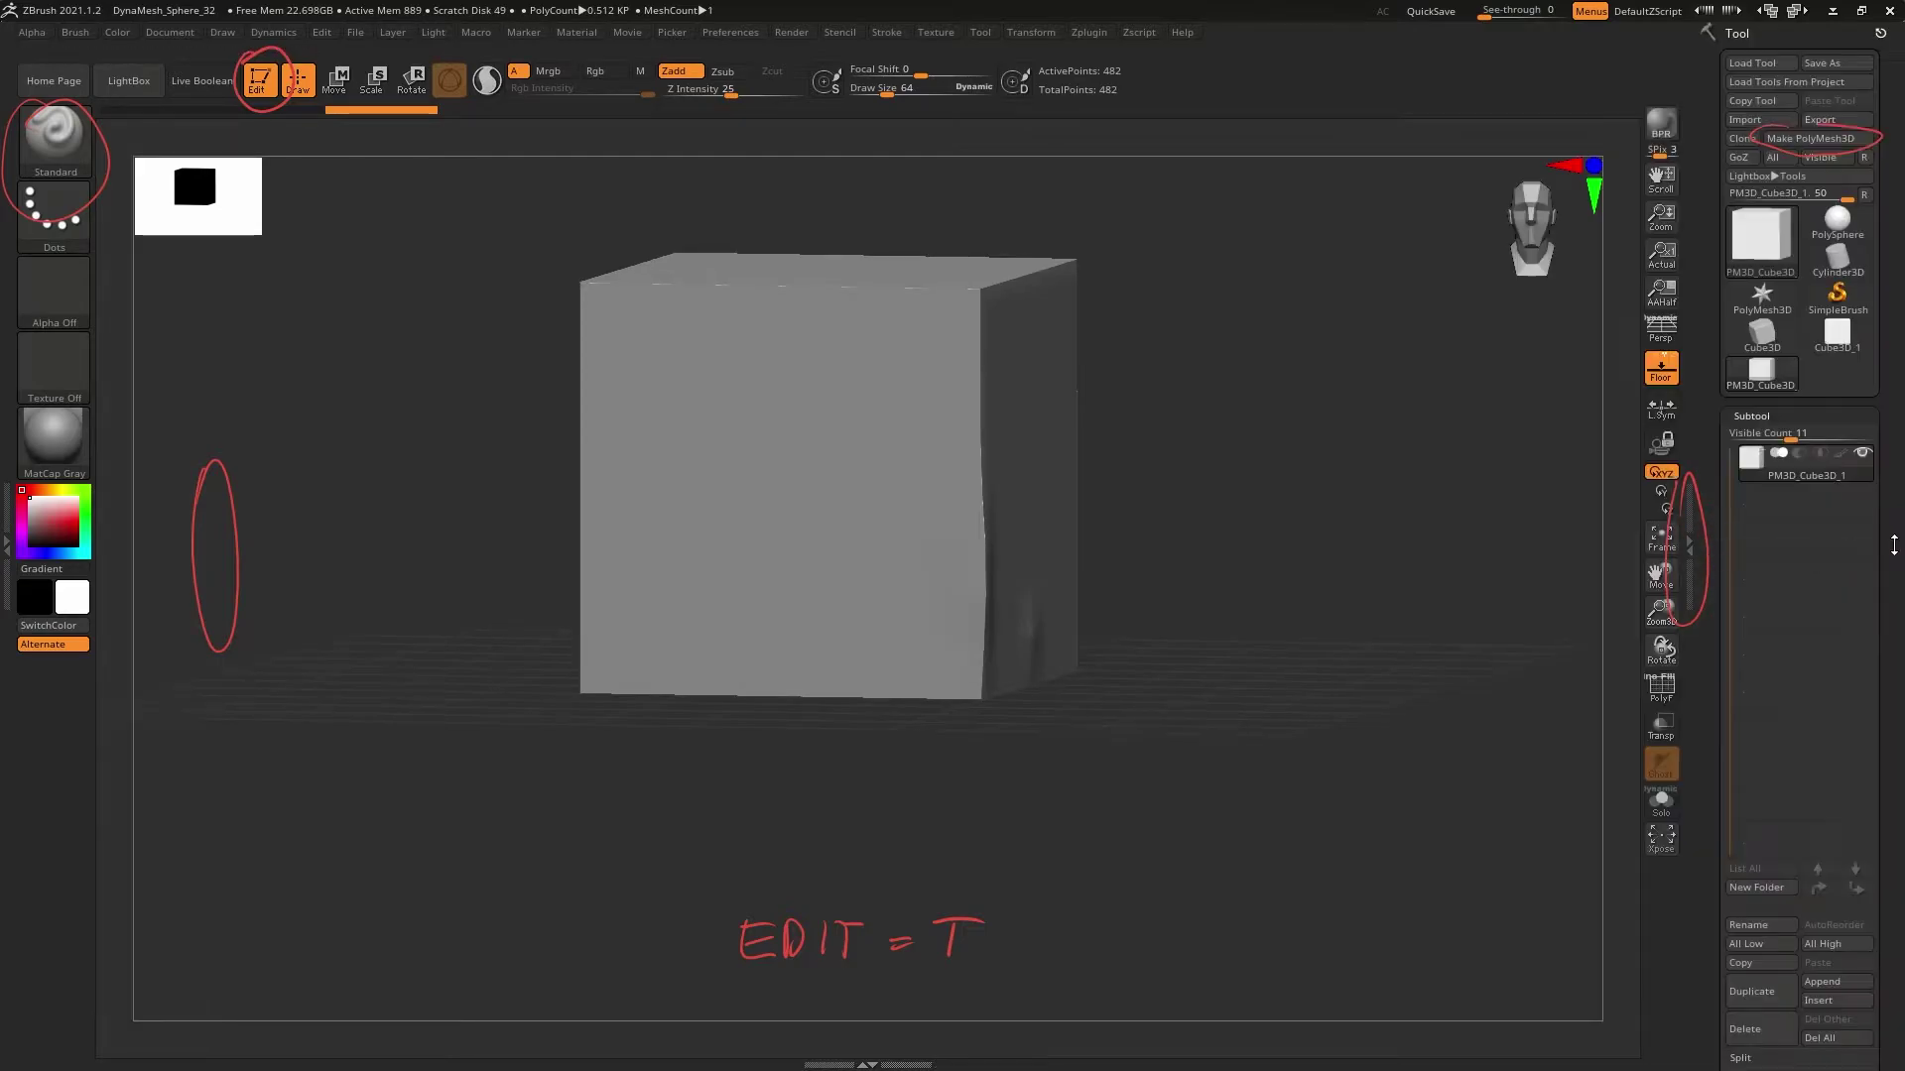
click(7, 543)
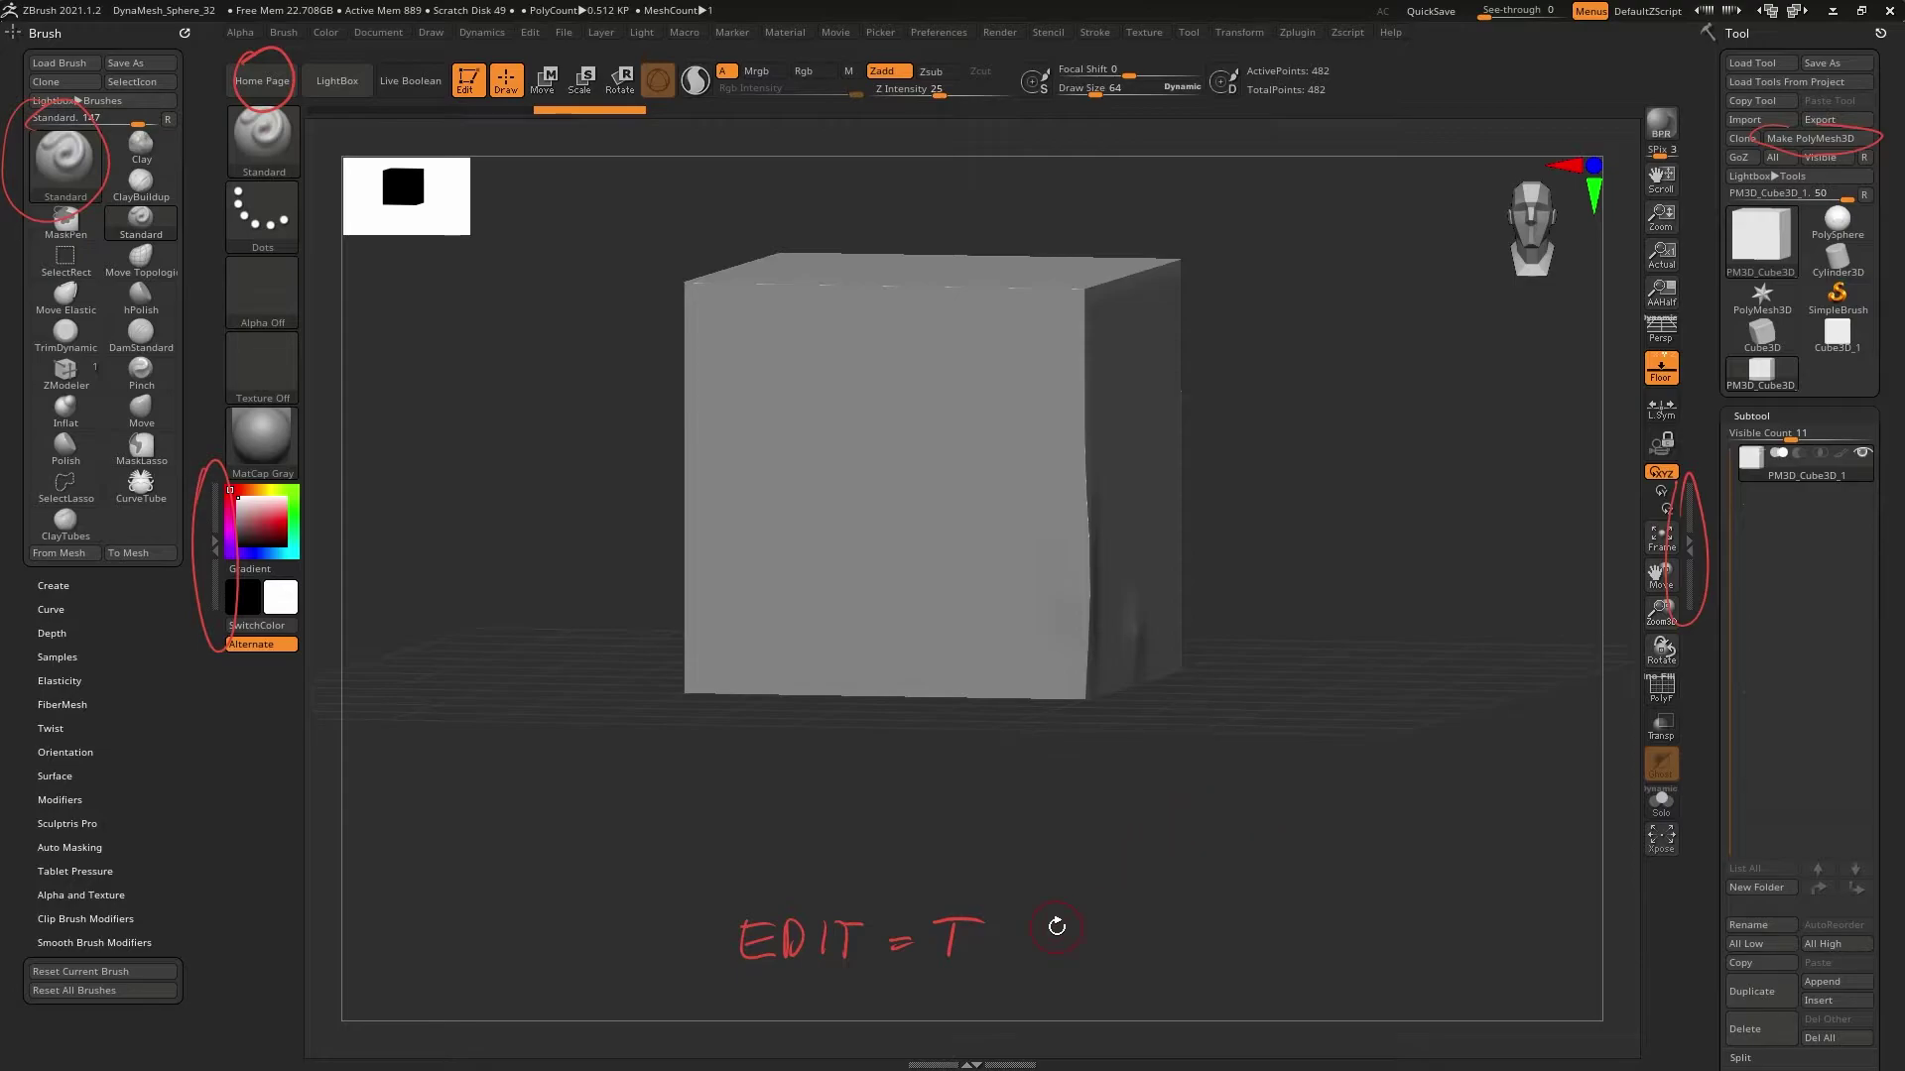
key(ctrl)
key(ctrl)
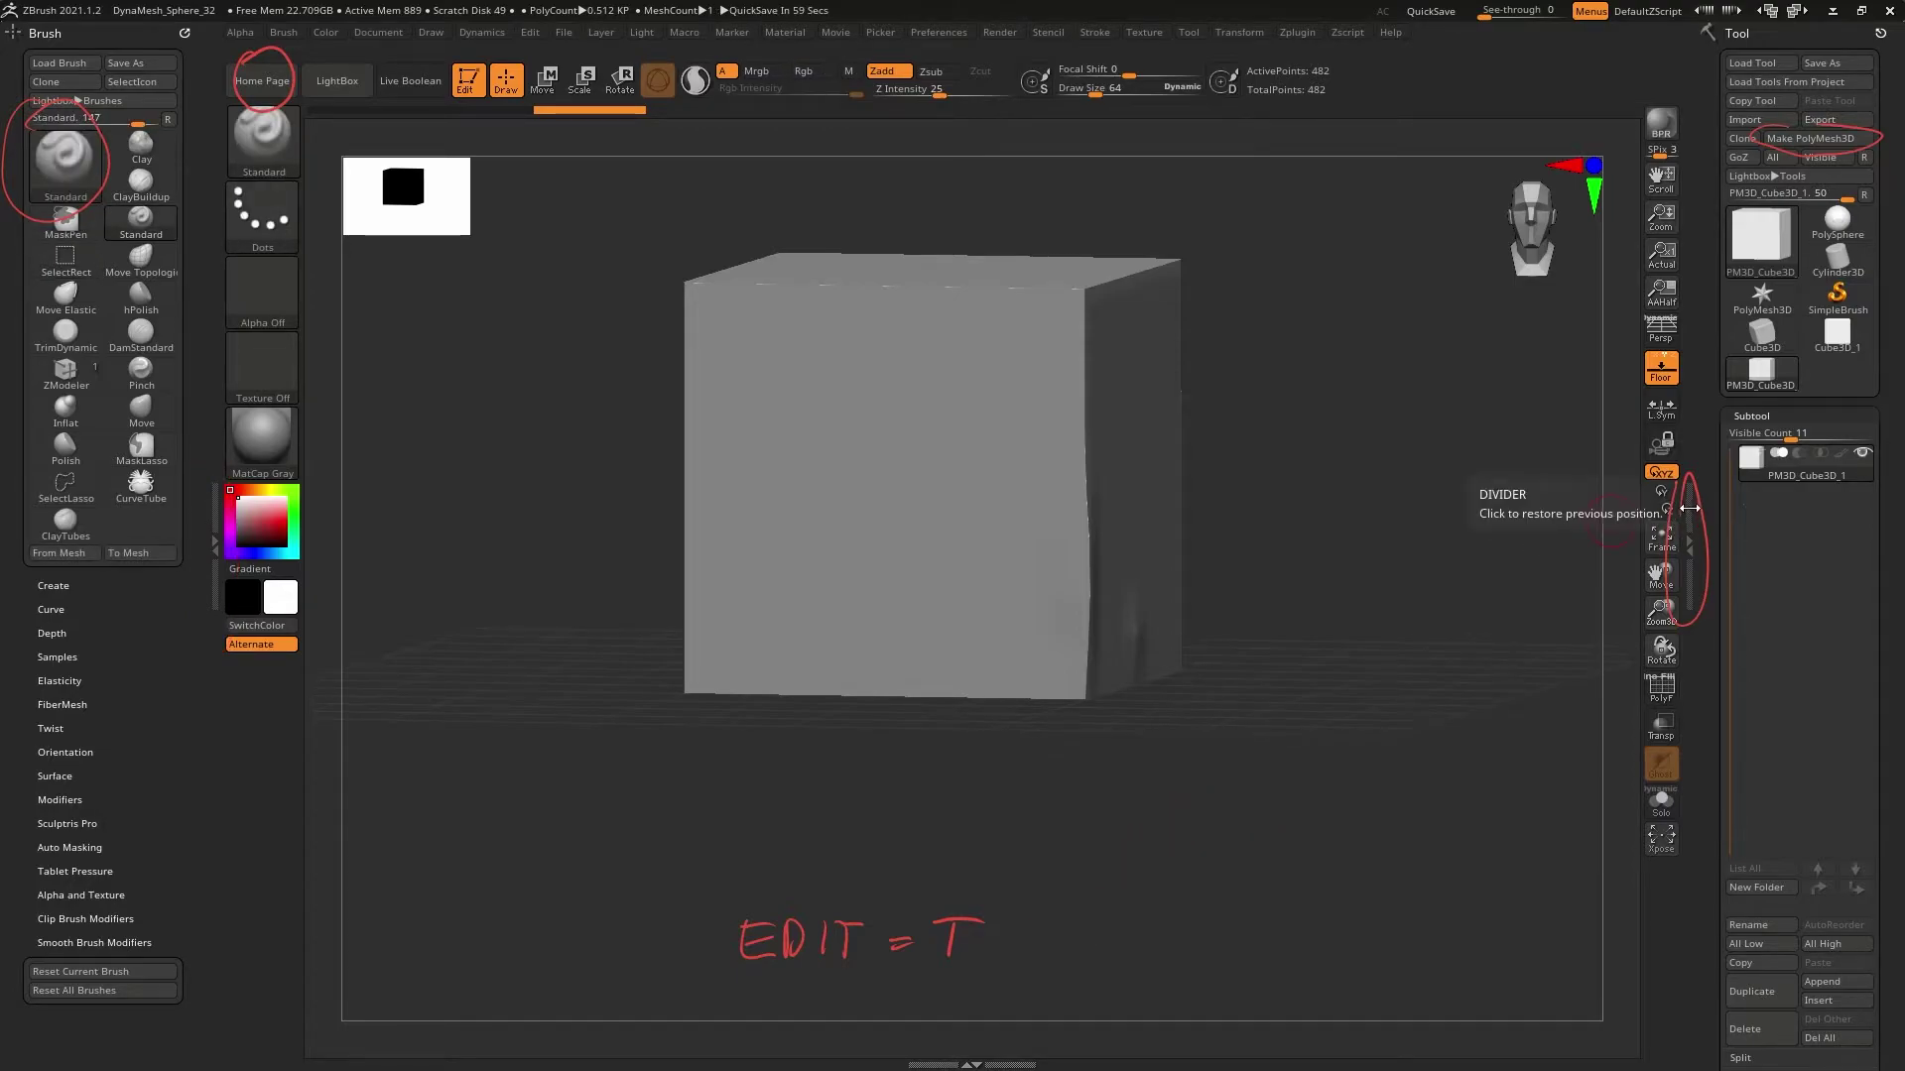
key(ctrl+shift)
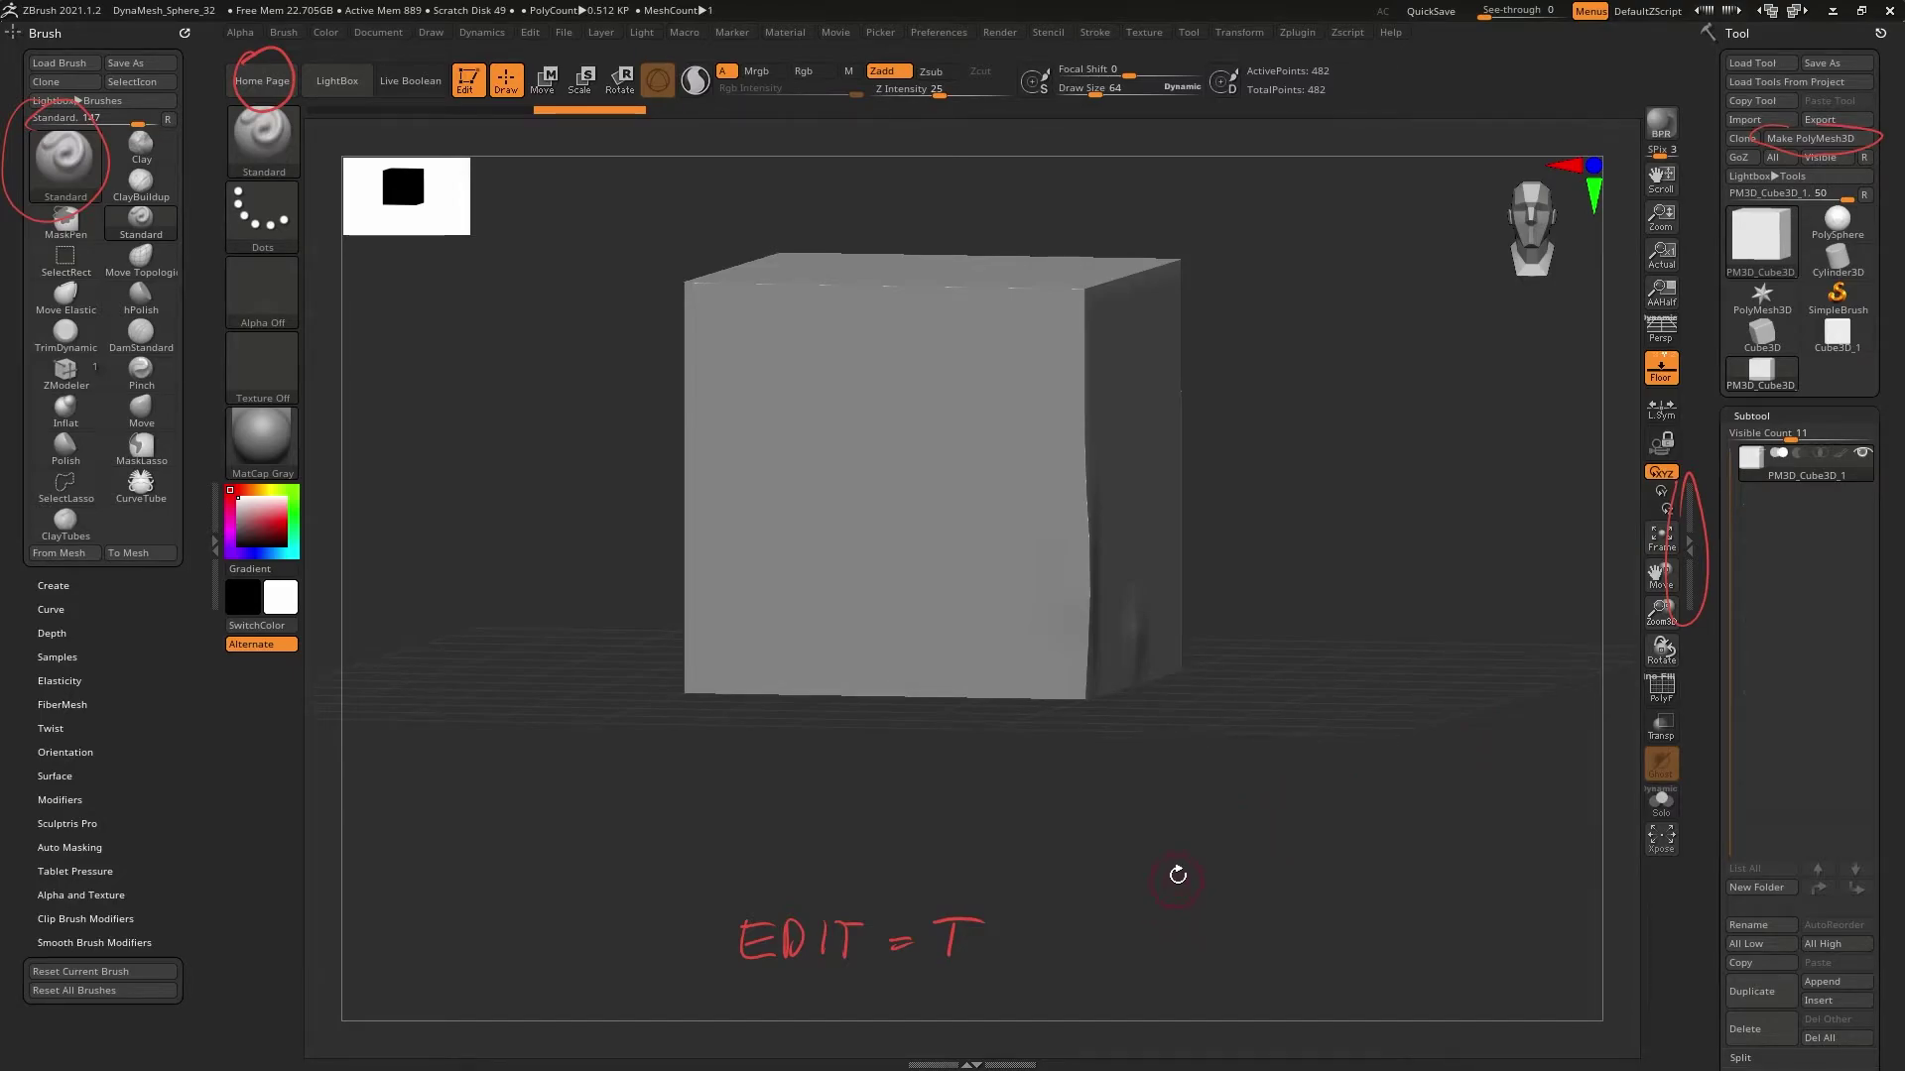
click(67, 161)
key(ctrl+shift)
drag(762, 850, 764, 902)
mouse_move(893, 857)
mouse_down()
mouse_move(905, 903)
mouse_move(957, 867)
mouse_move(984, 898)
mouse_move(1083, 895)
mouse_up()
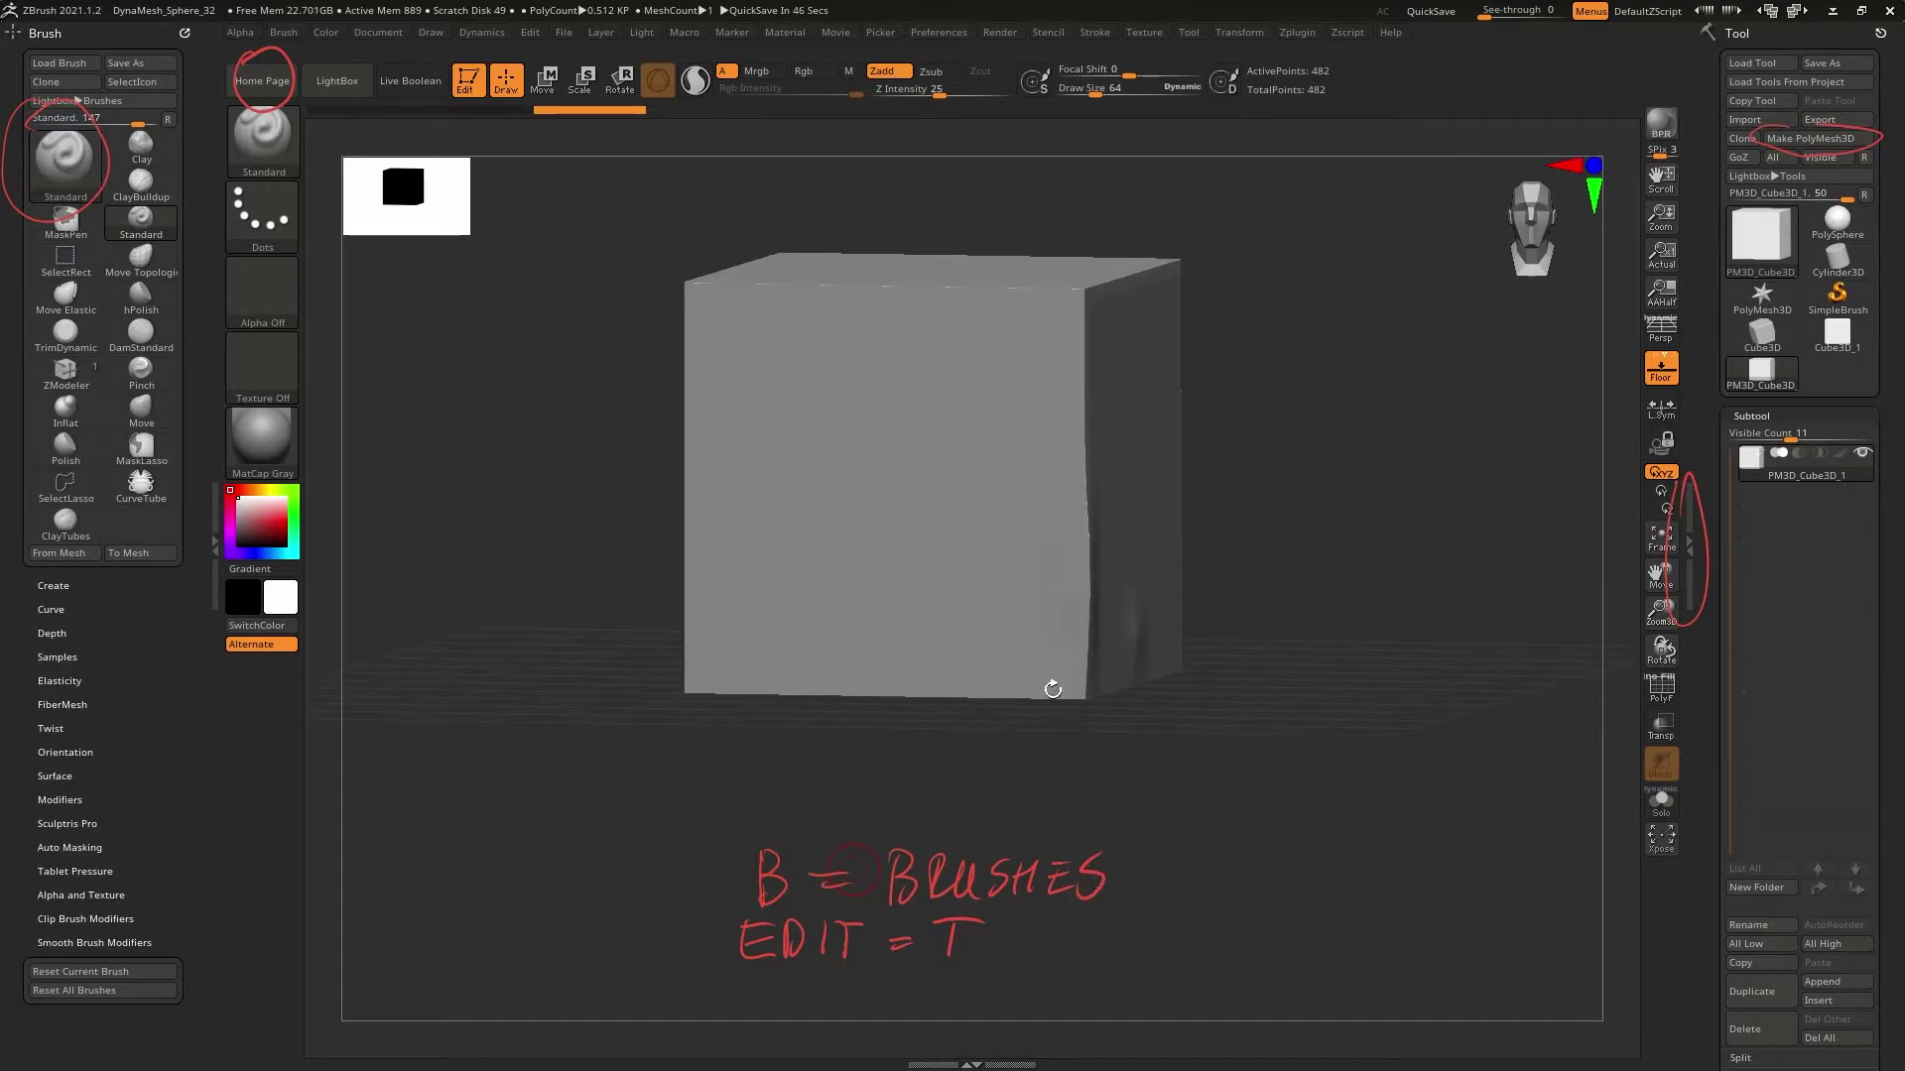
Choose the ZModeler brush from the full brush list and display the cube's polygon edges with PolyFrame
key(b)
key(b)
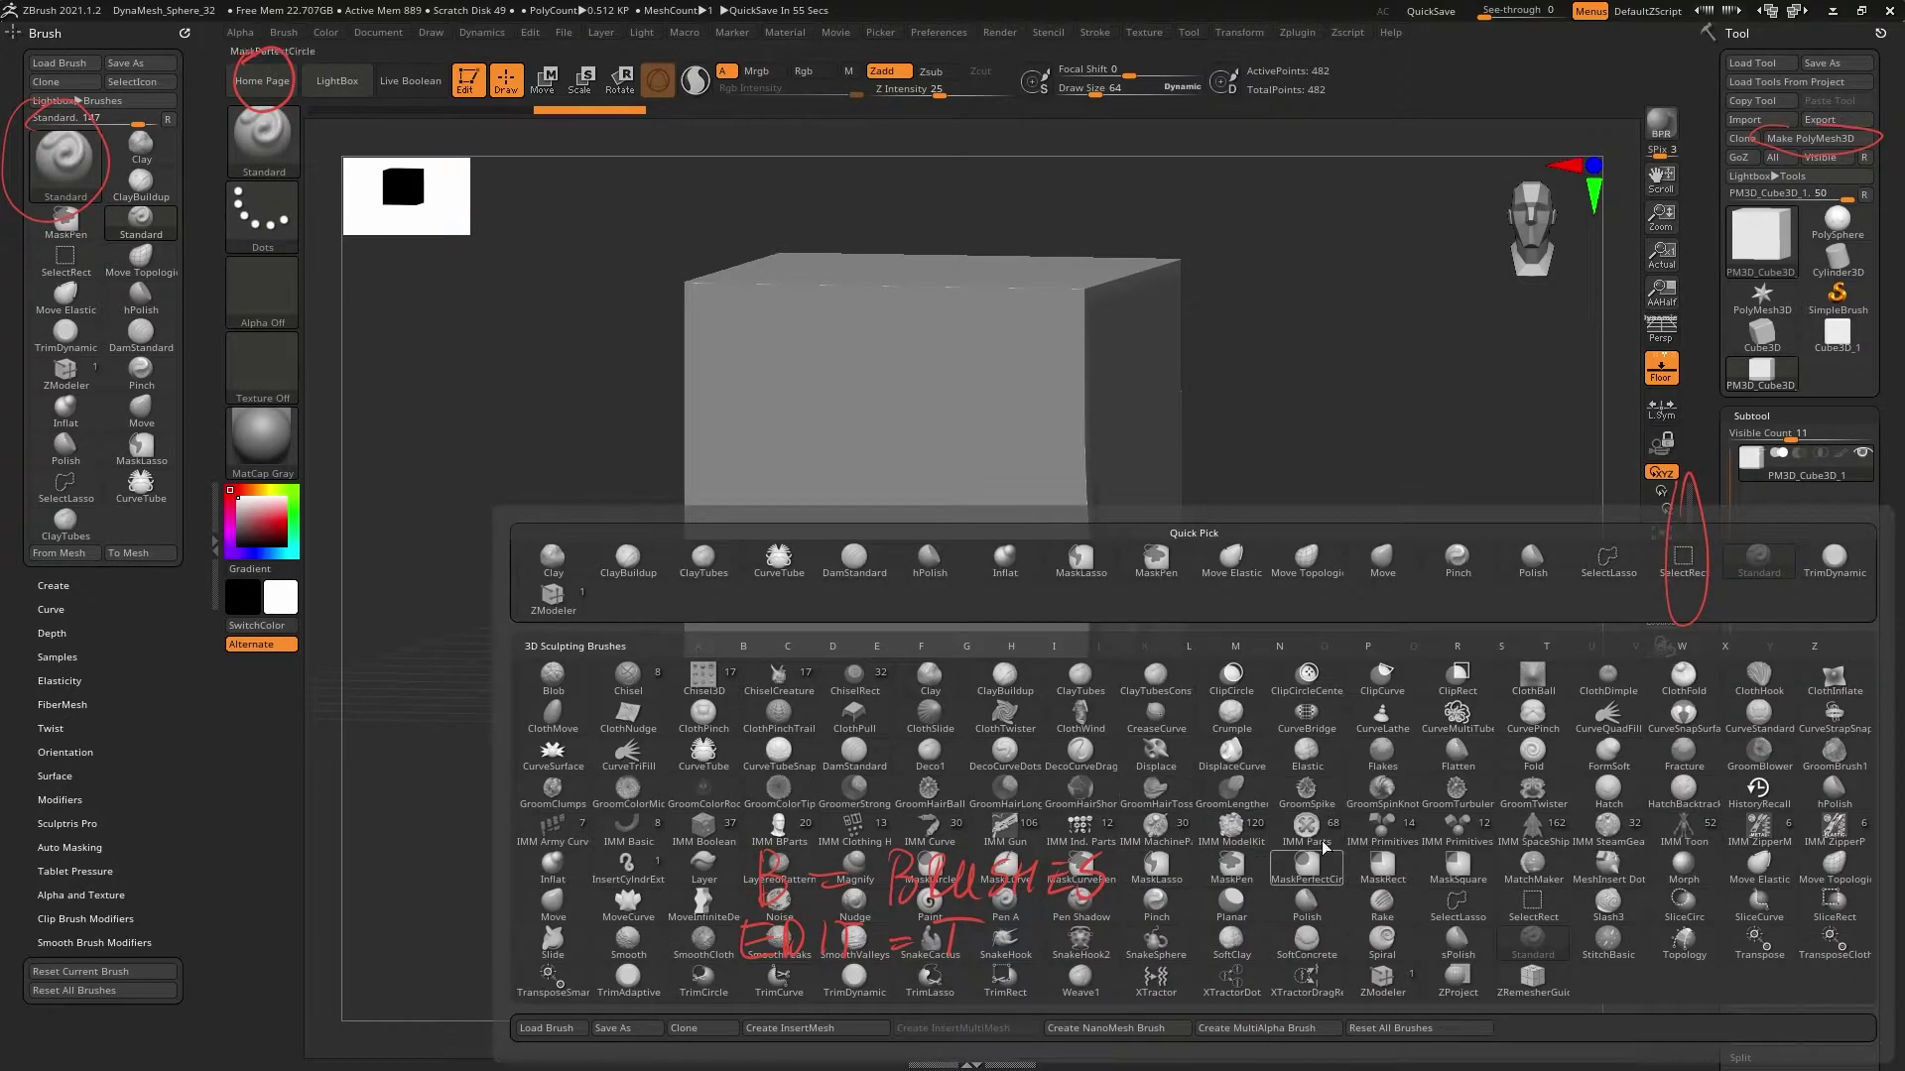
click(1387, 964)
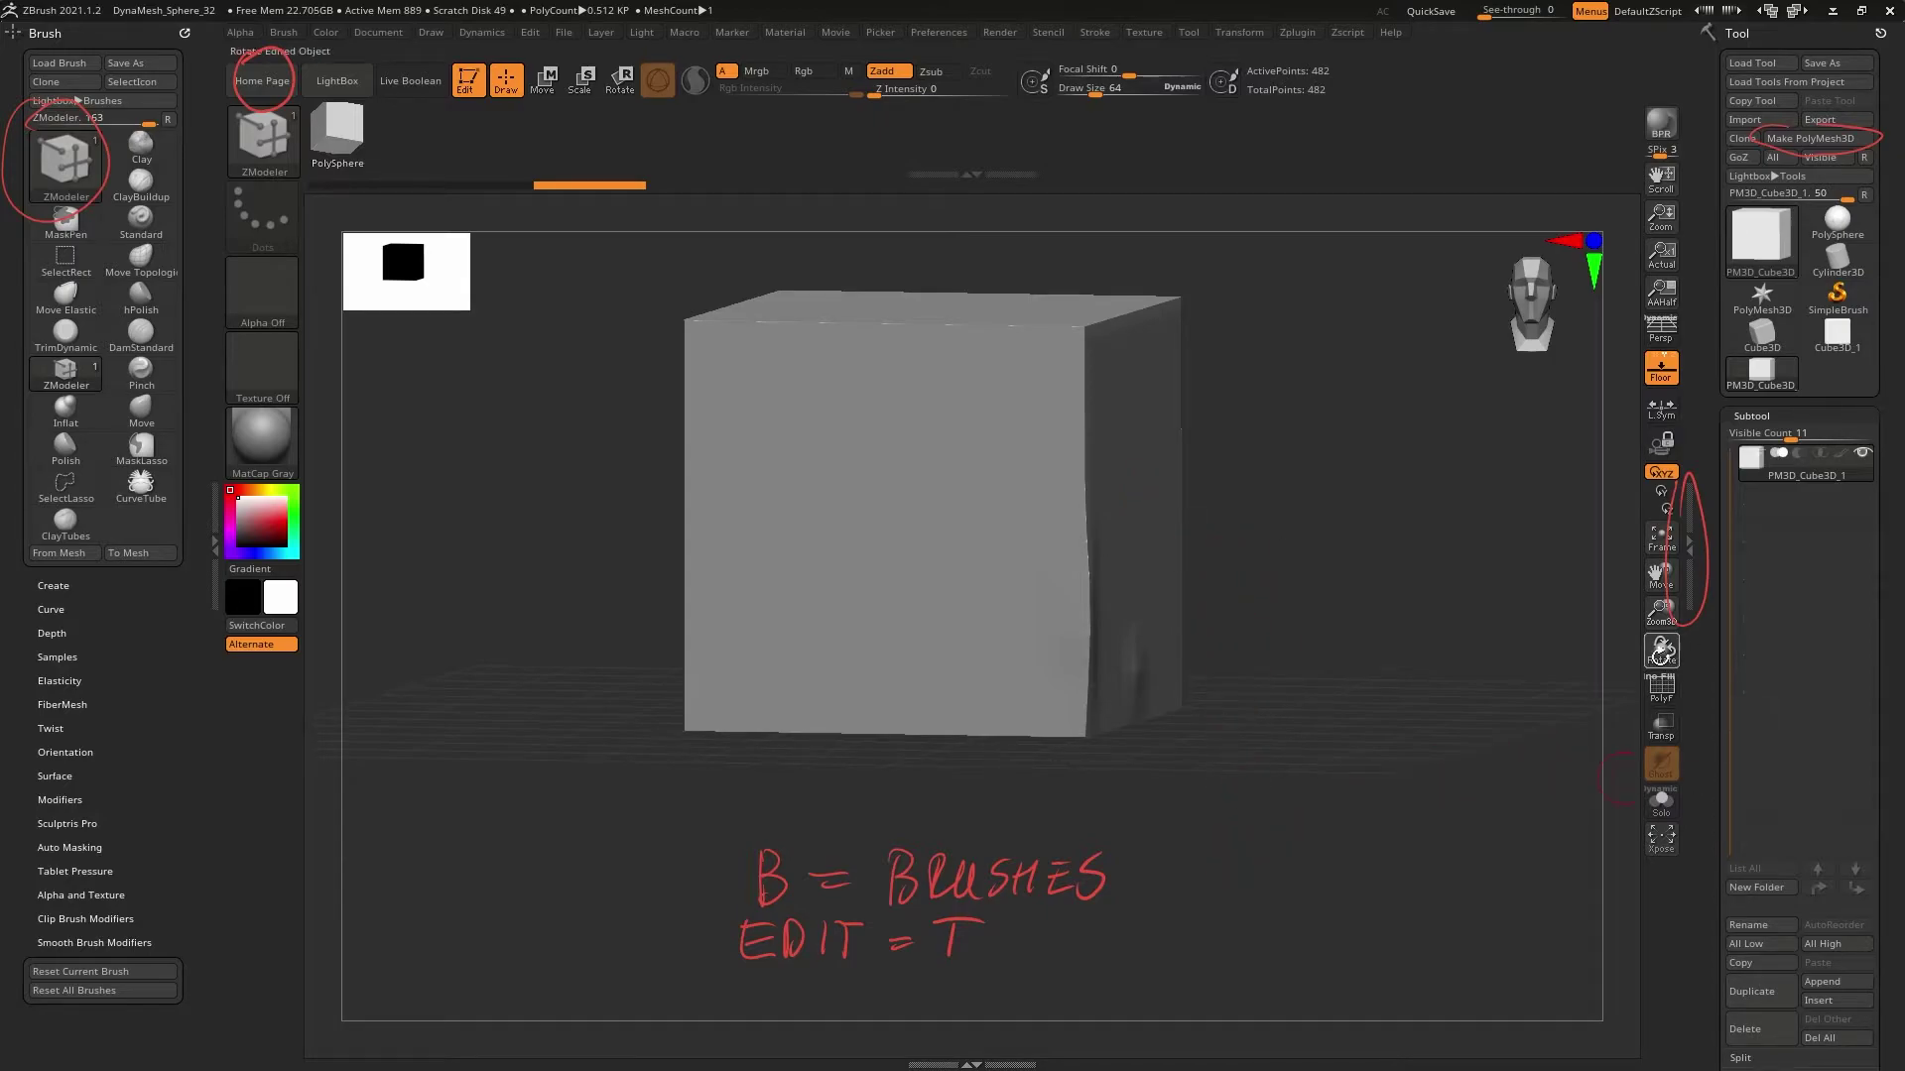
click(1669, 697)
drag(1388, 738, 1242, 834)
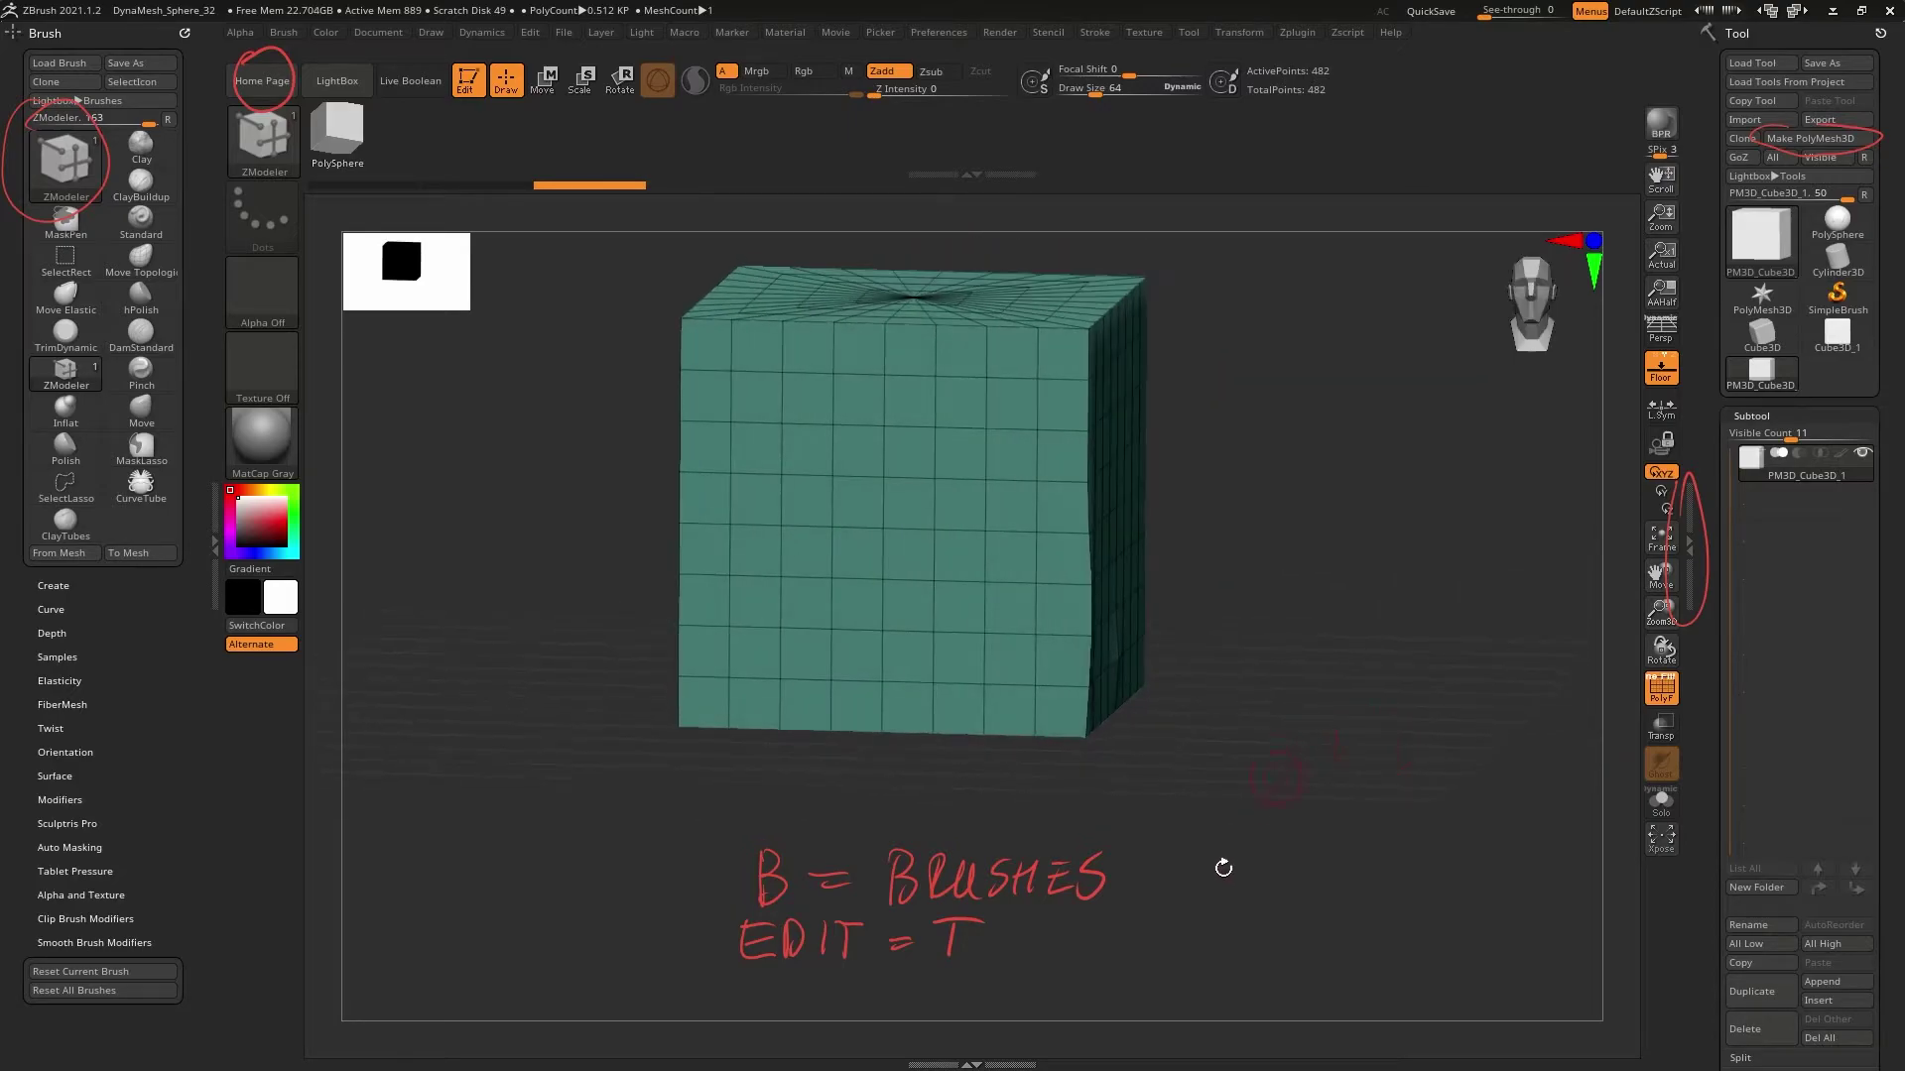
drag(1252, 921, 1233, 685)
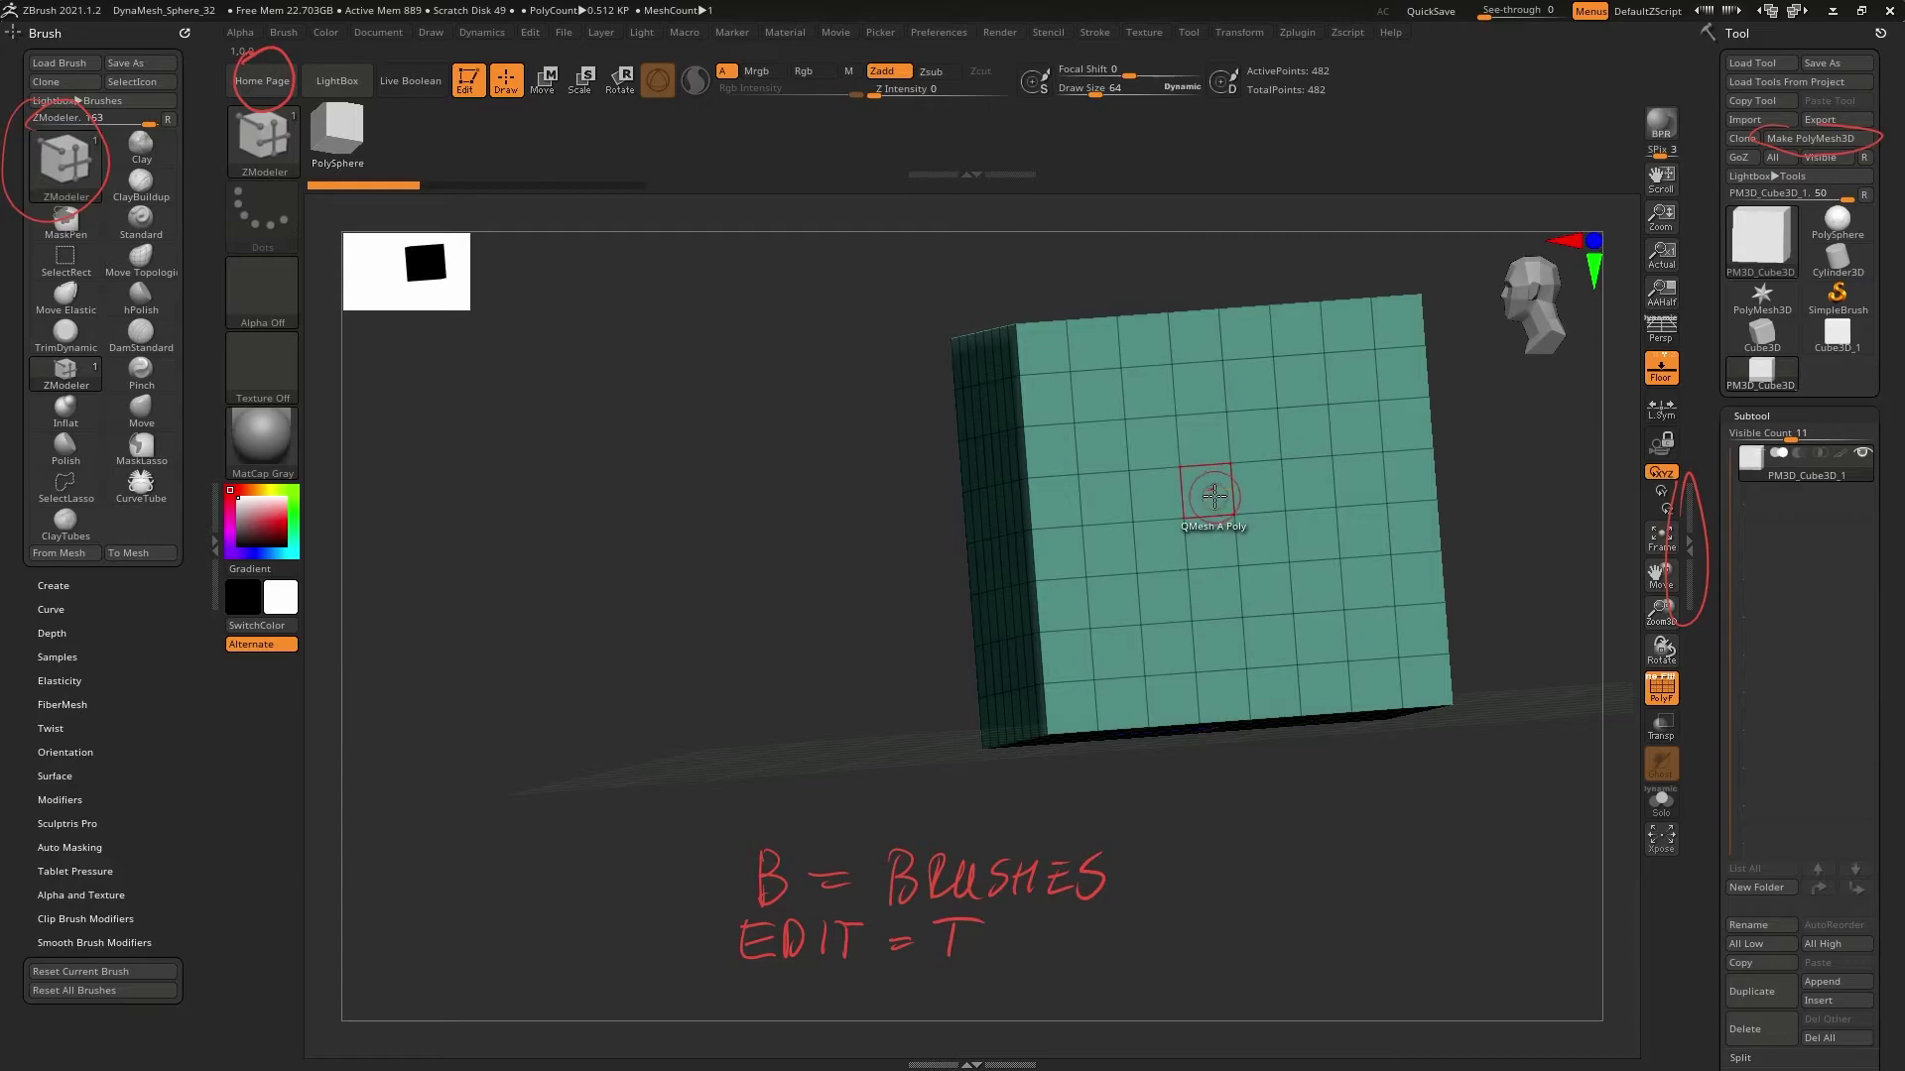
Try extruding a single polygon from the cube's side face with QMesh and undo it
drag(1216, 794, 1333, 794)
drag(1203, 543, 1390, 651)
mouse_move(1352, 740)
mouse_down()
mouse_move(1350, 682)
mouse_move(1360, 723)
mouse_up()
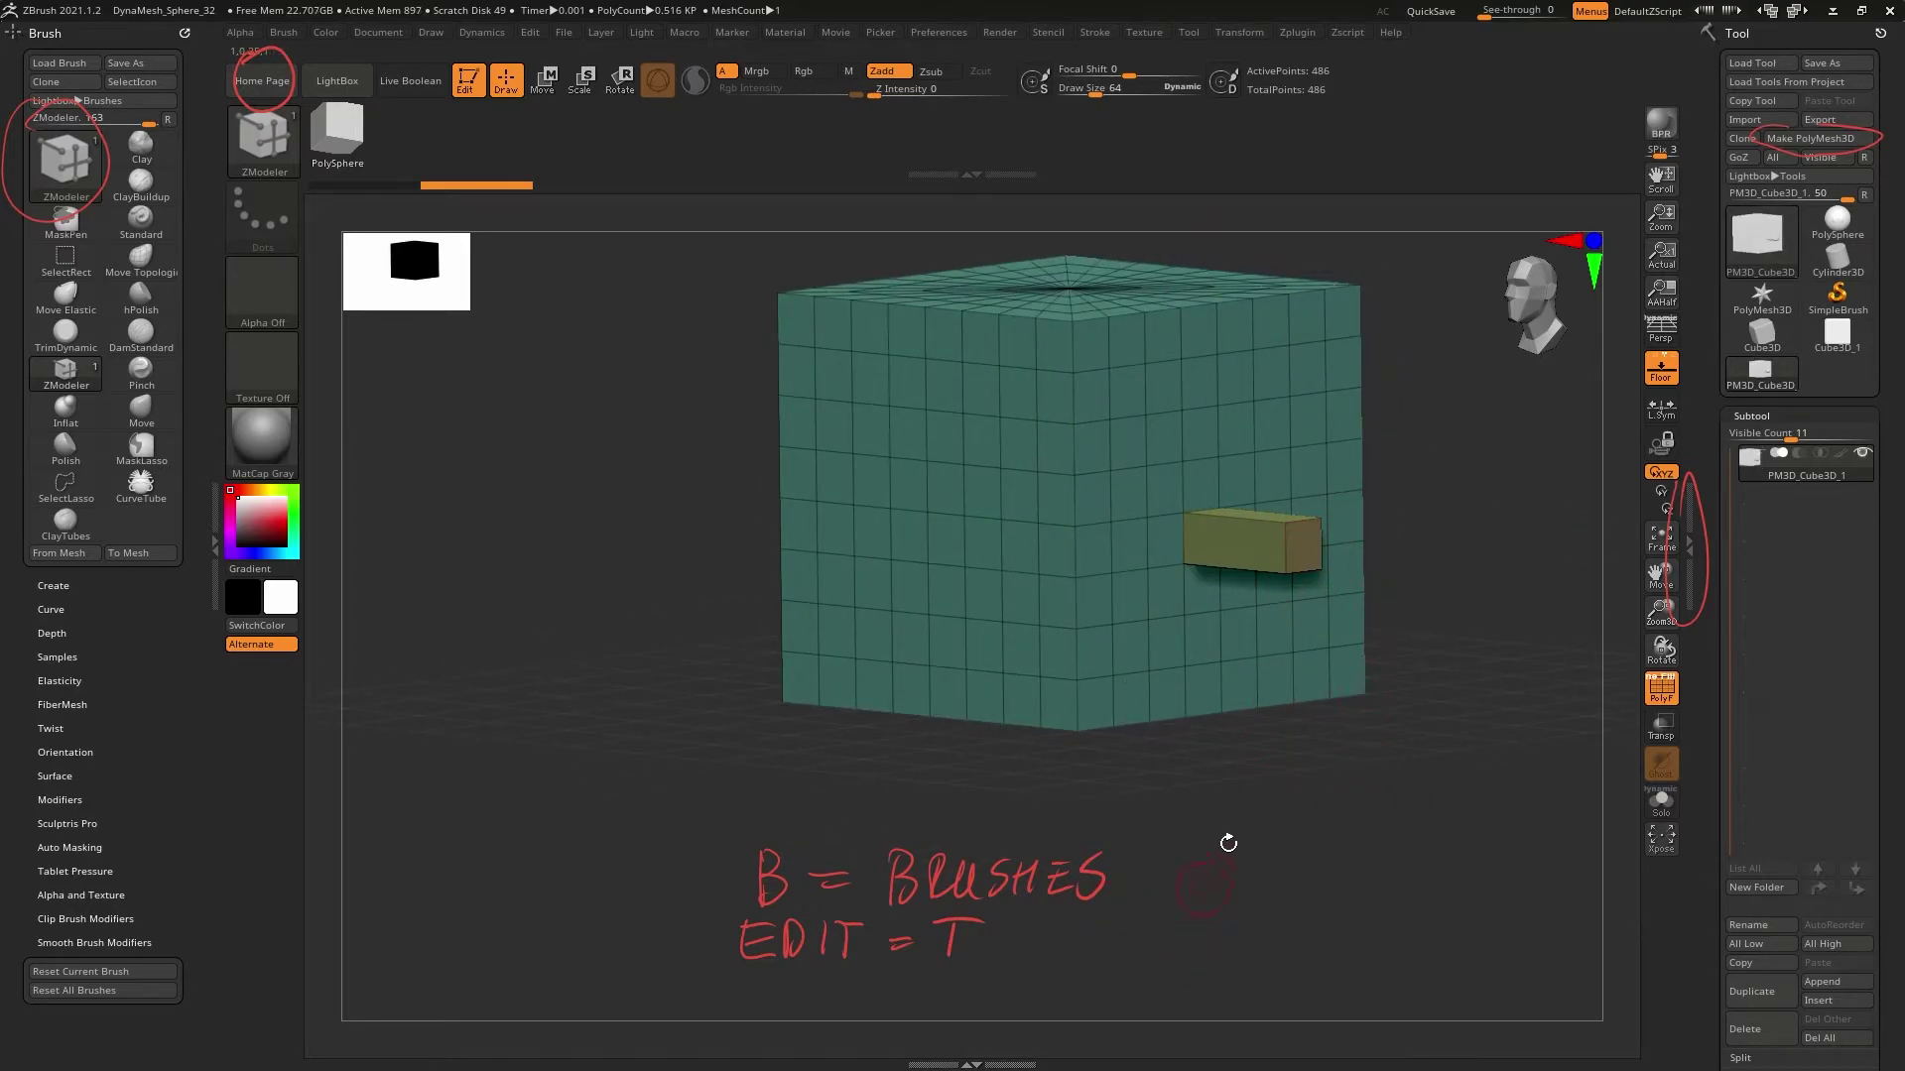
key(ctrl+z)
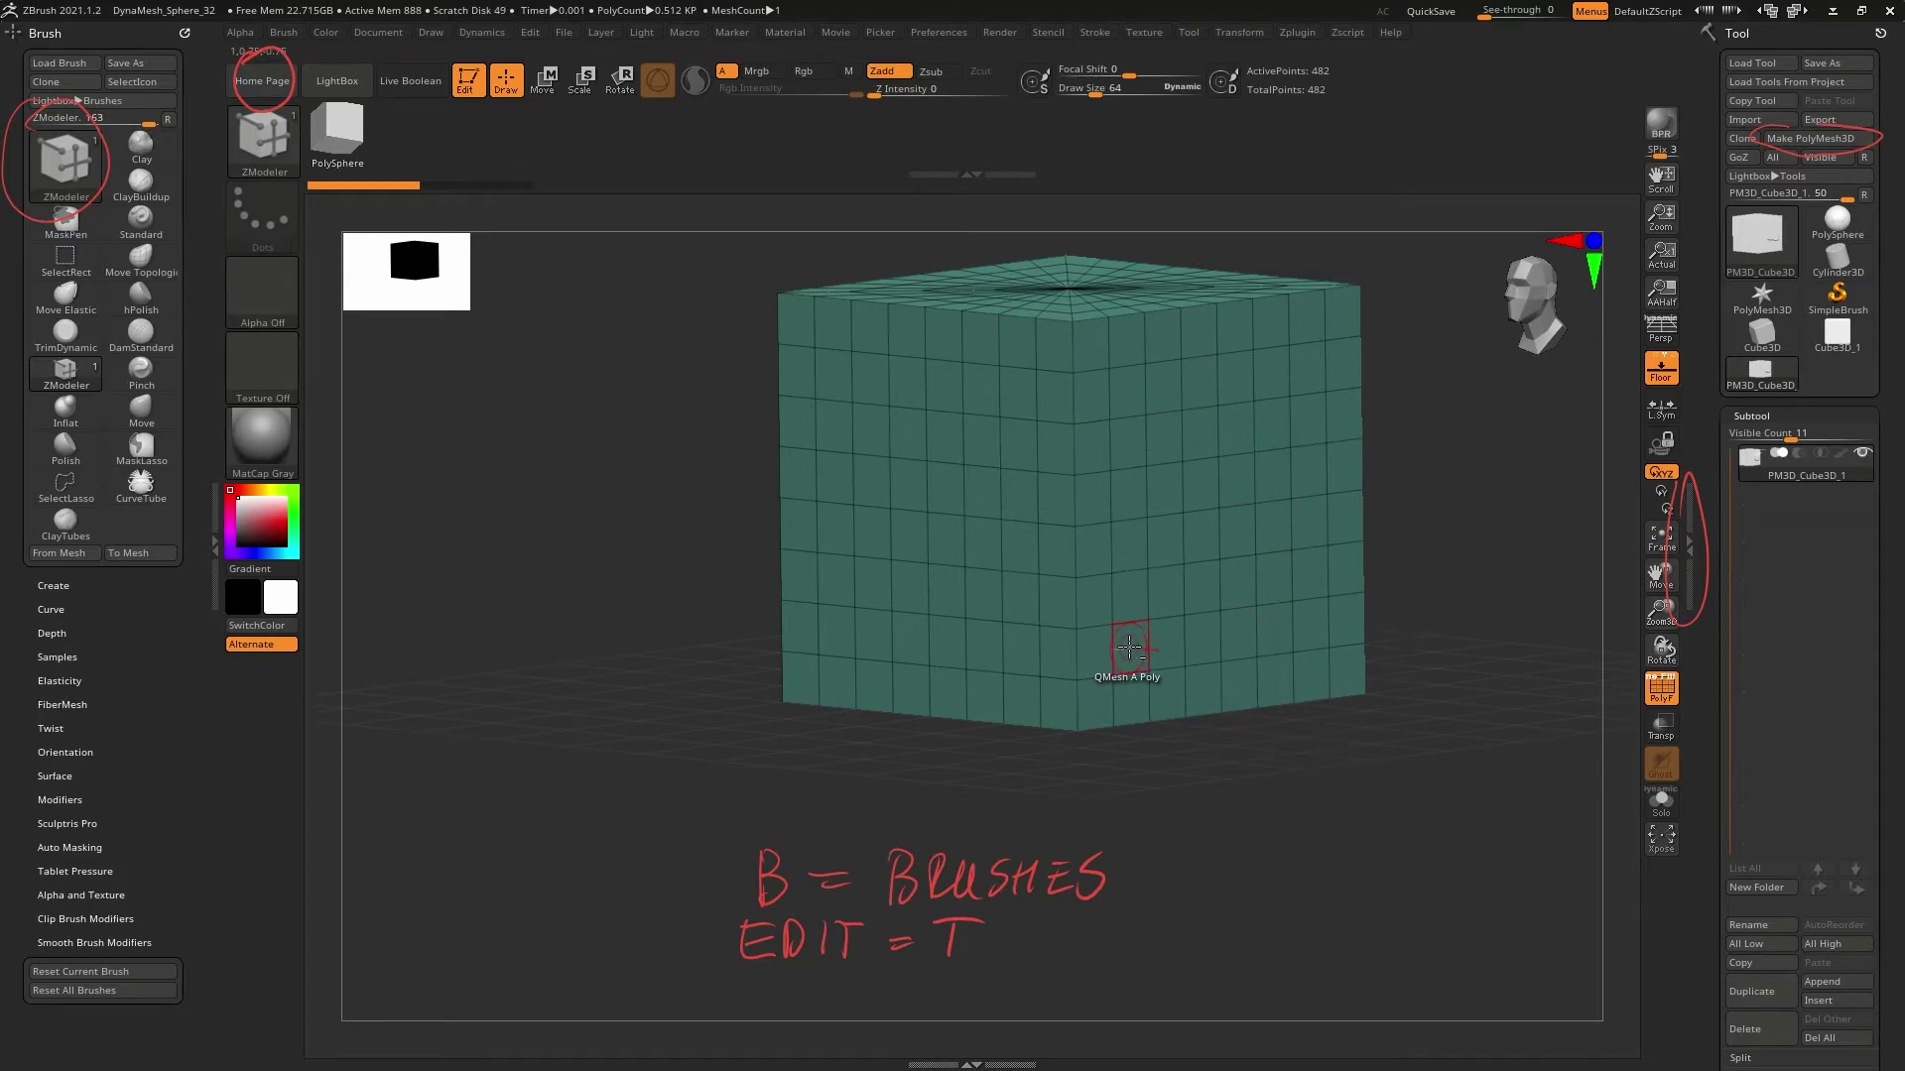
Extrude a column of neighbouring polygons near the cube's side edge with QMesh and undo the latest changes
drag(1130, 647, 1118, 595)
click(1134, 563)
drag(1170, 784, 1279, 781)
click(1126, 441)
mouse_move(1240, 863)
mouse_down()
mouse_move(1263, 867)
mouse_move(1264, 715)
mouse_up()
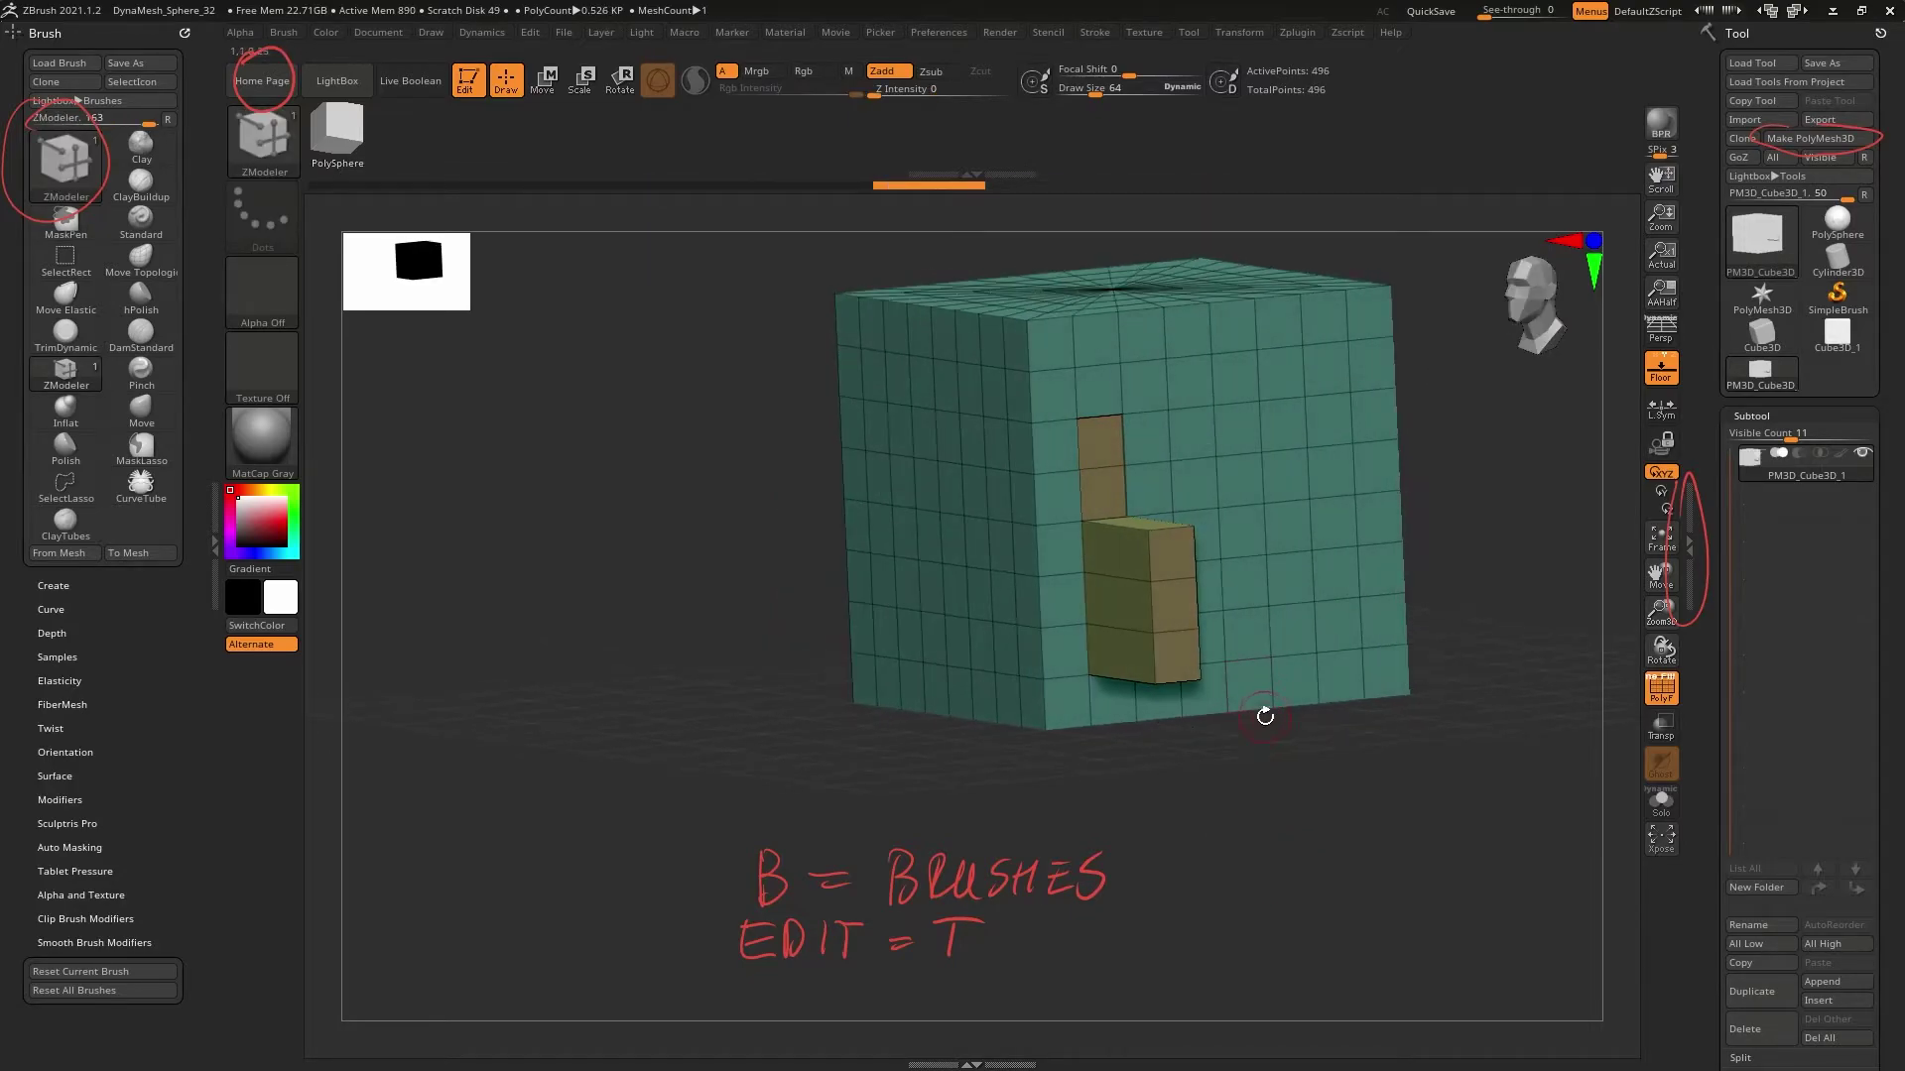
alt+click(1111, 526)
key(ctrl+z)
mouse_move(1237, 884)
mouse_down()
mouse_move(1390, 817)
mouse_move(1370, 867)
mouse_up()
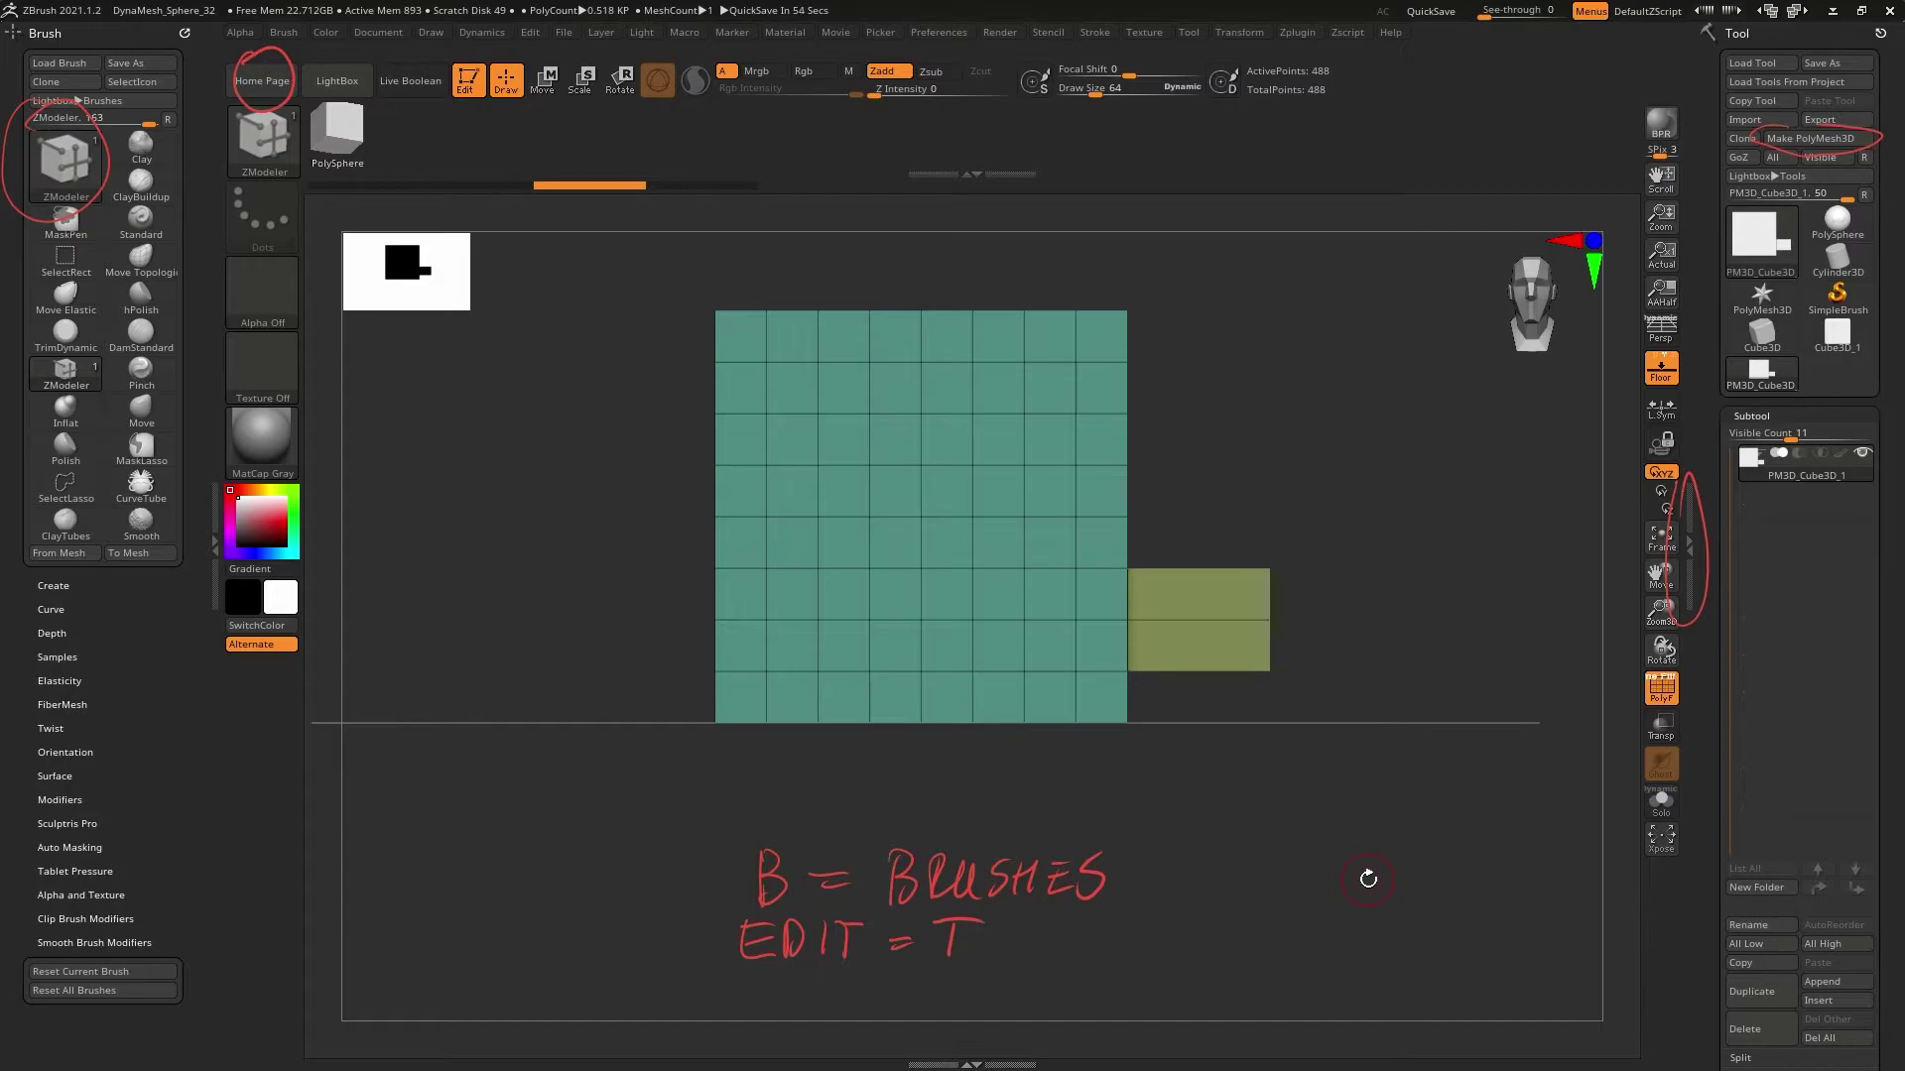
Switch to the PolySphere and use ZModeler to insert an edge loop and extrude a mirrored polygon on its front
click(1837, 223)
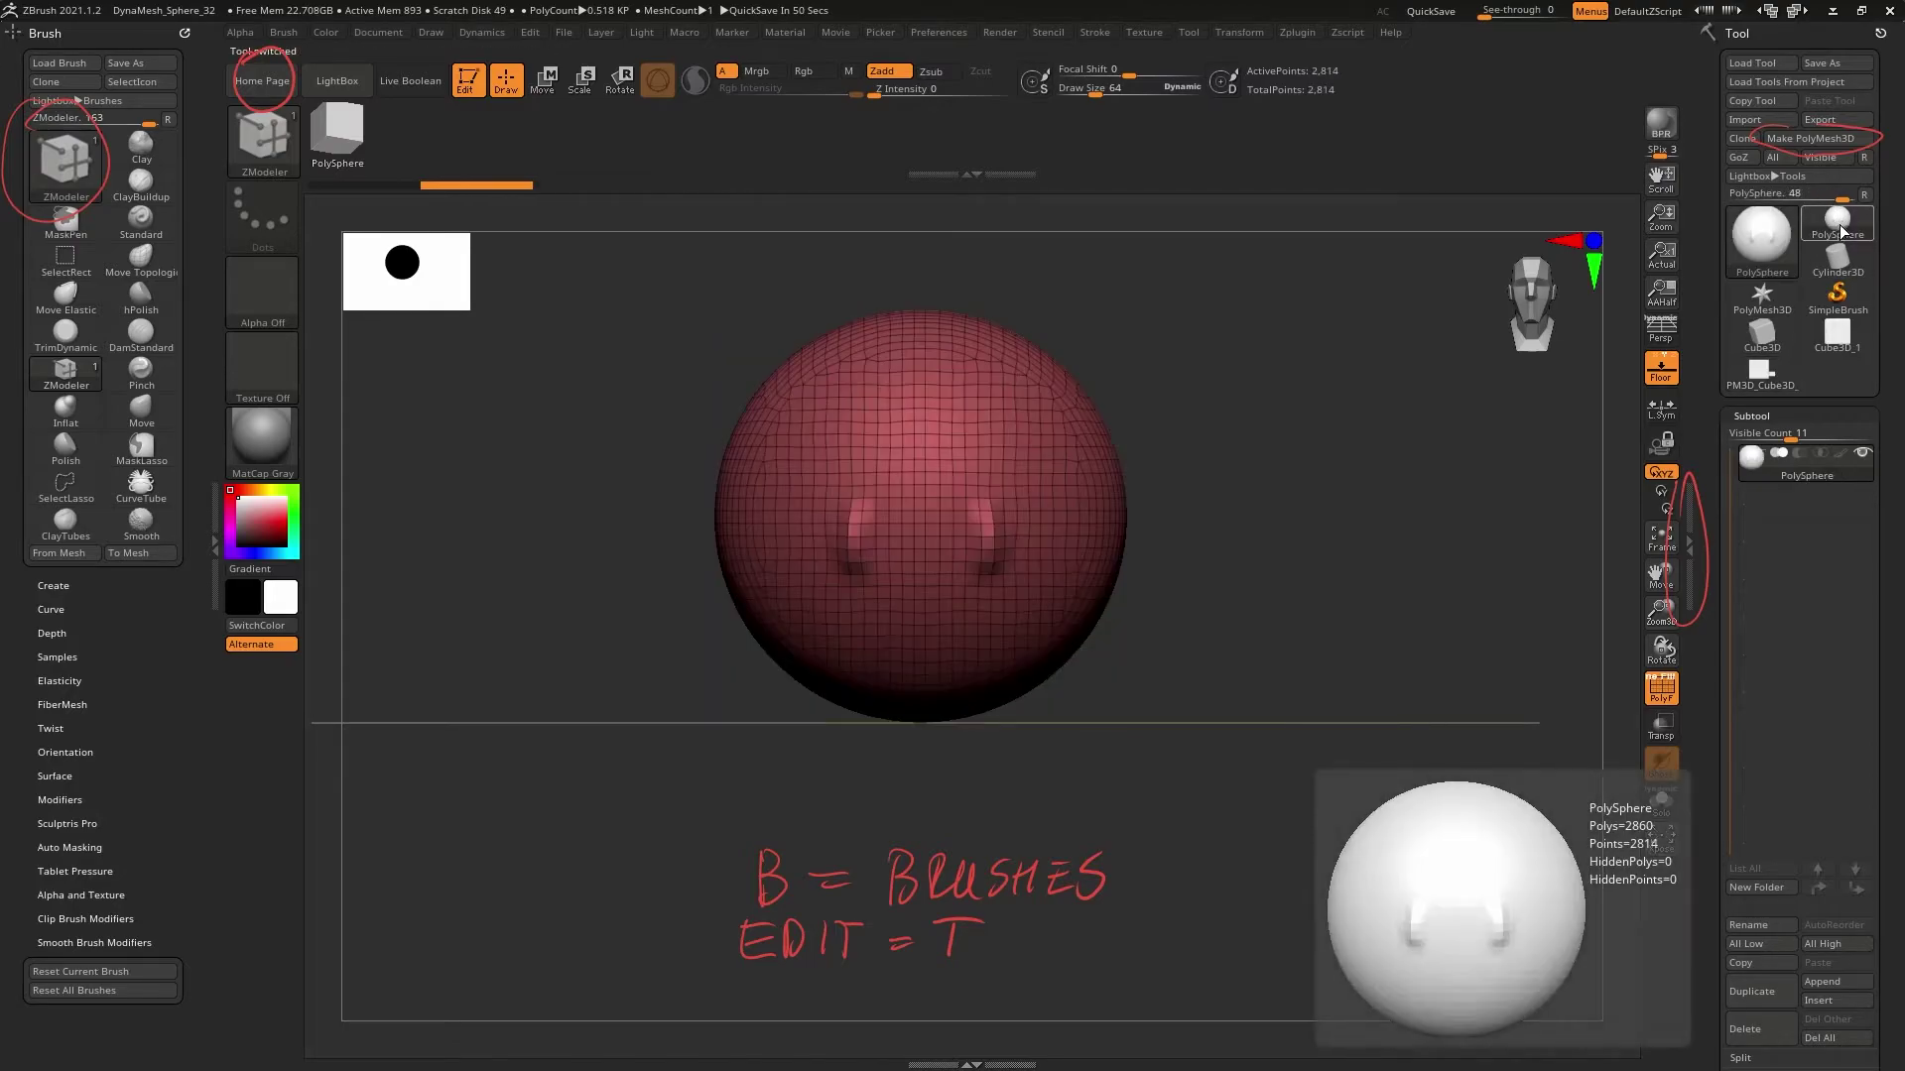
click(992, 544)
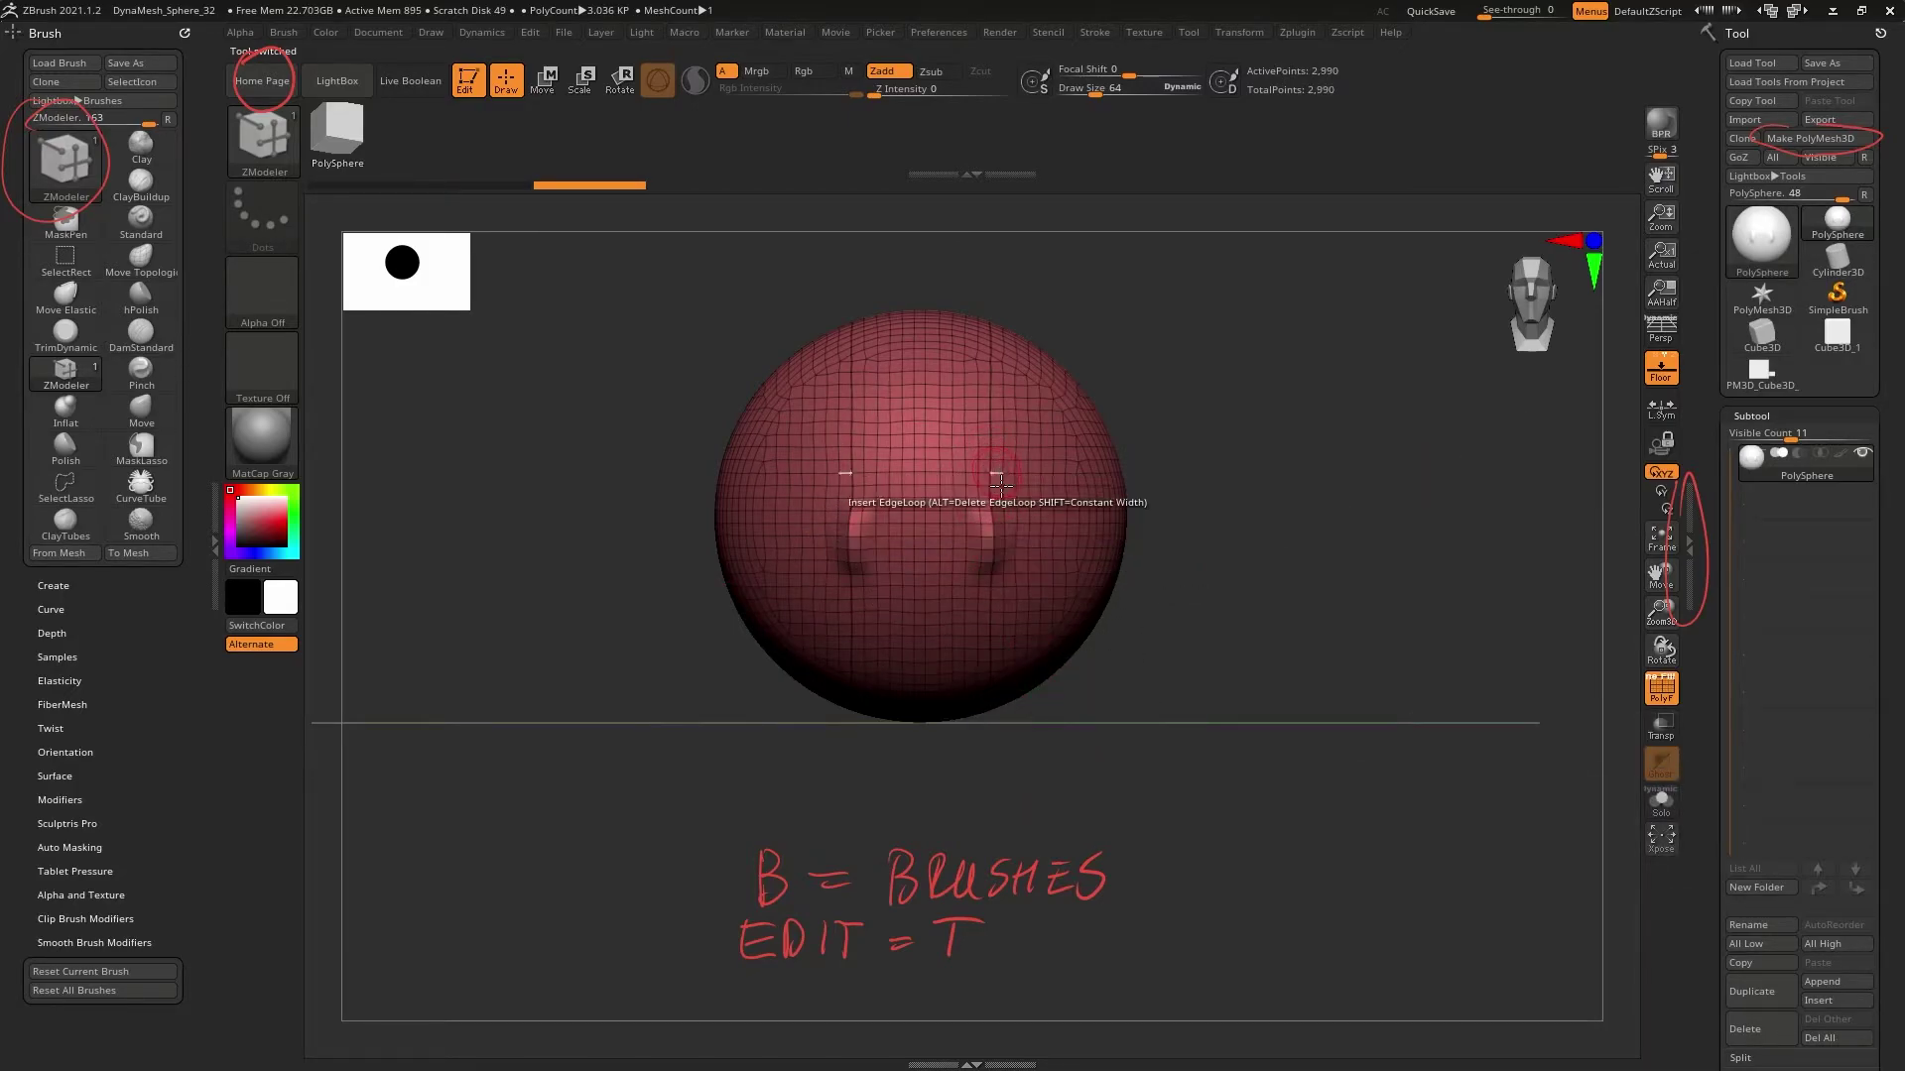
drag(1032, 521, 1118, 715)
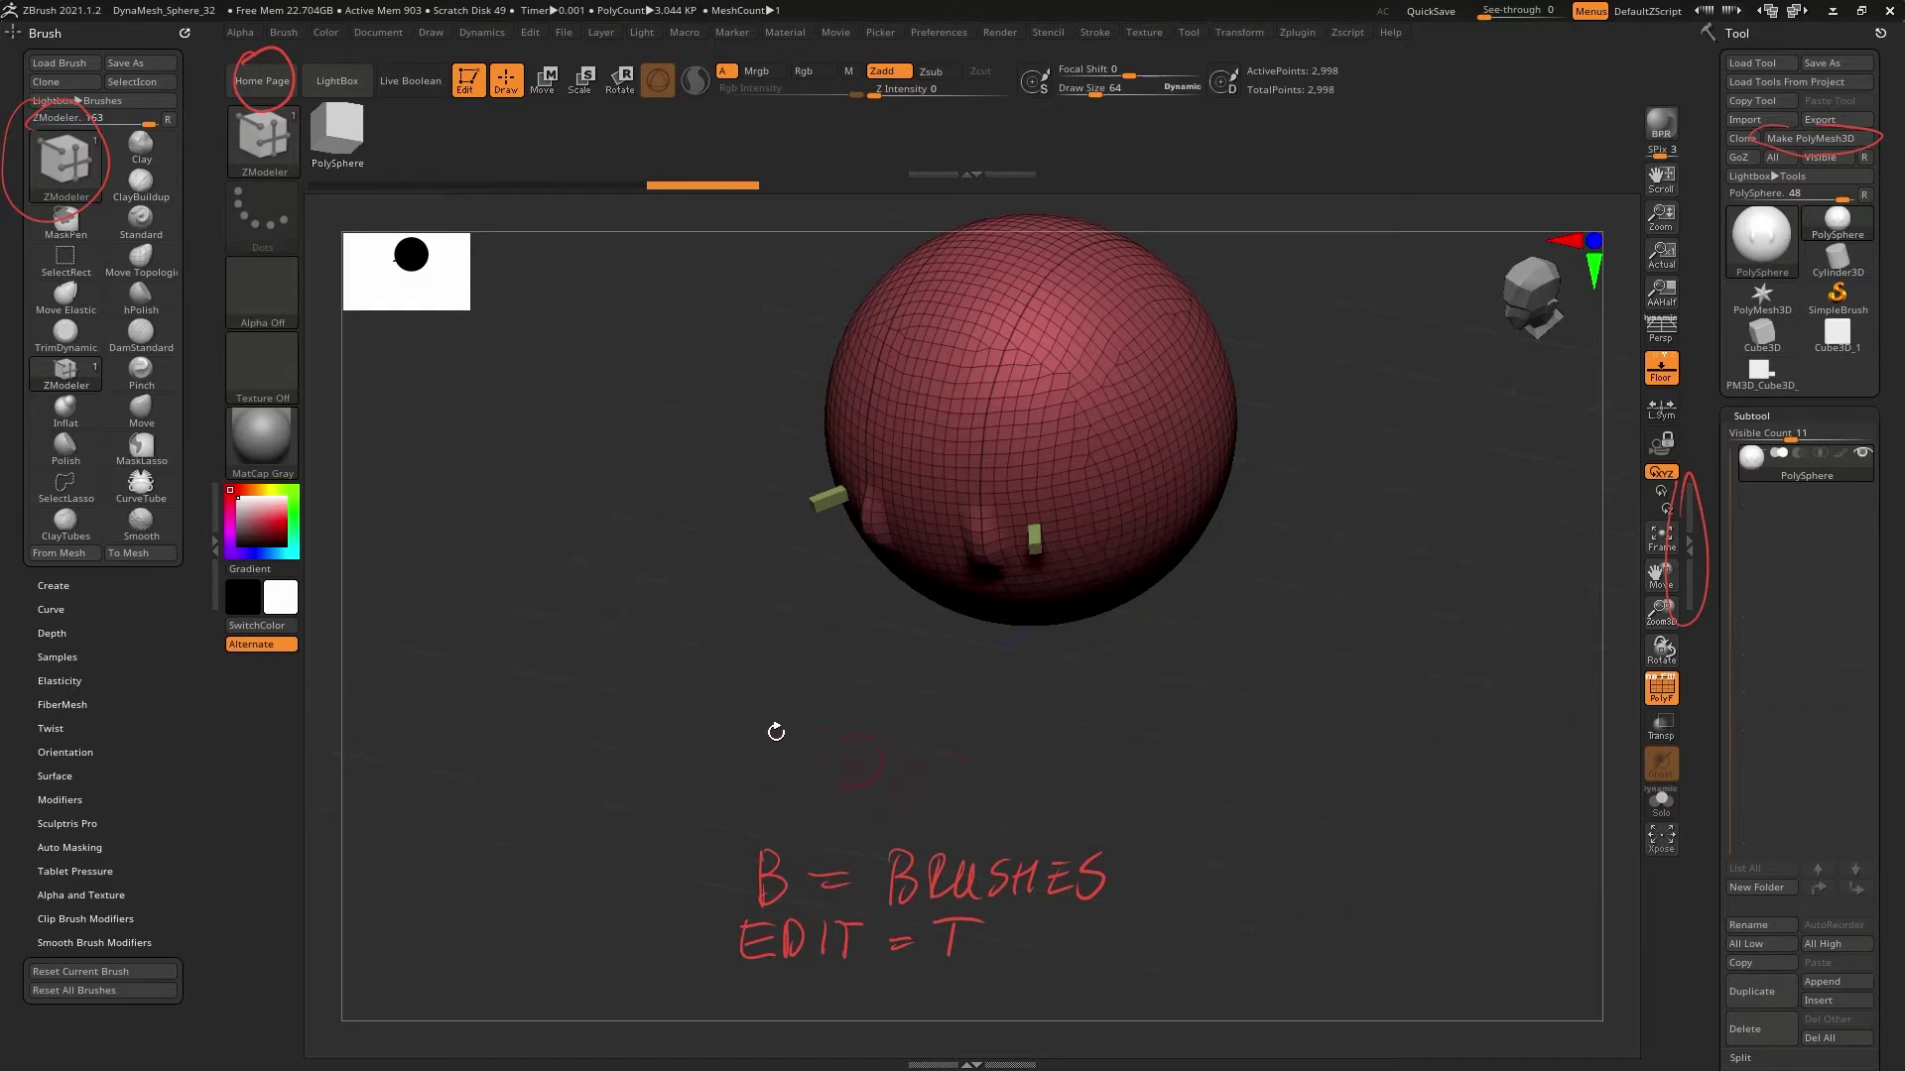
Switch to the Clay brush and sculpt strokes around the ridges and extruded nubs on the sphere's front
click(141, 219)
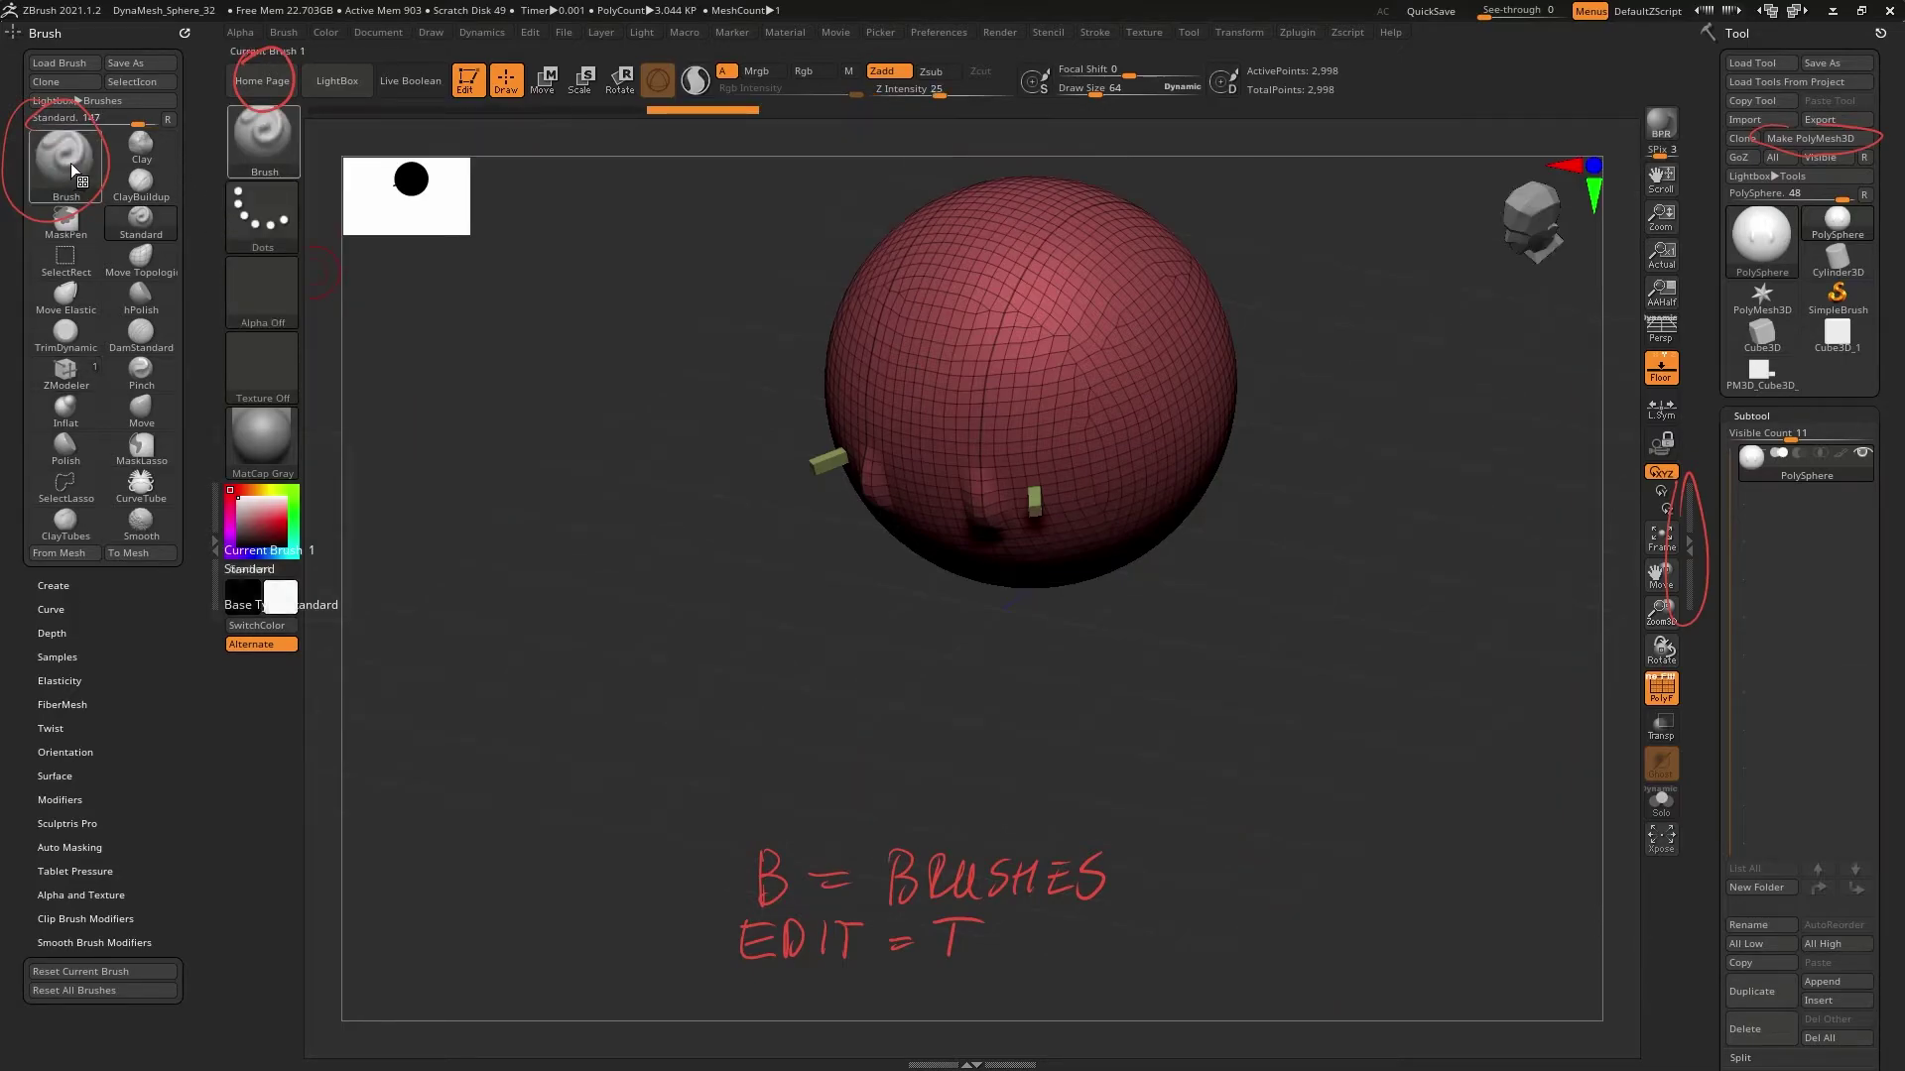
click(141, 147)
drag(1313, 696, 1174, 775)
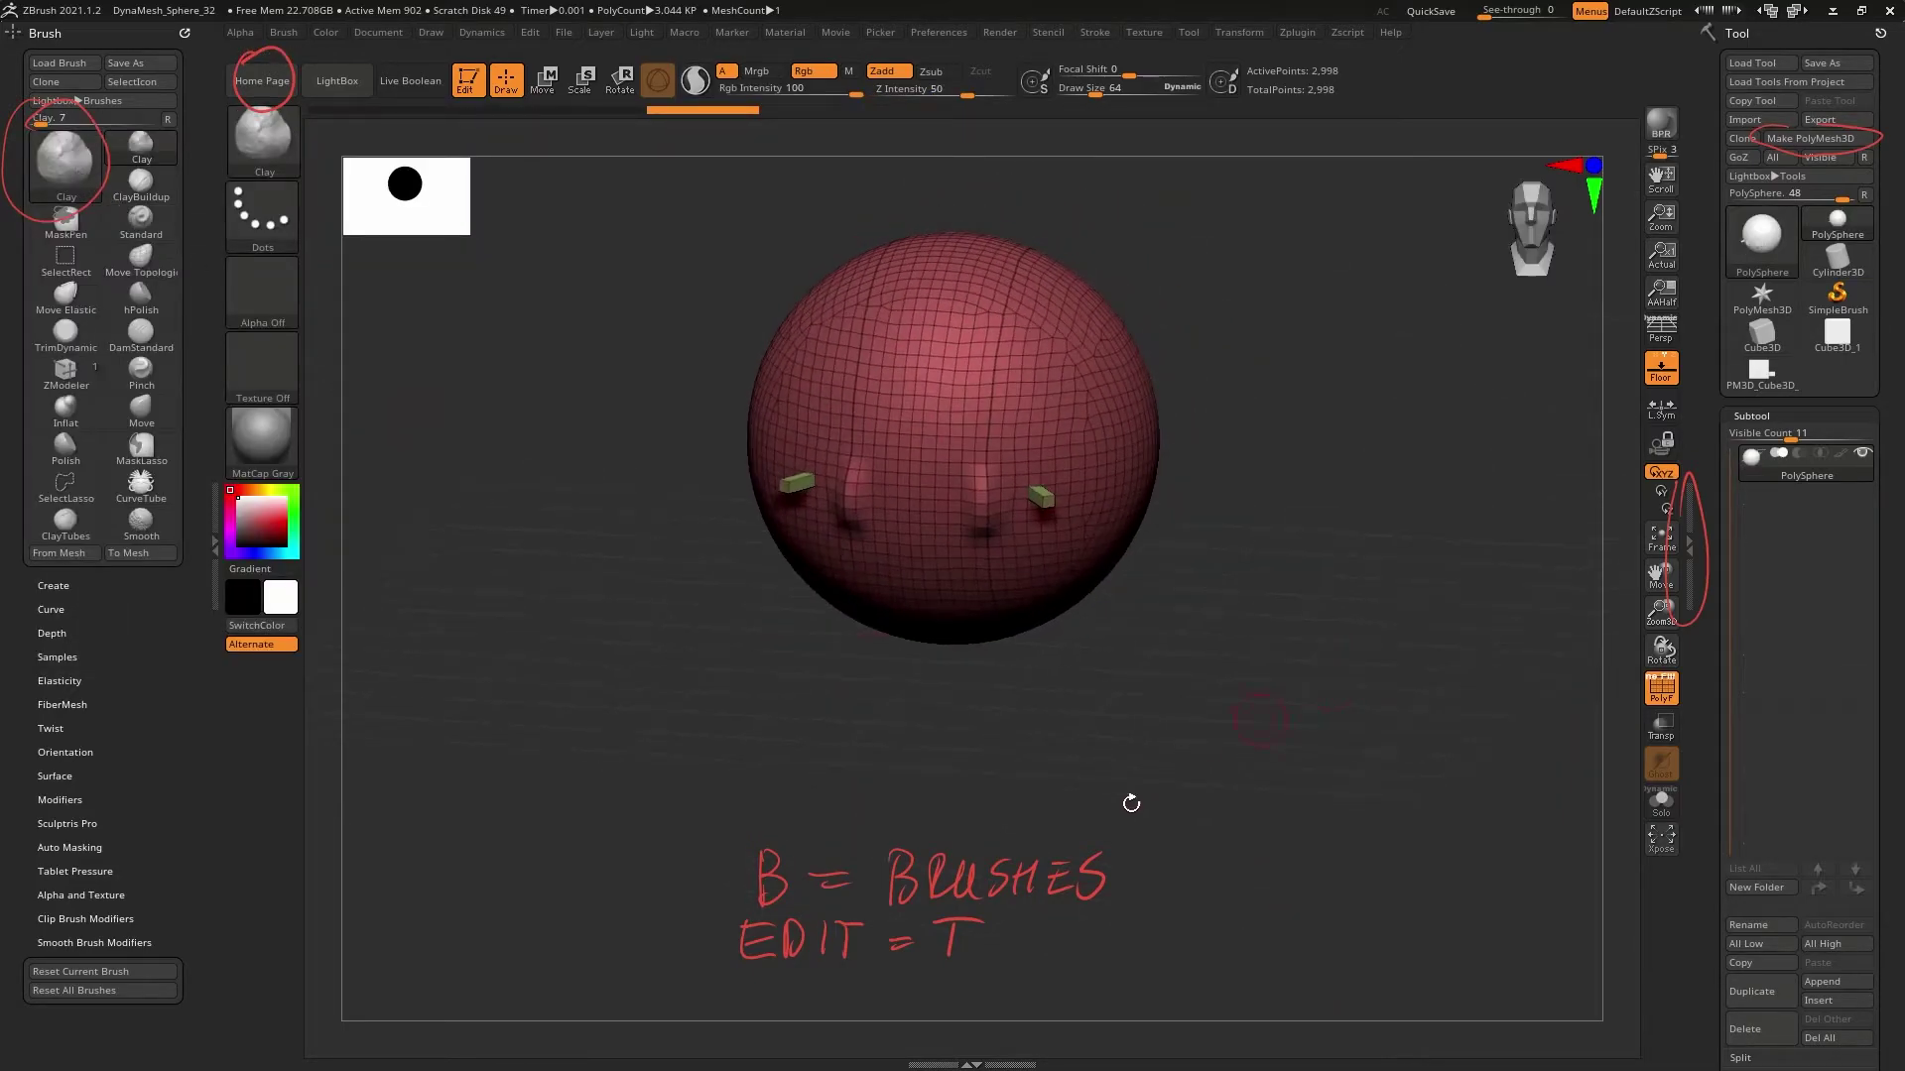
key(b)
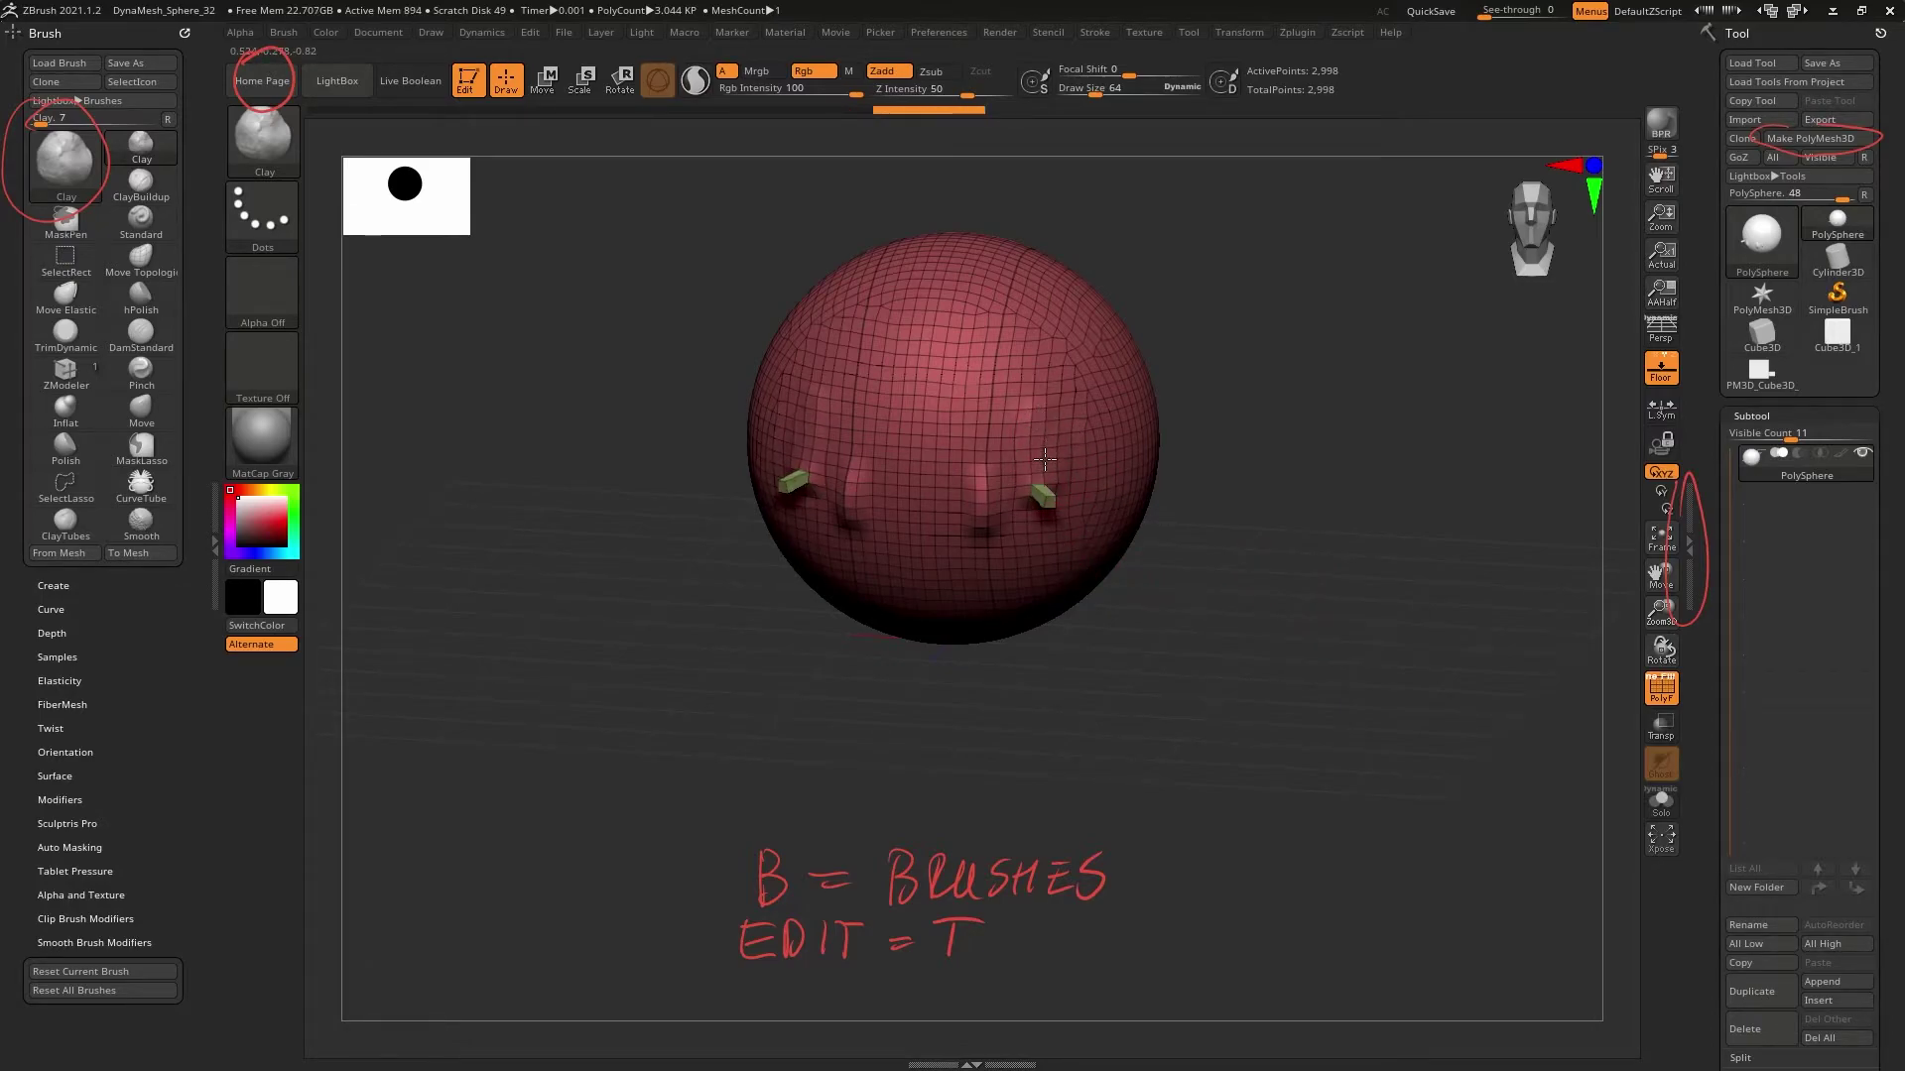
drag(1199, 701, 1223, 652)
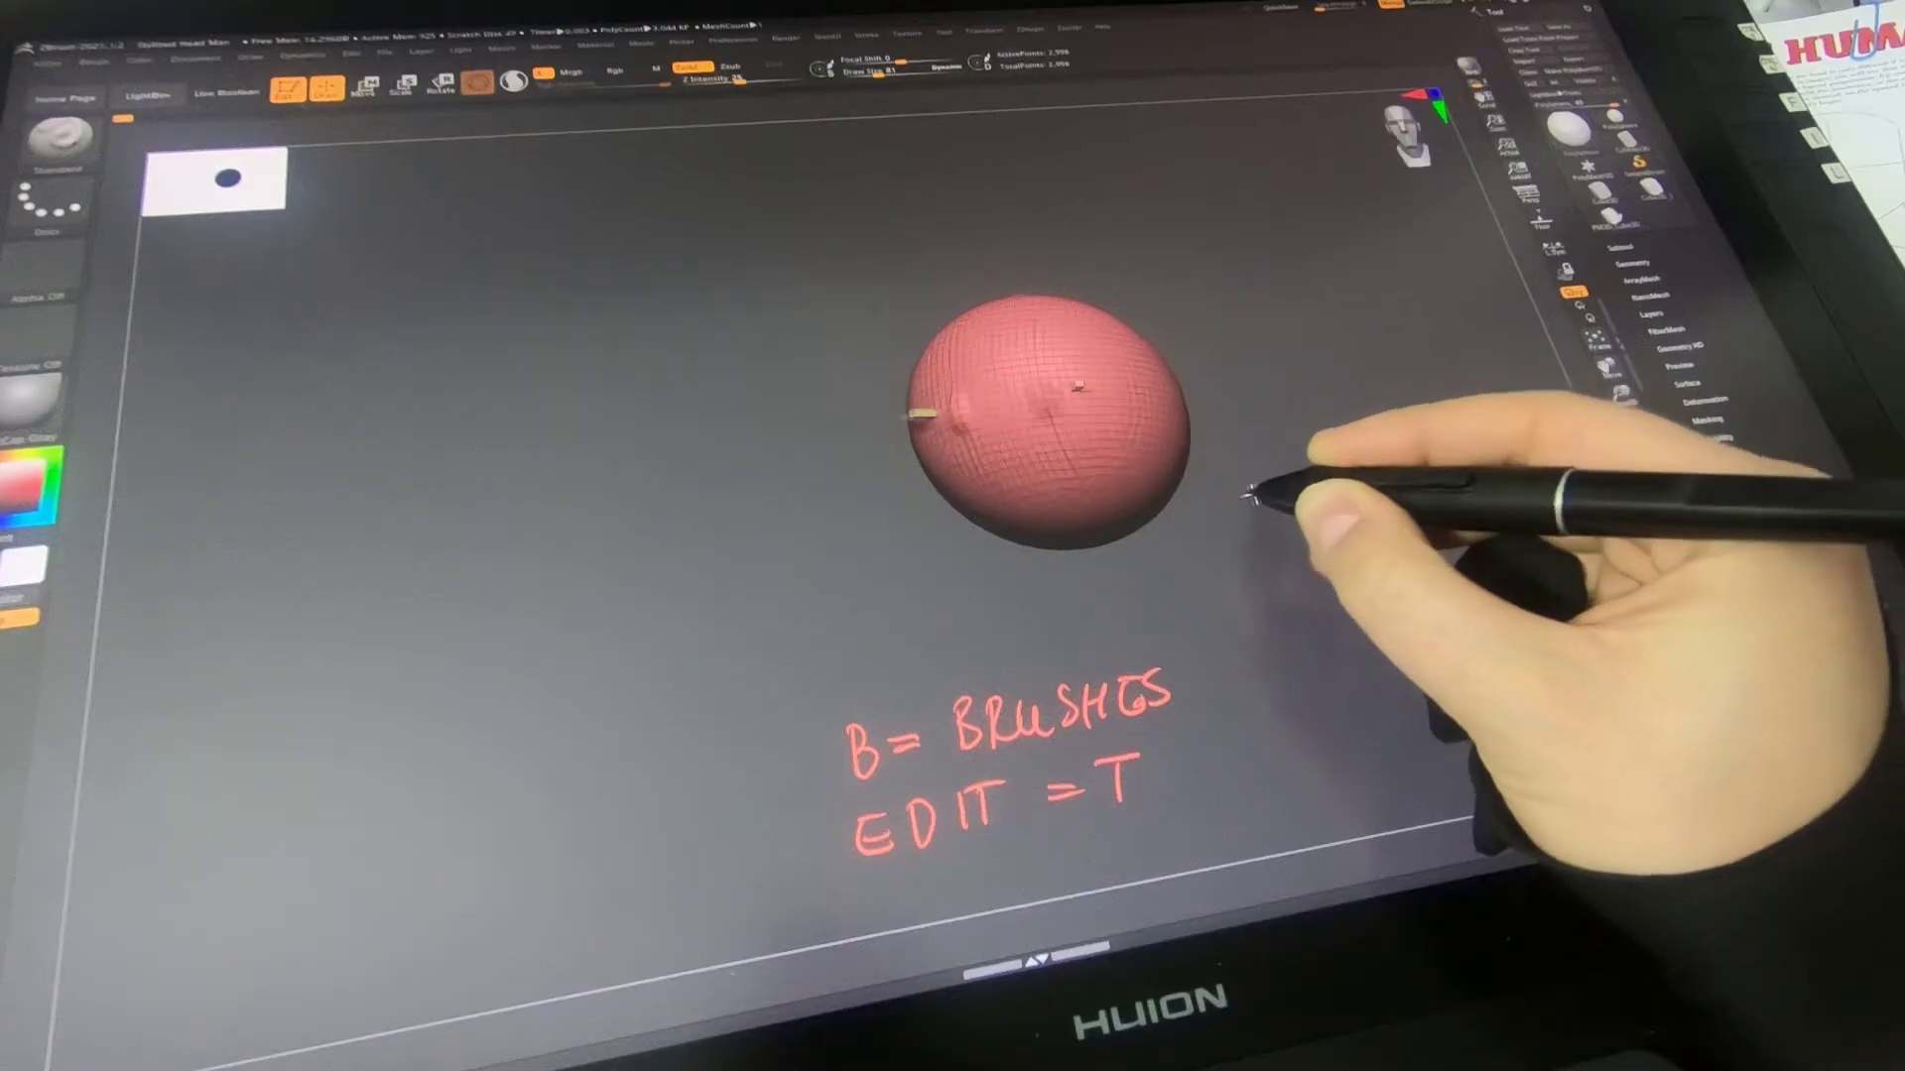
drag(1259, 489, 1296, 532)
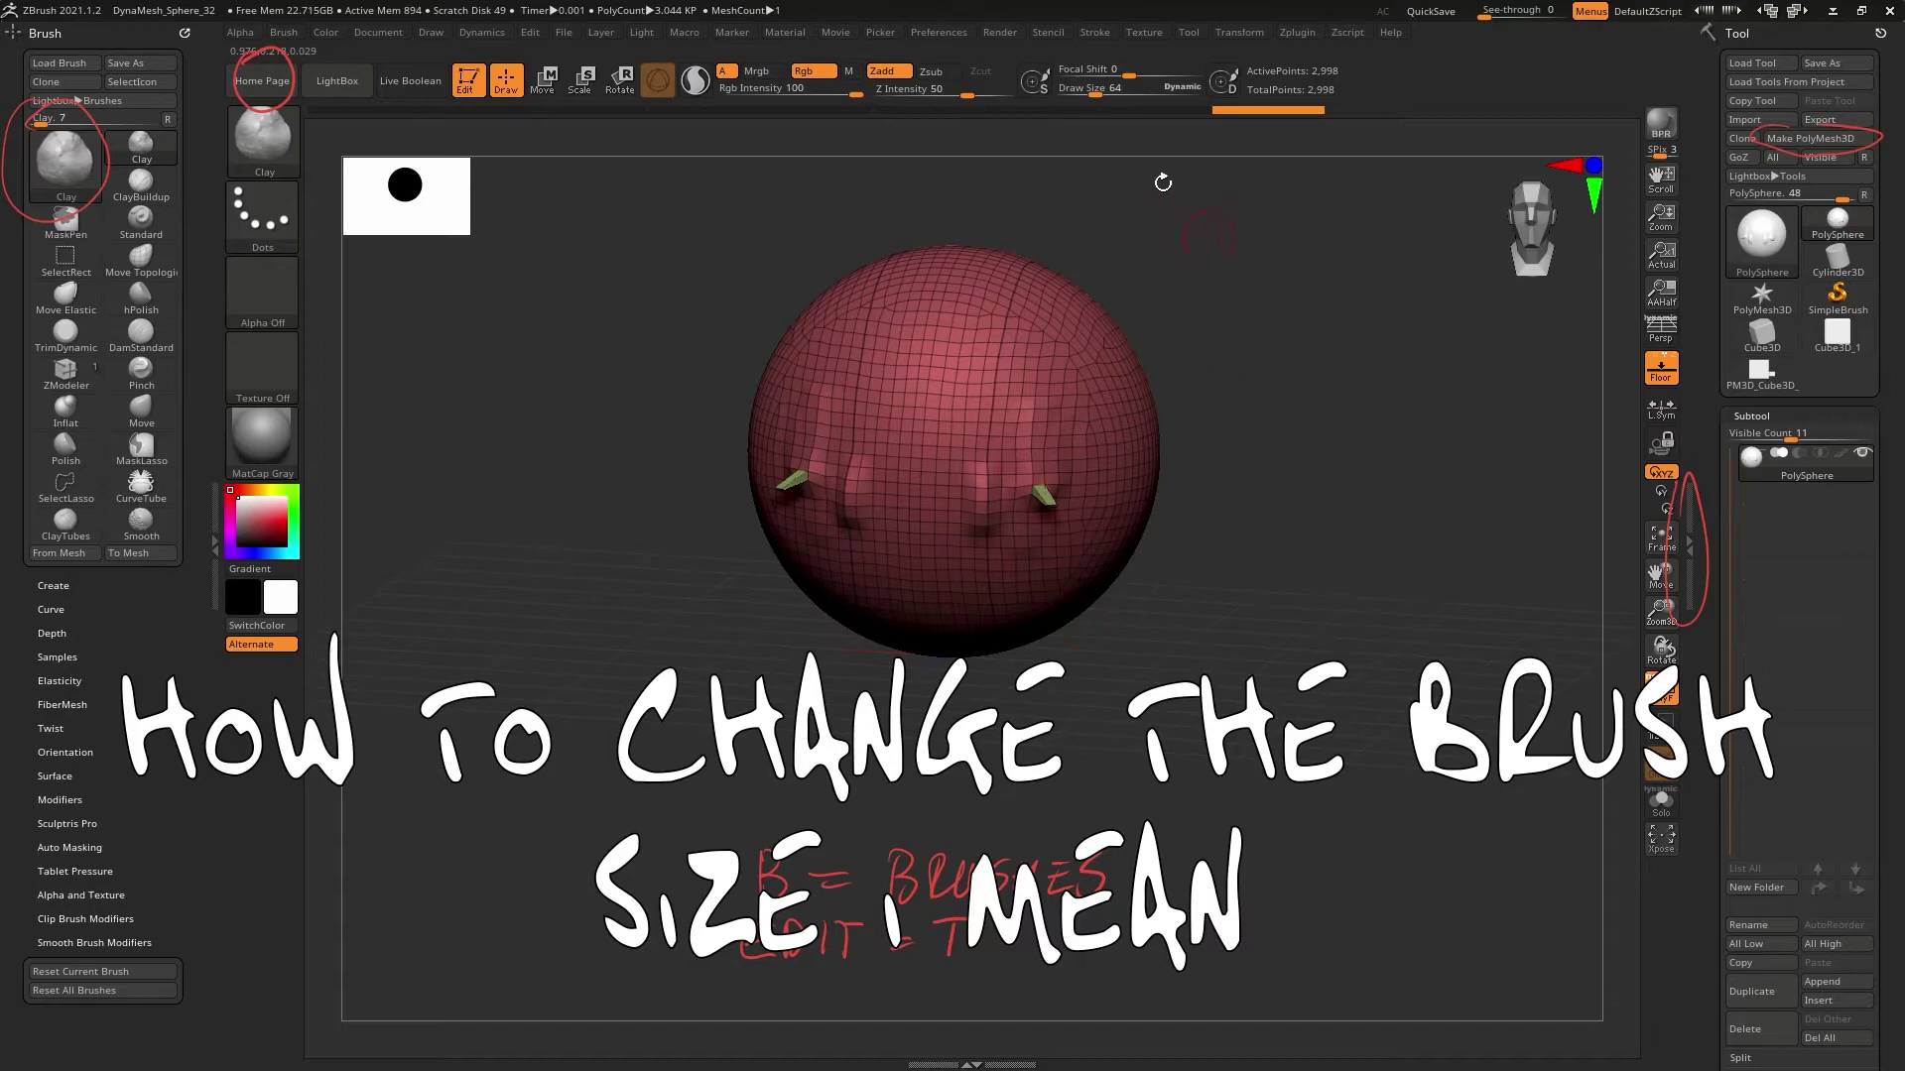
Try Draw Sizes of 208 and 188 for the Clay brush and settle on 591
drag(1095, 92, 1115, 99)
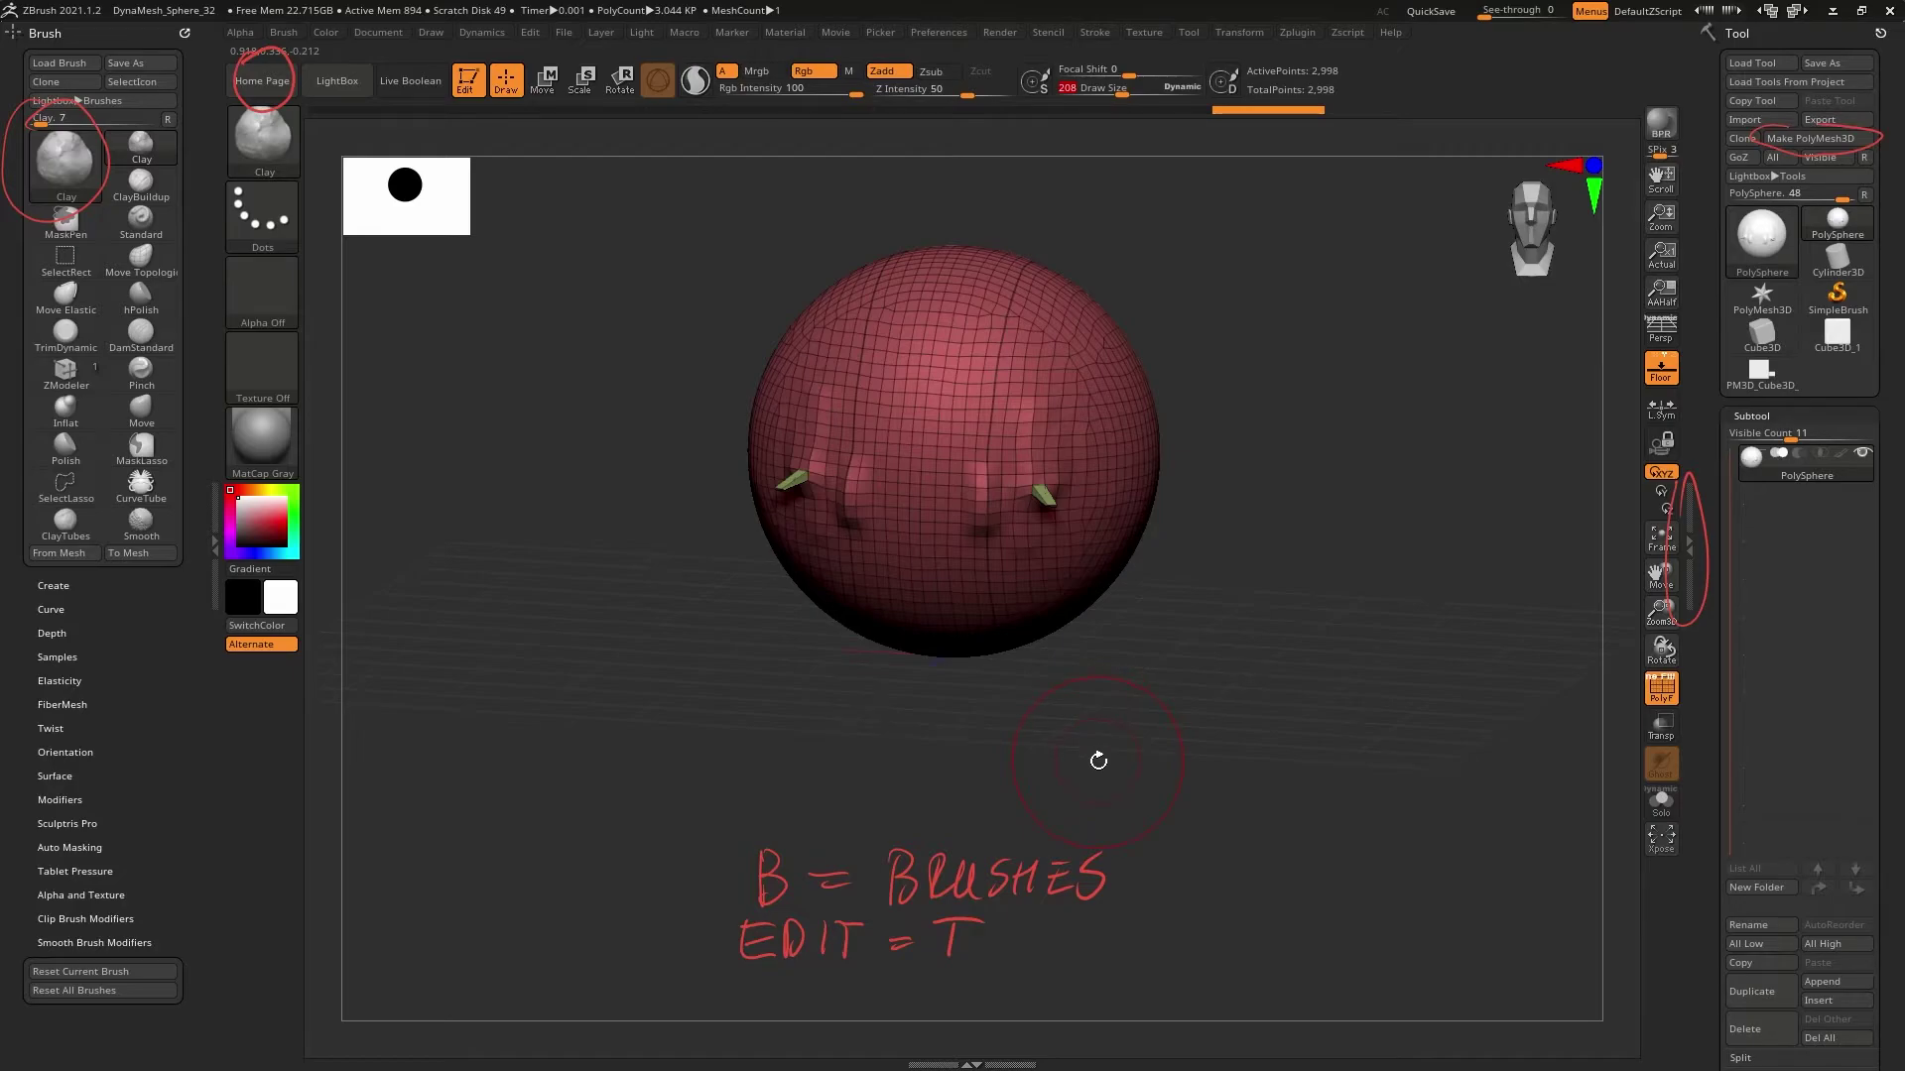
key(space)
key(space)
key(space)
mouse_move(1126, 675)
mouse_down()
mouse_move(1092, 676)
mouse_move(1119, 677)
mouse_up()
key(s)
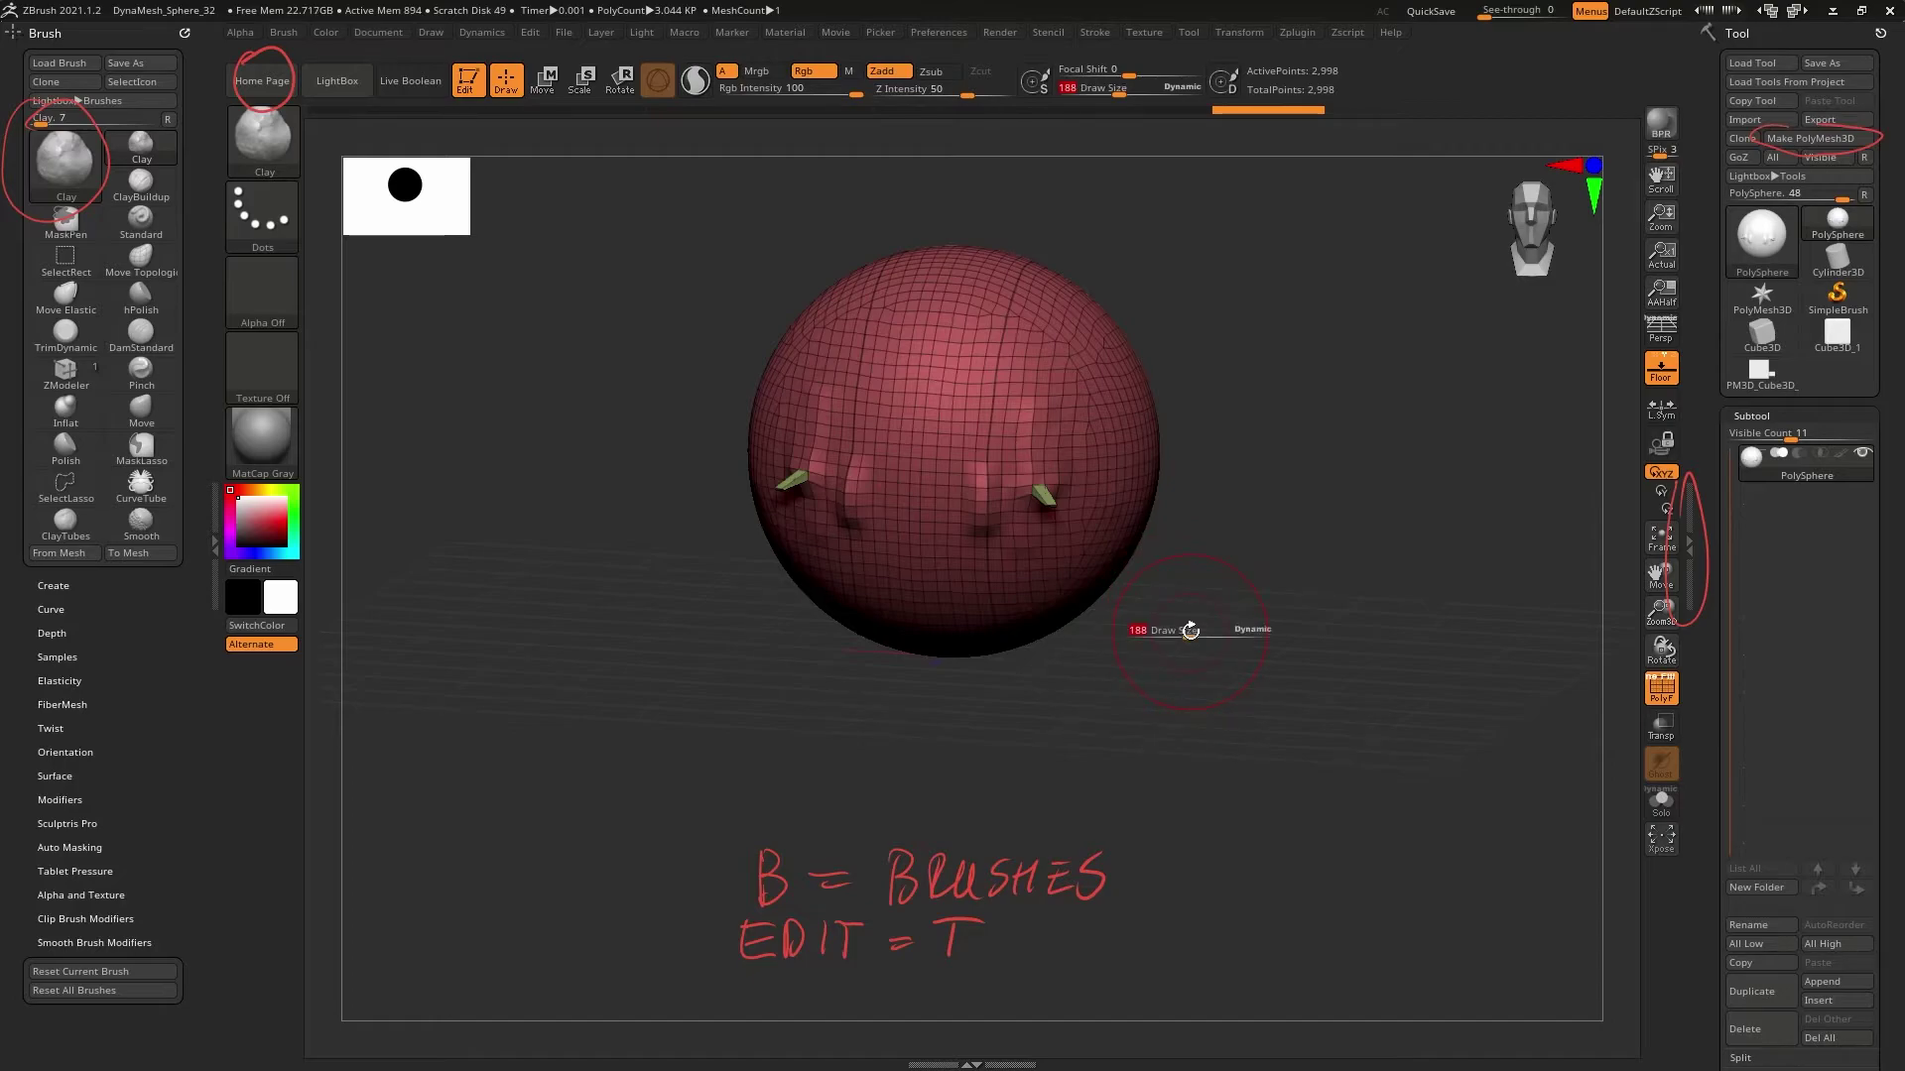
drag(1190, 633, 1234, 635)
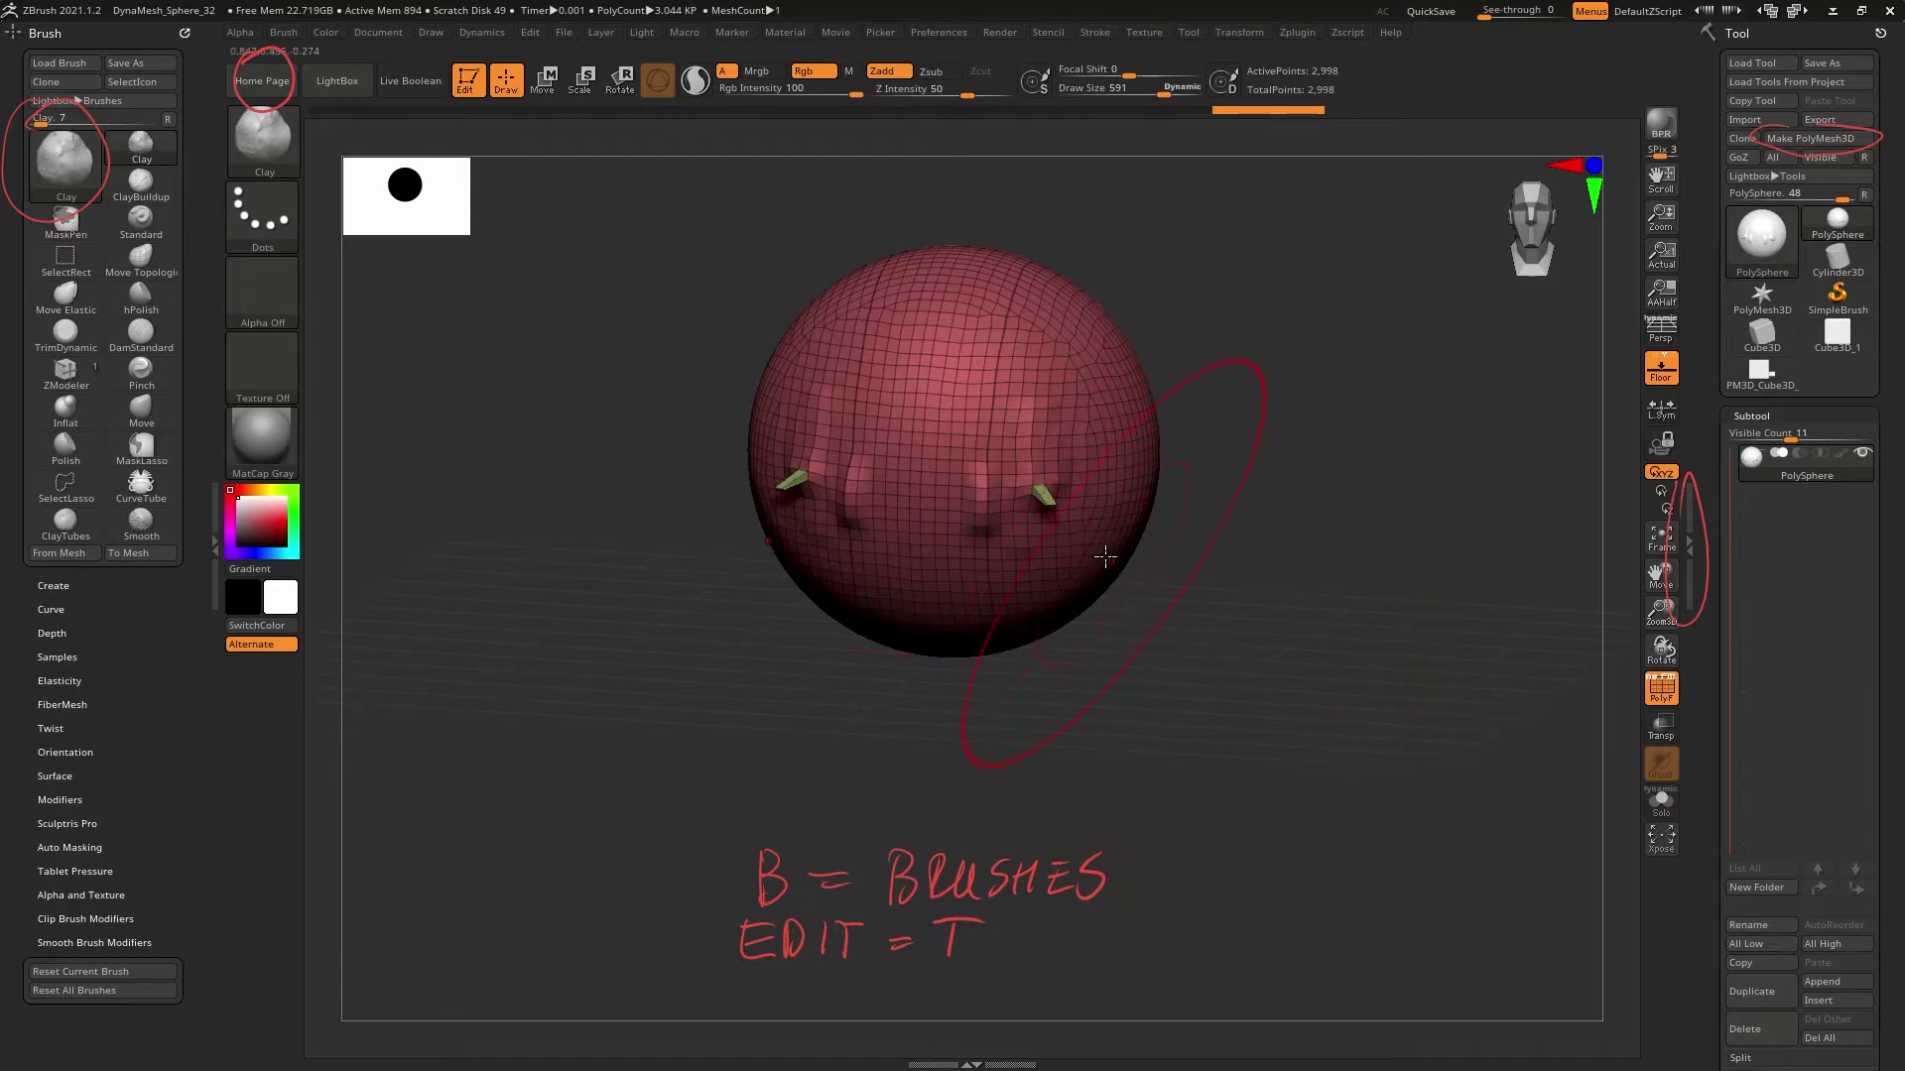
Smooth the ridges and extruded nubs on the front of the sphere with the Smooth brush
key(ctrl+z)
key(ctrl+z)
key(ctrl+z)
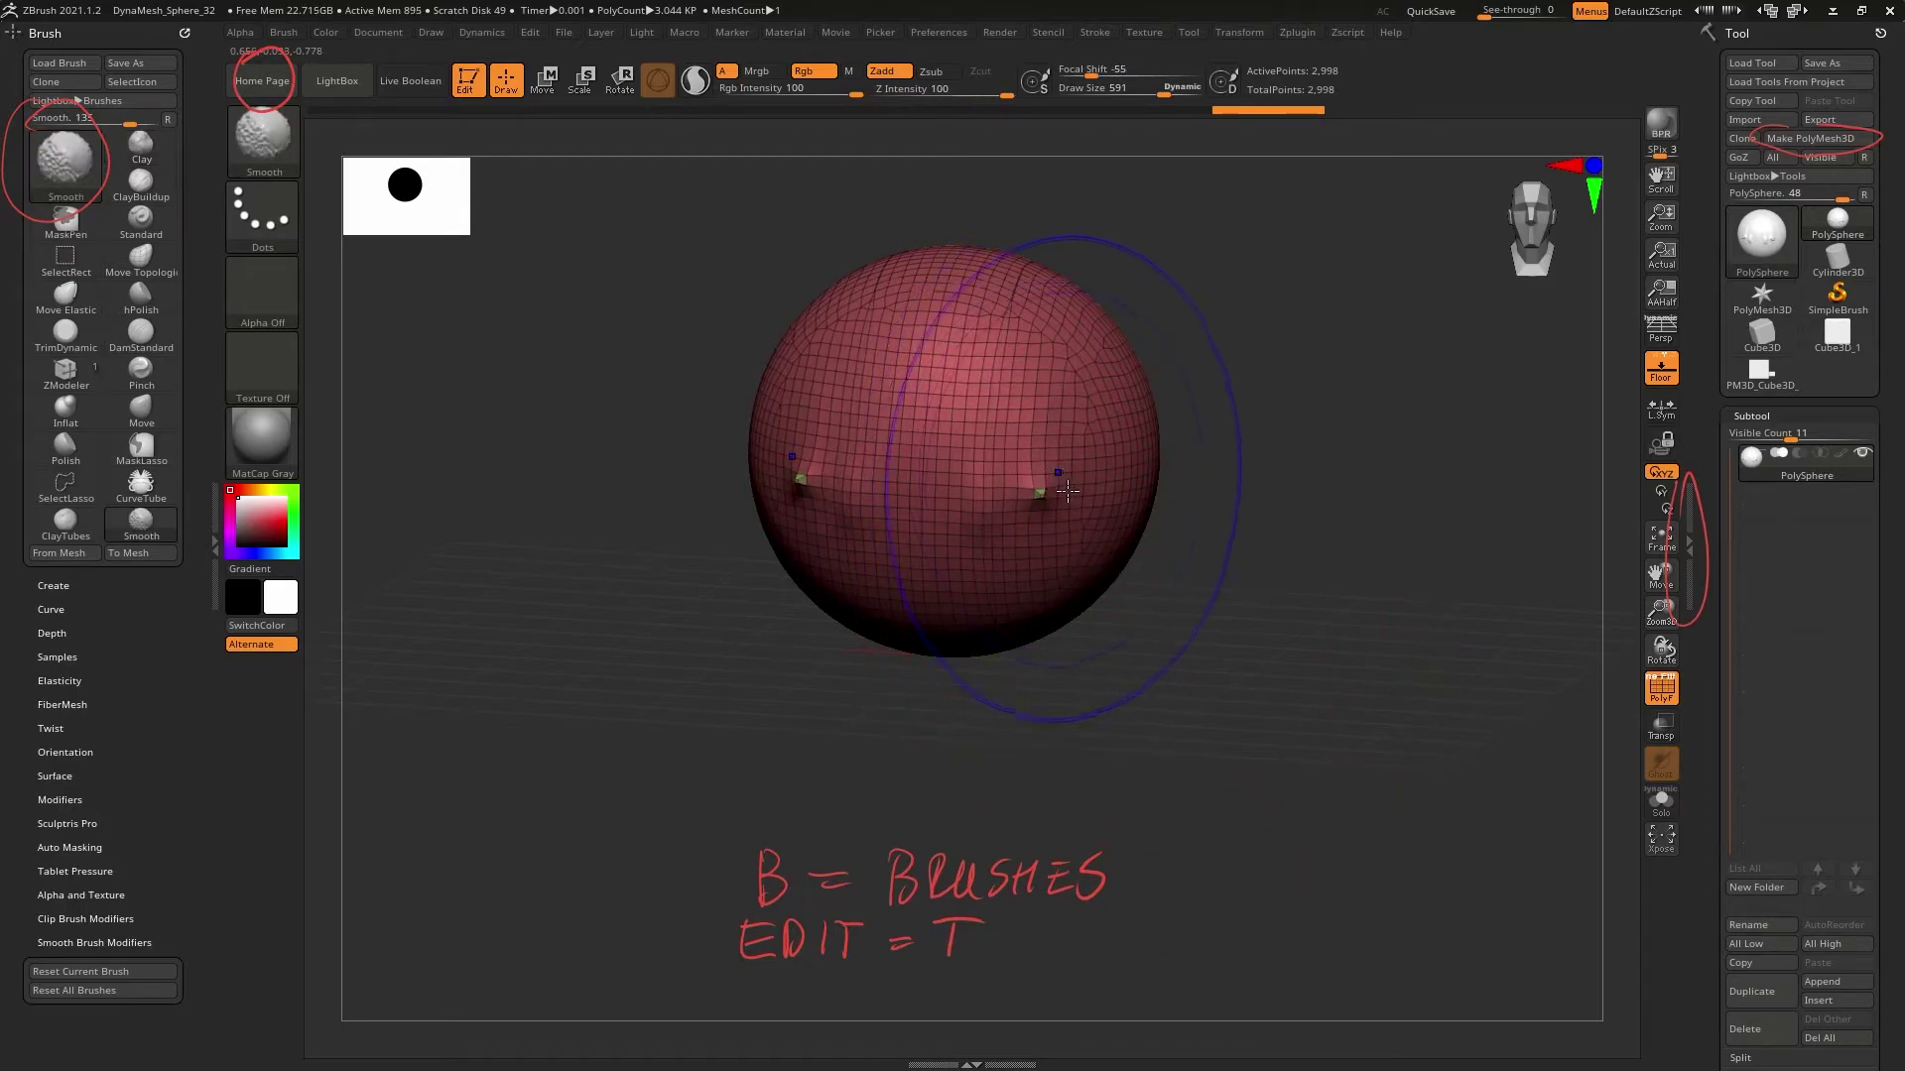
drag(1235, 684, 1249, 647)
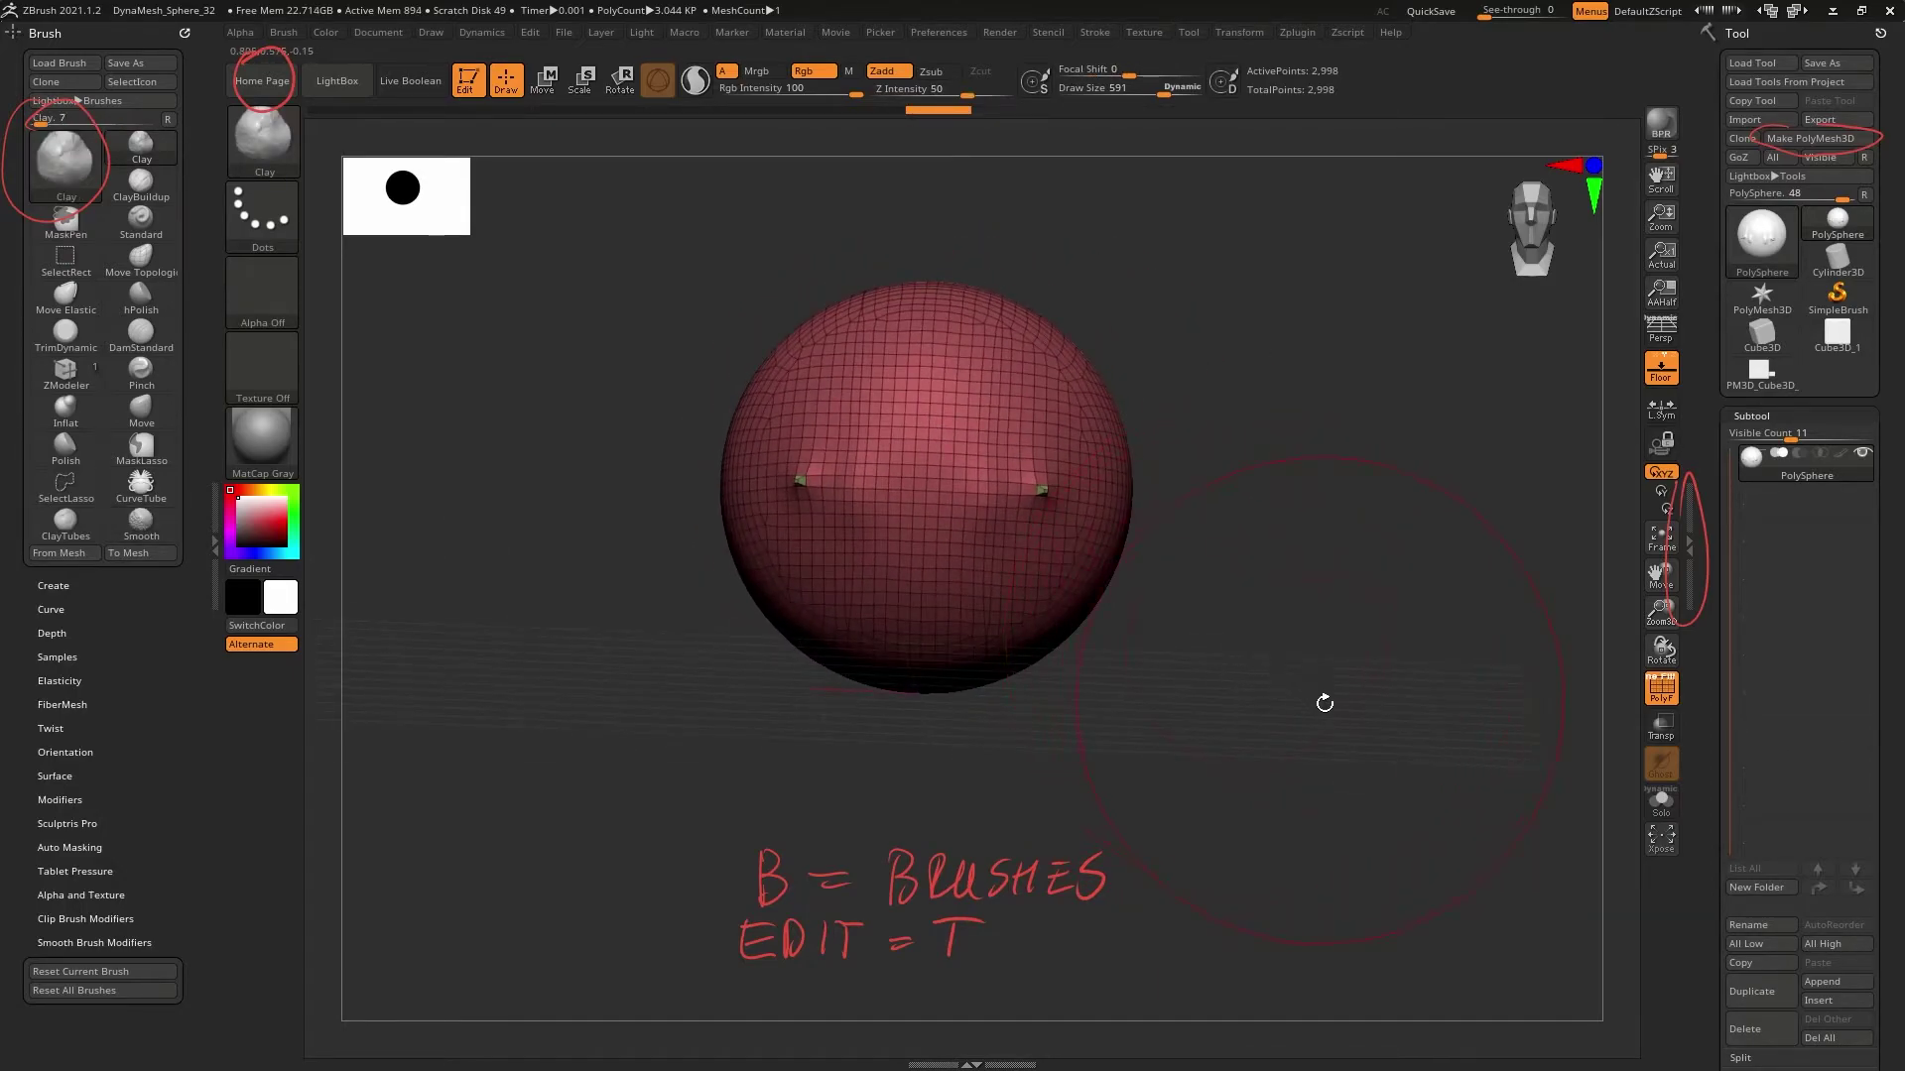
shift+drag(1322, 702, 1309, 698)
mouse_move(1242, 598)
mouse_down()
mouse_move(1266, 629)
mouse_move(1229, 625)
mouse_move(1219, 567)
mouse_move(1258, 643)
mouse_move(1238, 657)
mouse_move(1216, 591)
mouse_move(1273, 604)
mouse_up()
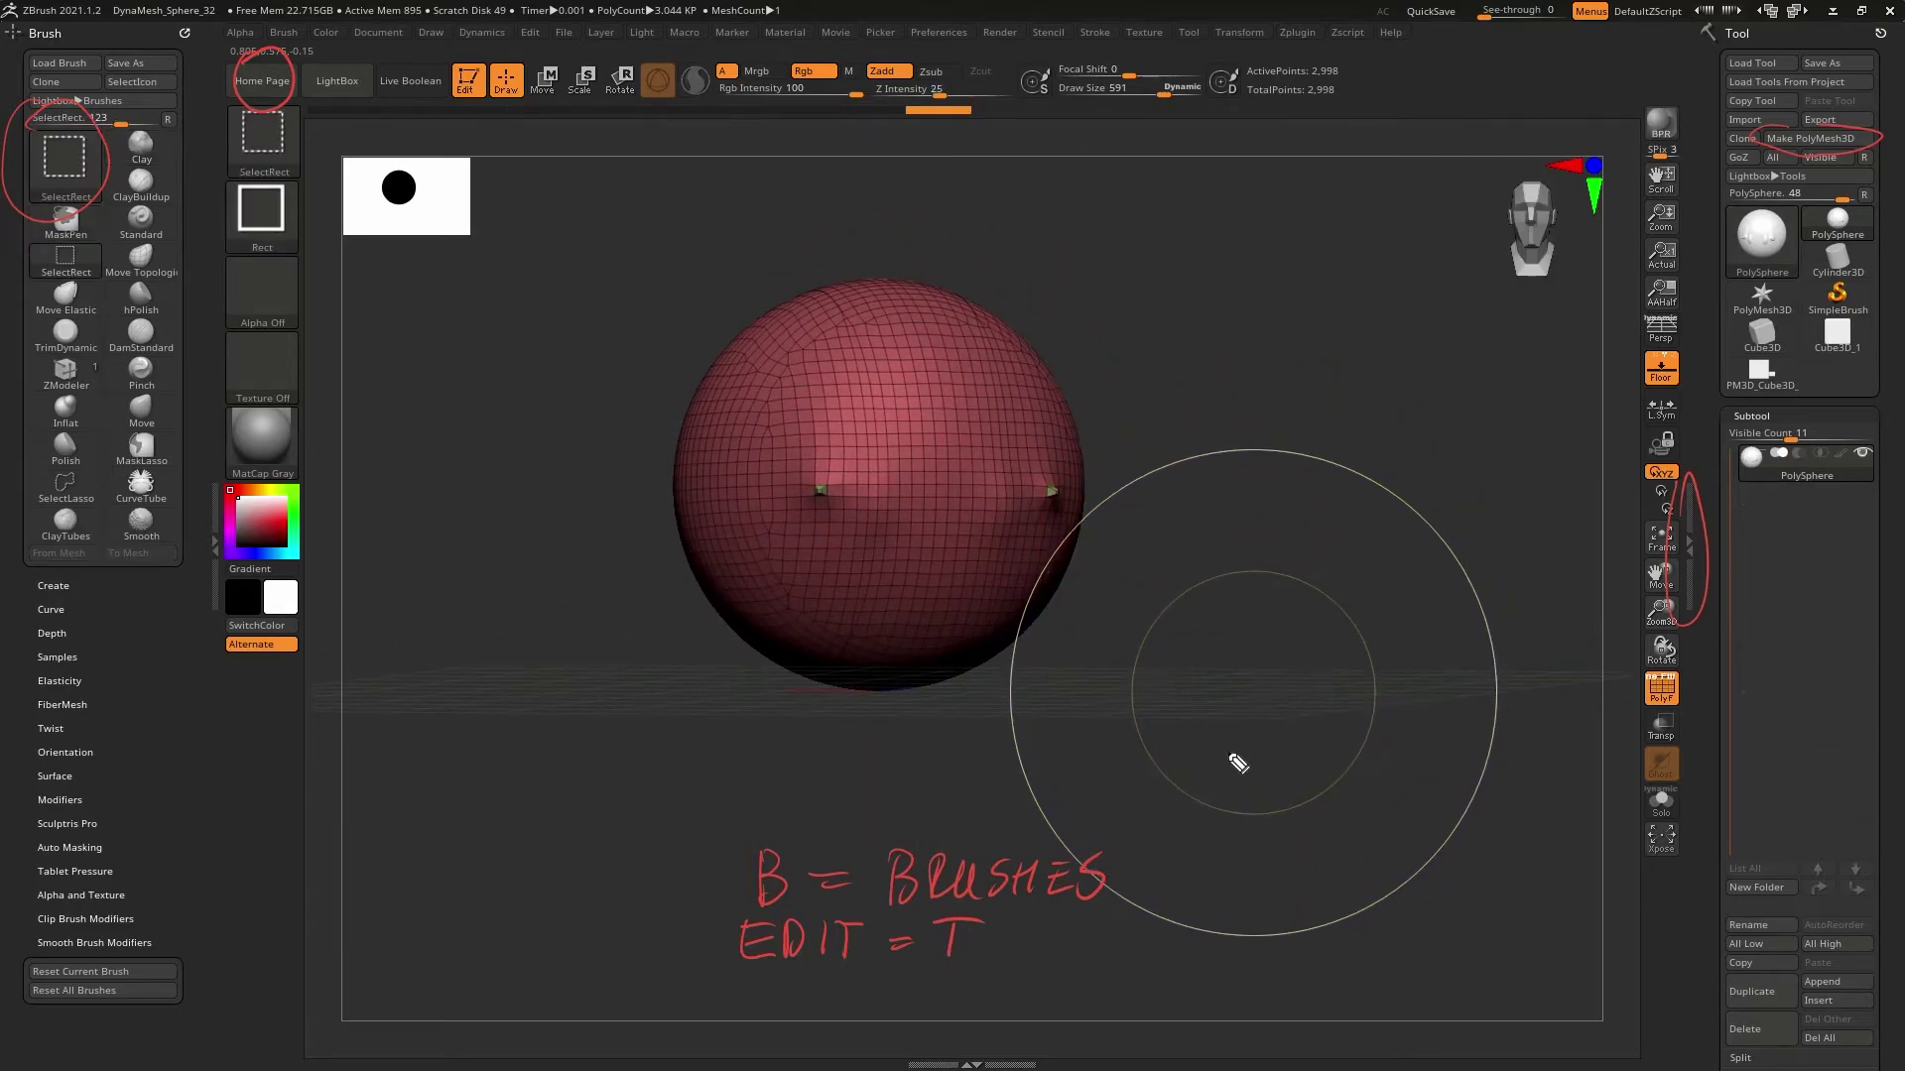
mouse_move(1205, 875)
mouse_down()
mouse_move(1276, 889)
mouse_move(1300, 863)
mouse_up()
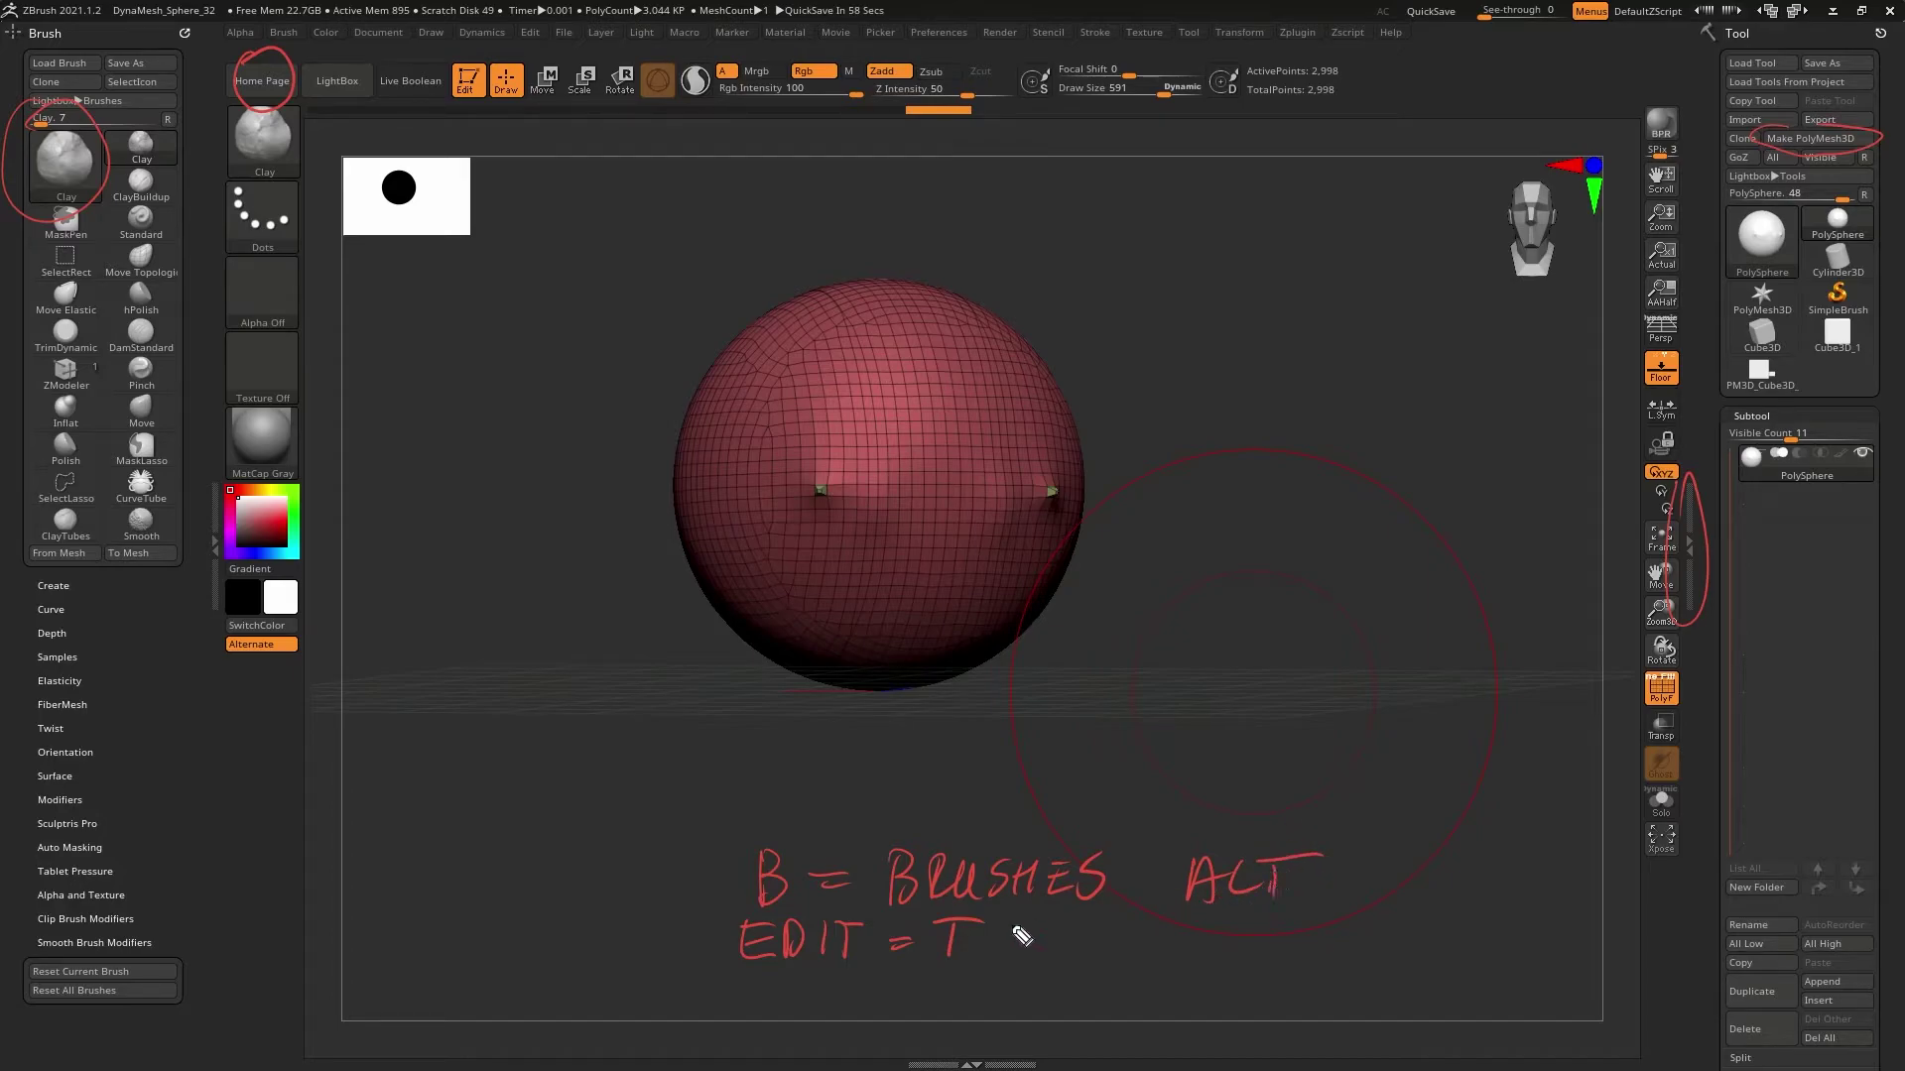
drag(425, 896, 559, 874)
drag(535, 876, 533, 913)
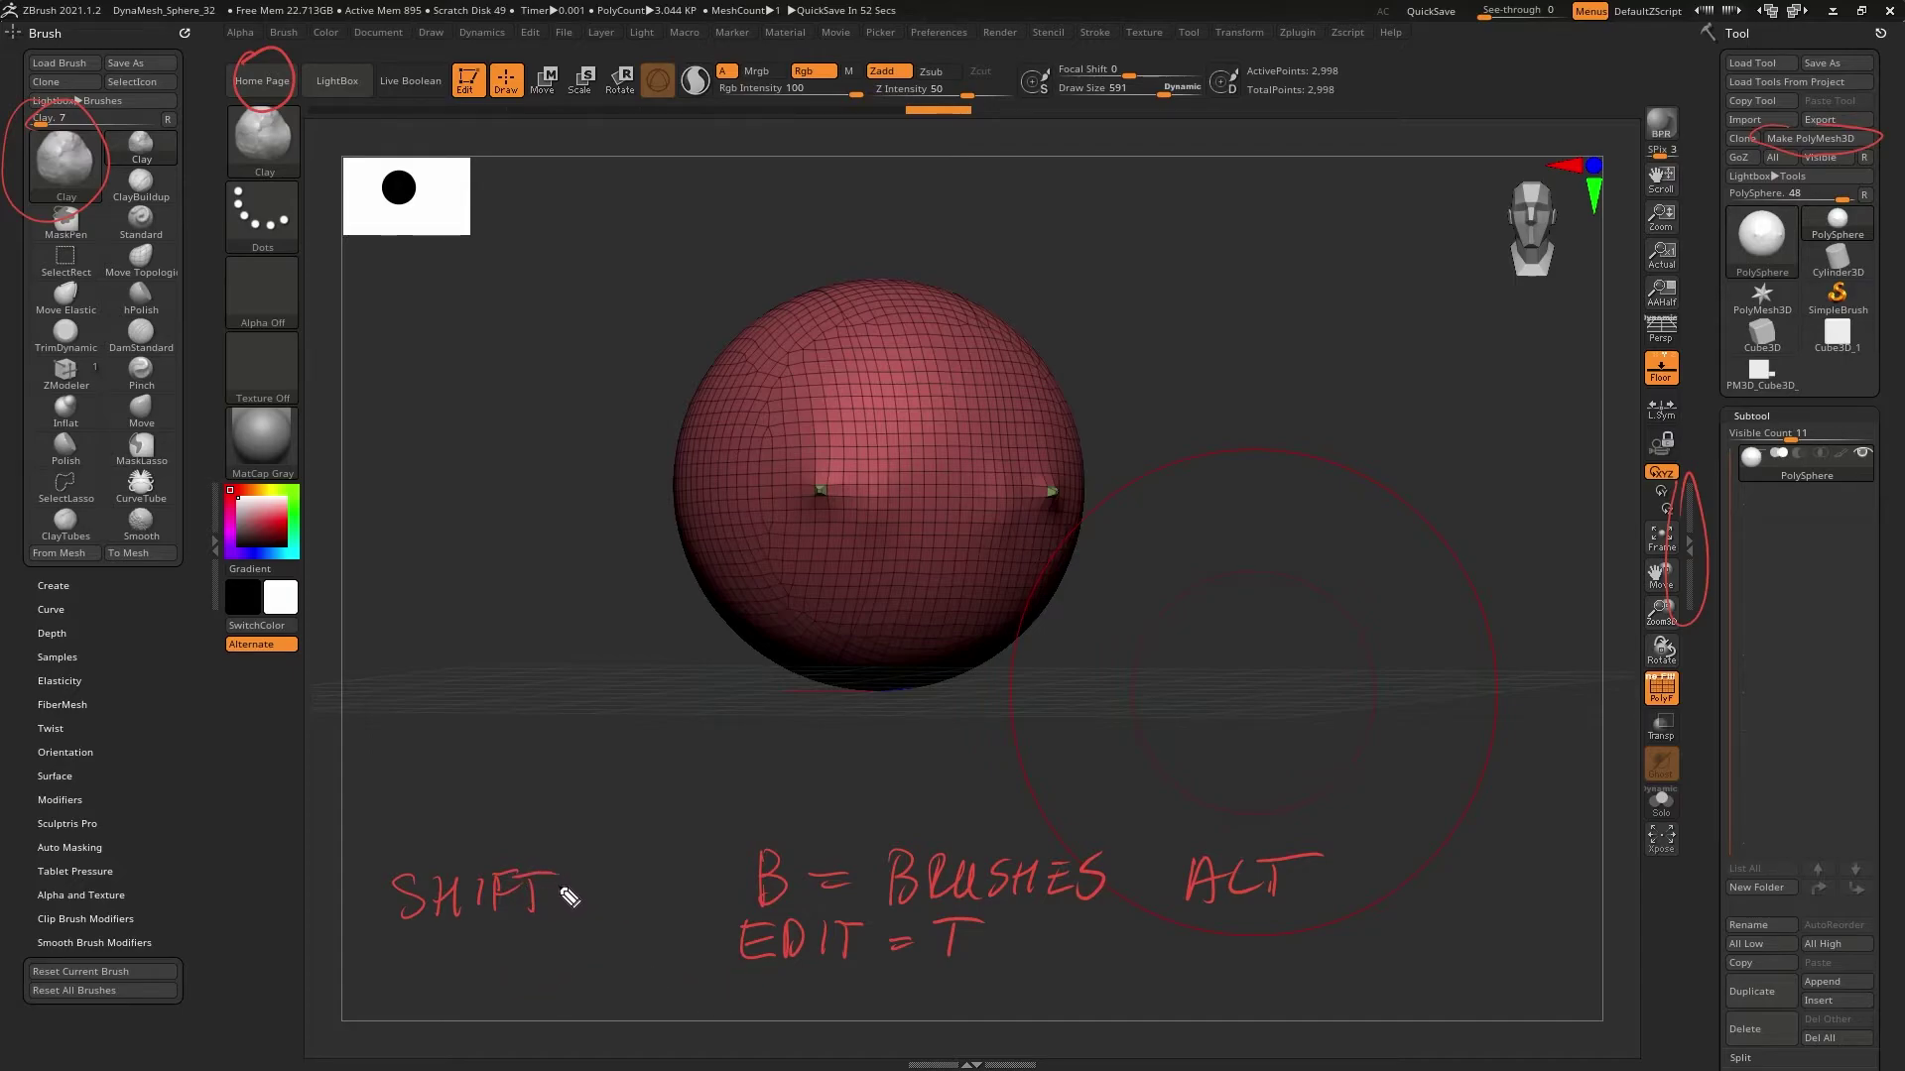
mouse_move(588, 881)
mouse_down()
mouse_move(567, 908)
mouse_move(675, 903)
mouse_up()
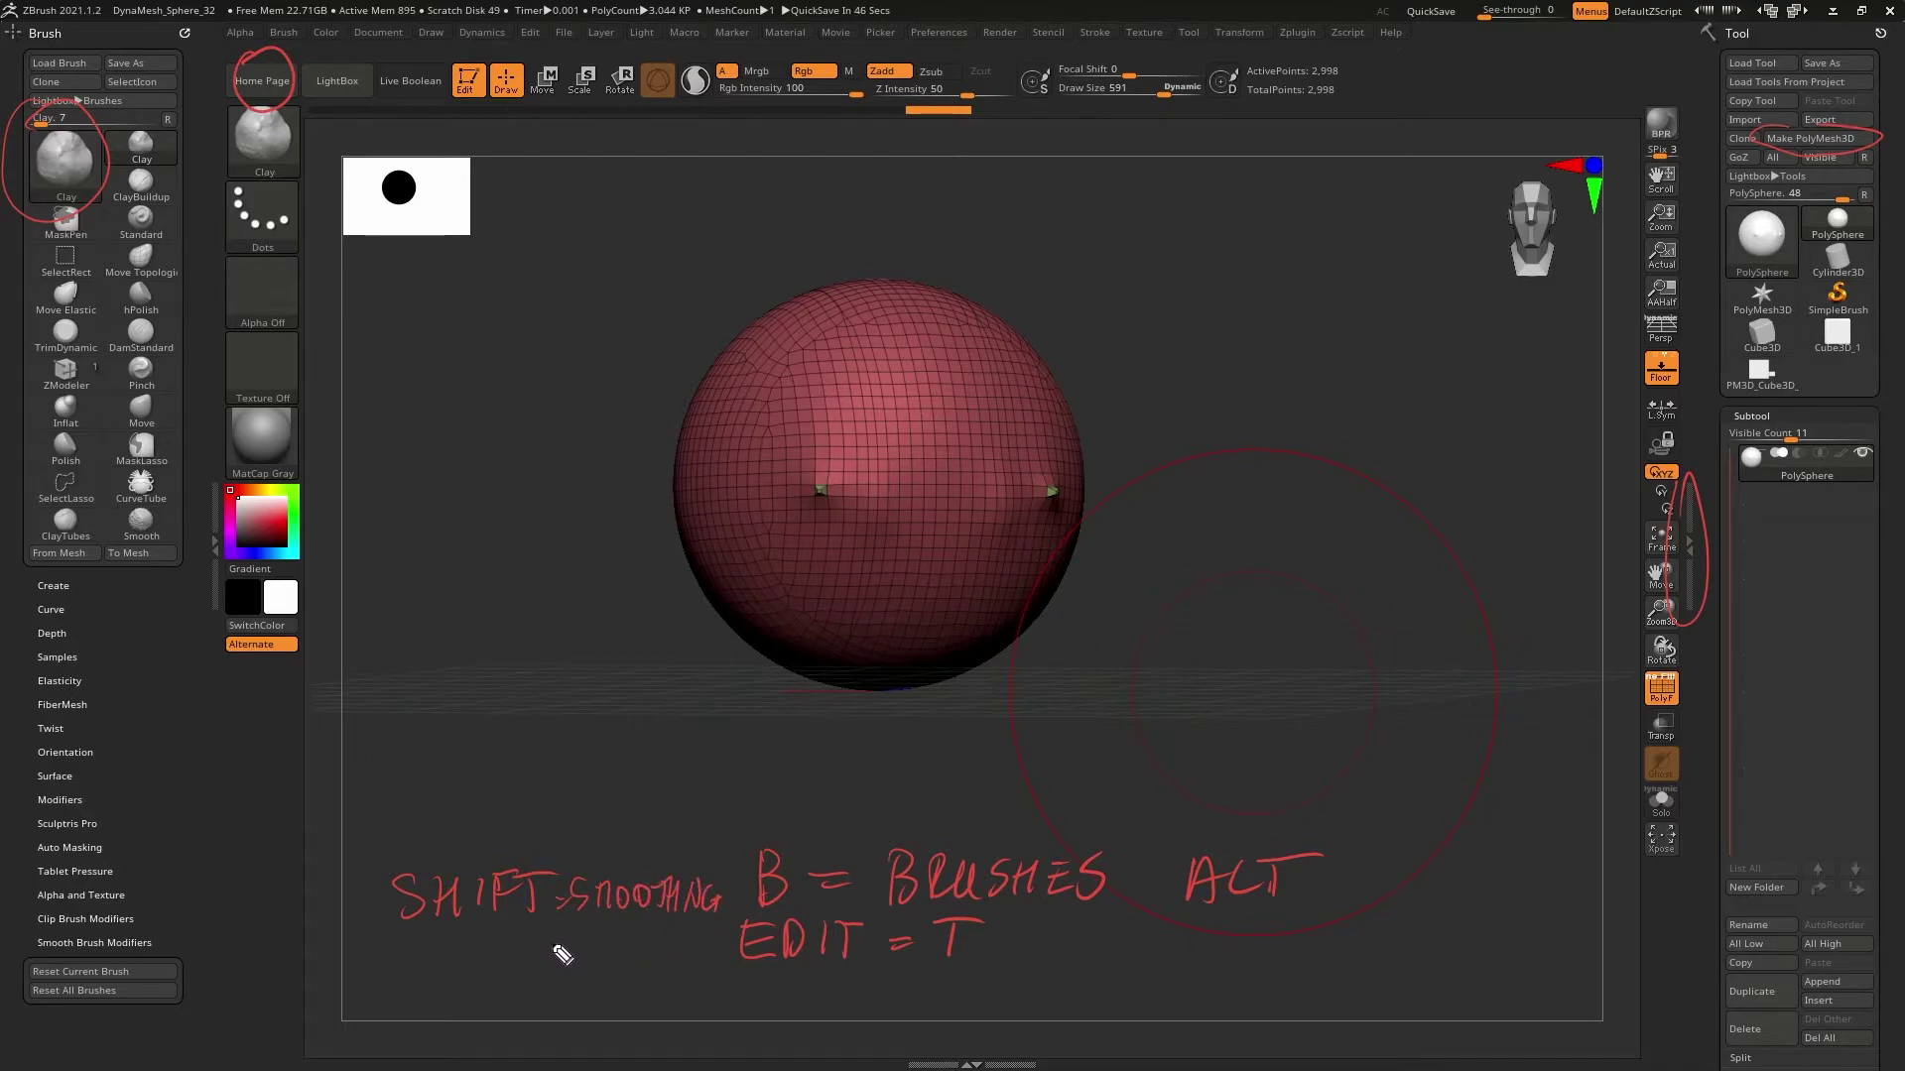
mouse_move(561, 933)
mouse_down()
mouse_move(545, 974)
mouse_move(608, 972)
mouse_move(617, 944)
mouse_move(686, 950)
mouse_move(704, 976)
mouse_up()
drag(1321, 878, 1345, 876)
mouse_move(1320, 890)
mouse_down()
mouse_move(1422, 892)
mouse_move(1439, 863)
mouse_move(1508, 892)
mouse_move(1539, 859)
mouse_up()
drag(1566, 865, 1559, 879)
drag(1387, 930, 1412, 948)
drag(1440, 932, 1533, 950)
mouse_move(1550, 943)
mouse_down()
mouse_move(1611, 921)
mouse_move(1629, 949)
mouse_up()
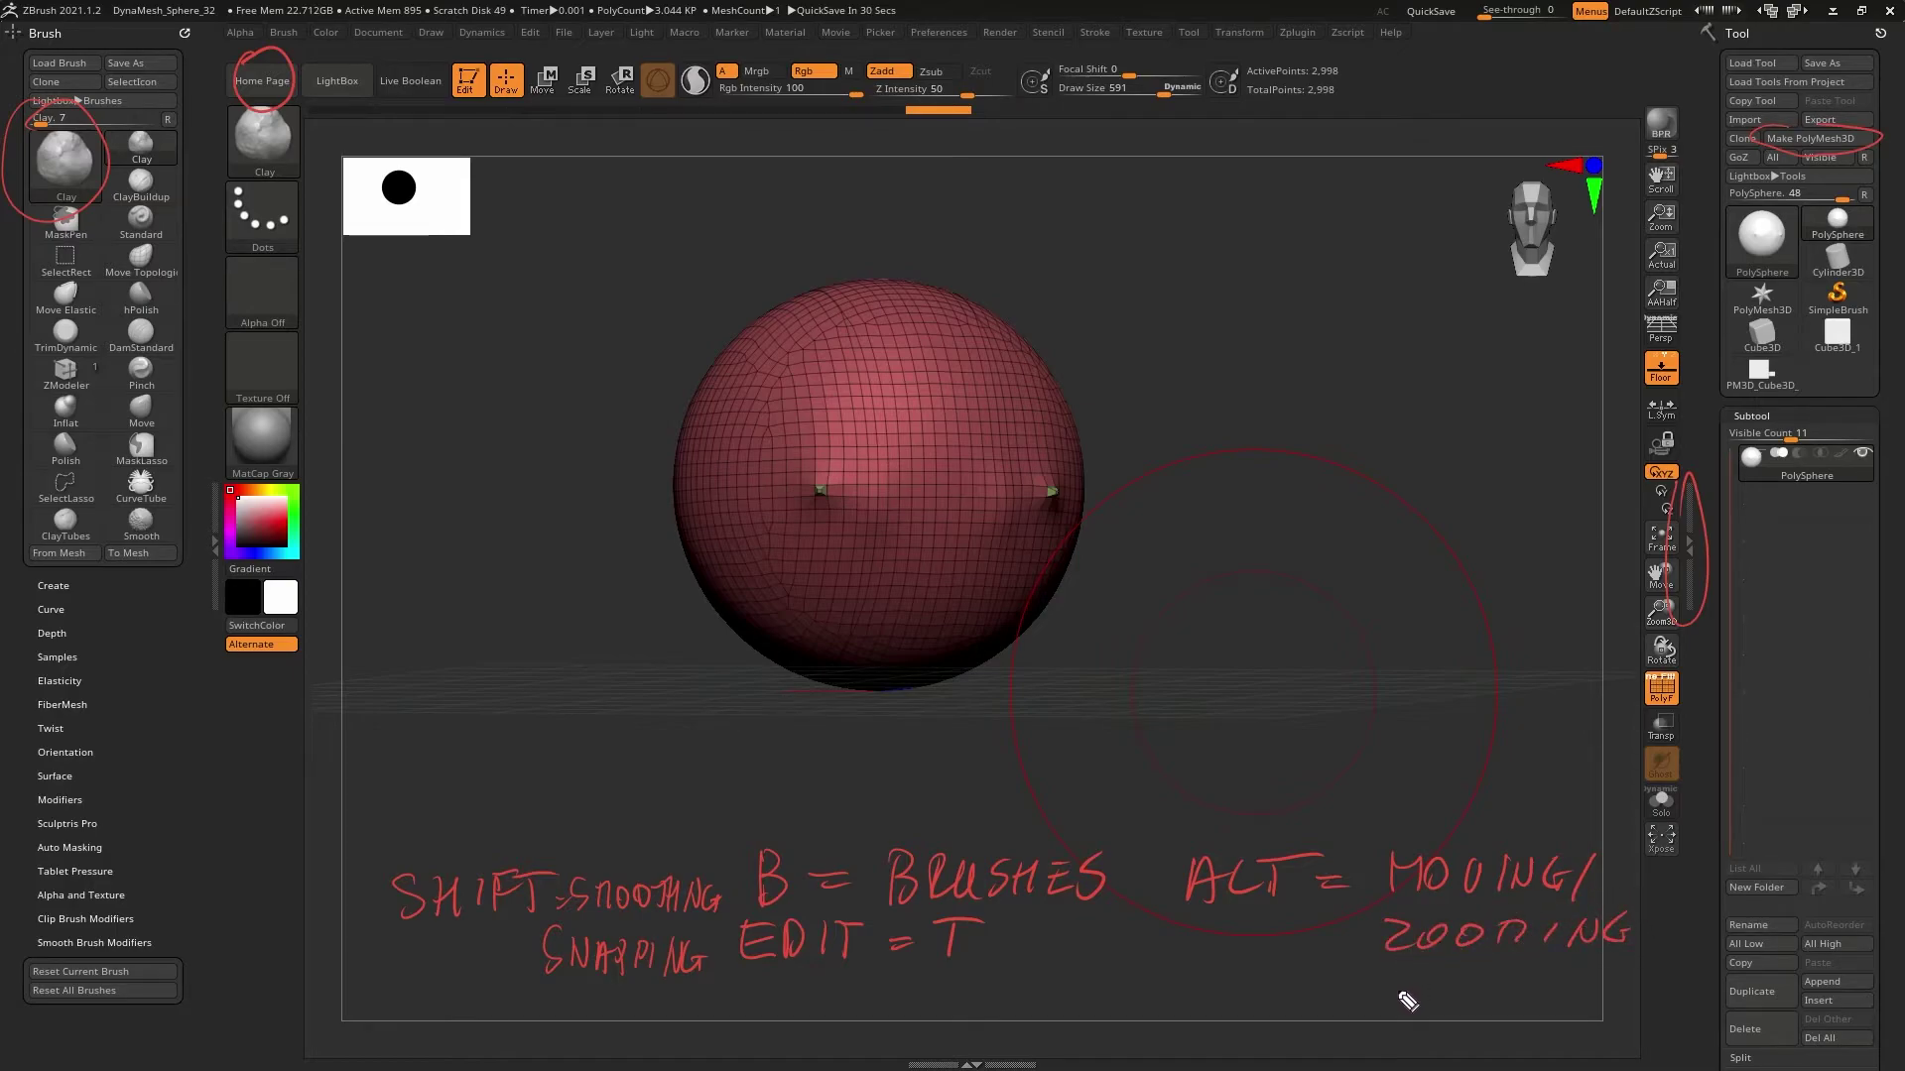
click(1402, 966)
mouse_move(1413, 980)
mouse_down()
mouse_move(1389, 1012)
mouse_move(1444, 982)
mouse_move(1473, 1012)
mouse_move(1516, 982)
mouse_up()
click(1502, 988)
click(1502, 1005)
drag(1527, 980, 1525, 1006)
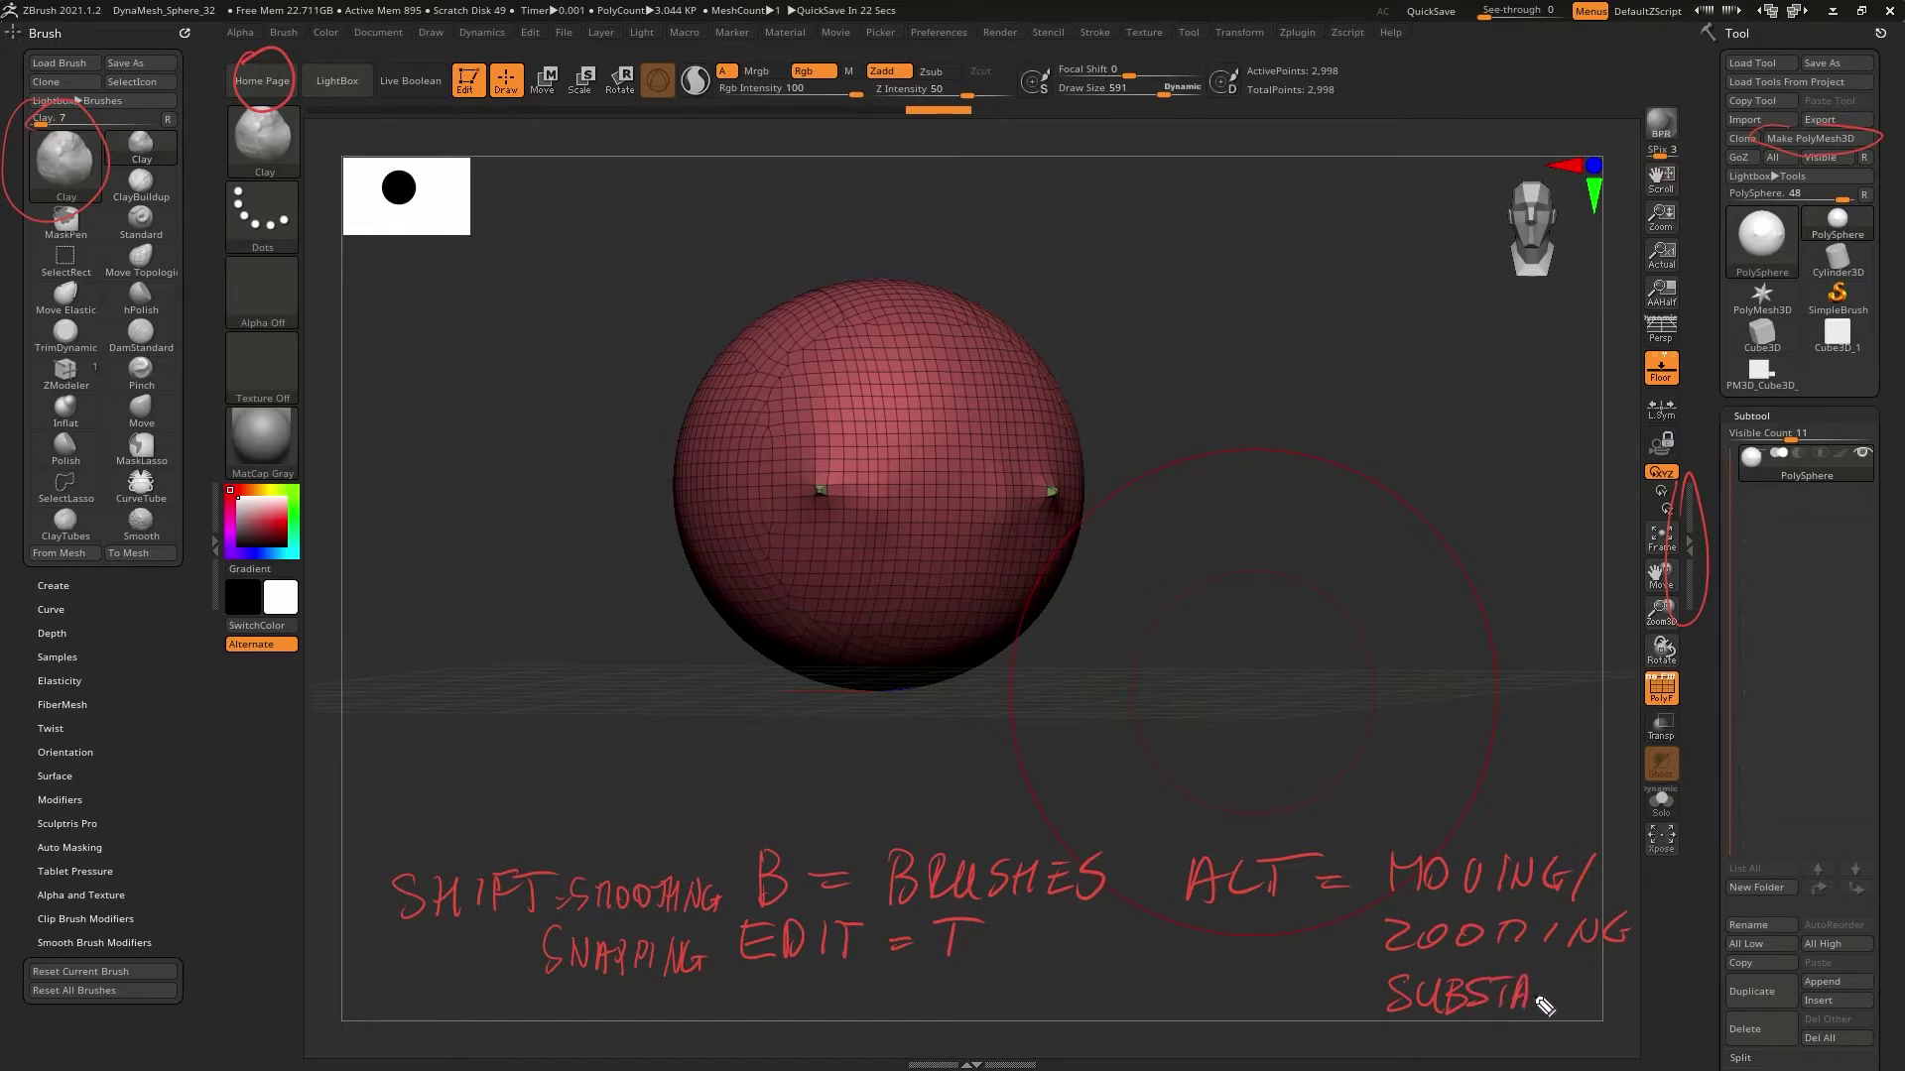
mouse_move(1553, 990)
mouse_down()
mouse_move(1633, 1012)
mouse_move(1773, 1001)
mouse_up()
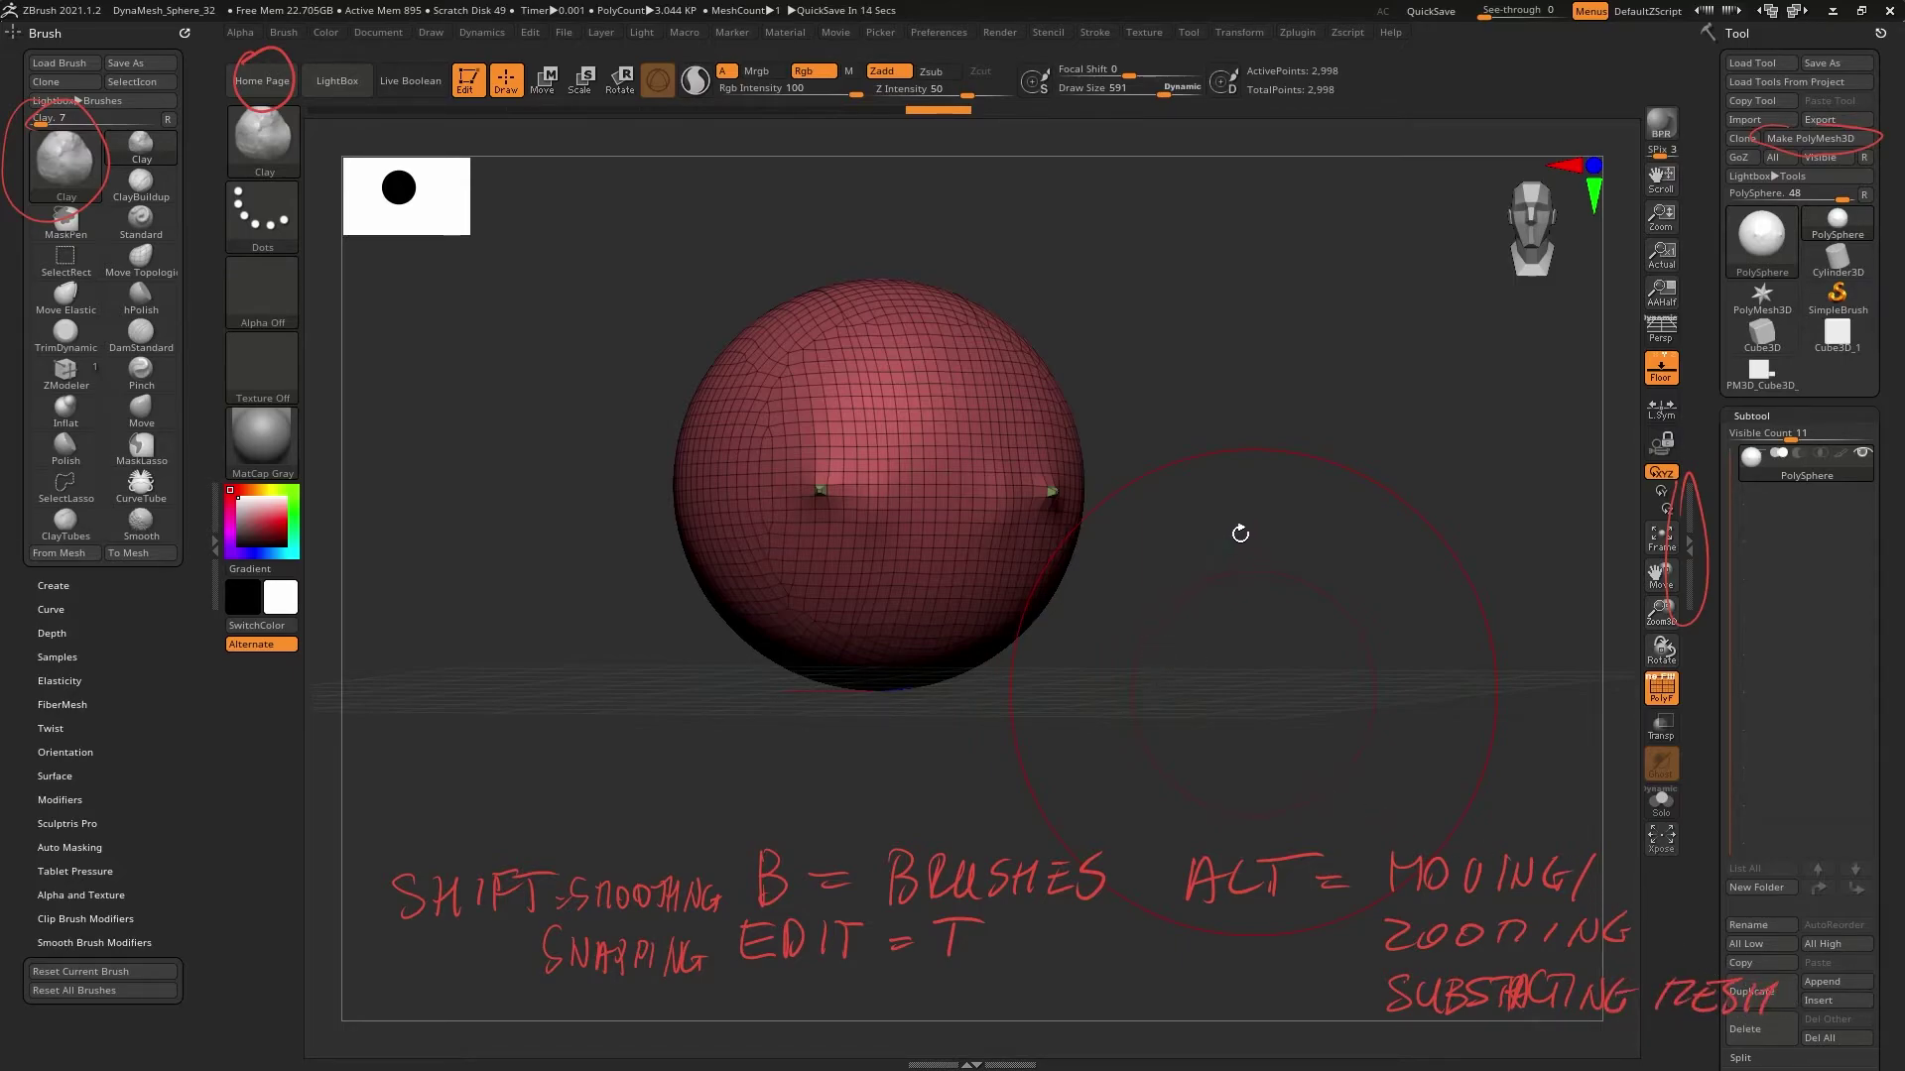
Rotate the view around the sphere and zoom out until the sphere is small on the canvas
drag(1206, 603, 1140, 566)
drag(1177, 629, 1172, 629)
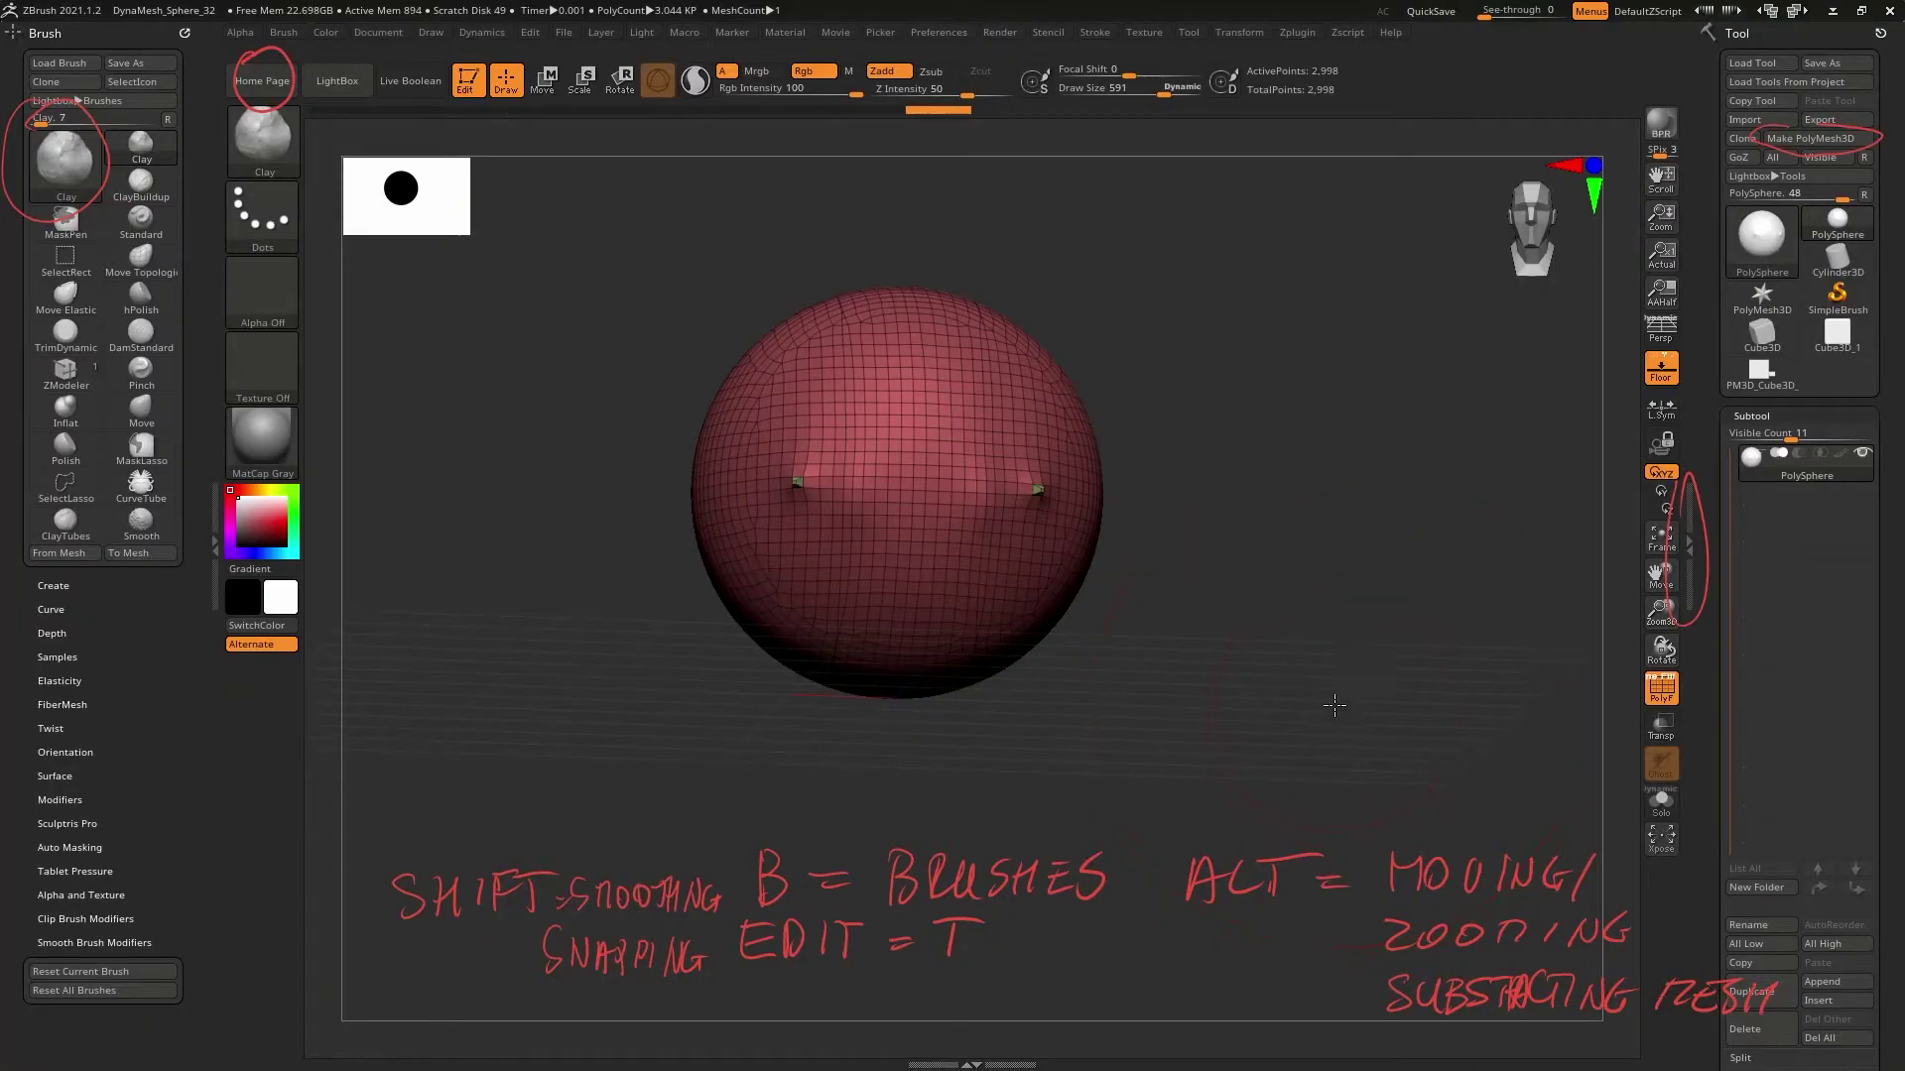
mouse_move(1334, 705)
alt+mouse_down()
mouse_move(1037, 663)
mouse_move(995, 675)
mouse_move(1512, 693)
mouse_move(902, 669)
mouse_move(1508, 714)
mouse_move(1260, 647)
mouse_move(935, 659)
mouse_move(1609, 721)
mouse_move(1127, 651)
mouse_move(1318, 701)
alt+mouse_up()
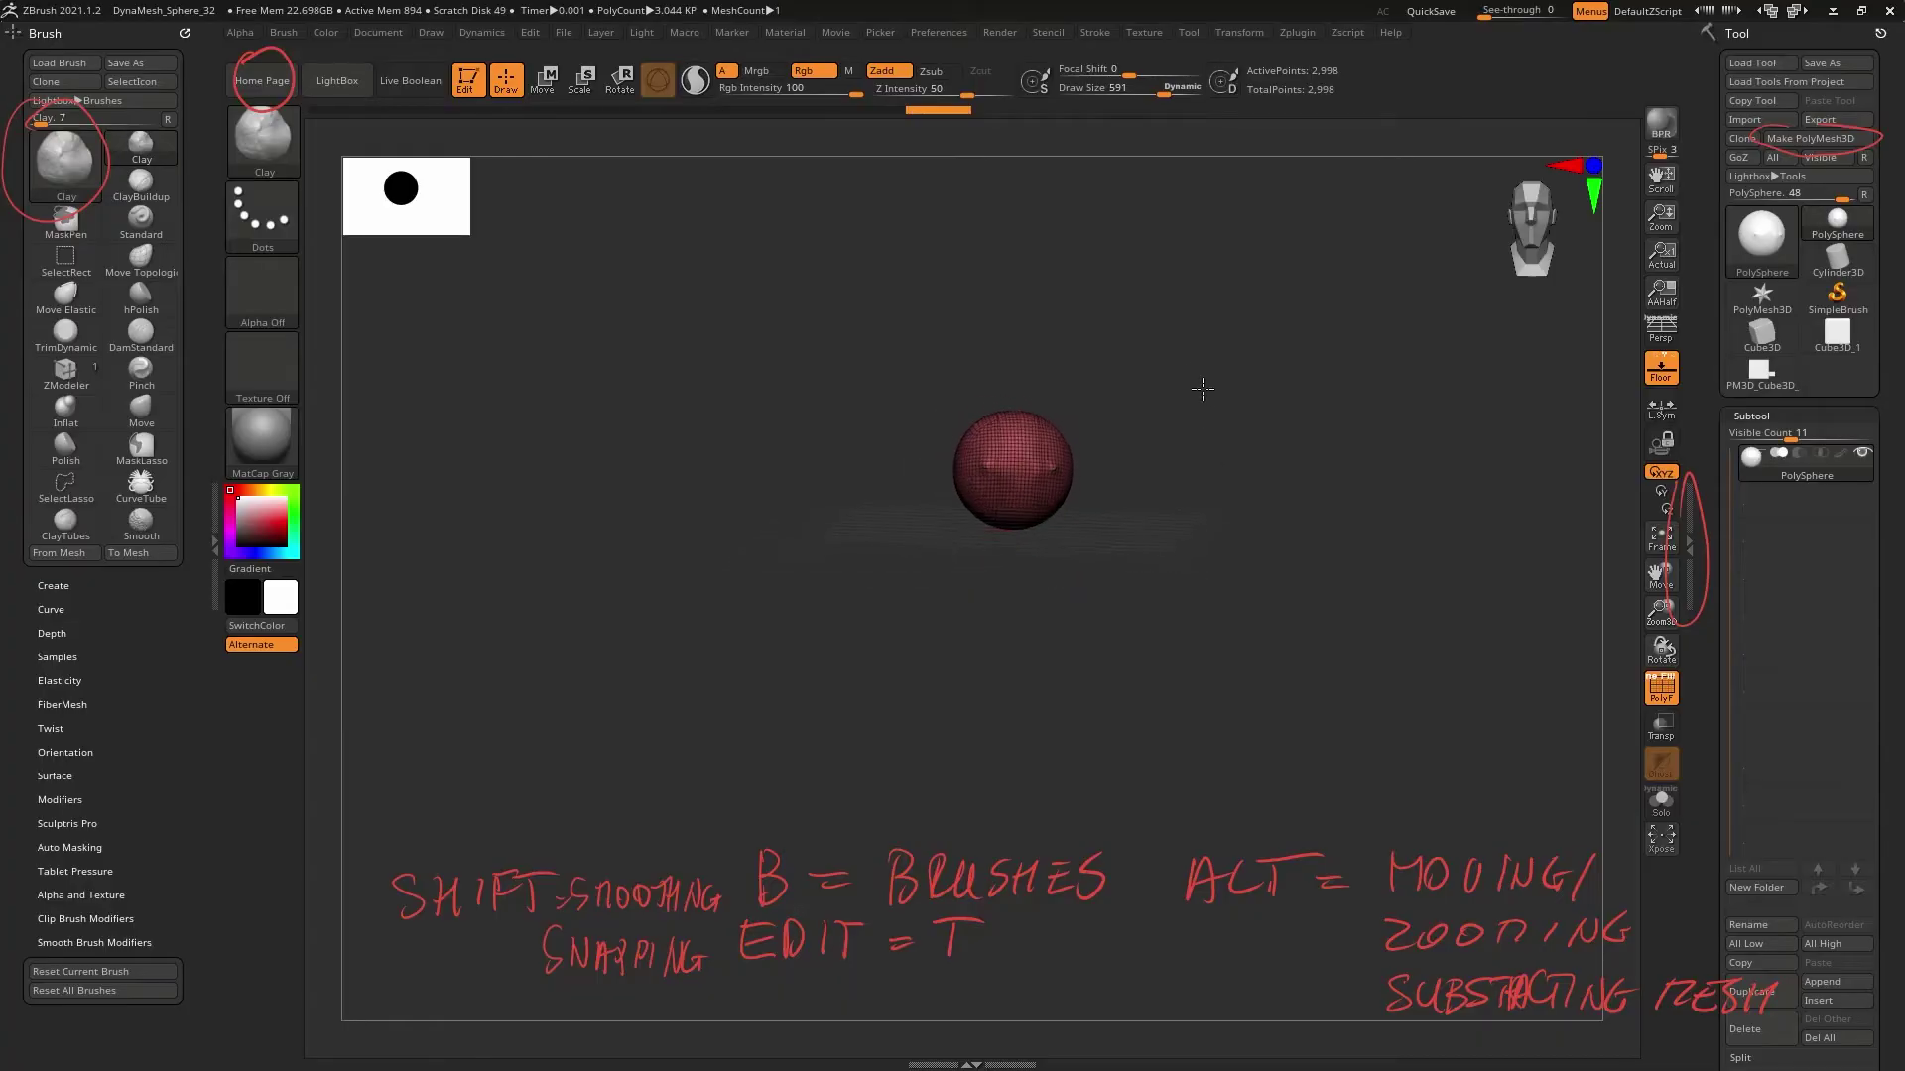
Set the brush's Draw Size to 208 and smooth away the two nubs and ridge on the sphere's front
alt+drag(1197, 513, 1139, 477)
alt+drag(1182, 784, 1209, 848)
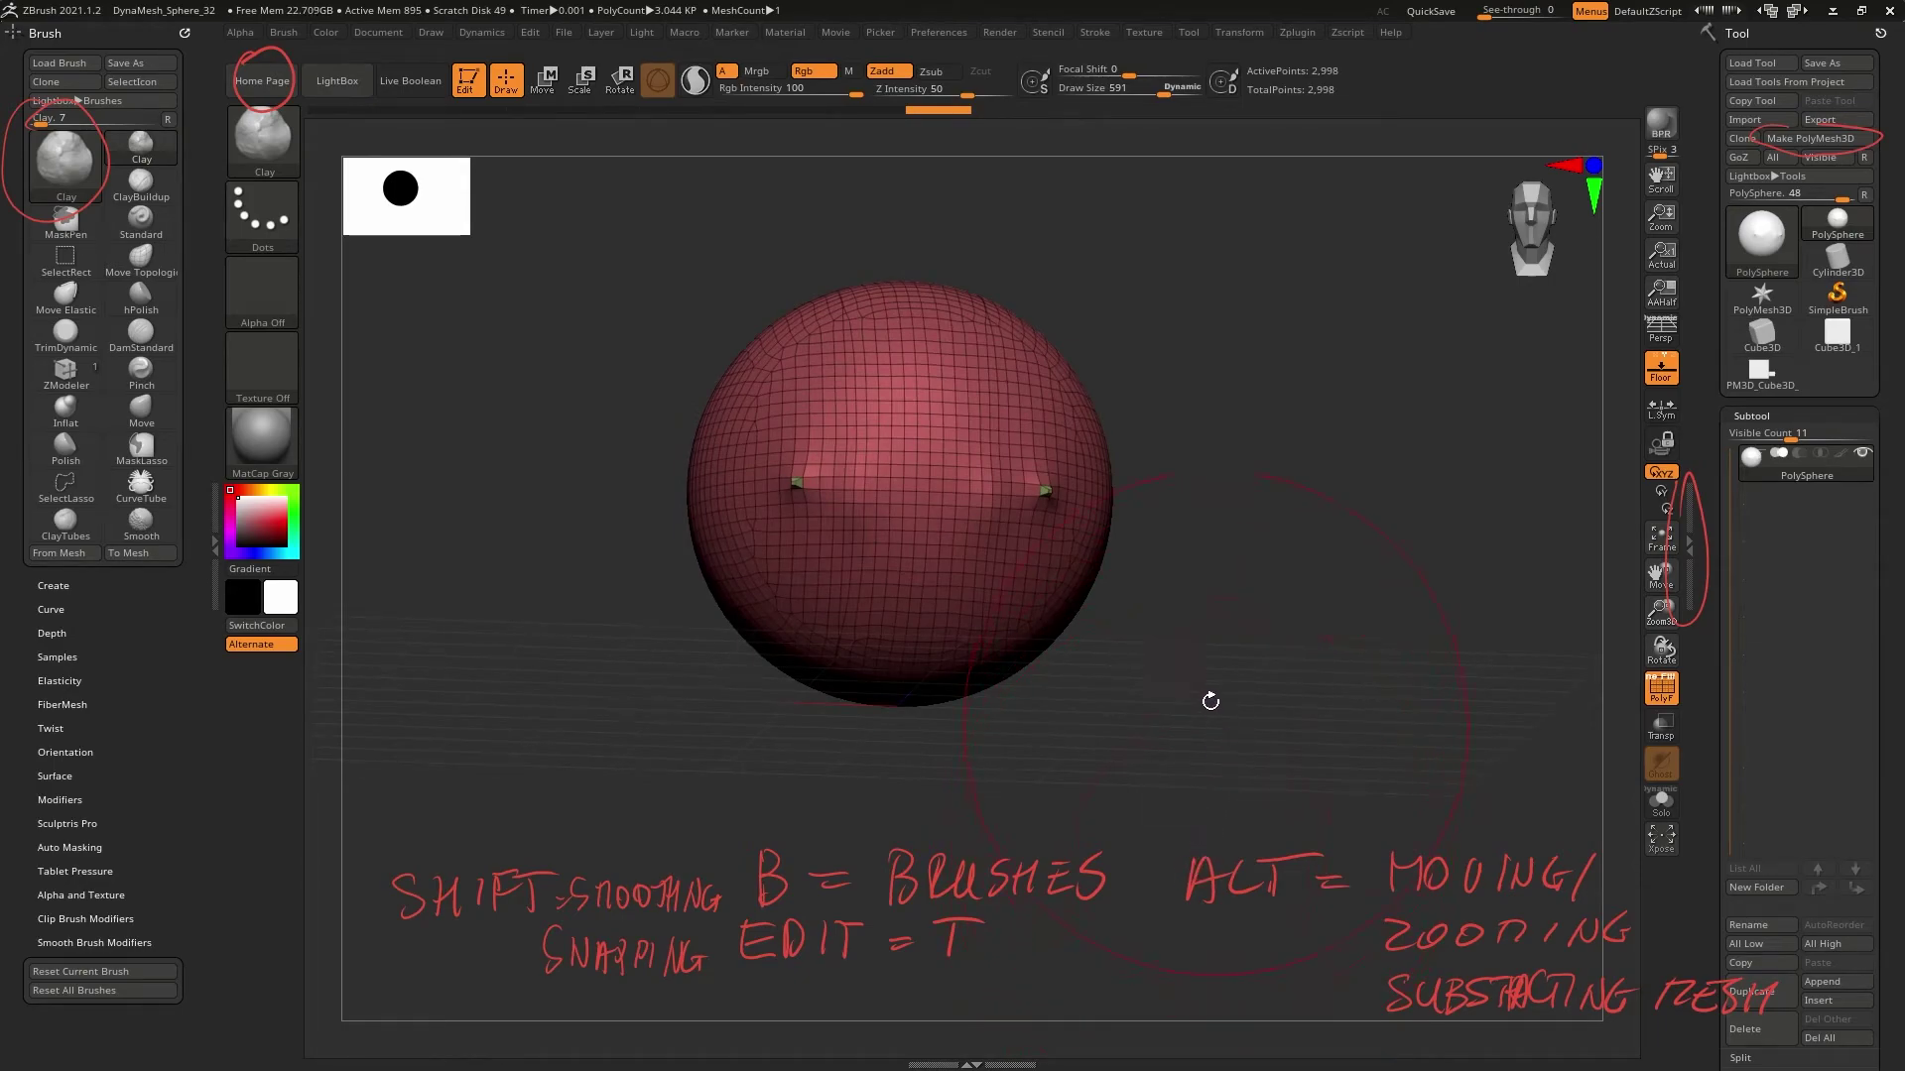
mouse_move(1194, 661)
mouse_down()
mouse_move(1156, 659)
mouse_move(1191, 672)
mouse_move(1156, 676)
mouse_move(1195, 716)
mouse_move(1266, 730)
mouse_move(1226, 674)
mouse_move(1161, 671)
mouse_move(1268, 659)
mouse_move(1147, 642)
mouse_up()
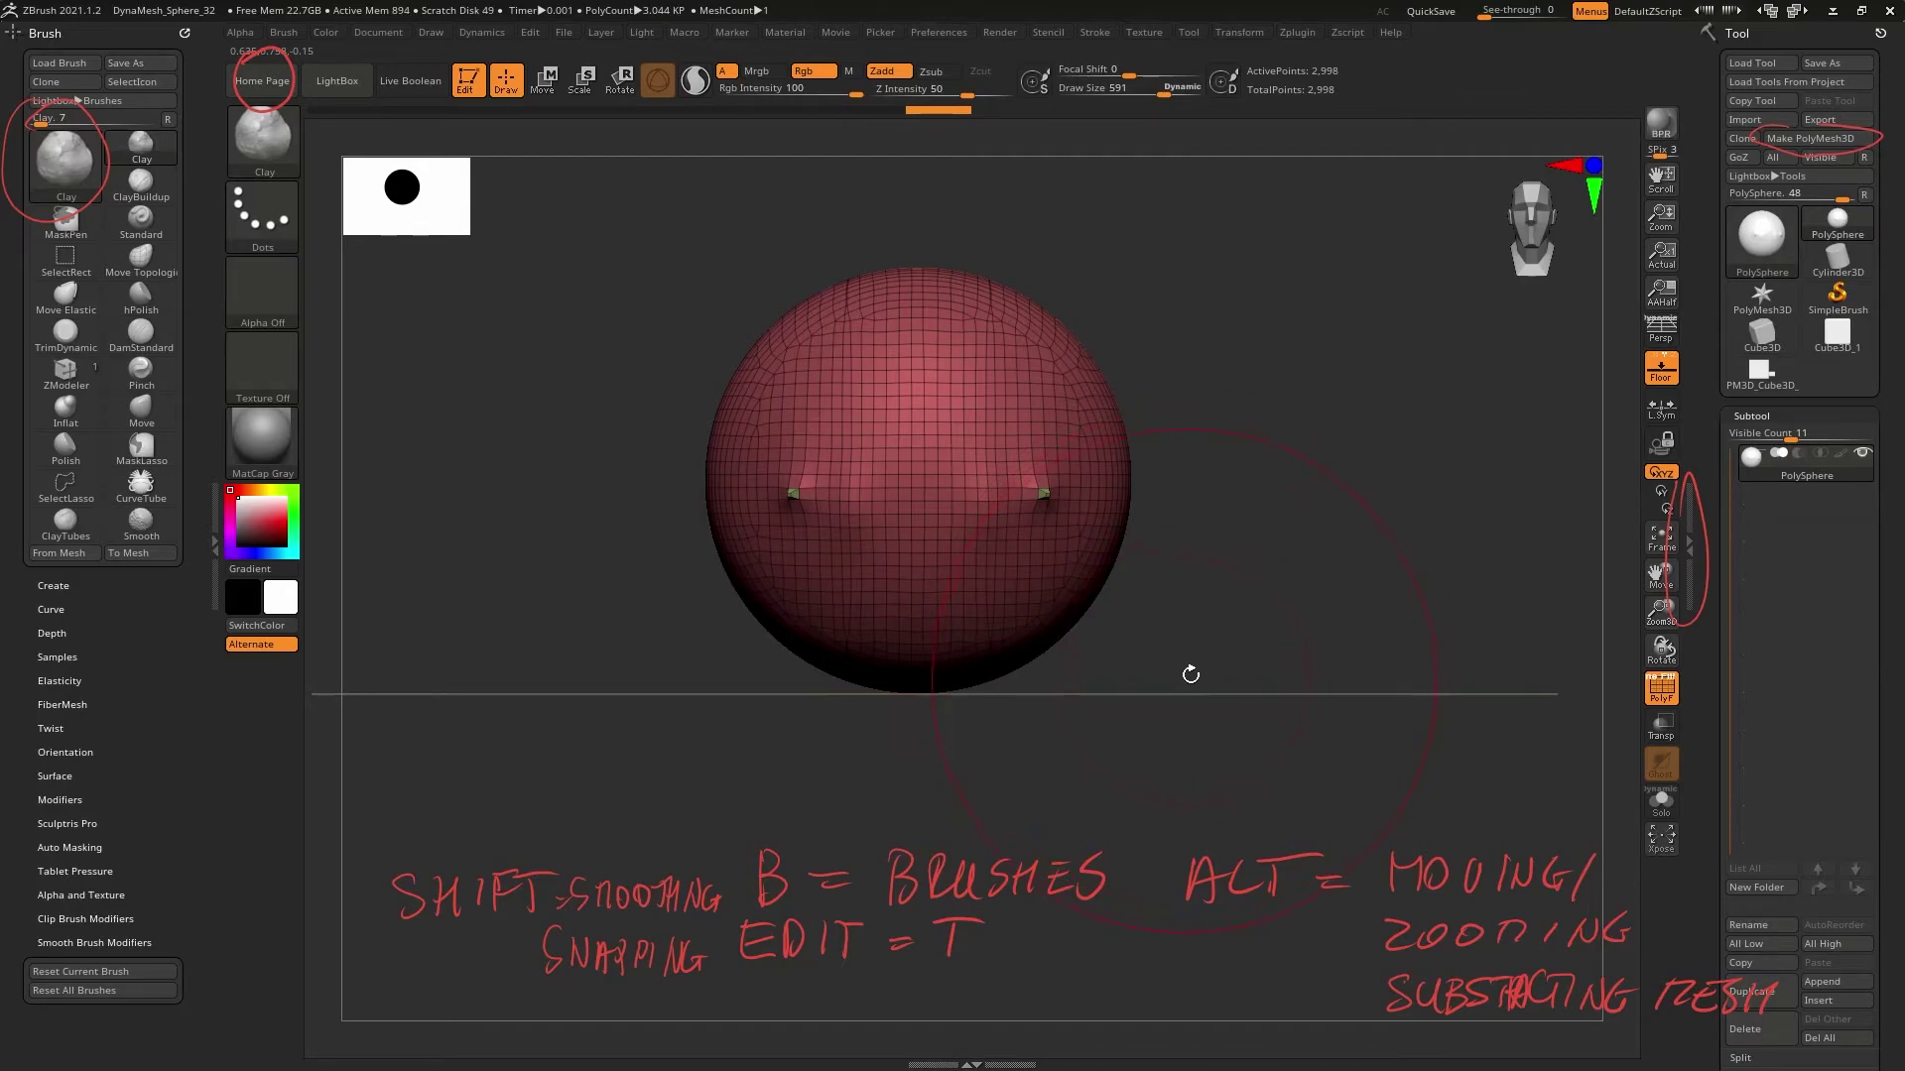
key(s)
drag(1272, 615, 1245, 617)
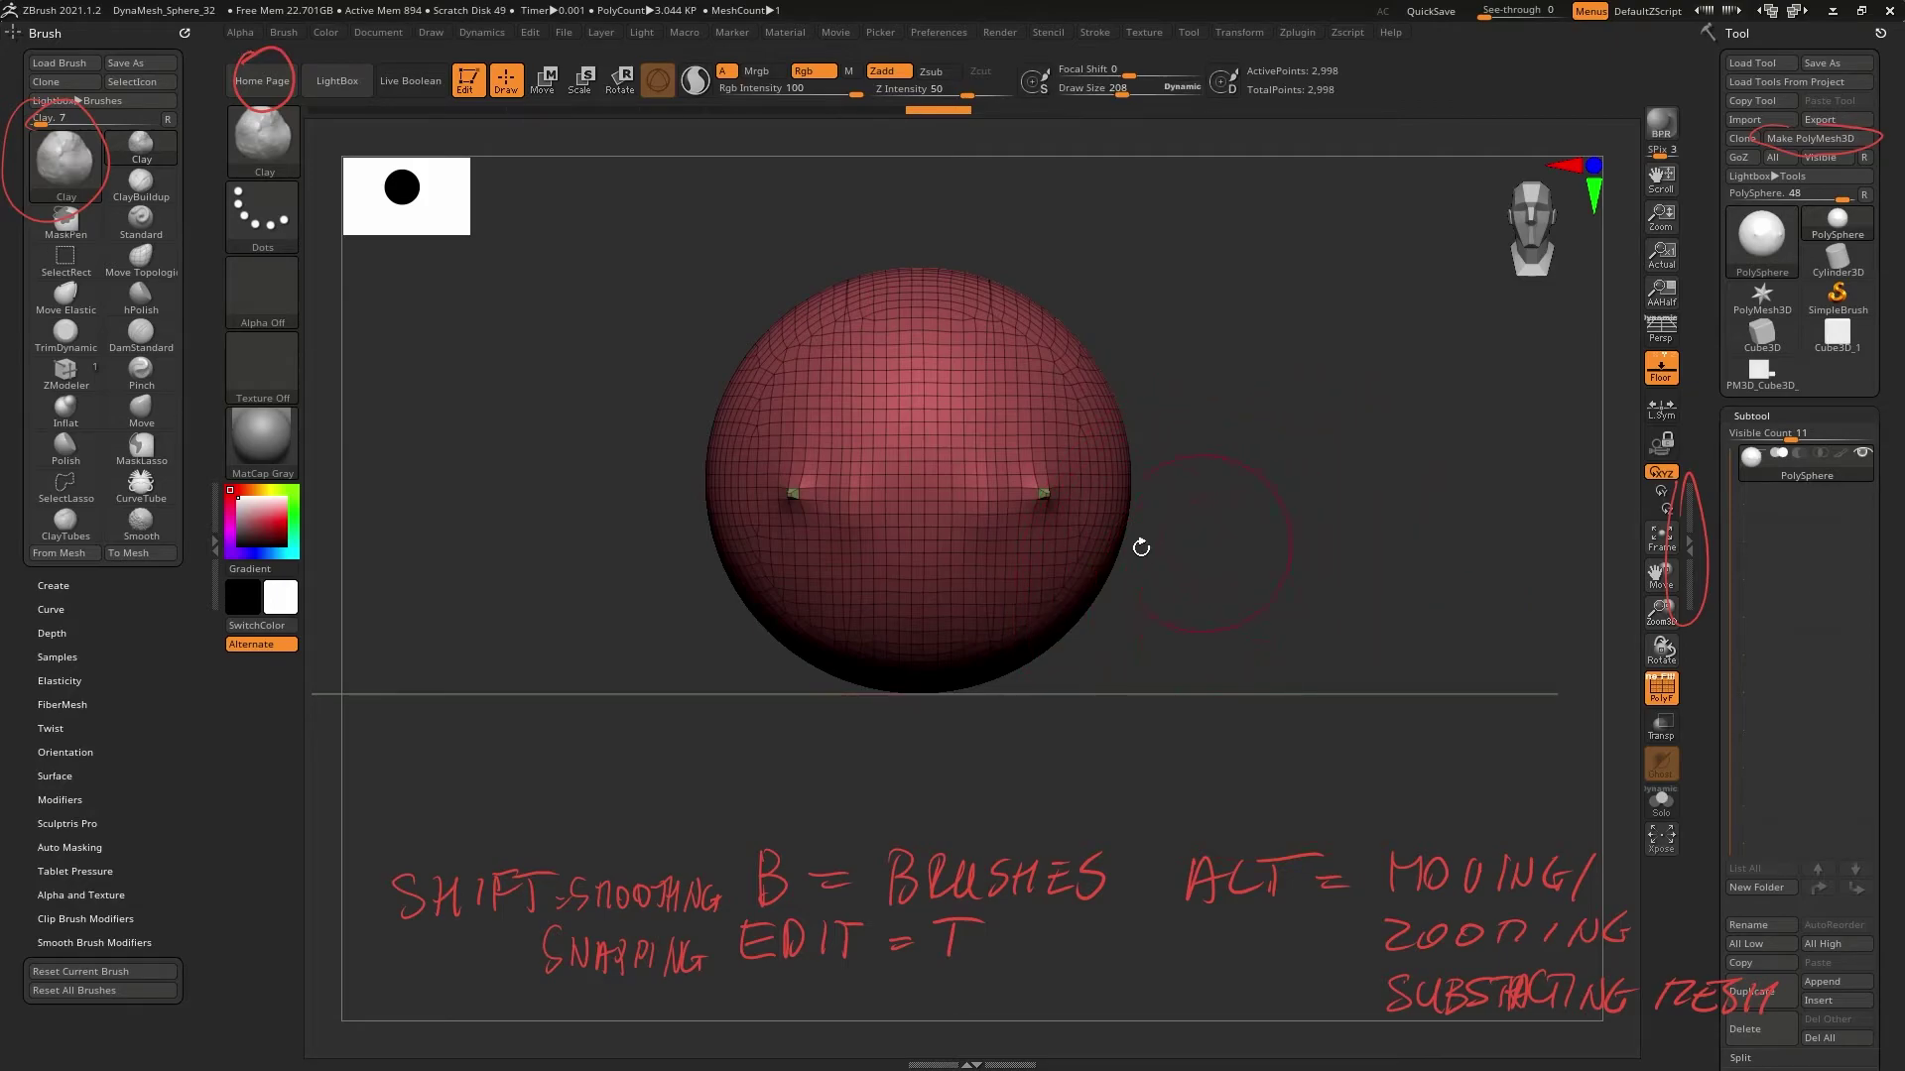
mouse_move(1024, 531)
shift+mouse_down()
mouse_move(1044, 471)
mouse_move(1054, 484)
shift+mouse_up()
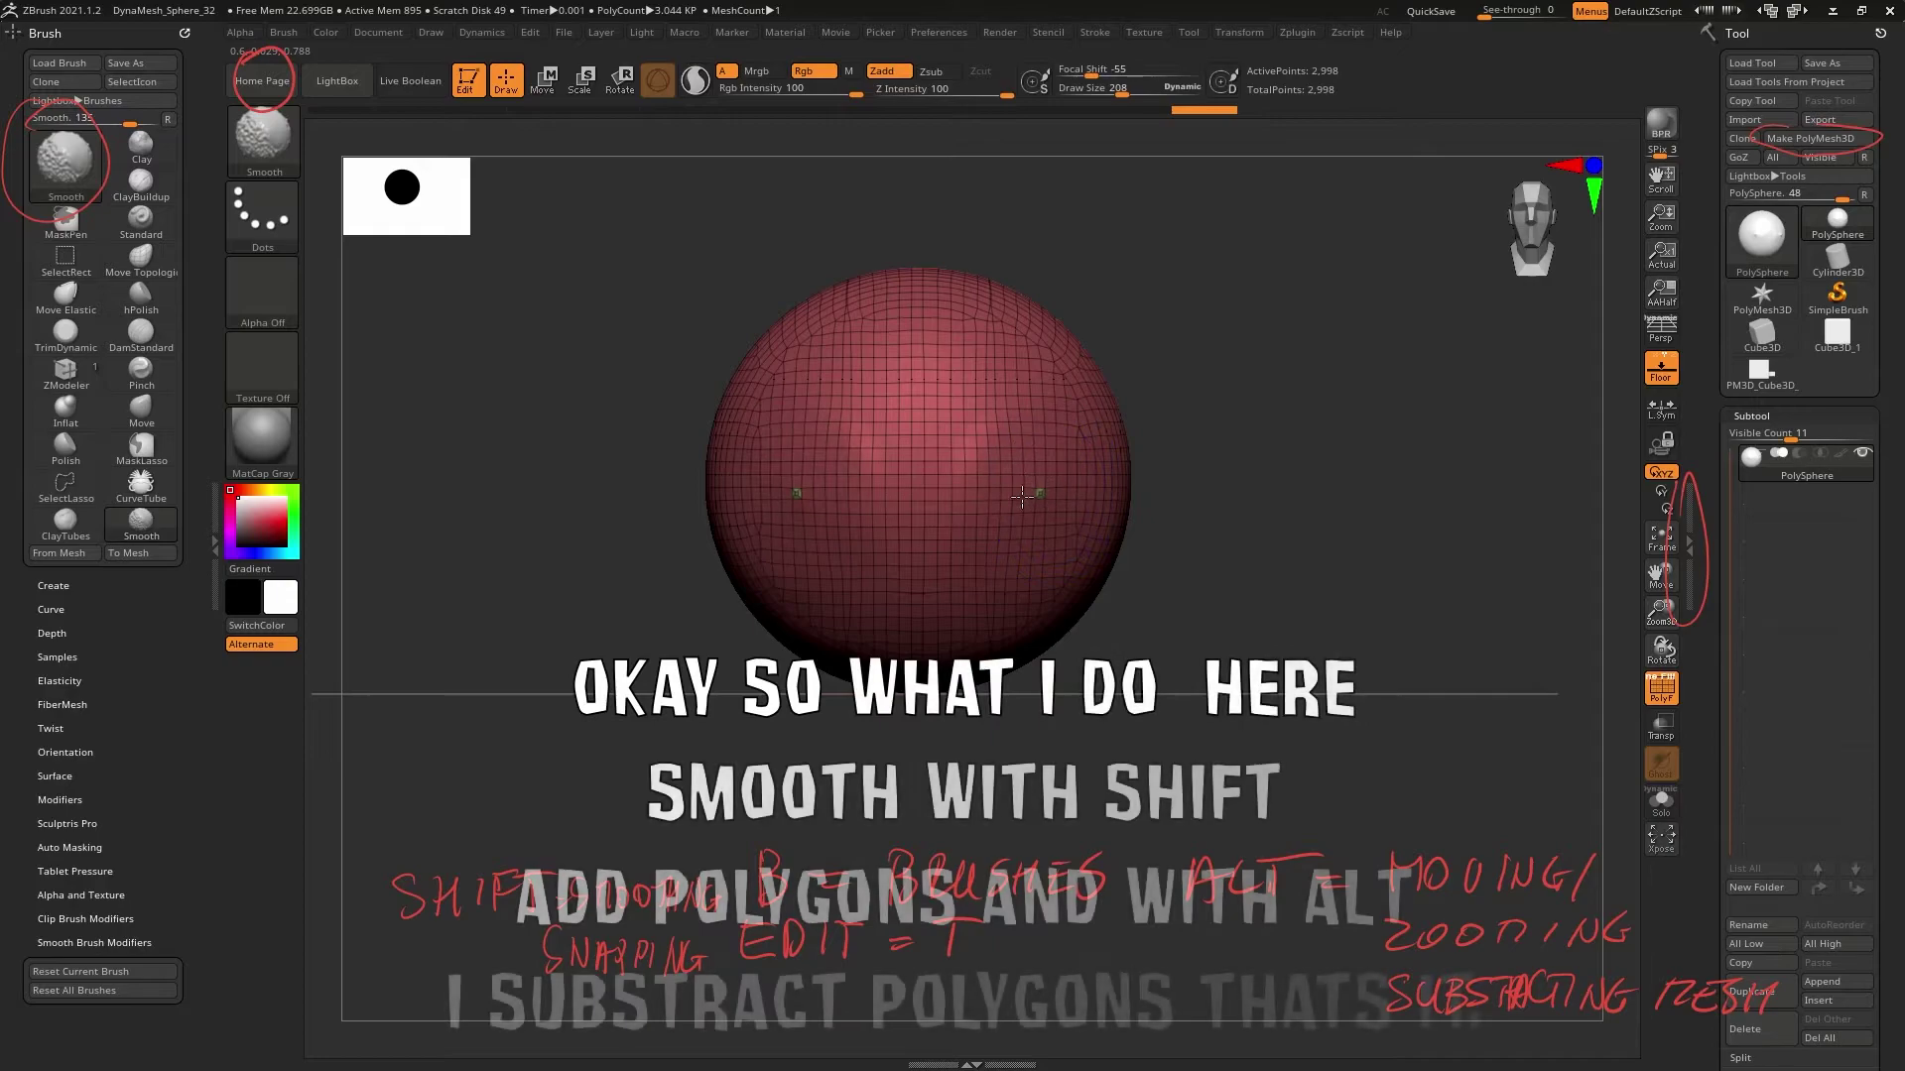
Carve two mirrored eye sockets into the sphere's front with the Clay brush and build up a nose below them
mouse_move(1036, 486)
alt+mouse_down()
mouse_move(1032, 555)
mouse_move(997, 426)
mouse_move(1013, 519)
mouse_move(998, 470)
alt+mouse_up()
mouse_move(1233, 541)
mouse_down()
mouse_move(1167, 537)
mouse_move(1276, 638)
mouse_move(944, 619)
mouse_move(973, 625)
mouse_move(955, 647)
mouse_up()
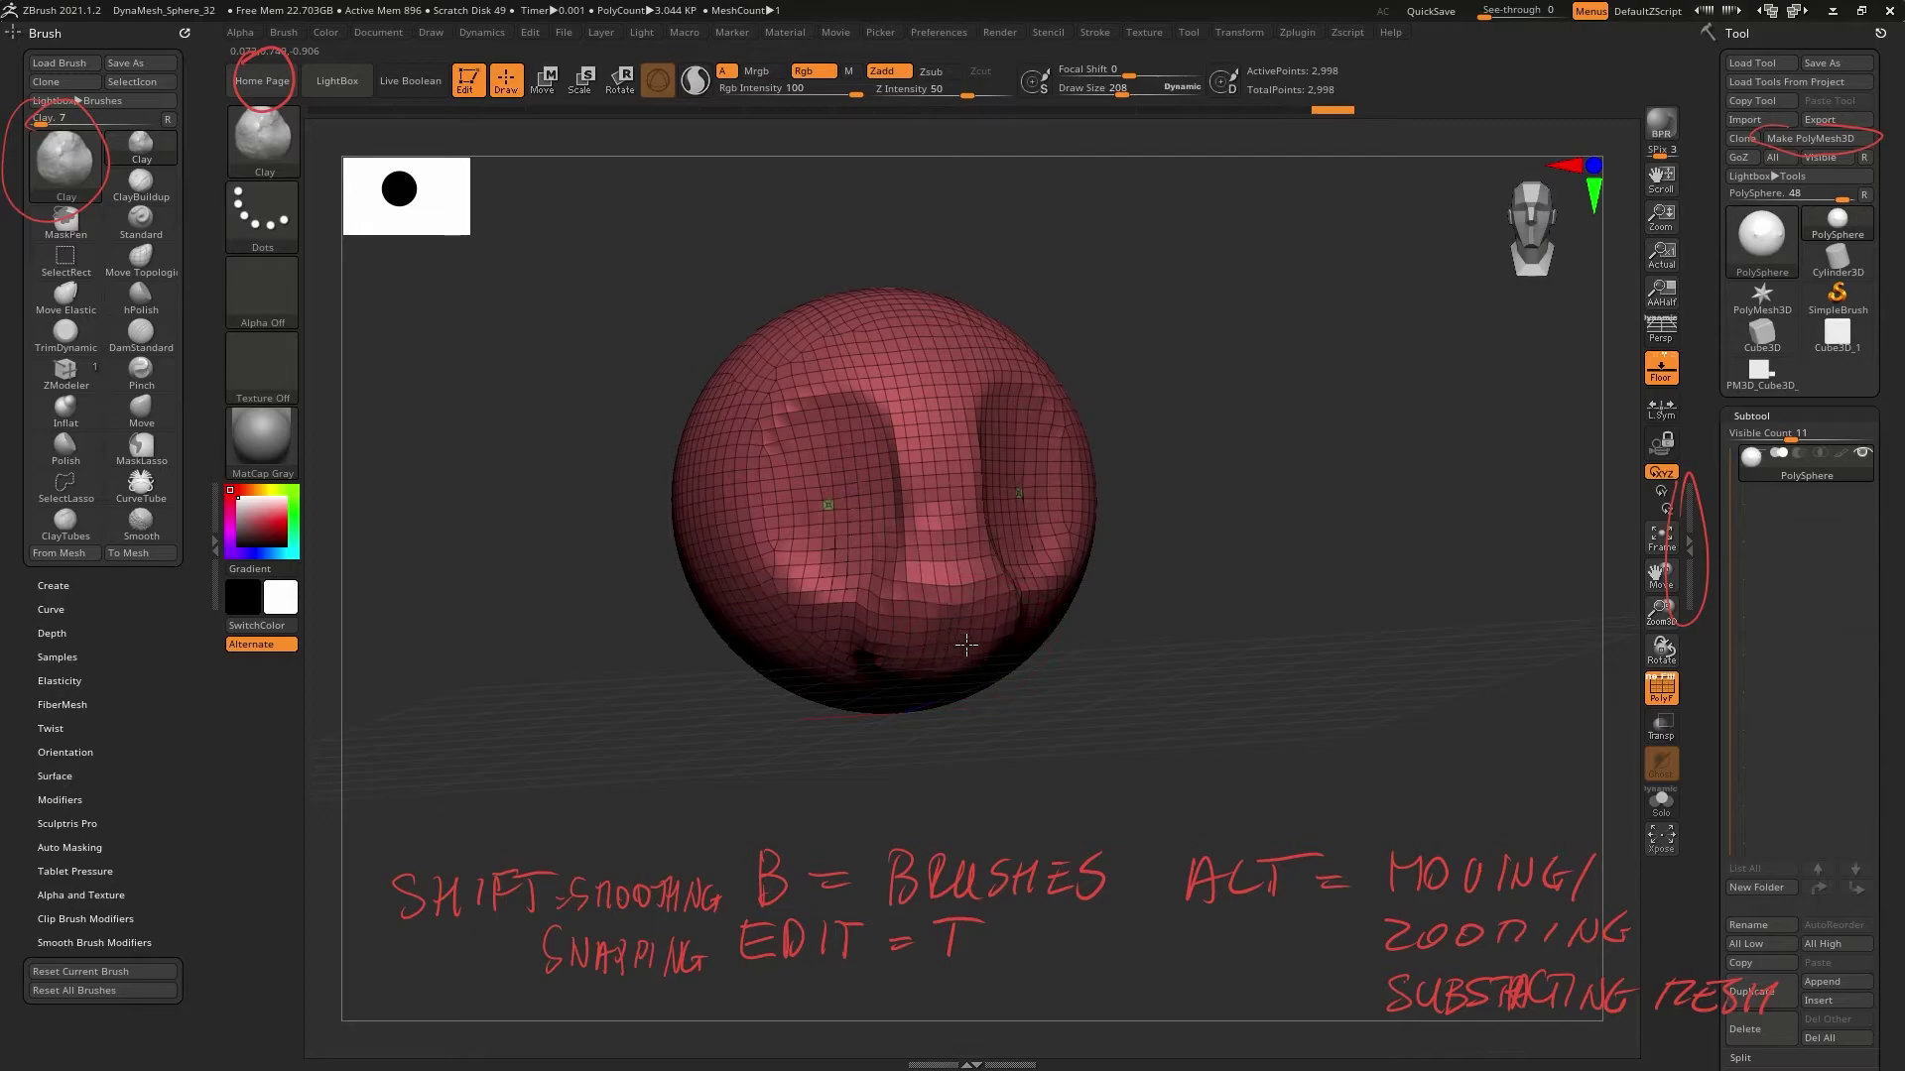
drag(1170, 621, 950, 652)
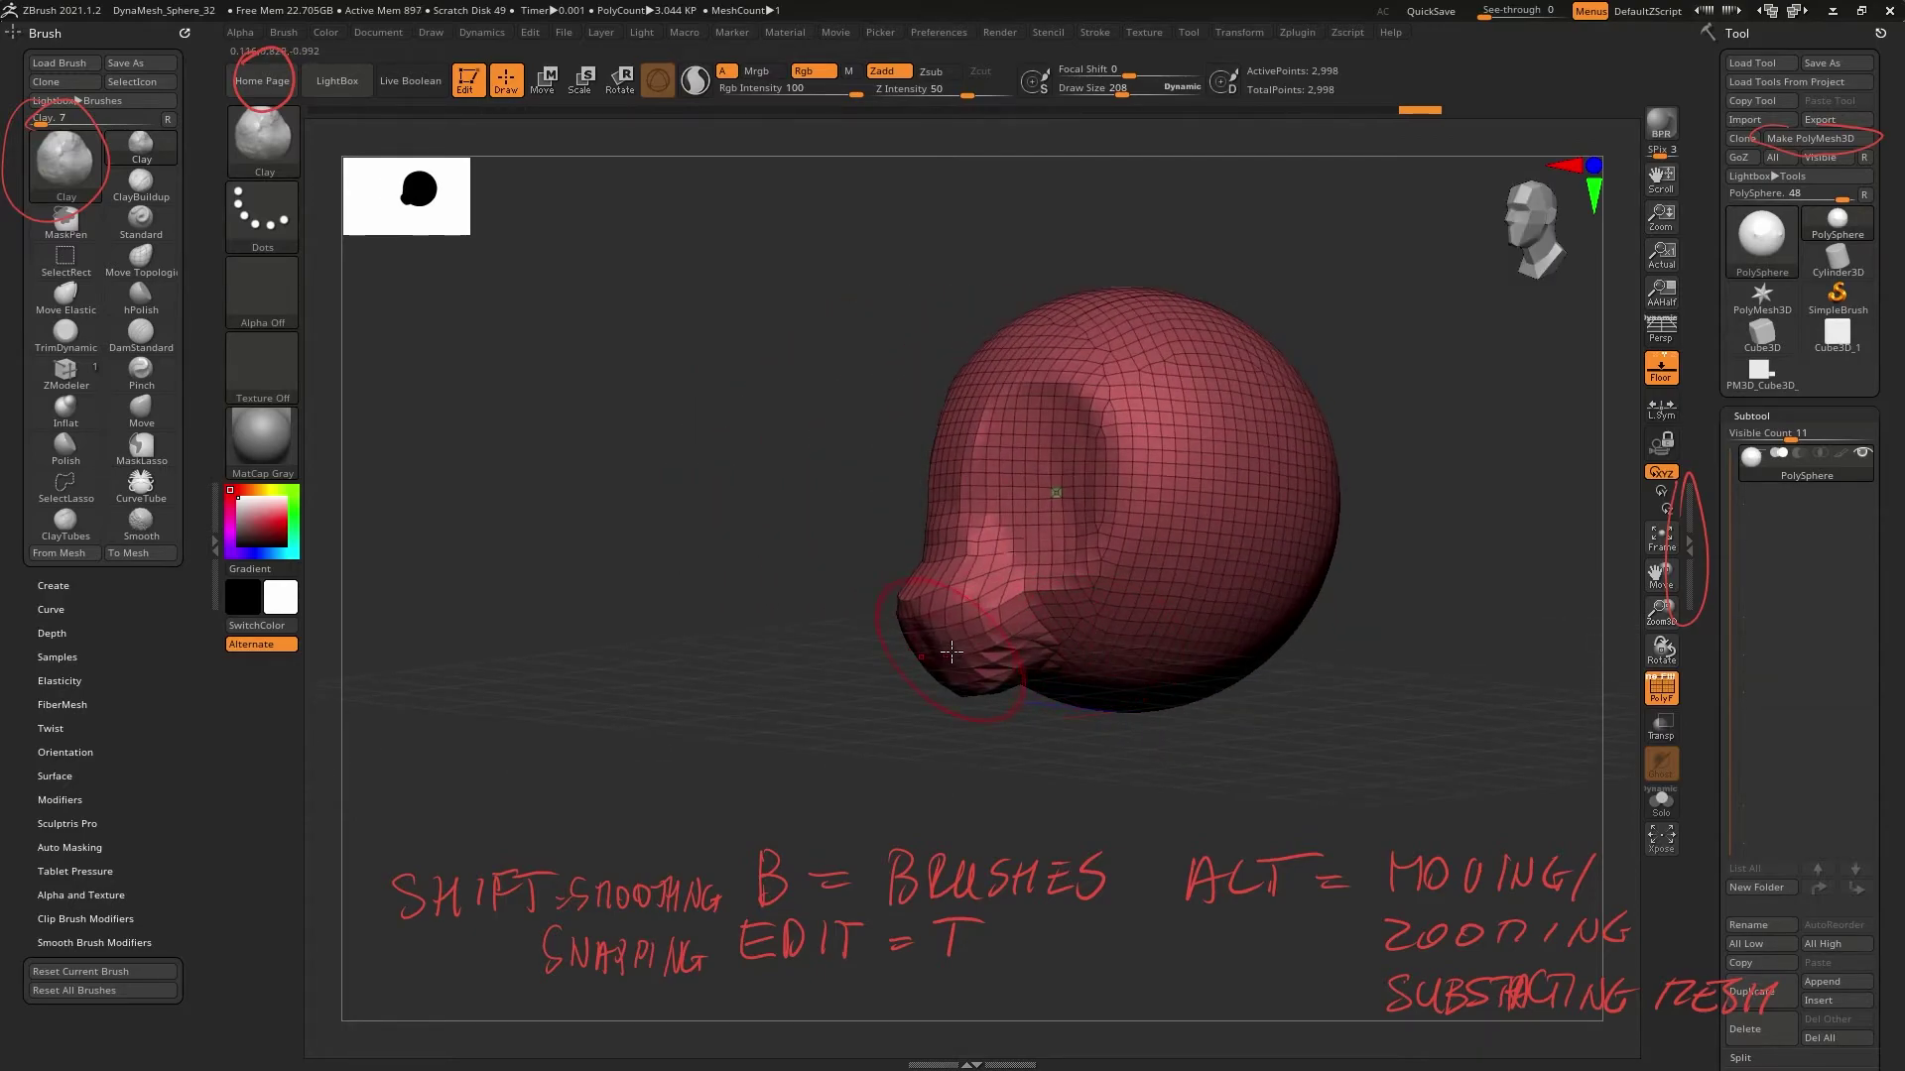
Switch to the Standard brush, hide the floor grid and outline a neck and bust below the side-on head with the screen pen
key(b)
key(s)
key(t)
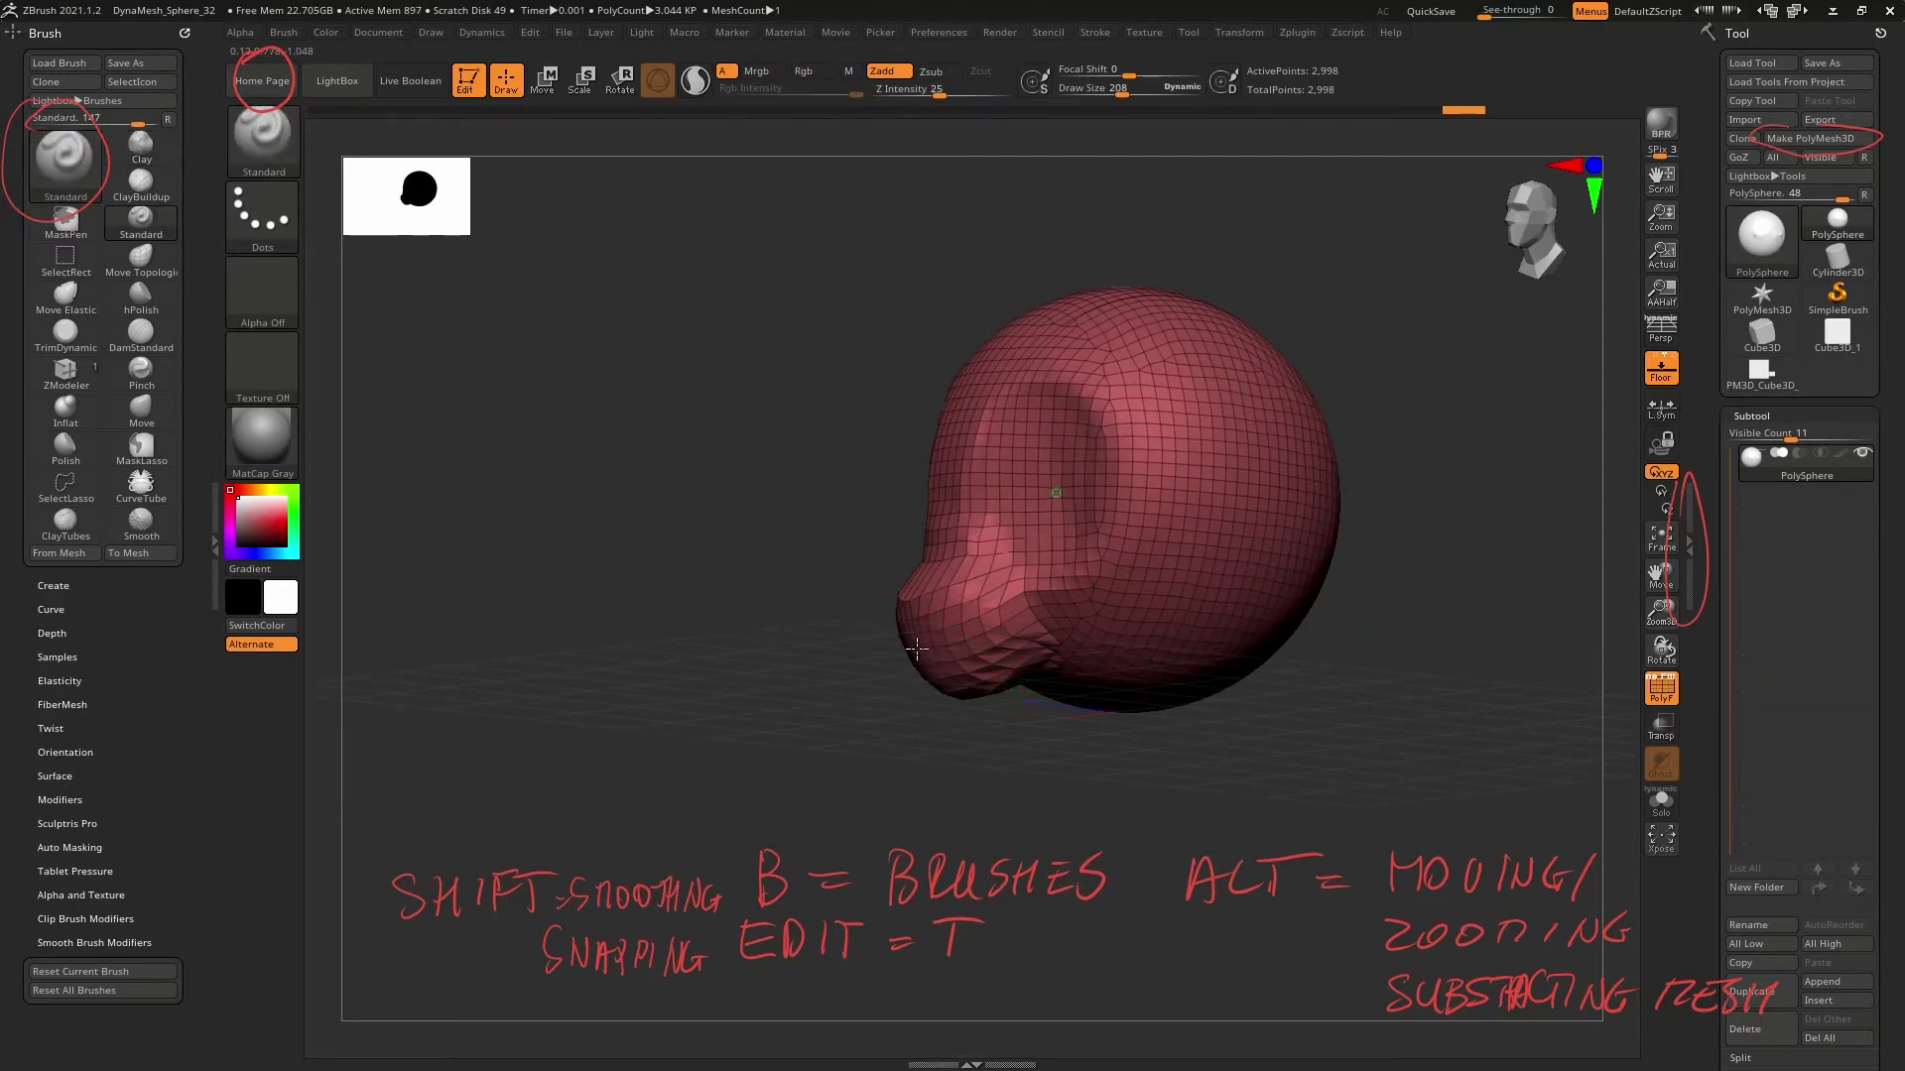
mouse_move(1049, 715)
mouse_down()
mouse_move(1074, 724)
mouse_move(1195, 591)
mouse_move(1188, 652)
mouse_up()
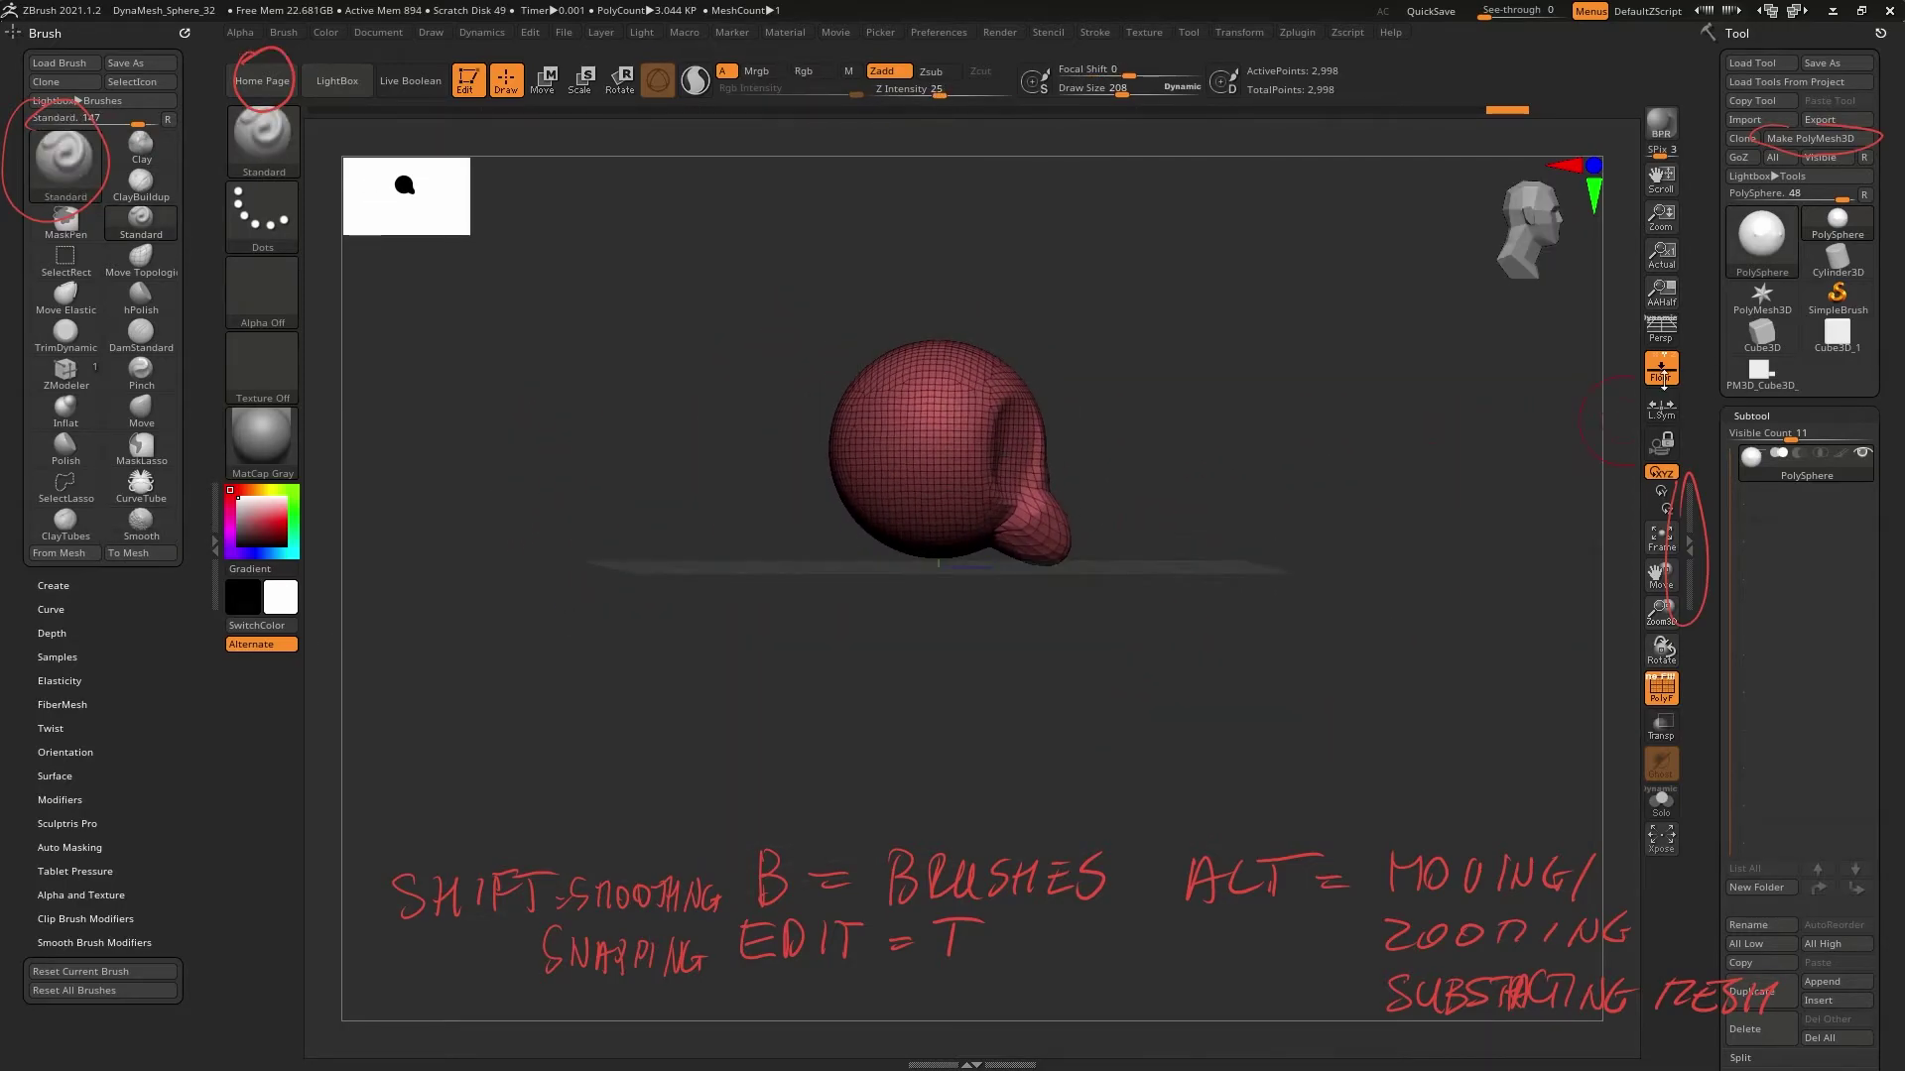
click(1658, 373)
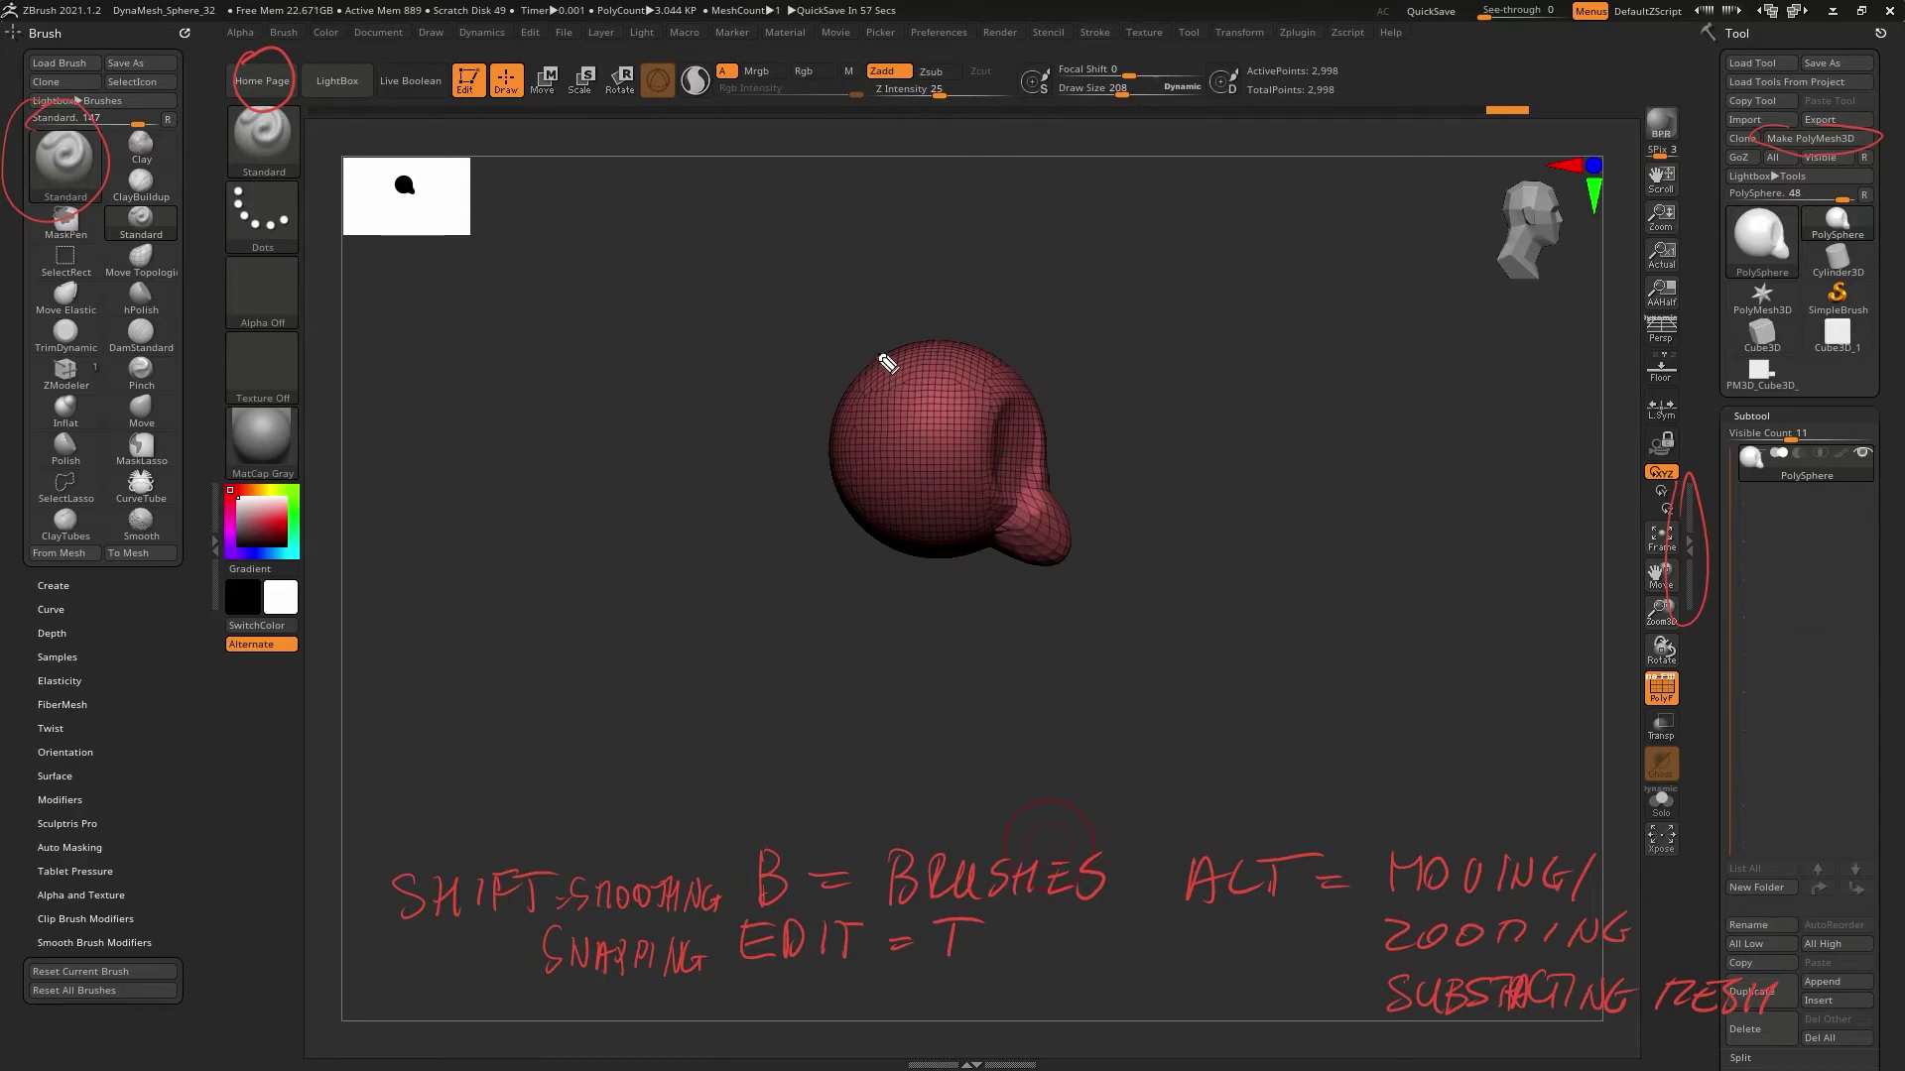
drag(933, 341, 861, 798)
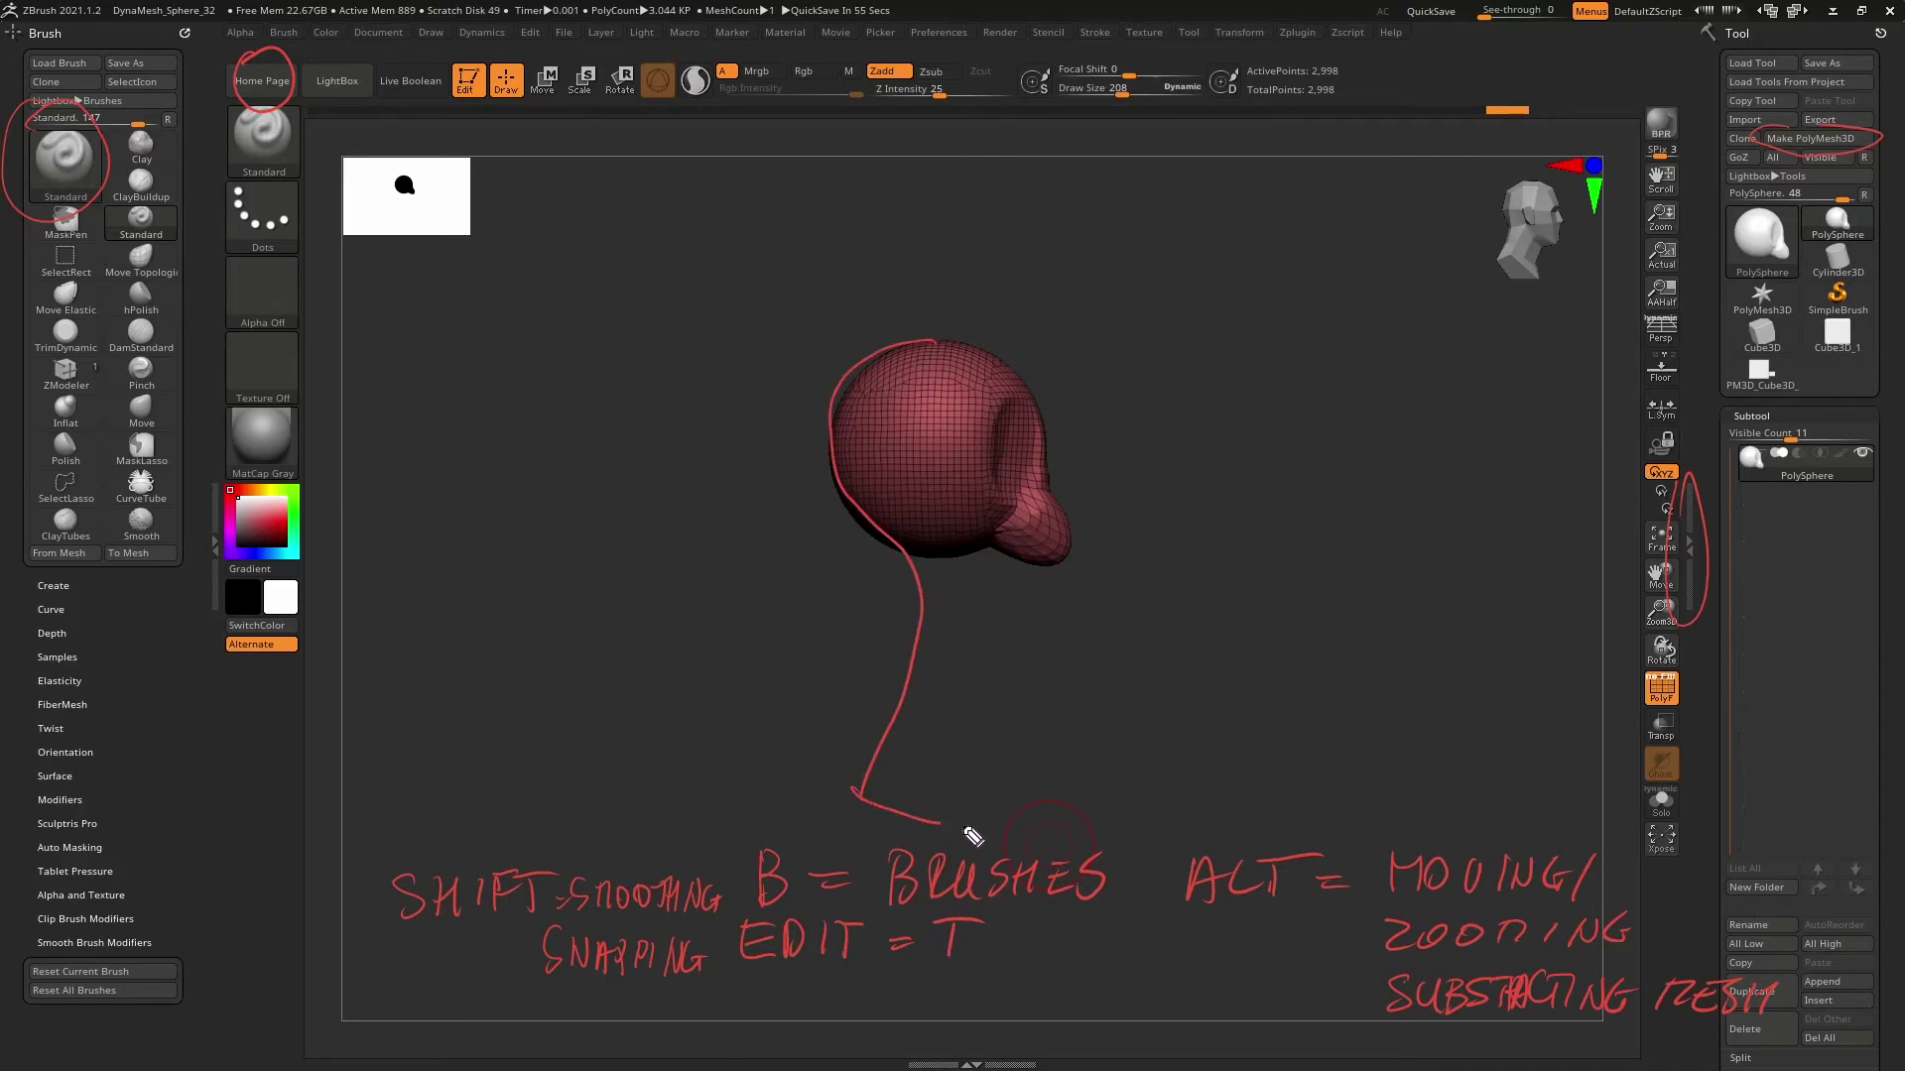
drag(1027, 707, 987, 575)
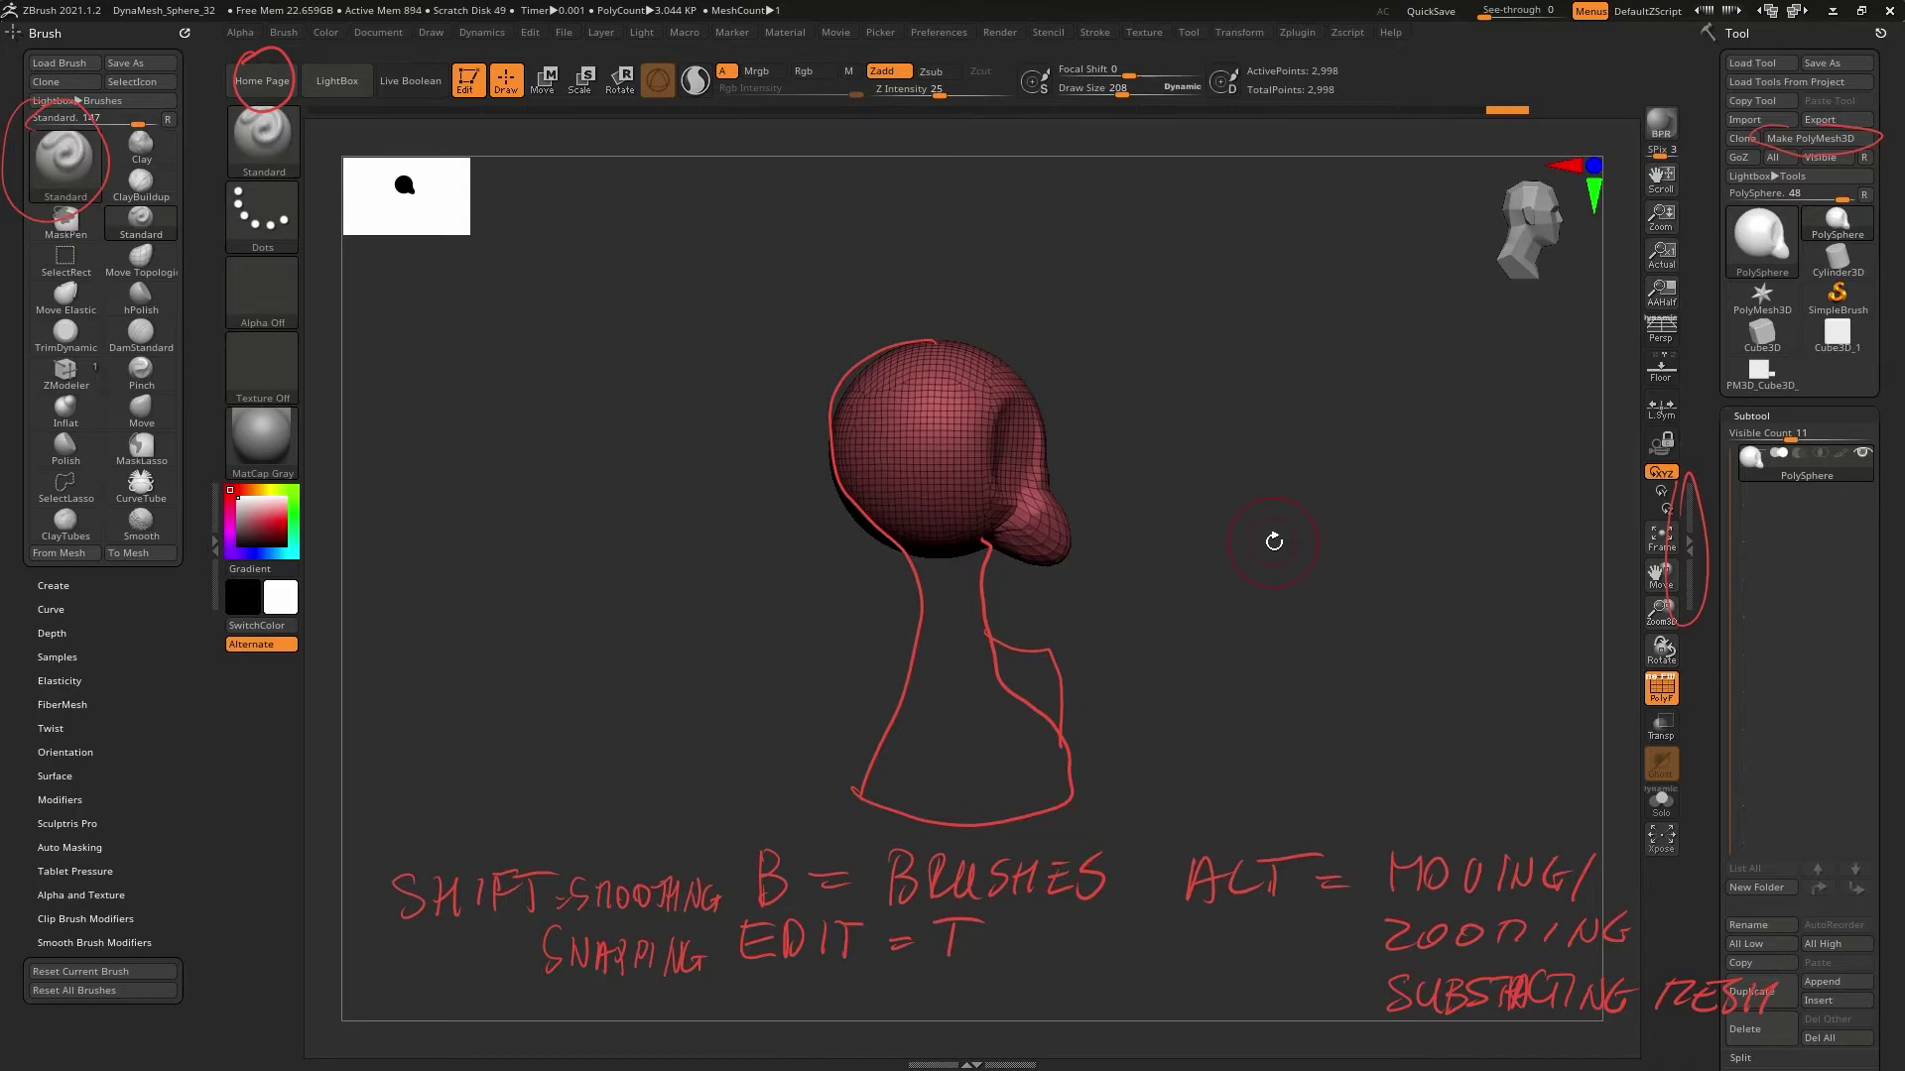
Switch to the Move brush and clear the pen drawings from the screen
key(b)
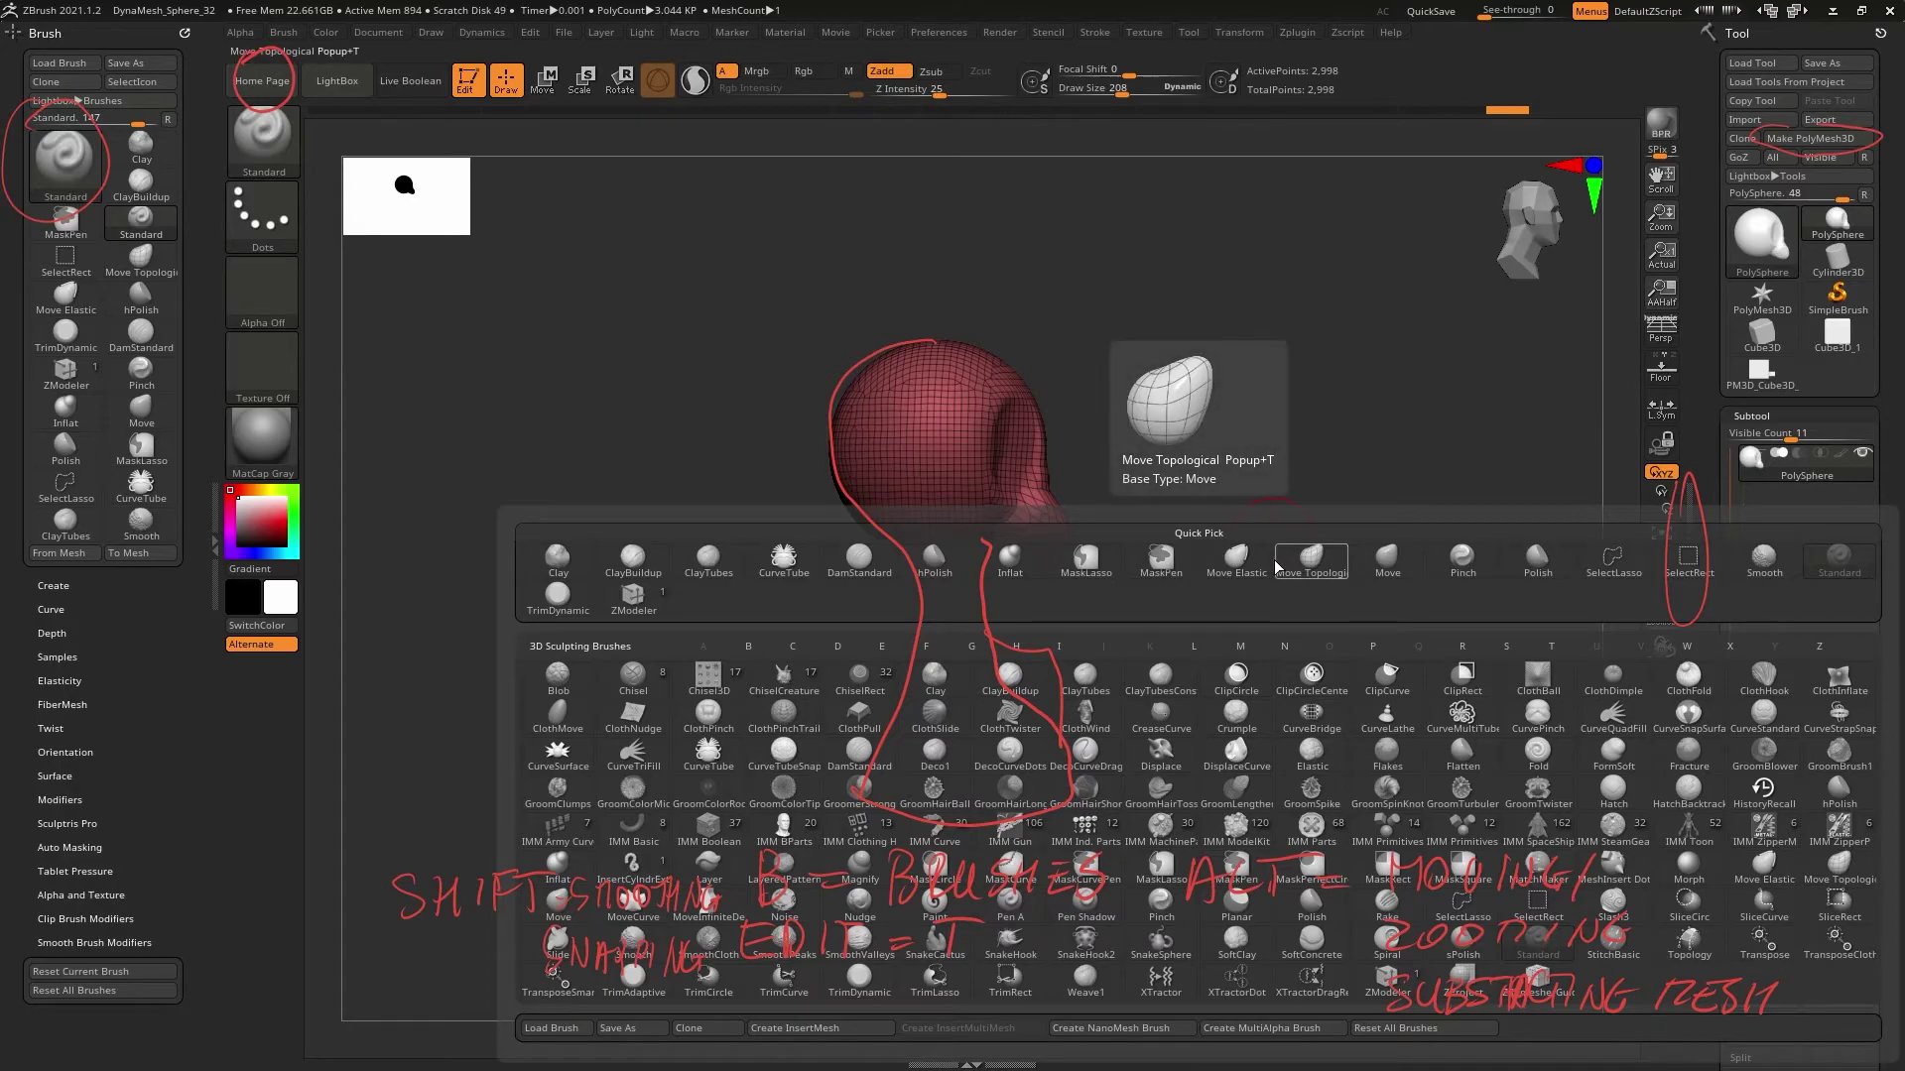
key(m)
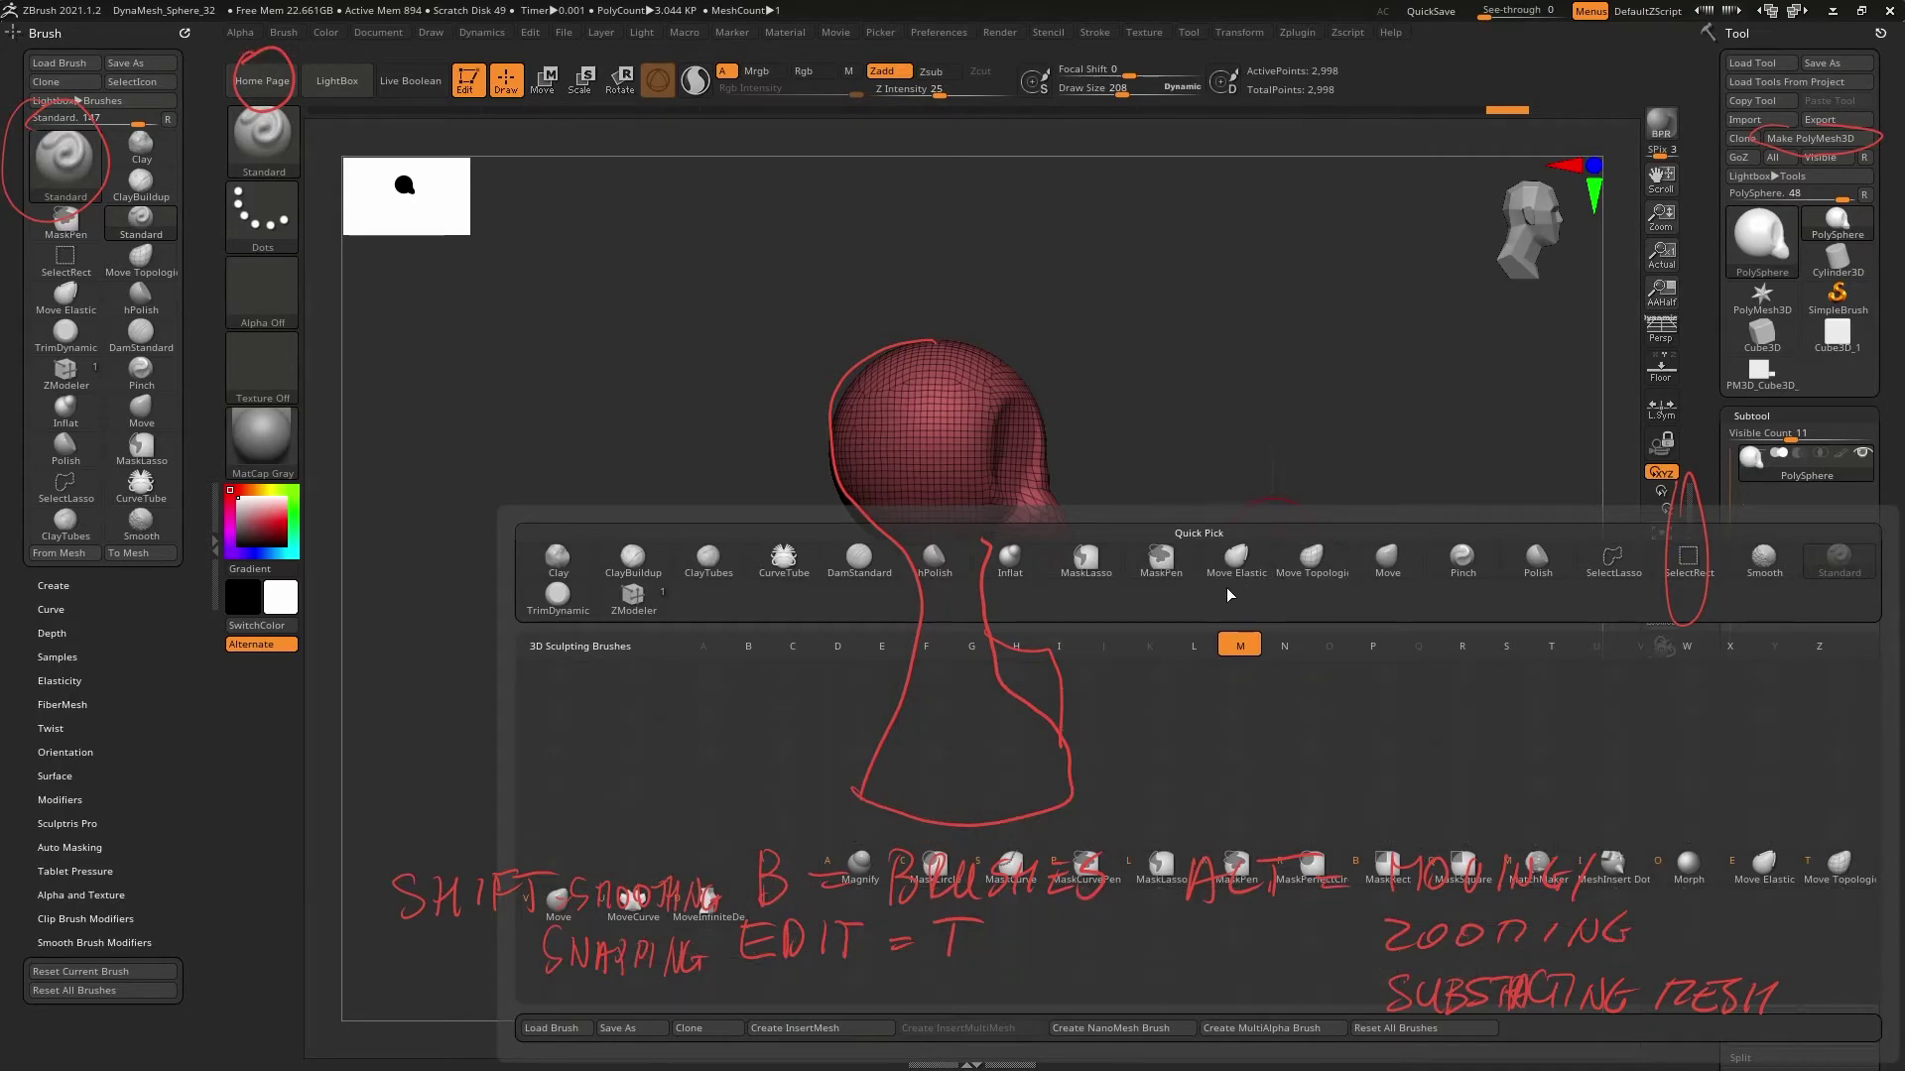
key(v)
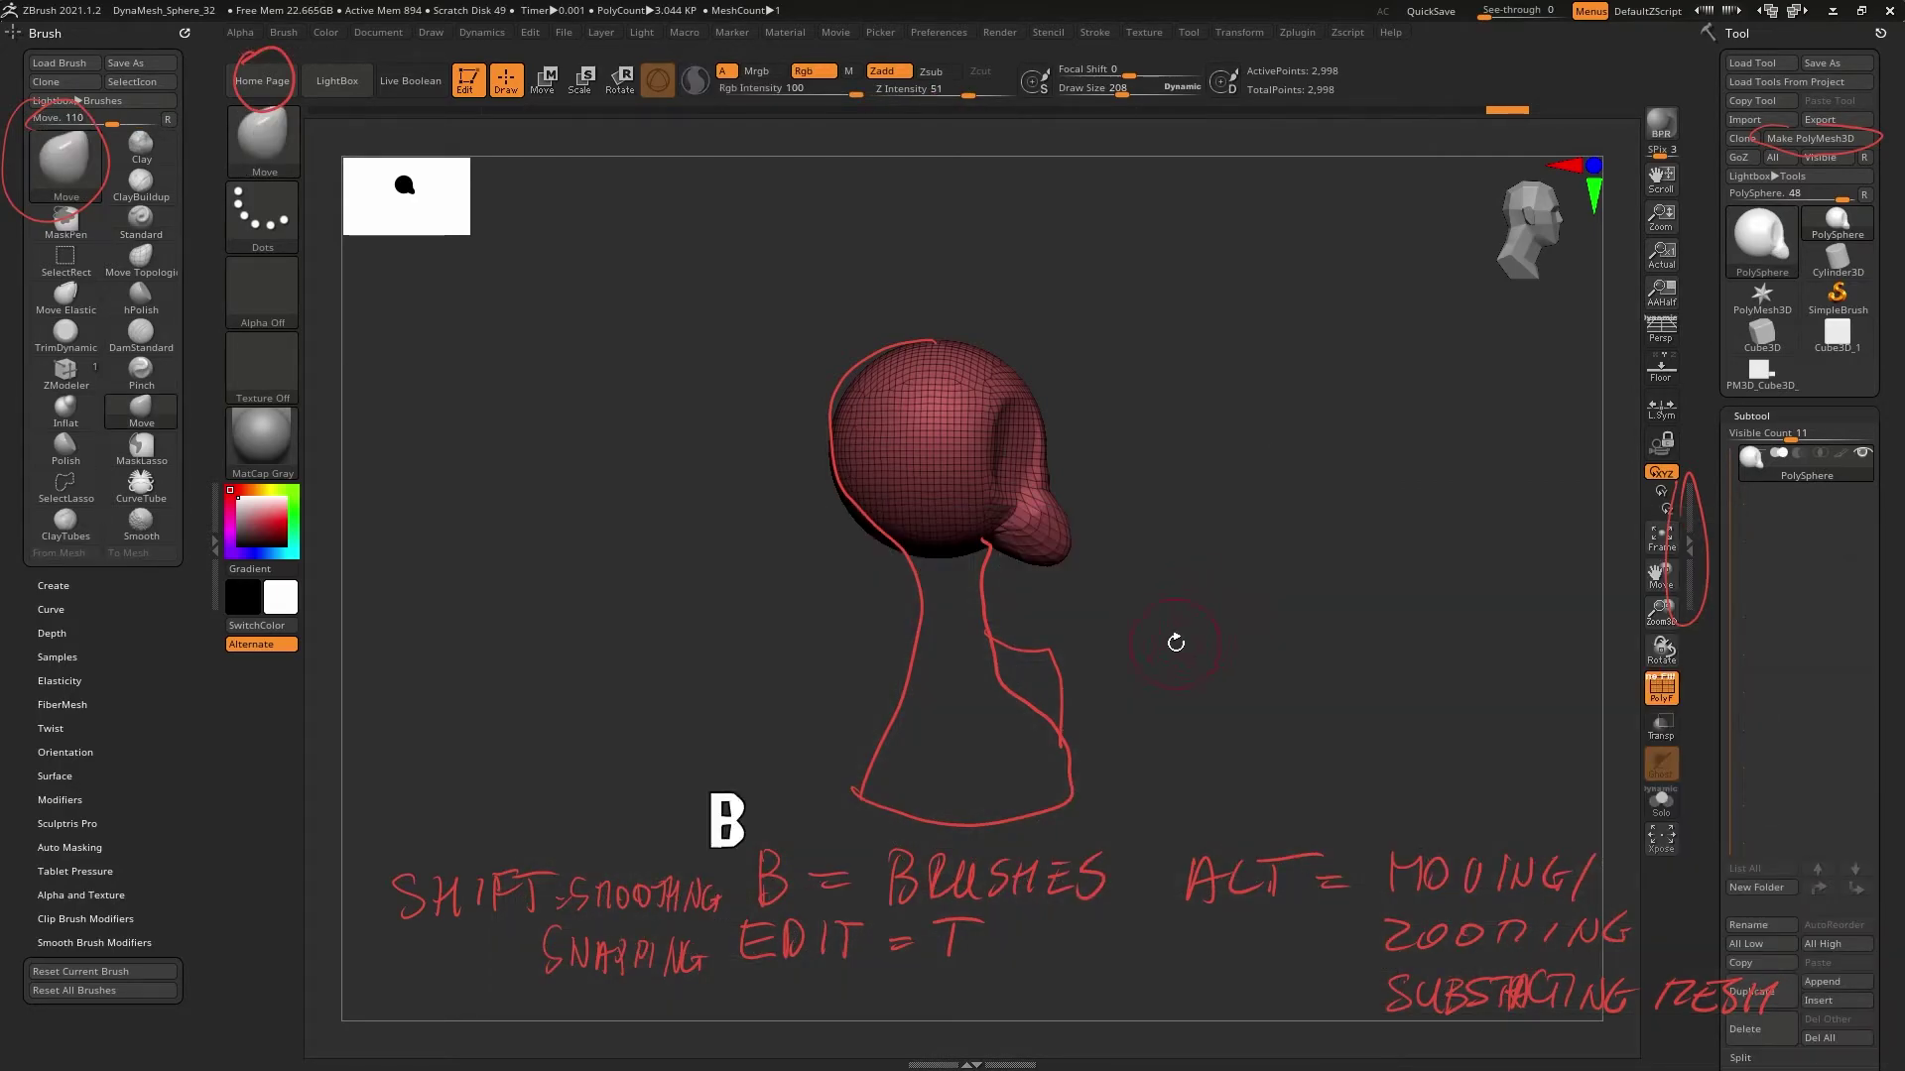
key(ctrl+shift)
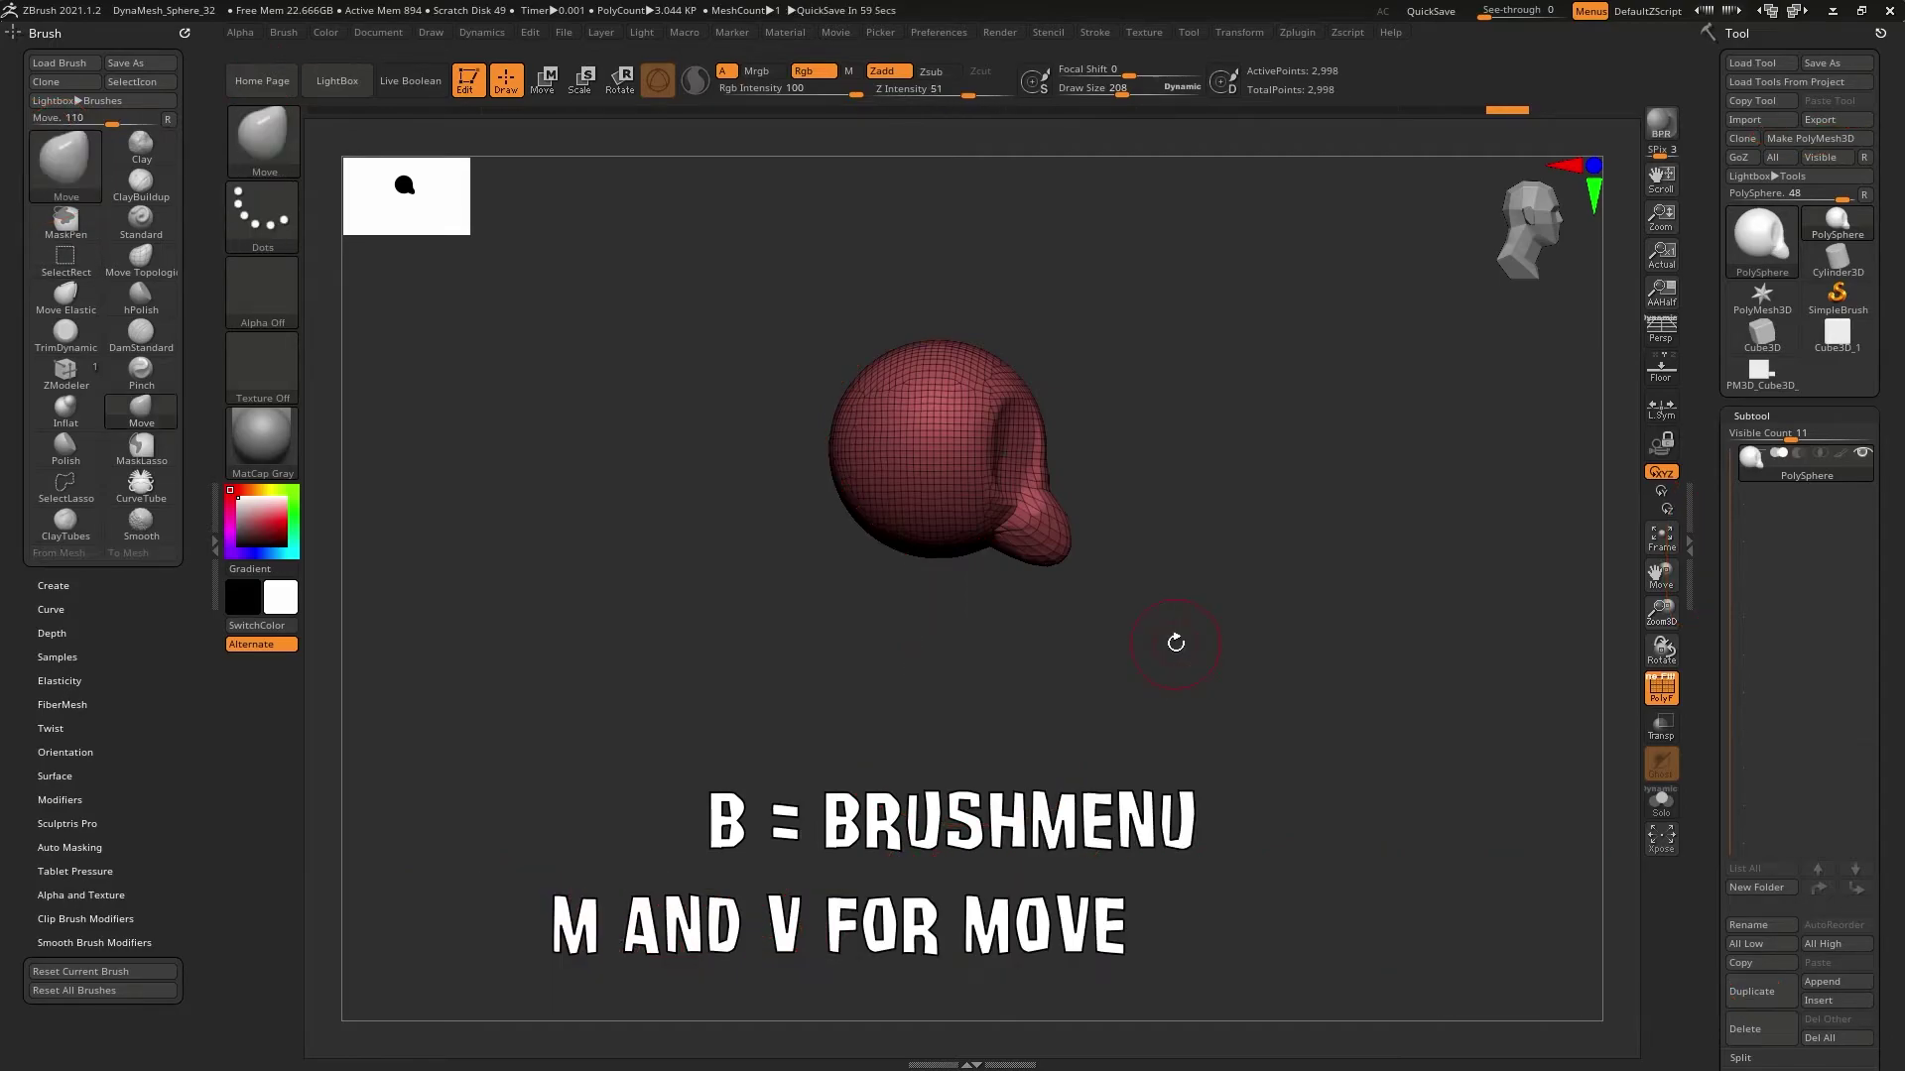
Practise the brush selection by reselecting the Move brush among the brushes starting with M
key(b)
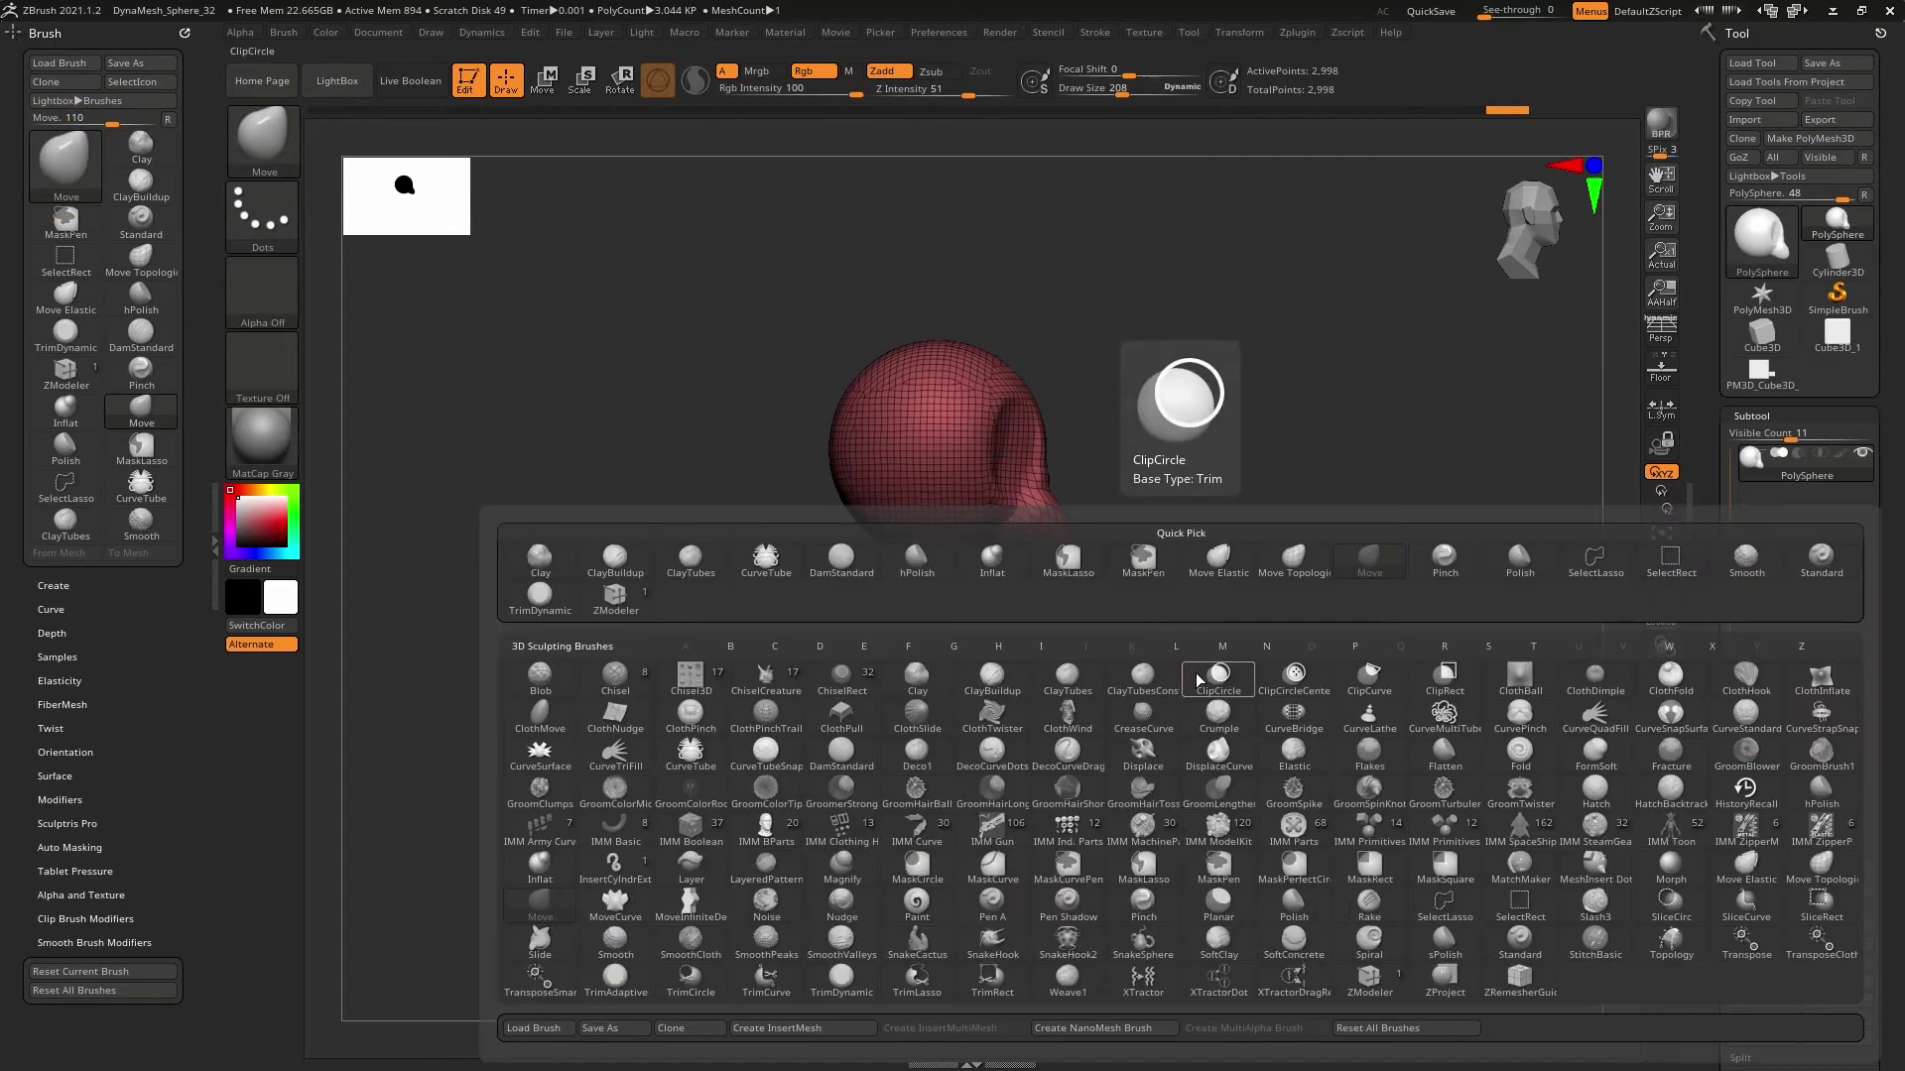
key(m)
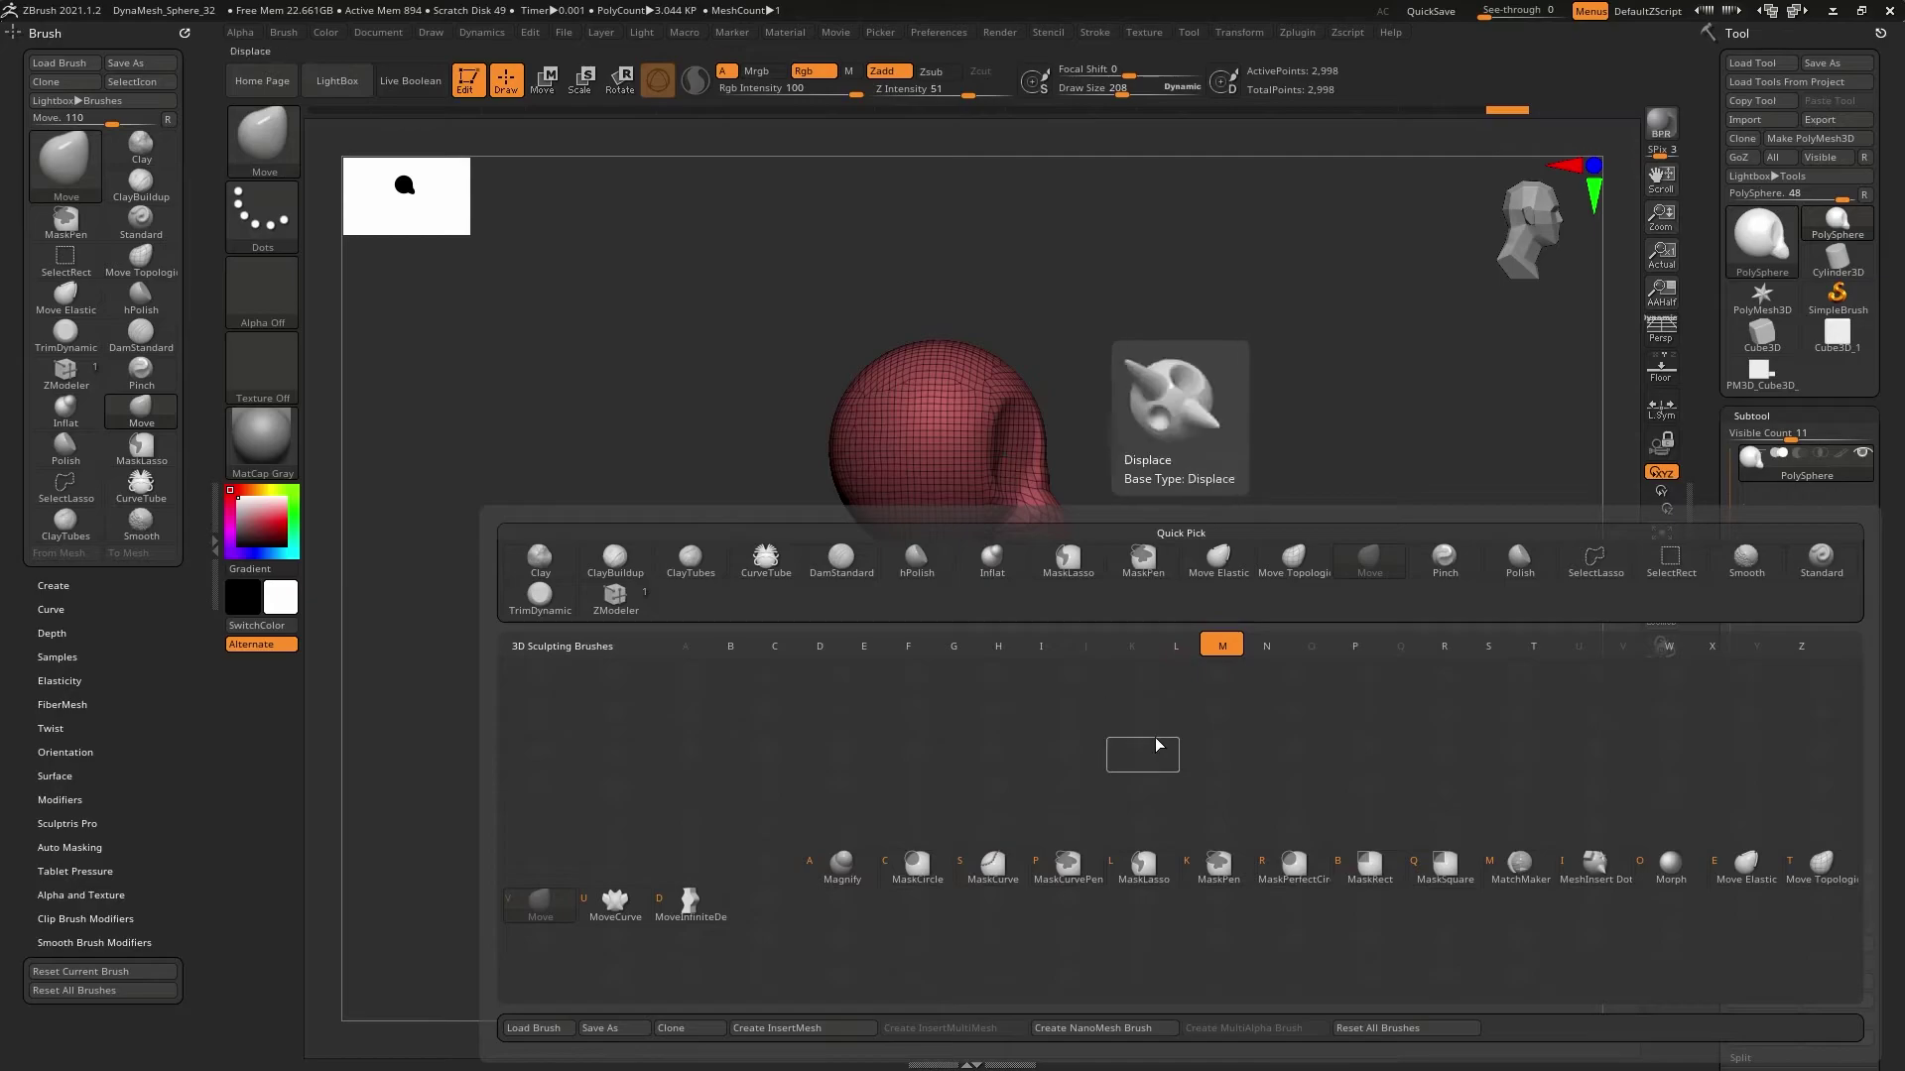
key(v)
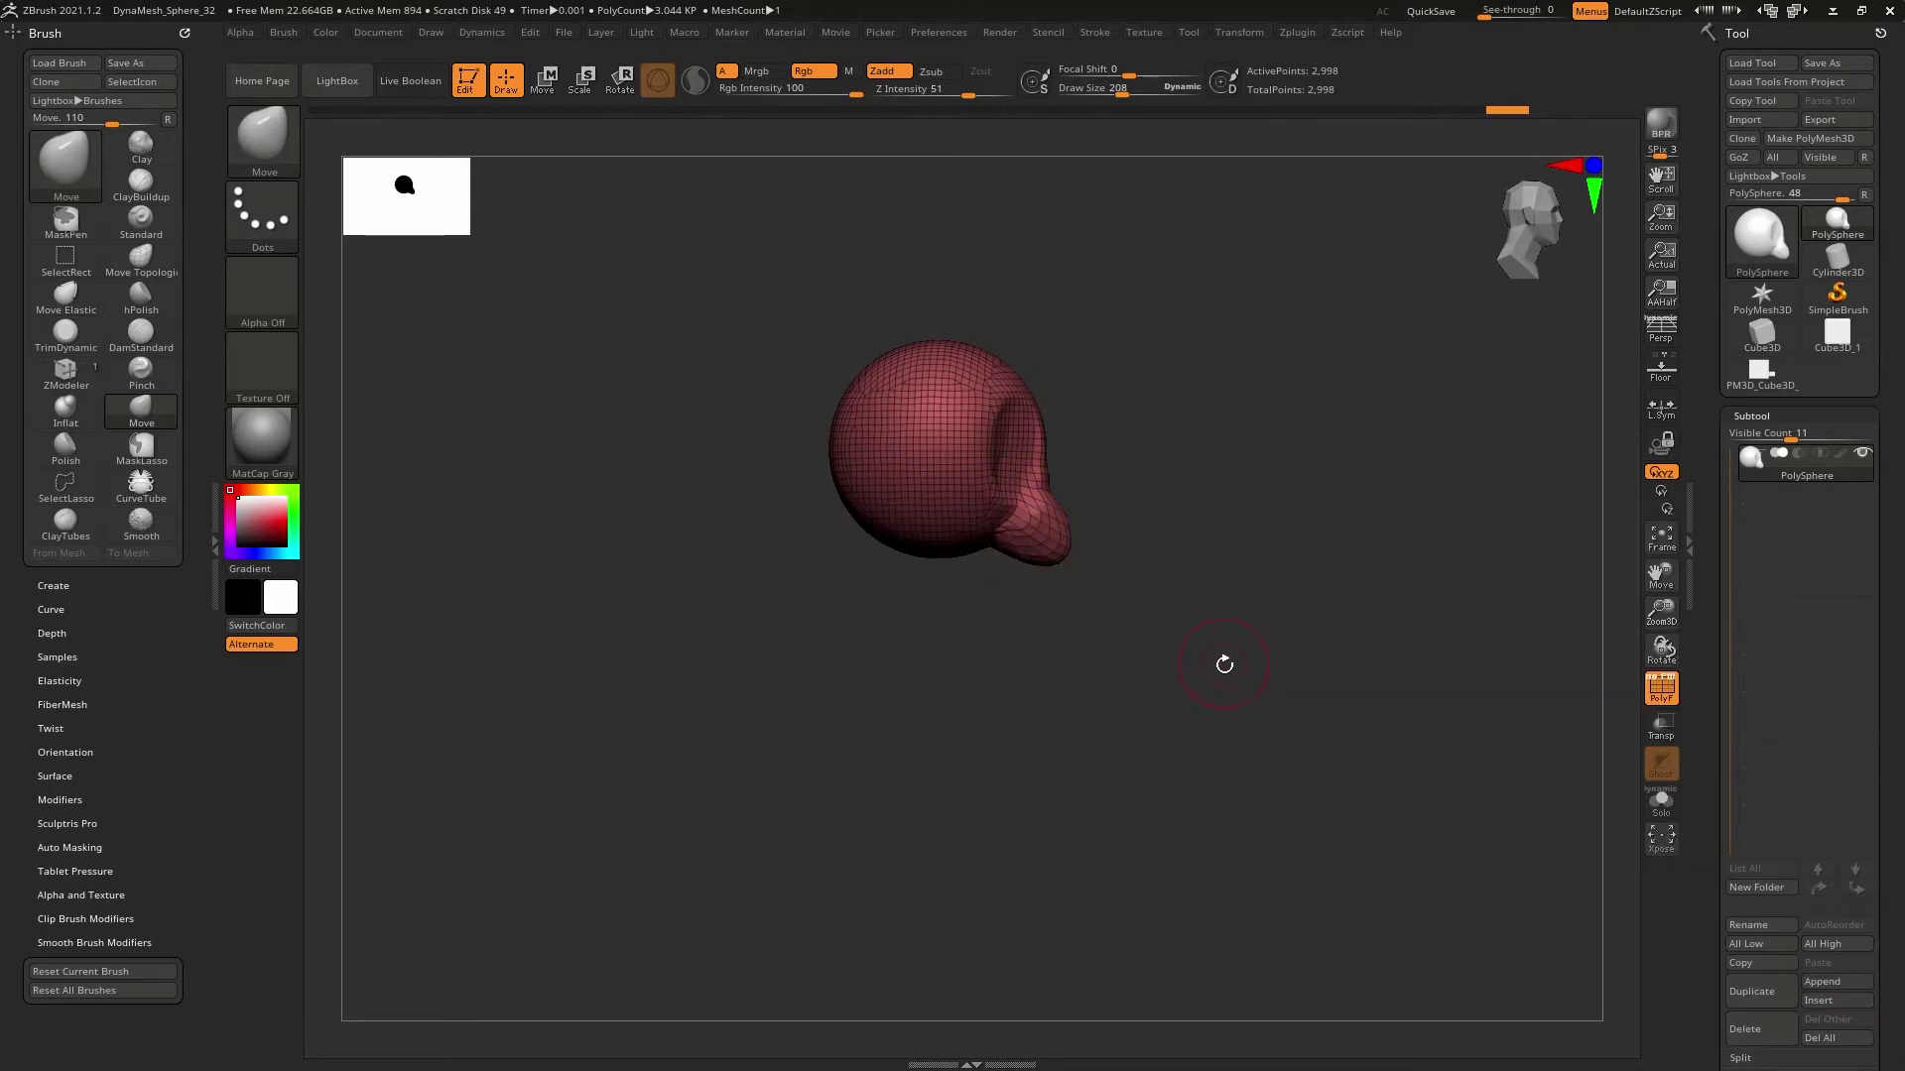
key(b)
key(l)
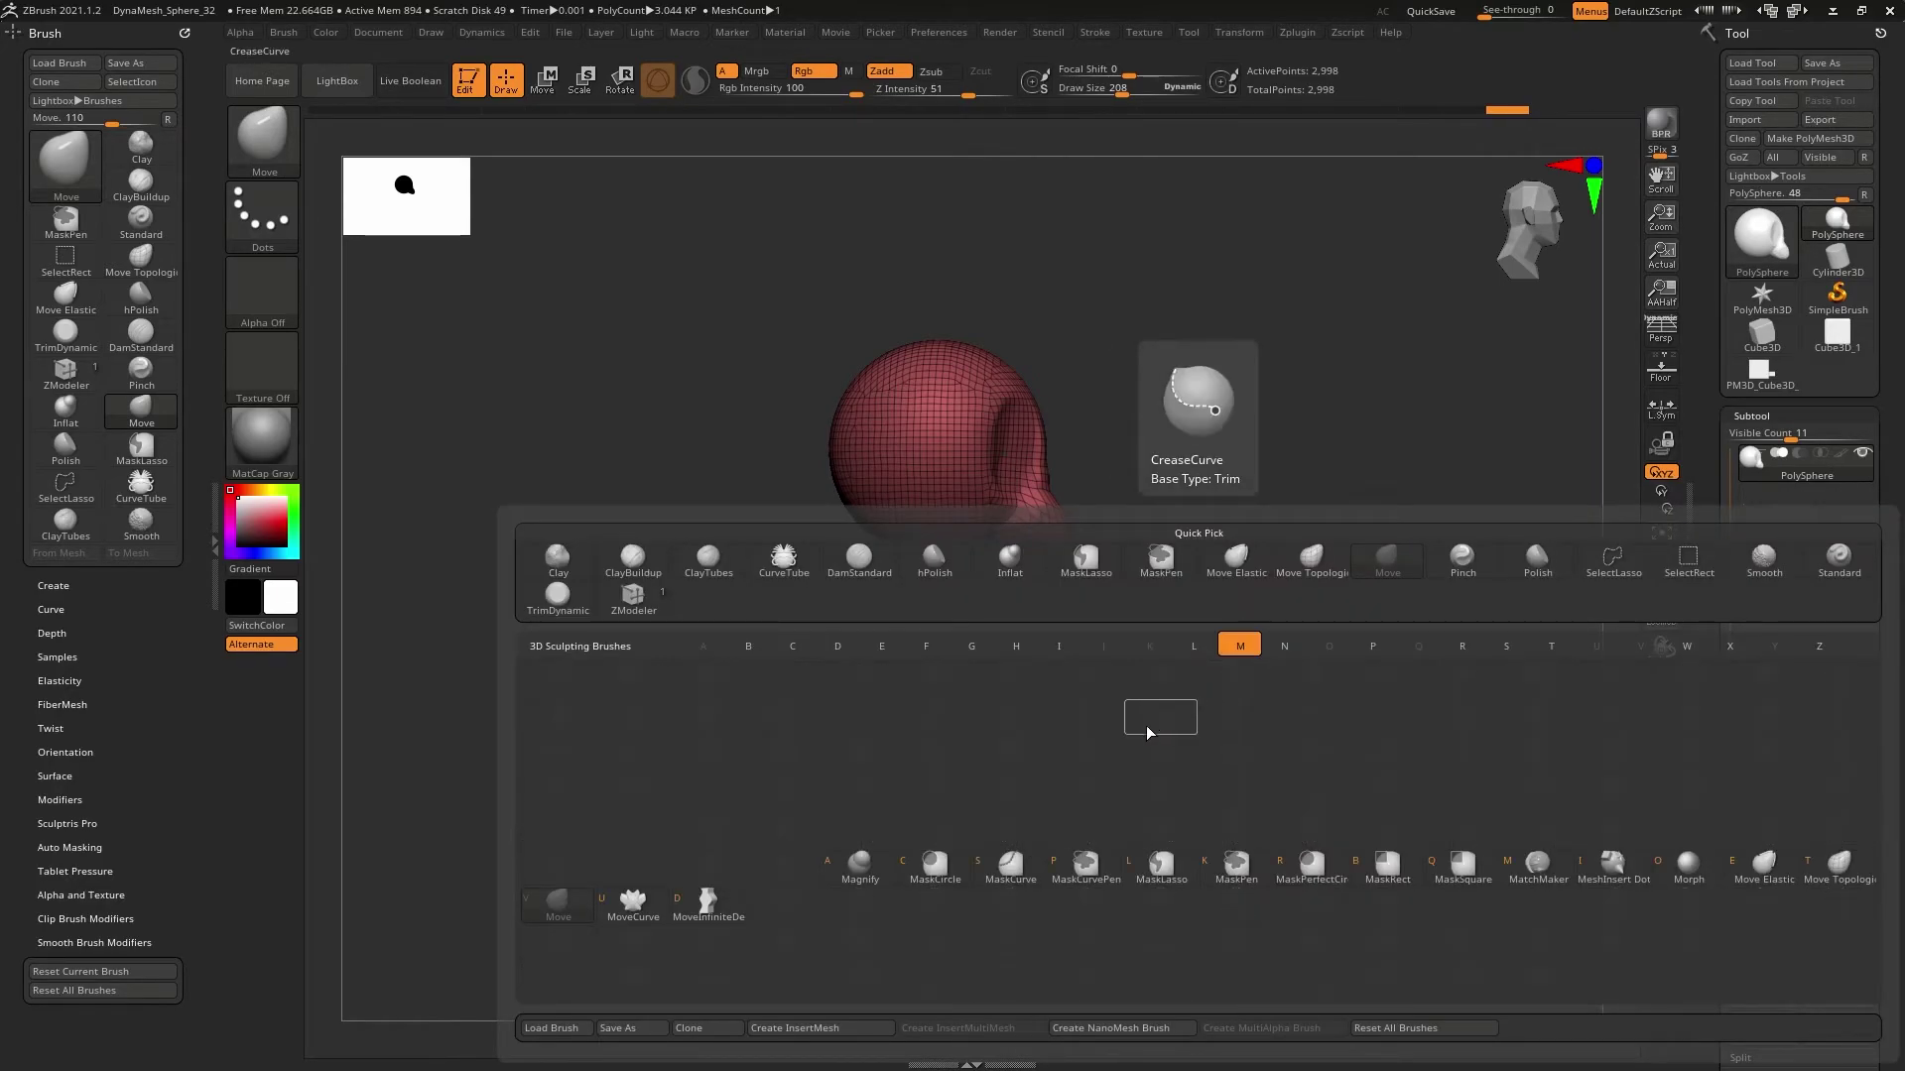
key(y)
drag(574, 884, 587, 908)
key(b)
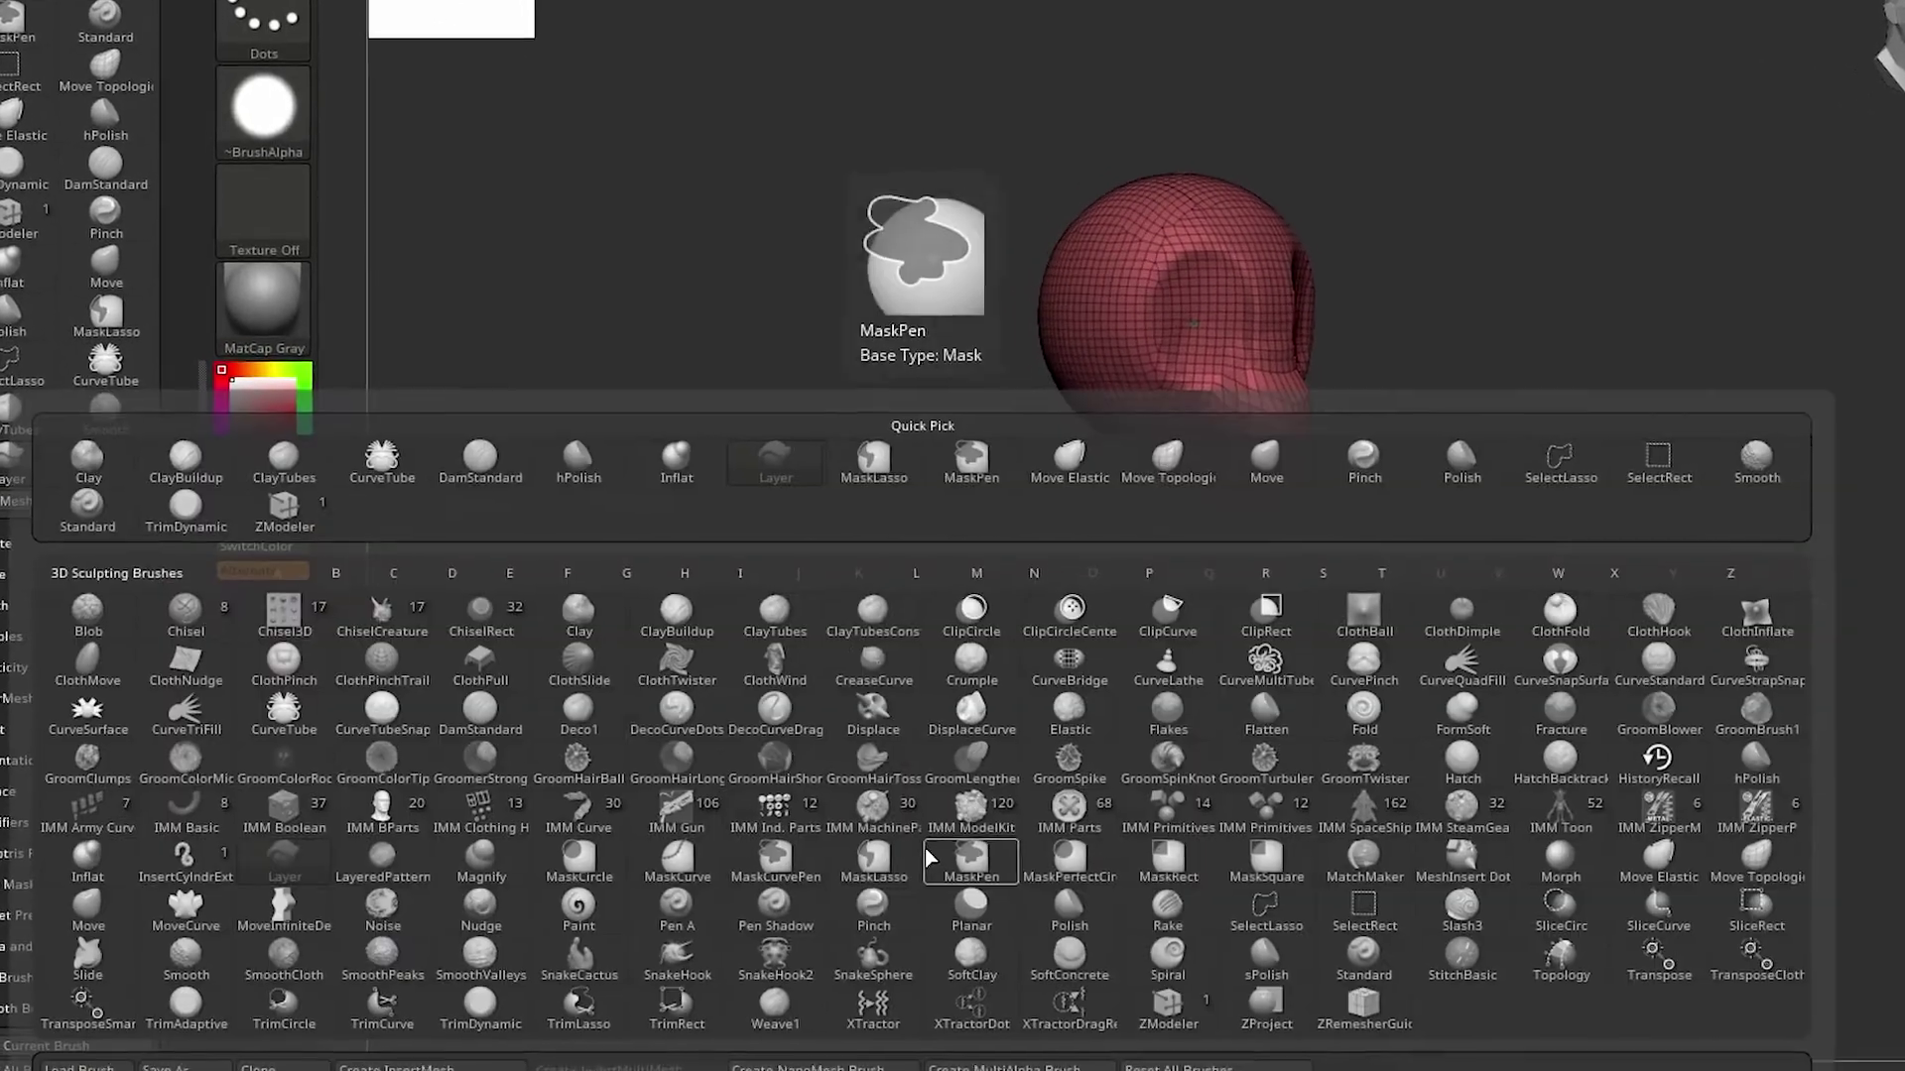
key(m)
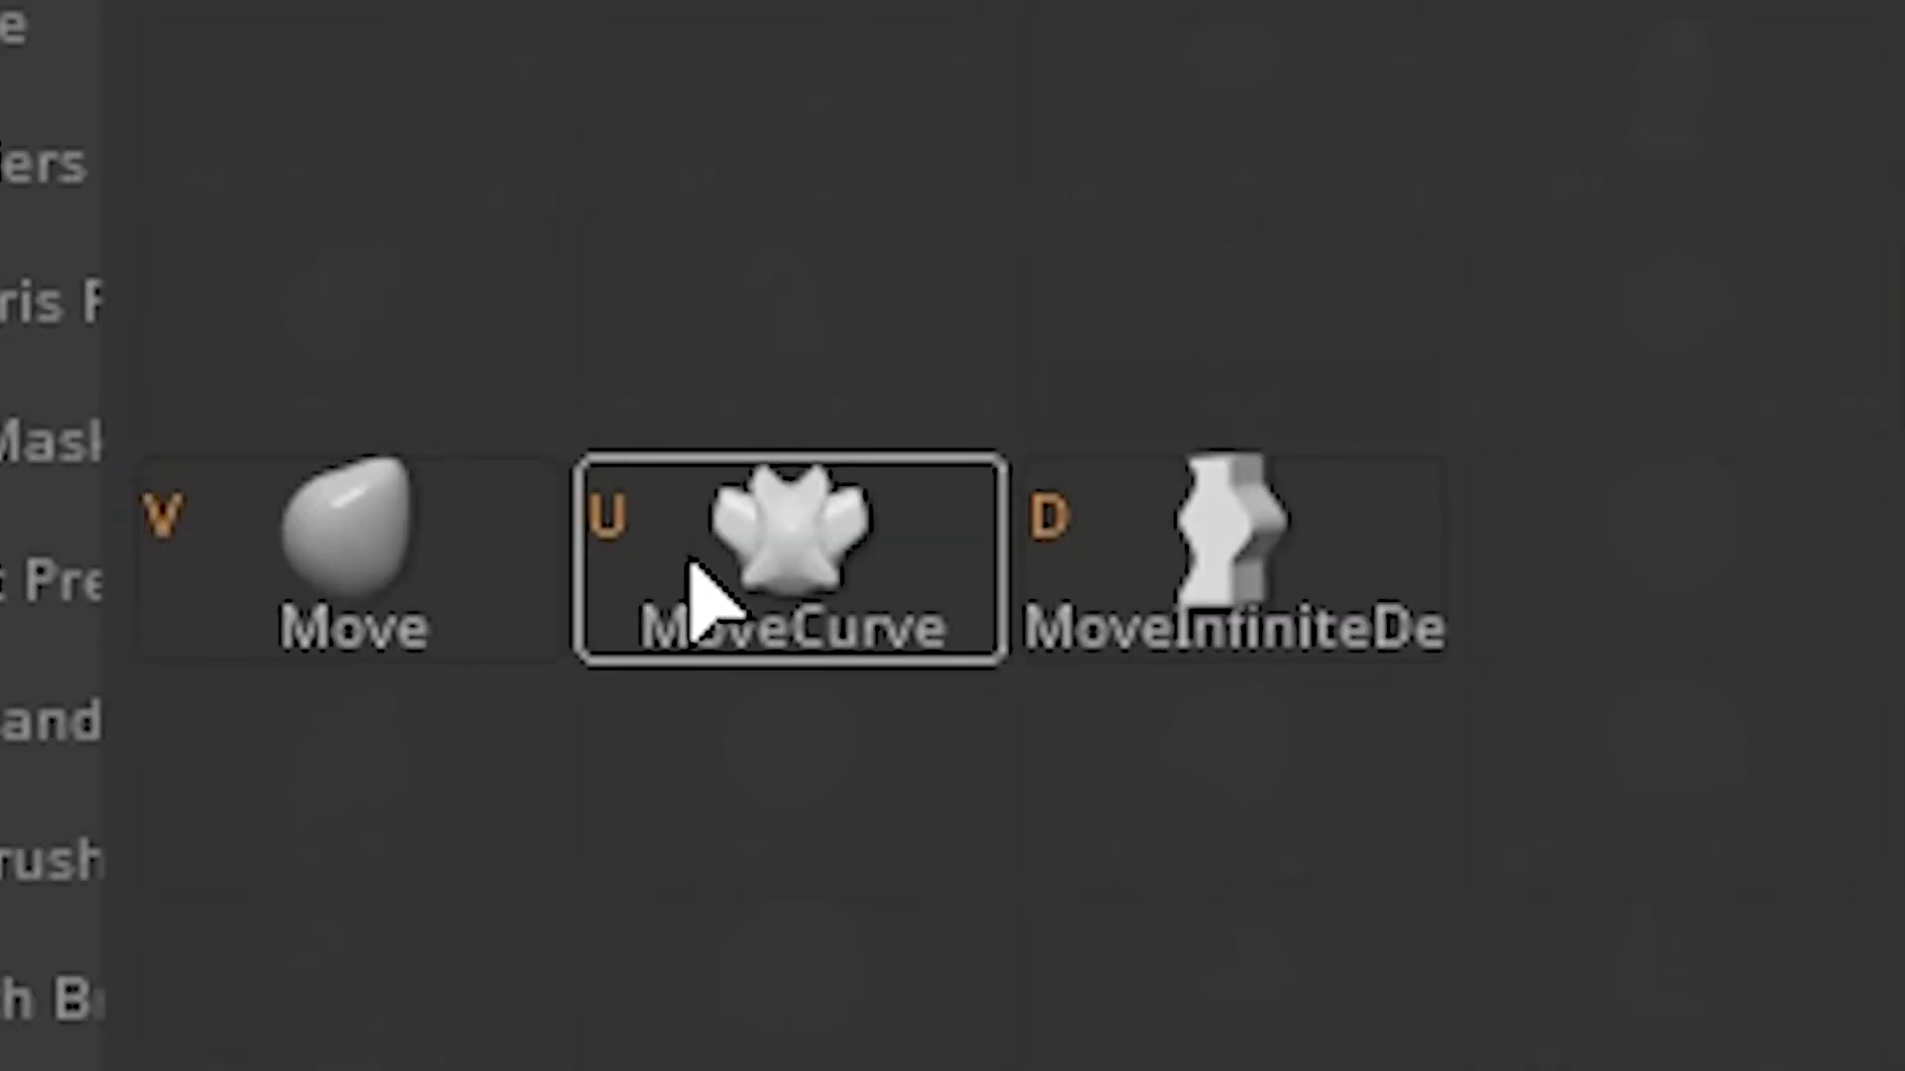
click(459, 532)
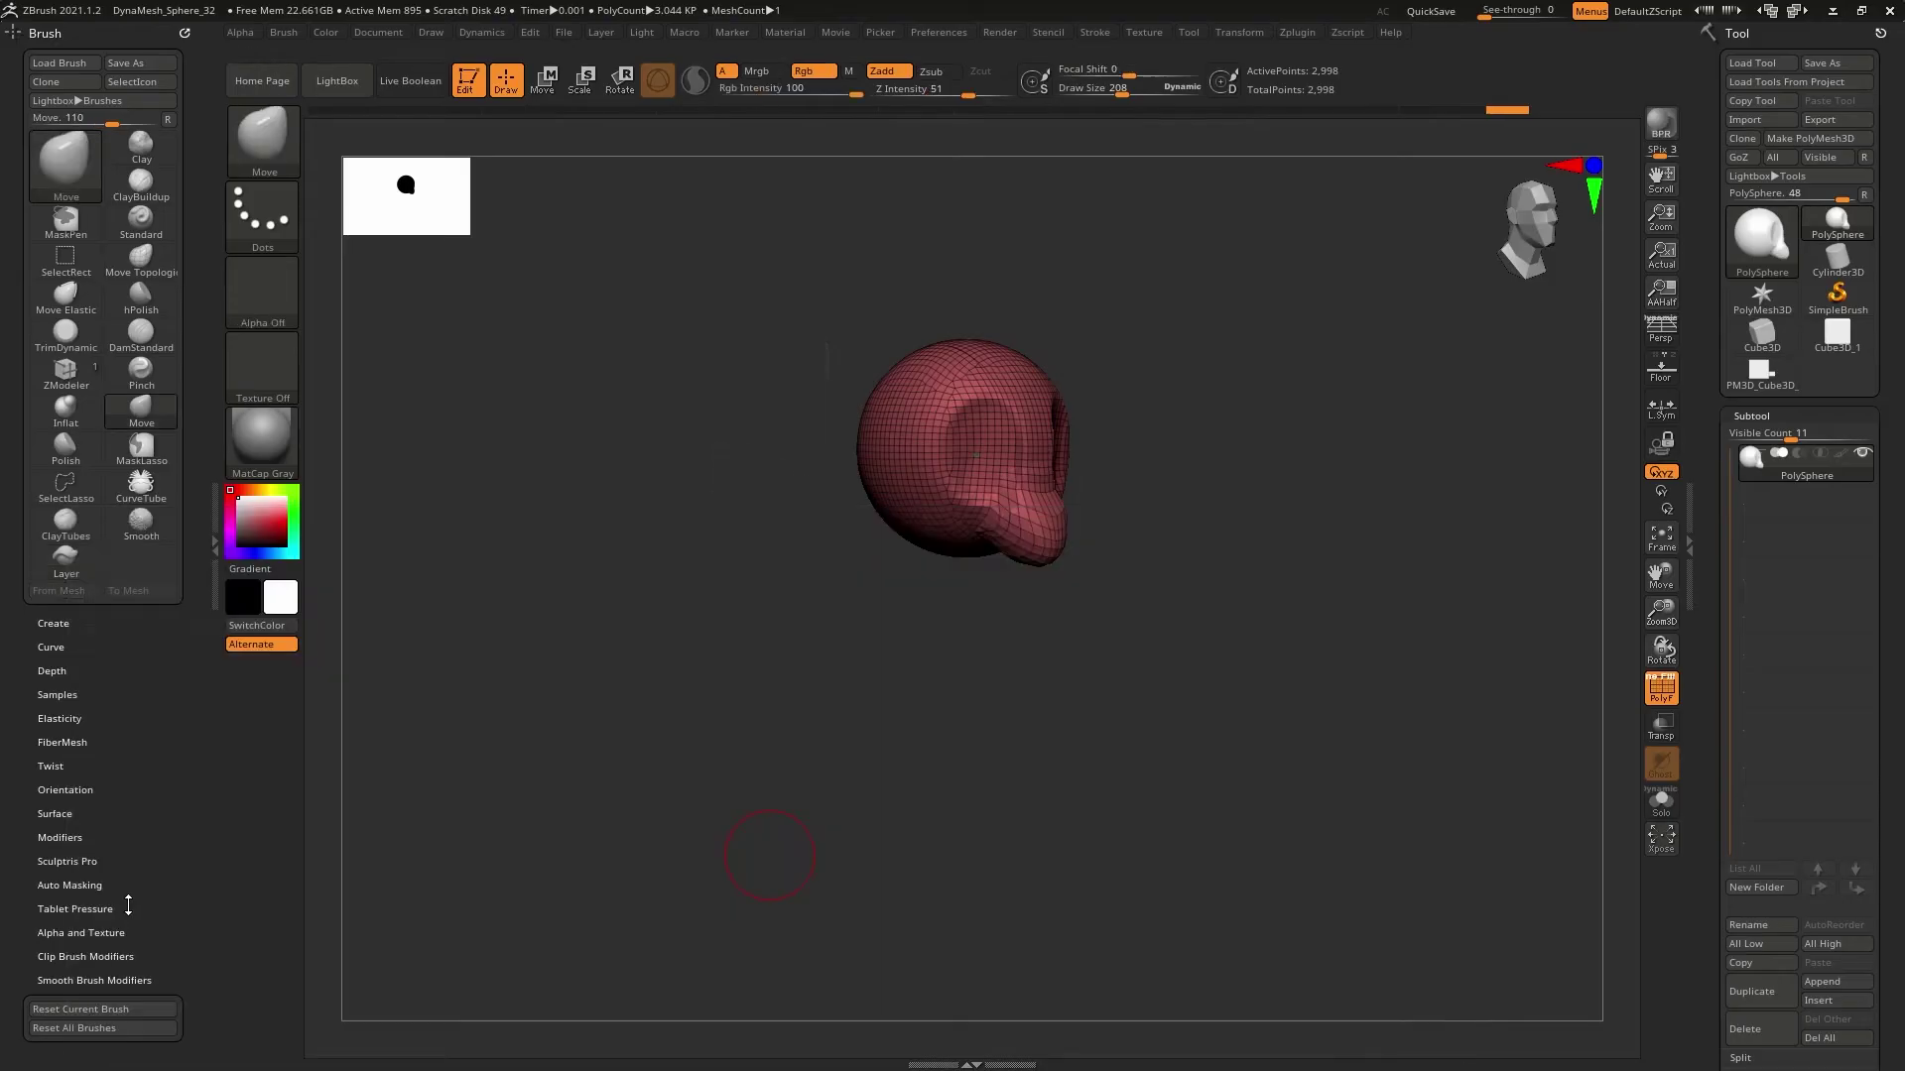
Set the Move brush's Draw Size to 750 and outline a neck and bust around the side-on head with the screen pen
mouse_move(1139, 573)
mouse_down()
mouse_move(1233, 601)
mouse_move(1203, 610)
mouse_up()
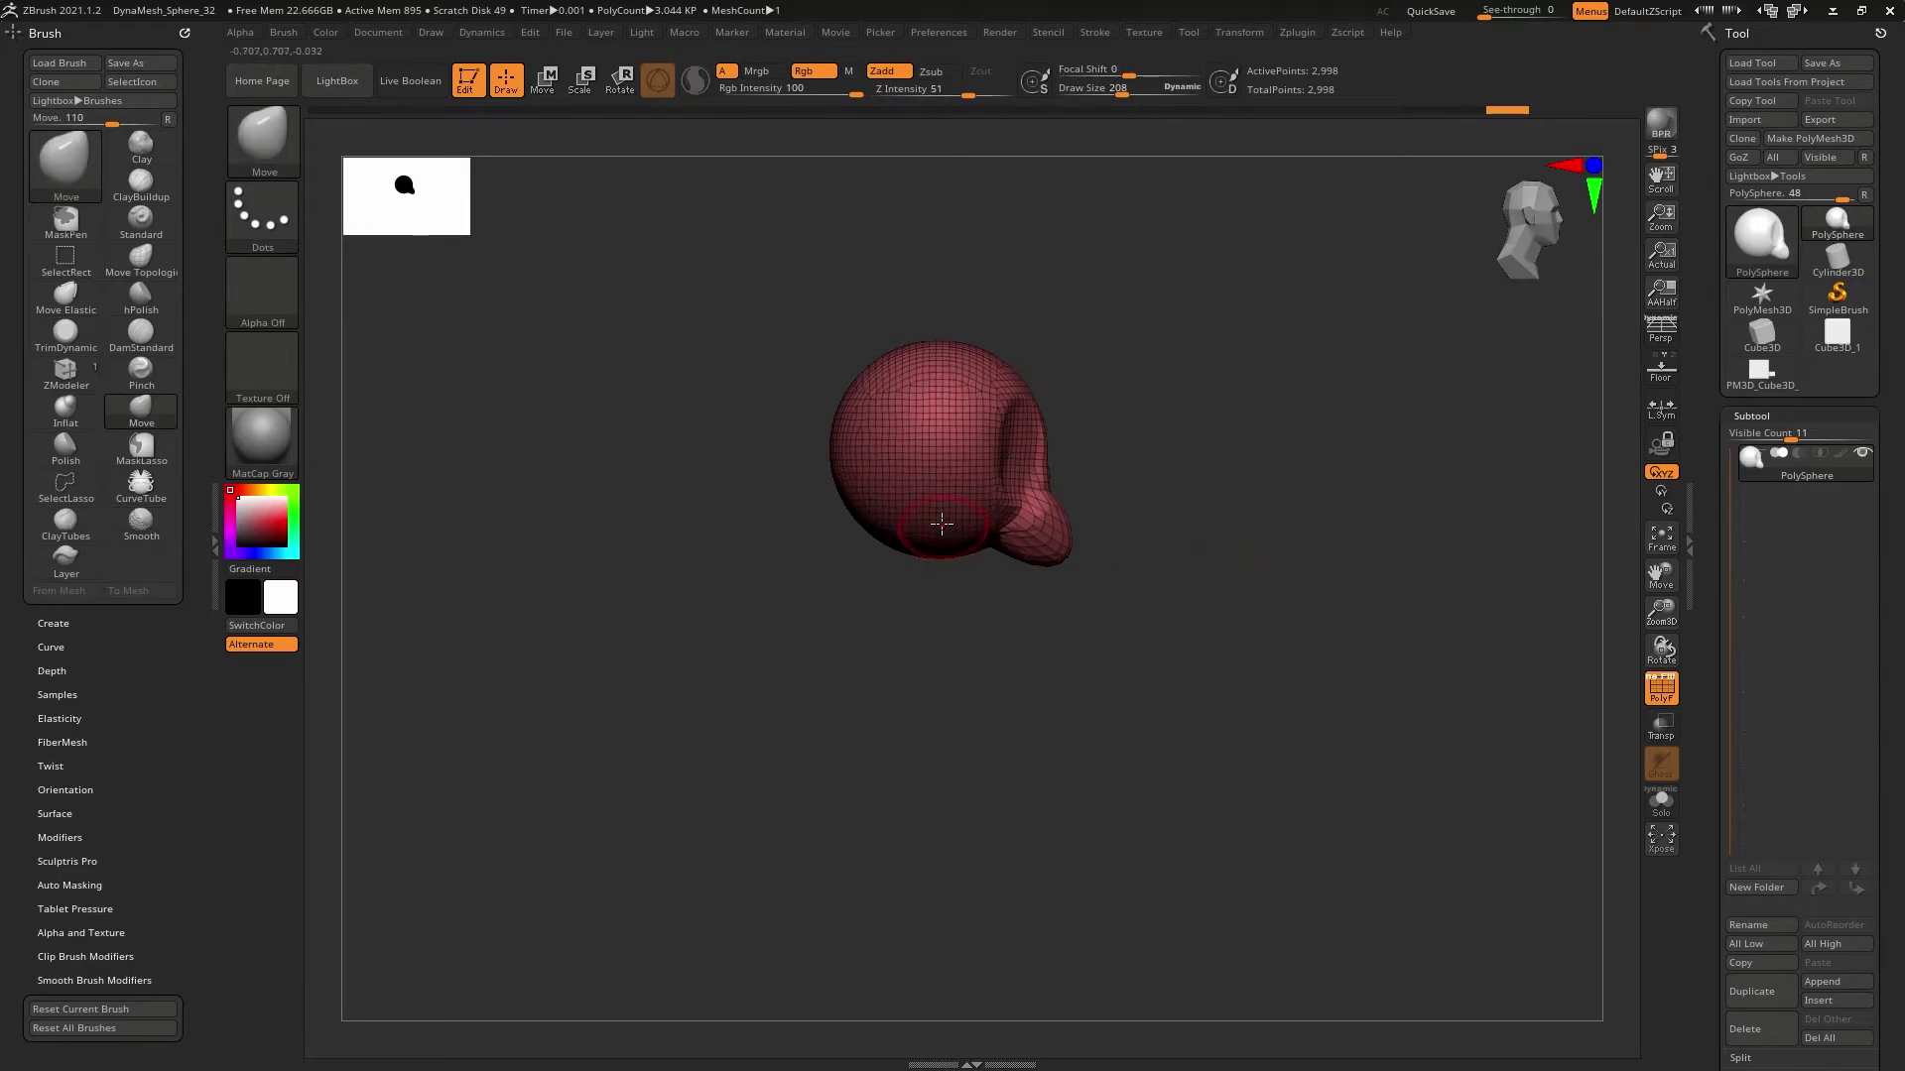
key(s)
mouse_move(1084, 610)
mouse_down()
mouse_move(1147, 616)
mouse_move(1131, 616)
mouse_up()
mouse_move(1130, 616)
mouse_down()
mouse_move(1121, 560)
mouse_move(1129, 608)
mouse_move(1106, 629)
mouse_up()
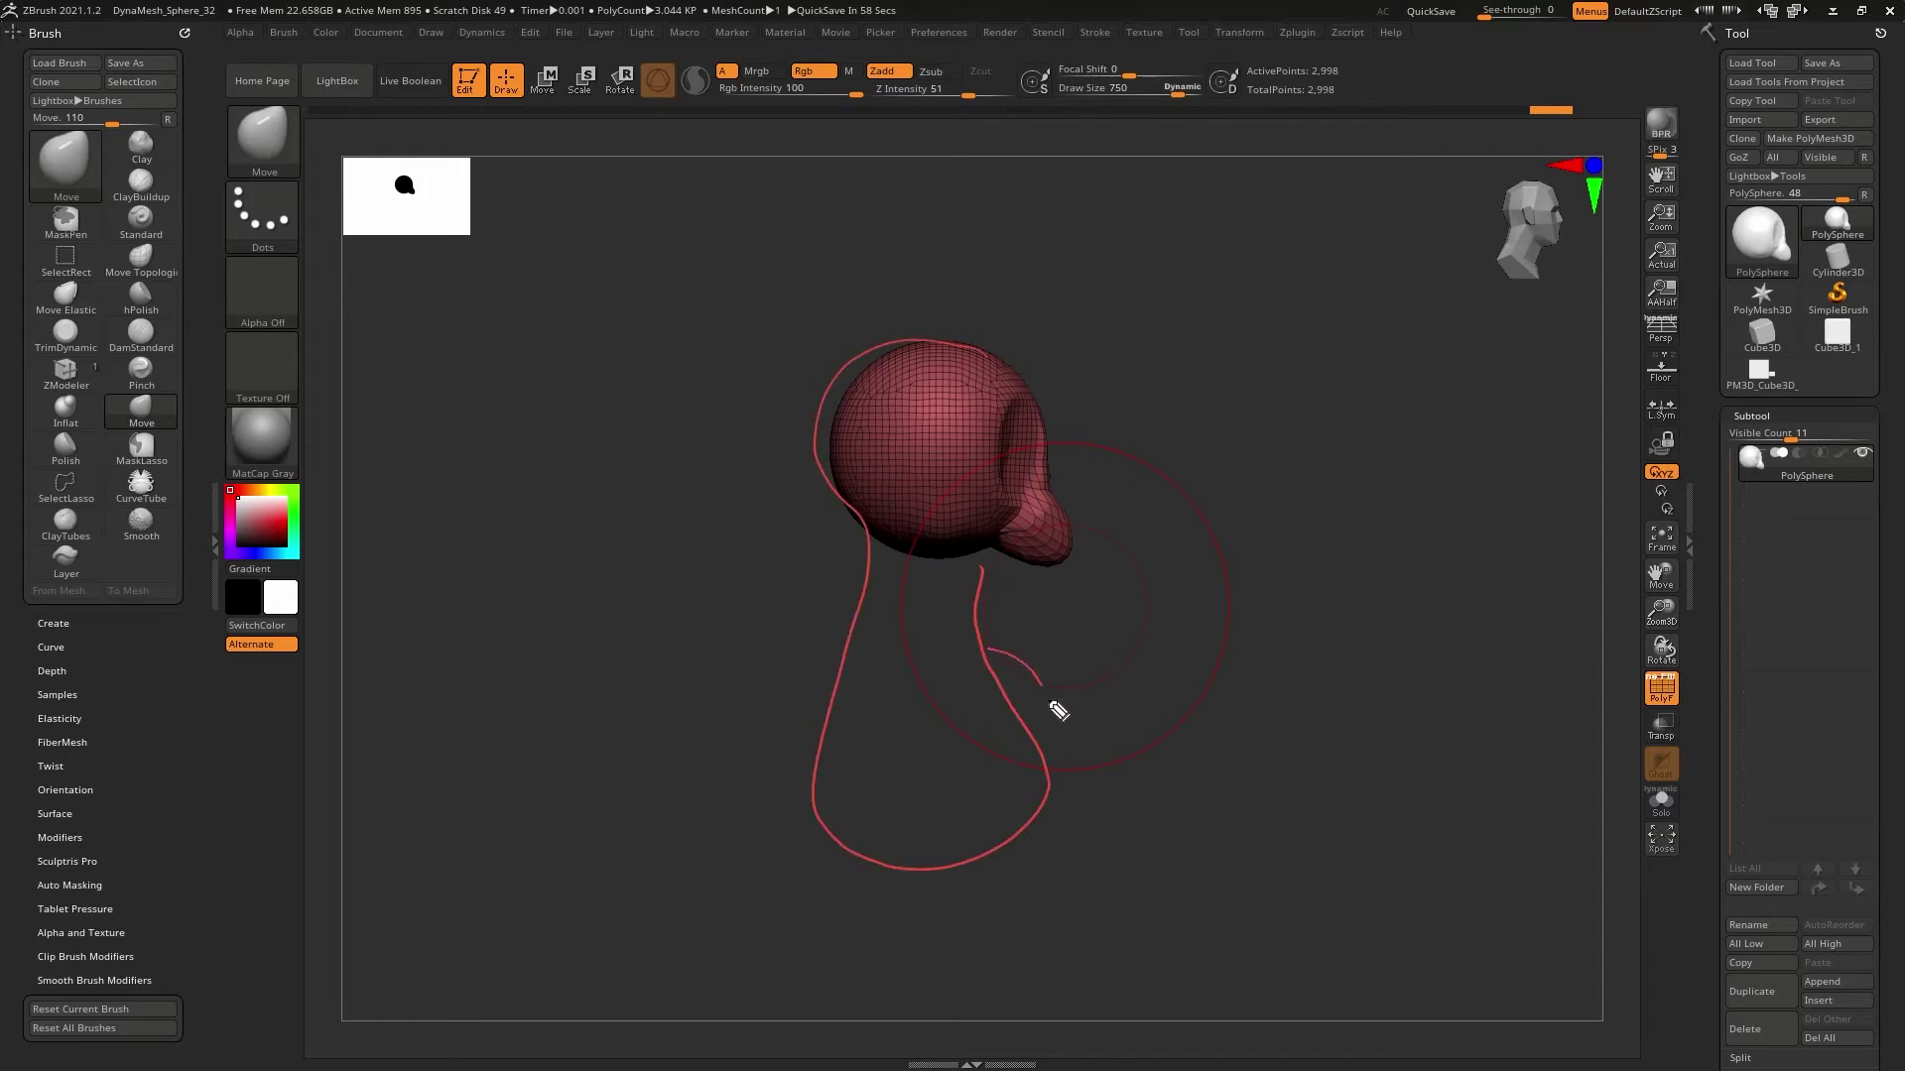
key(ctrl+shift)
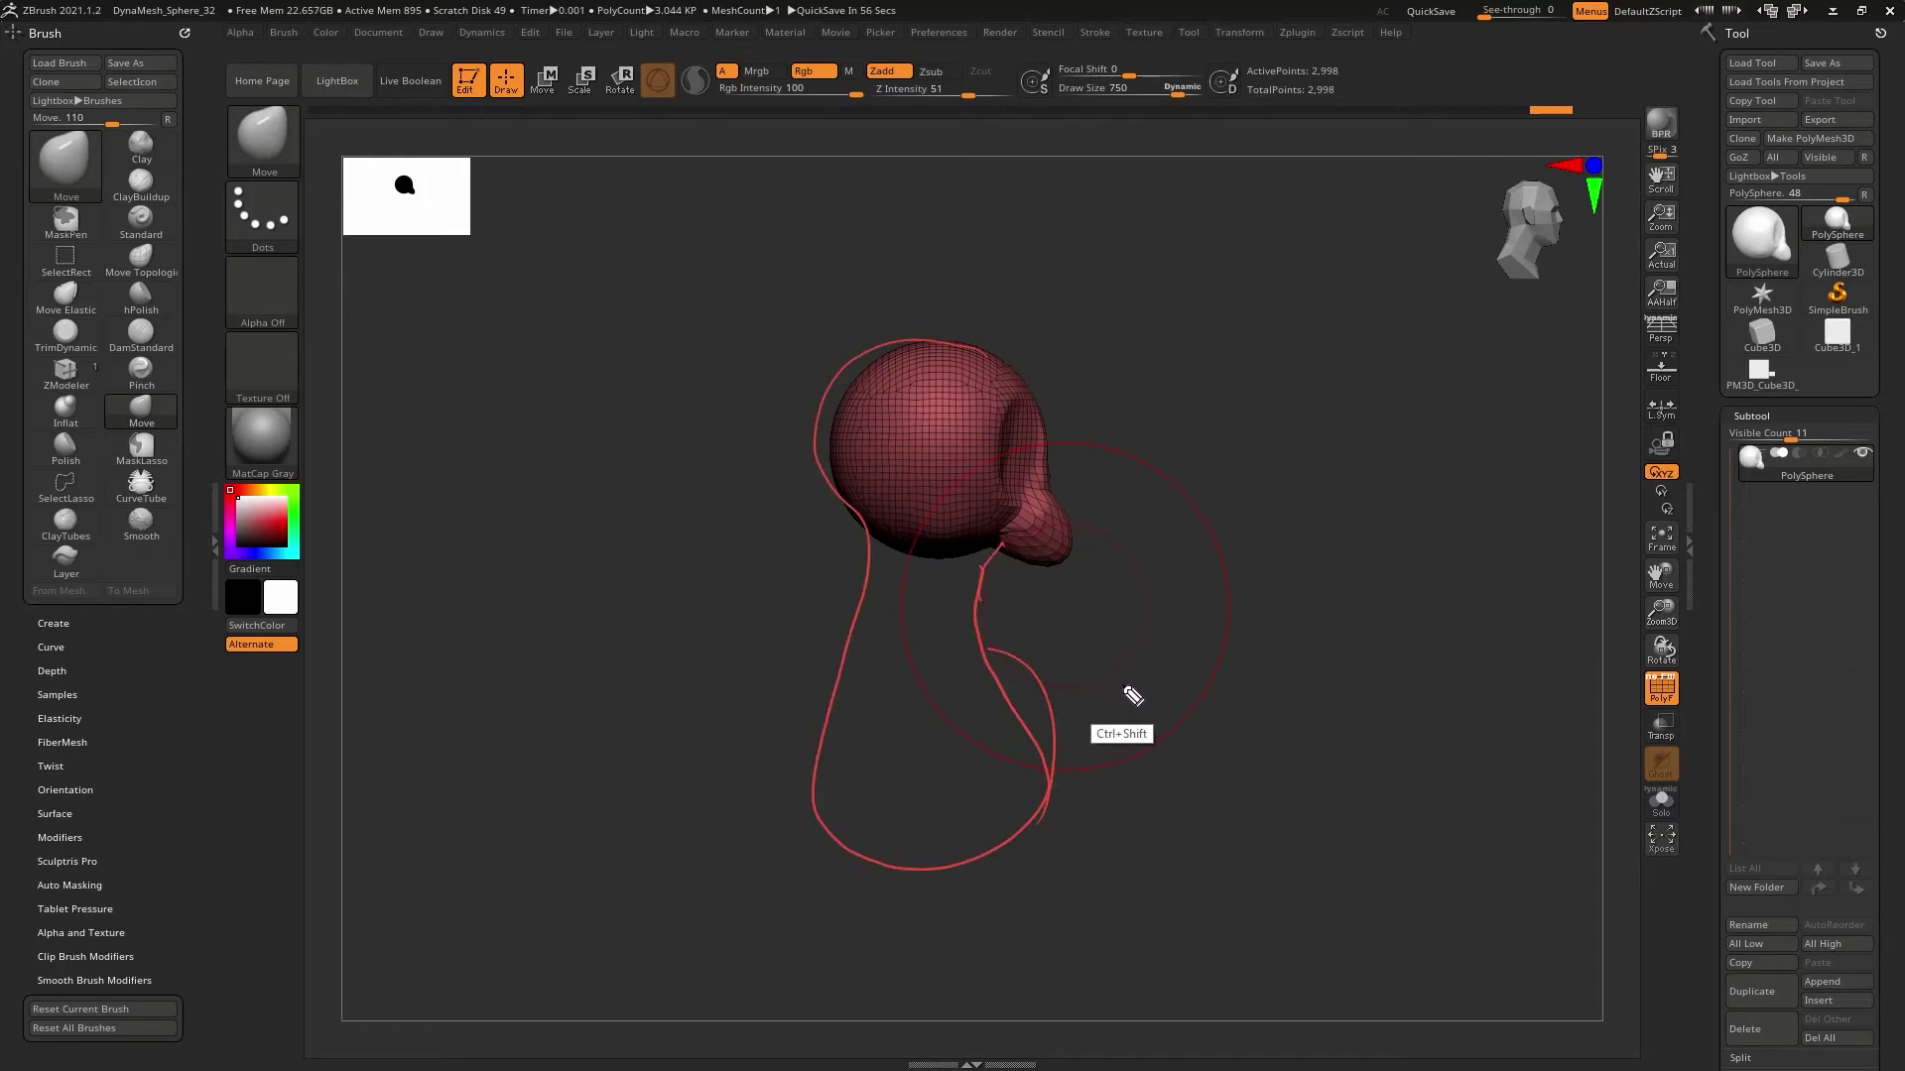
Pull the head's underside down with the Move brush to form a neck and bust that follow the pen outline
drag(908, 549, 912, 496)
key(e)
key(q)
mouse_move(877, 408)
mouse_down()
mouse_move(868, 555)
mouse_move(922, 644)
mouse_move(1024, 600)
mouse_move(861, 730)
mouse_move(853, 799)
mouse_move(940, 816)
mouse_move(922, 794)
mouse_move(972, 823)
mouse_move(843, 764)
mouse_move(836, 732)
mouse_move(923, 824)
mouse_up()
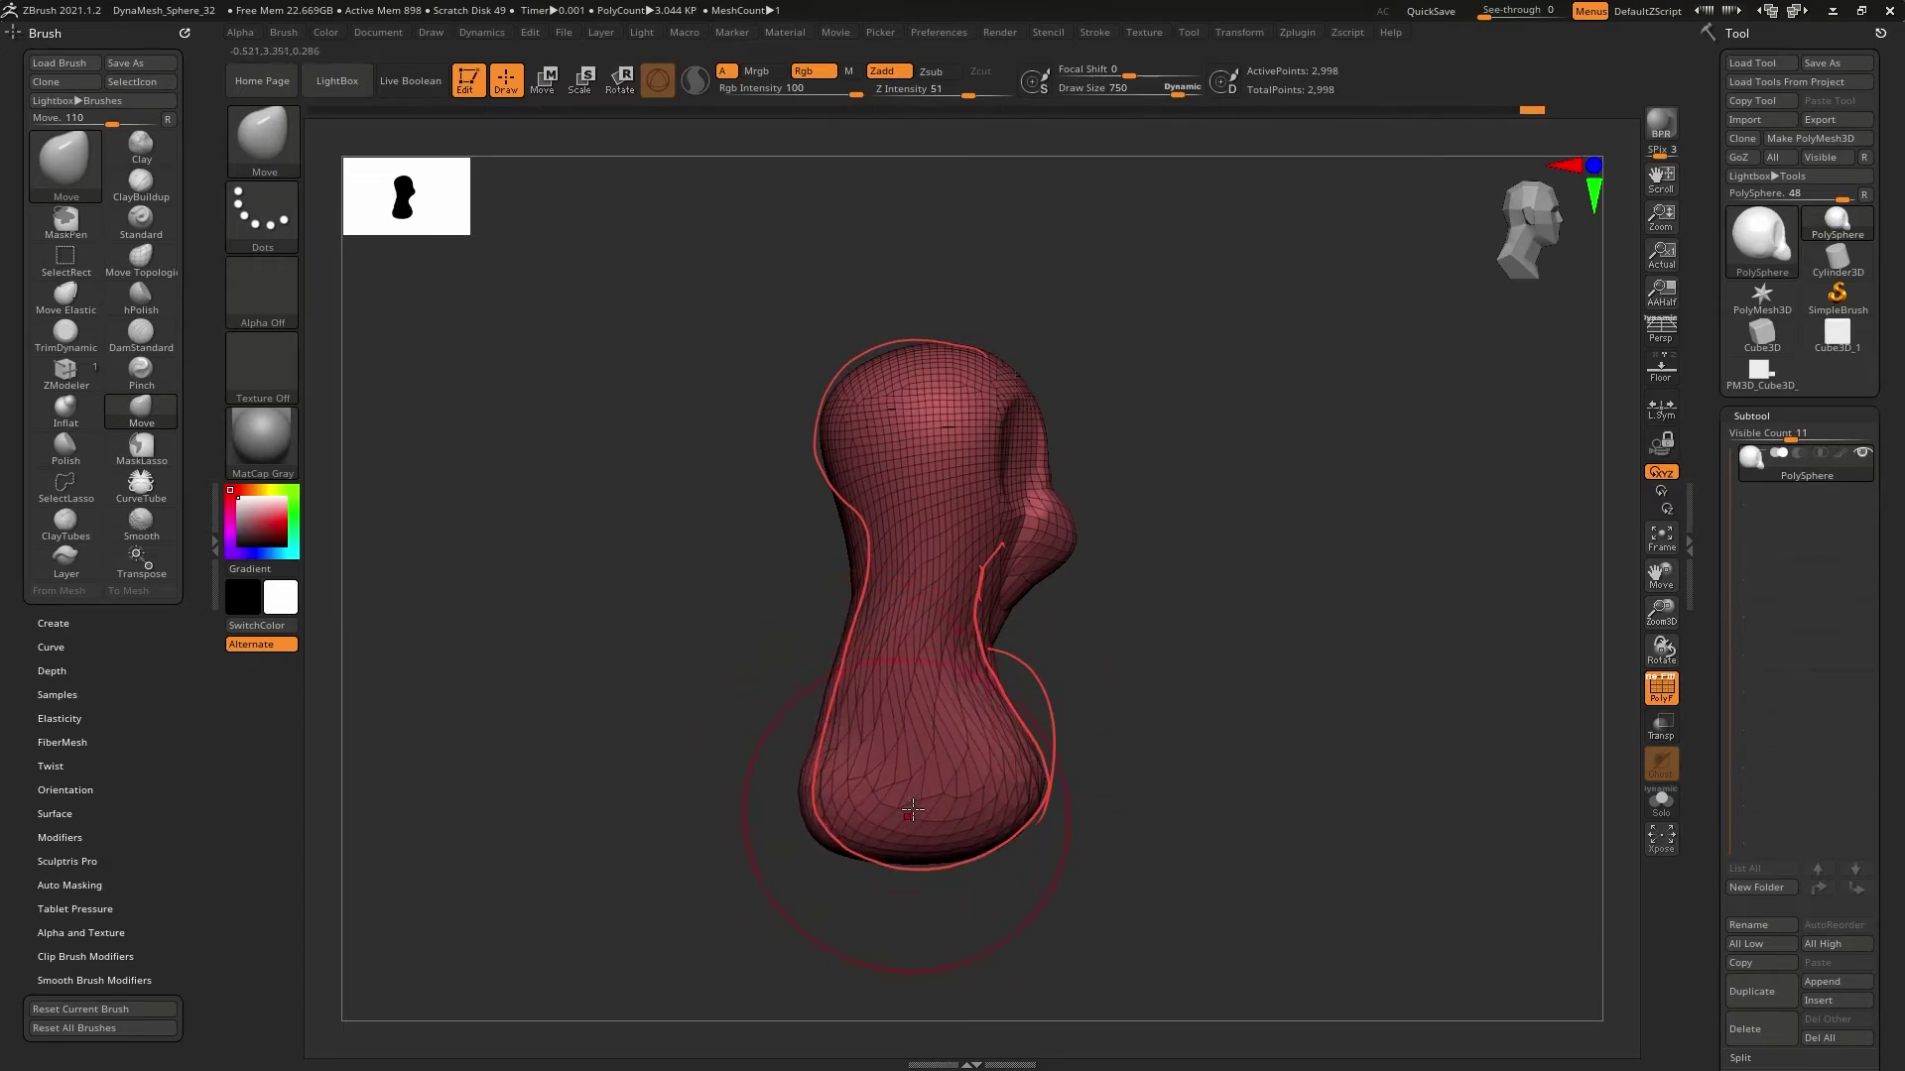
Refine the neck and bust silhouette from the front and the side with the Move brush
mouse_move(1101, 783)
mouse_down()
mouse_move(1251, 758)
mouse_move(1220, 773)
mouse_move(1318, 731)
mouse_move(1296, 702)
mouse_move(1320, 744)
mouse_move(1292, 623)
mouse_move(1414, 526)
mouse_move(1444, 396)
mouse_move(1432, 340)
mouse_move(1446, 404)
mouse_move(1468, 387)
mouse_move(1436, 381)
mouse_up()
key(ctrl+z)
drag(1431, 511, 1432, 615)
drag(1425, 747, 1409, 793)
mouse_move(1419, 873)
mouse_down()
mouse_move(1423, 893)
mouse_move(1488, 872)
mouse_move(1339, 842)
mouse_up()
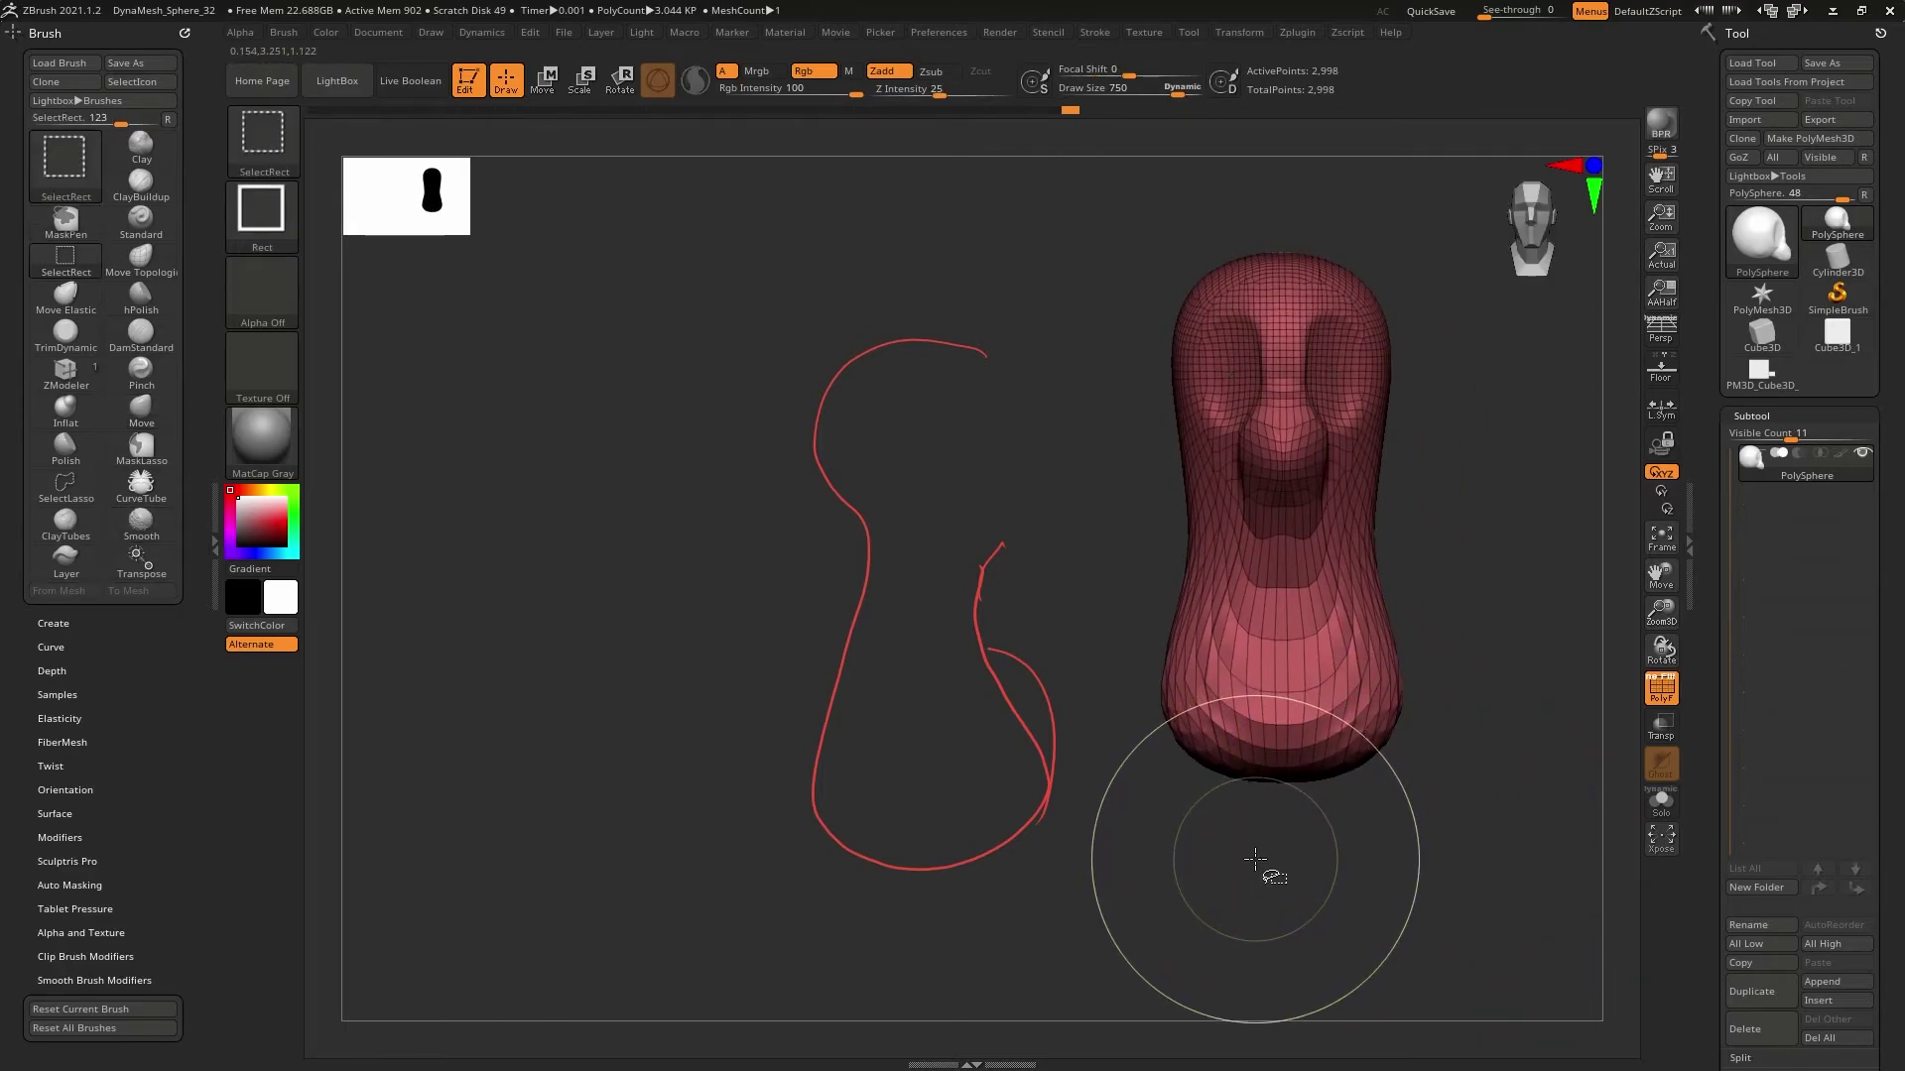
mouse_move(1404, 724)
mouse_down()
mouse_move(1415, 819)
mouse_move(1335, 757)
mouse_up()
drag(1262, 695, 1240, 706)
mouse_move(1288, 765)
mouse_down()
mouse_move(1392, 783)
mouse_move(1263, 838)
mouse_up()
Set the Draw Size to 146 and build up mirrored ears on the sides of the head with the Standard brush
key(s)
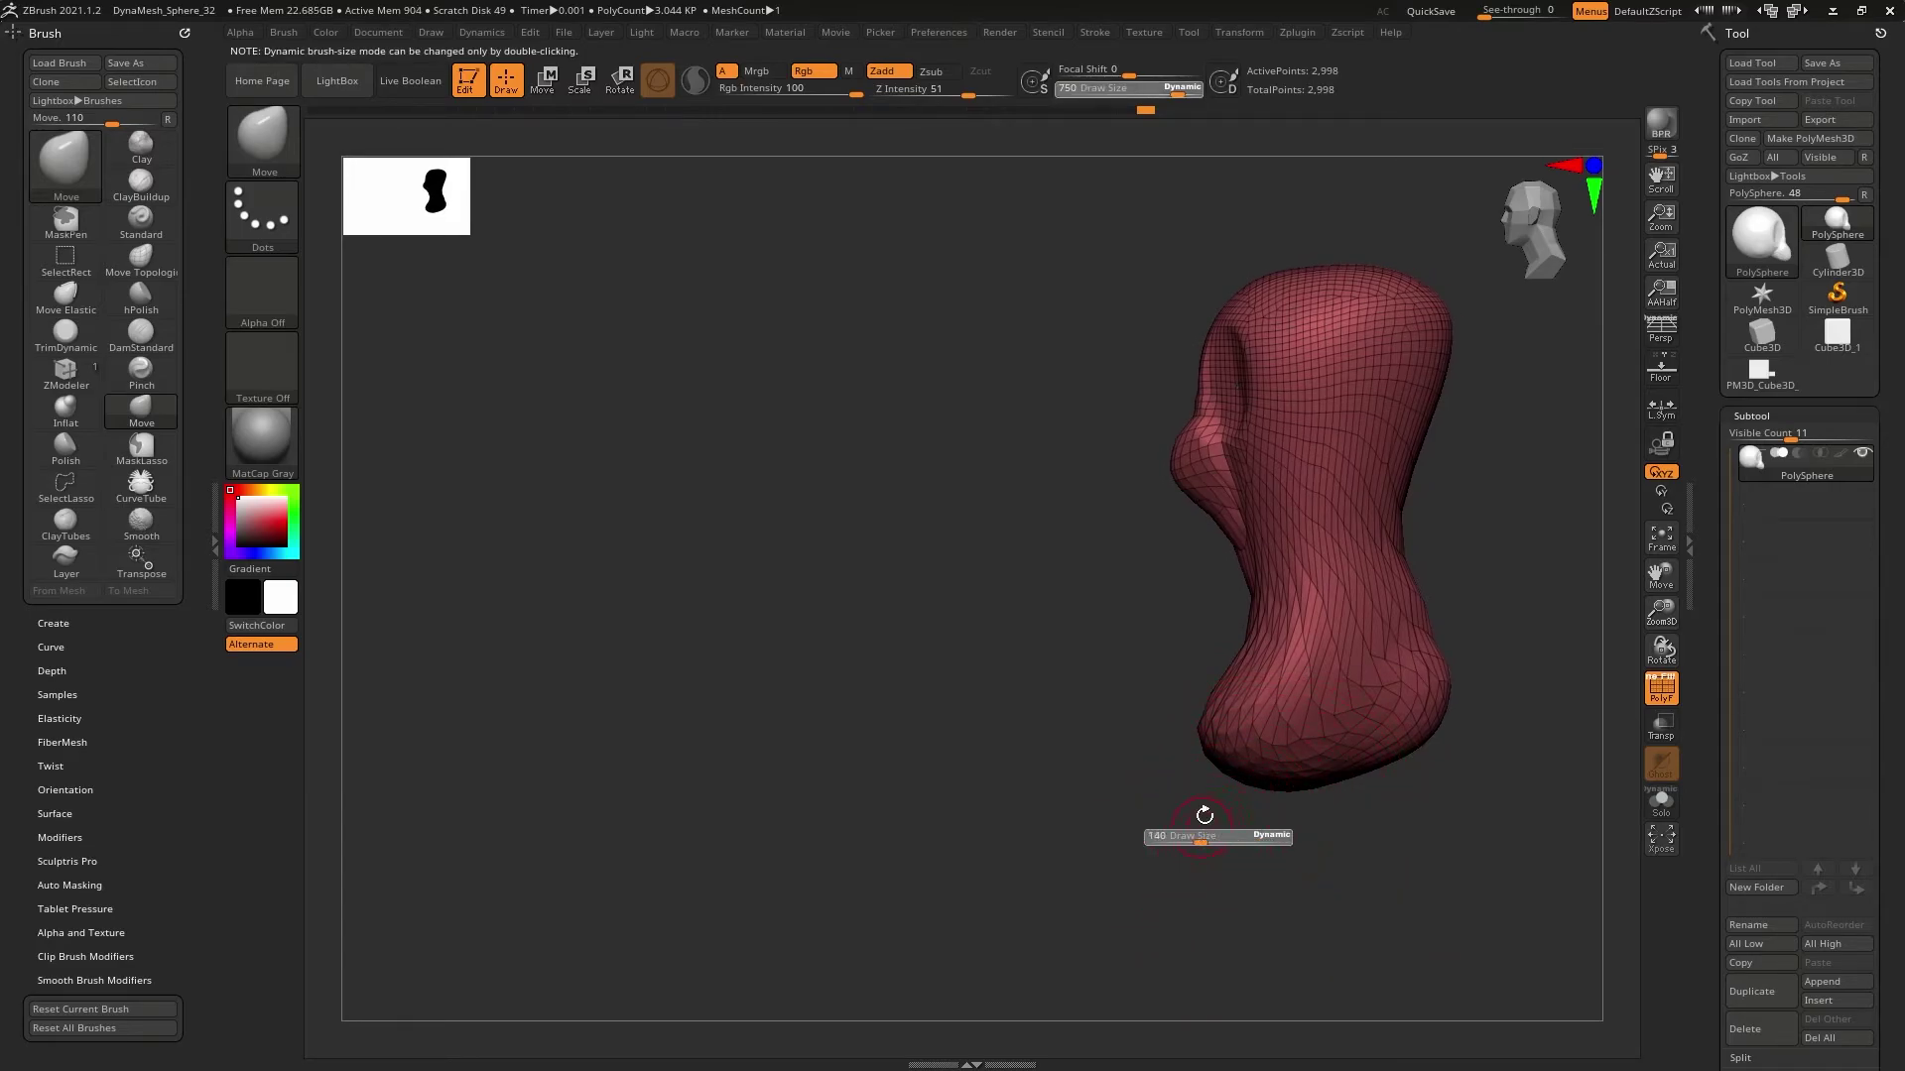
click(1204, 835)
key(b)
key(s)
key(t)
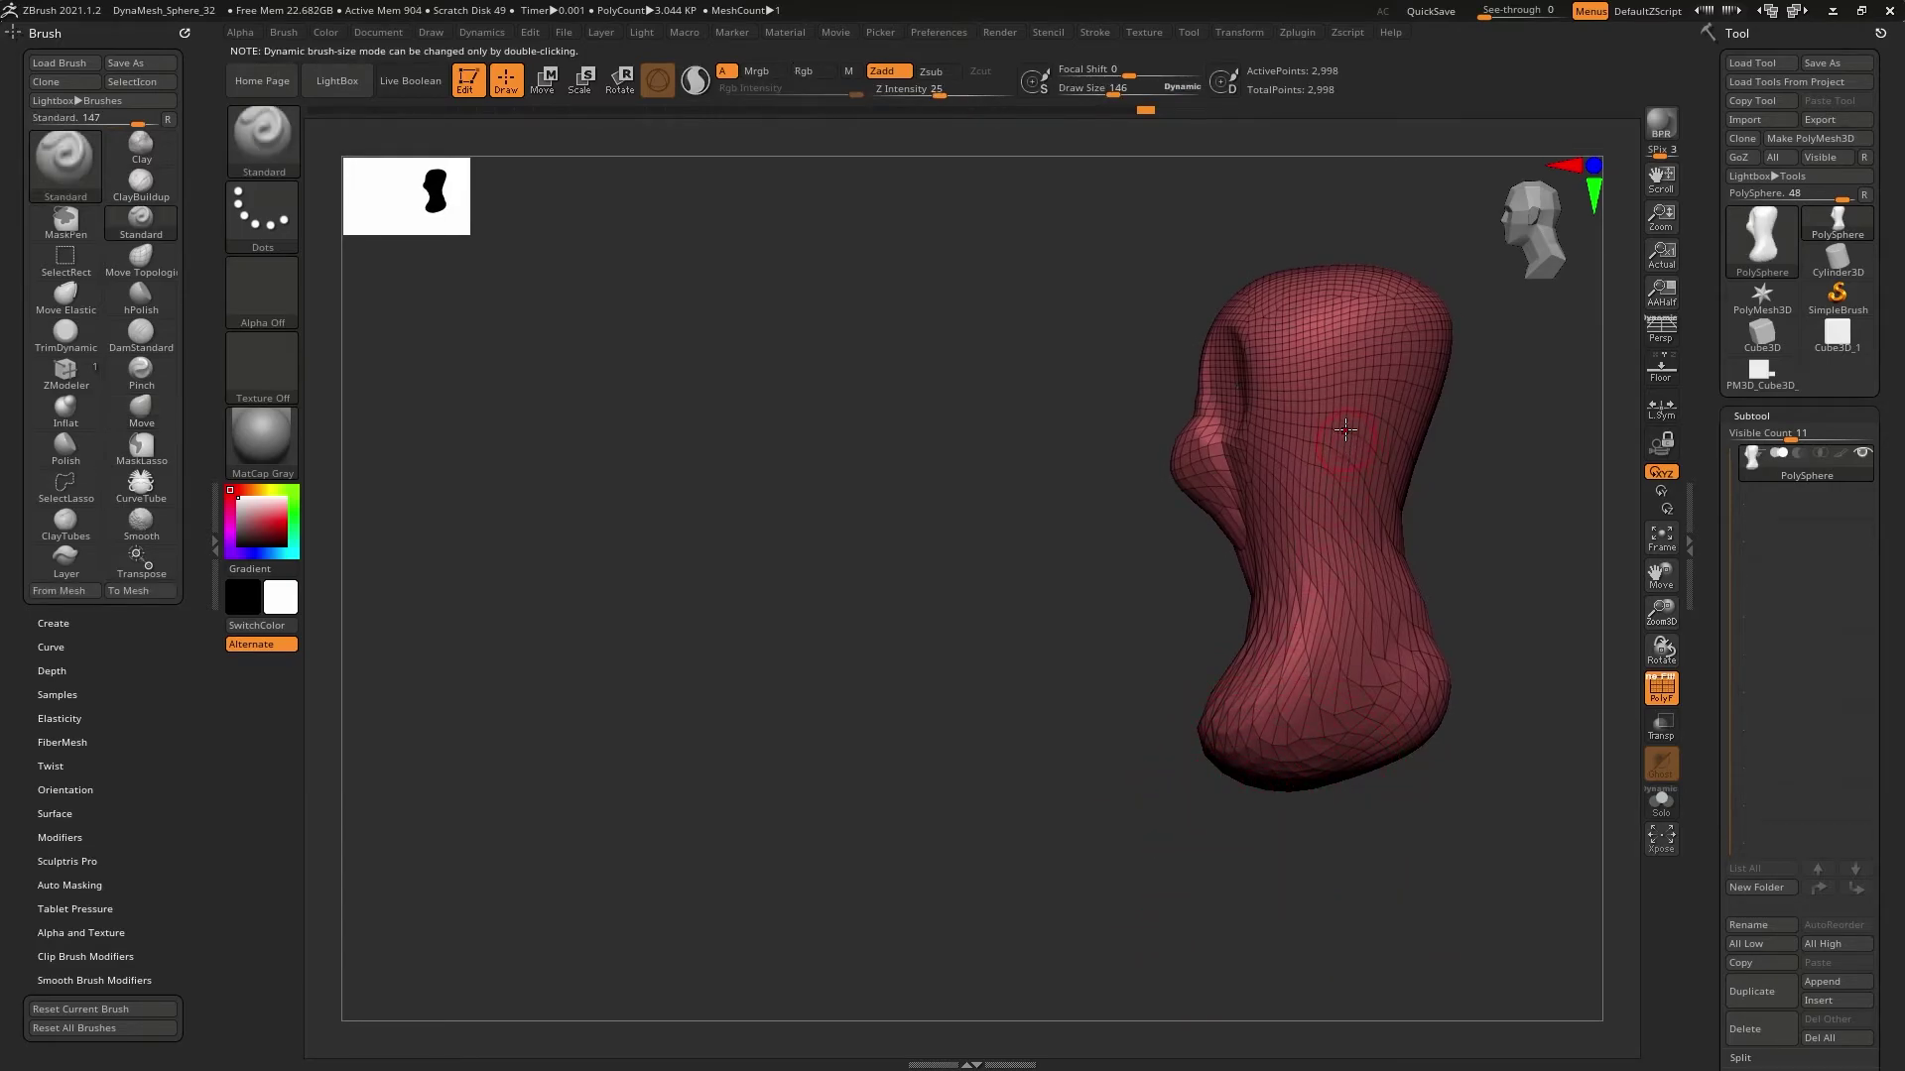
mouse_move(1392, 455)
mouse_down()
mouse_move(1365, 525)
mouse_move(1411, 397)
mouse_move(1377, 457)
mouse_move(1399, 397)
mouse_move(1401, 436)
mouse_up()
Build up a raised chin-like block on the front of the neck below the nose with the Standard brush
mouse_move(1299, 831)
shift+mouse_down()
mouse_move(1357, 813)
mouse_move(1286, 742)
shift+mouse_up()
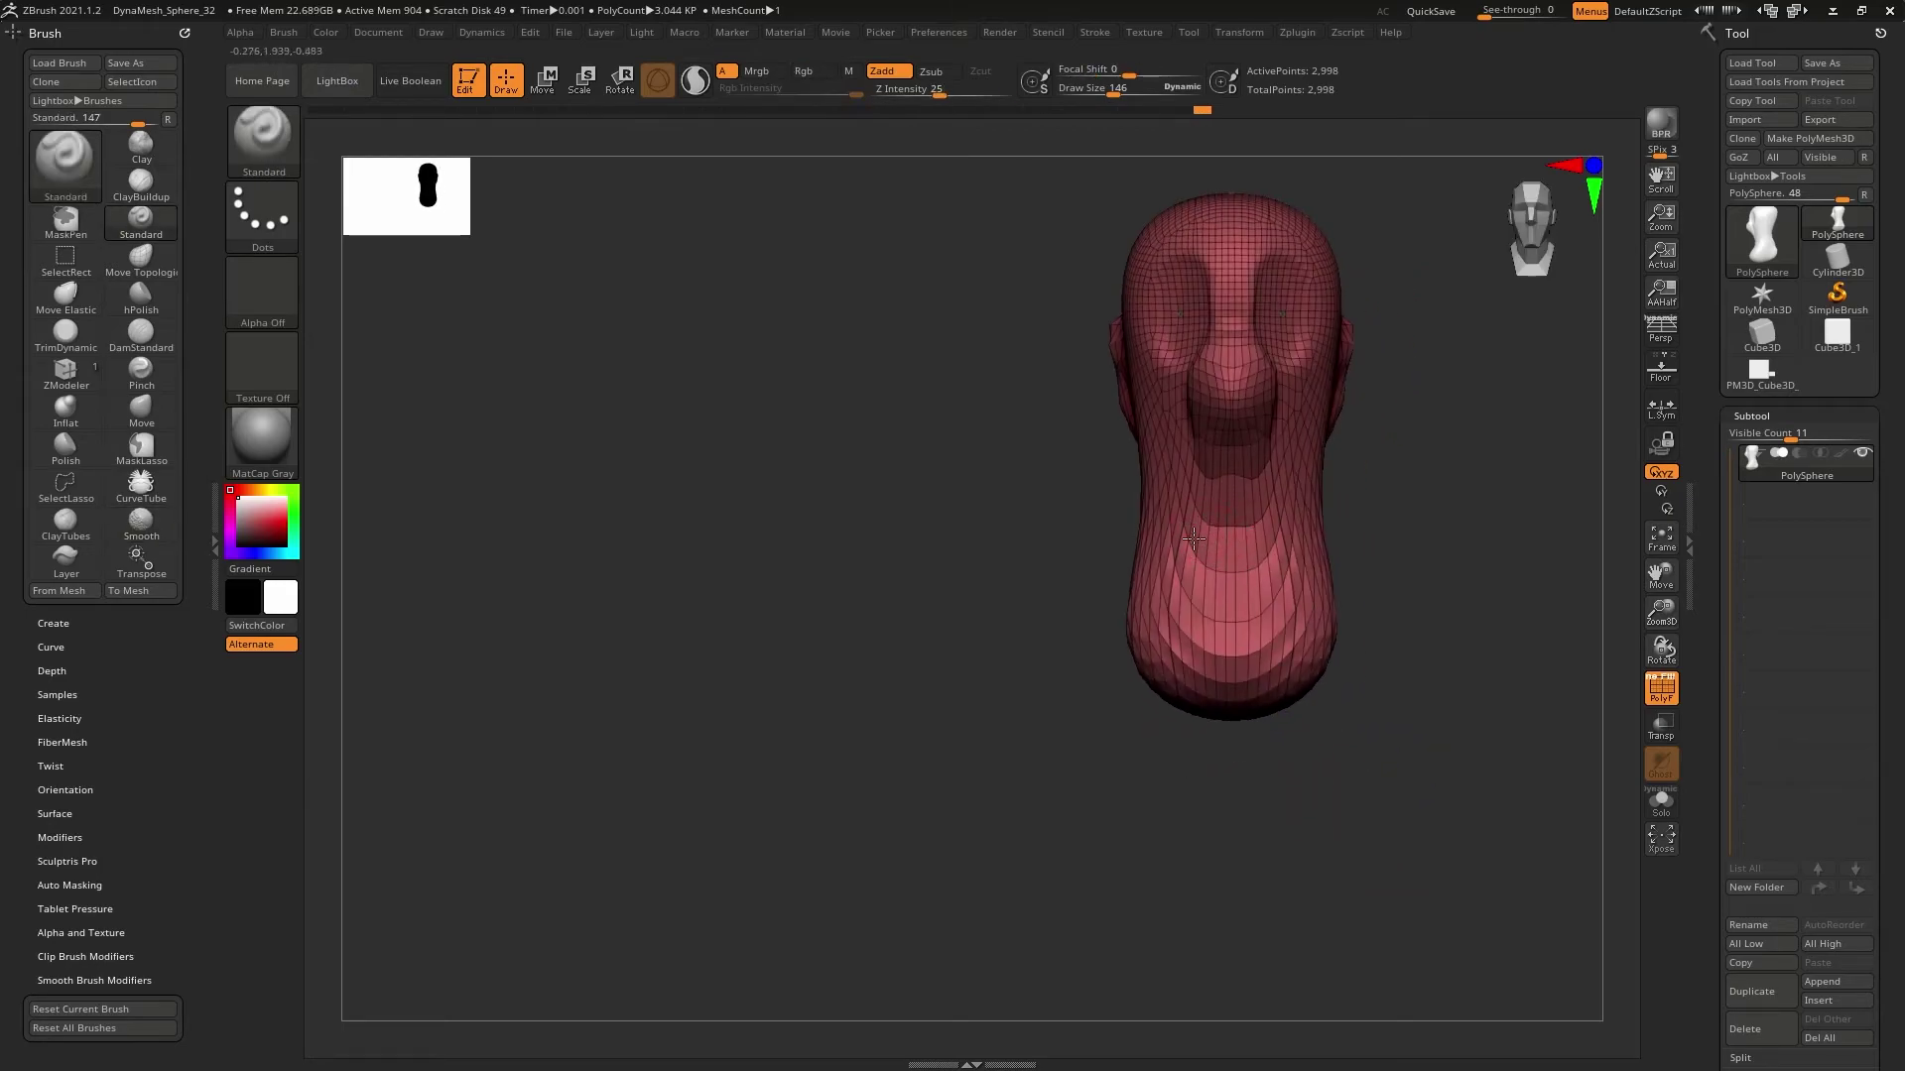
right_drag(1249, 556, 1231, 557)
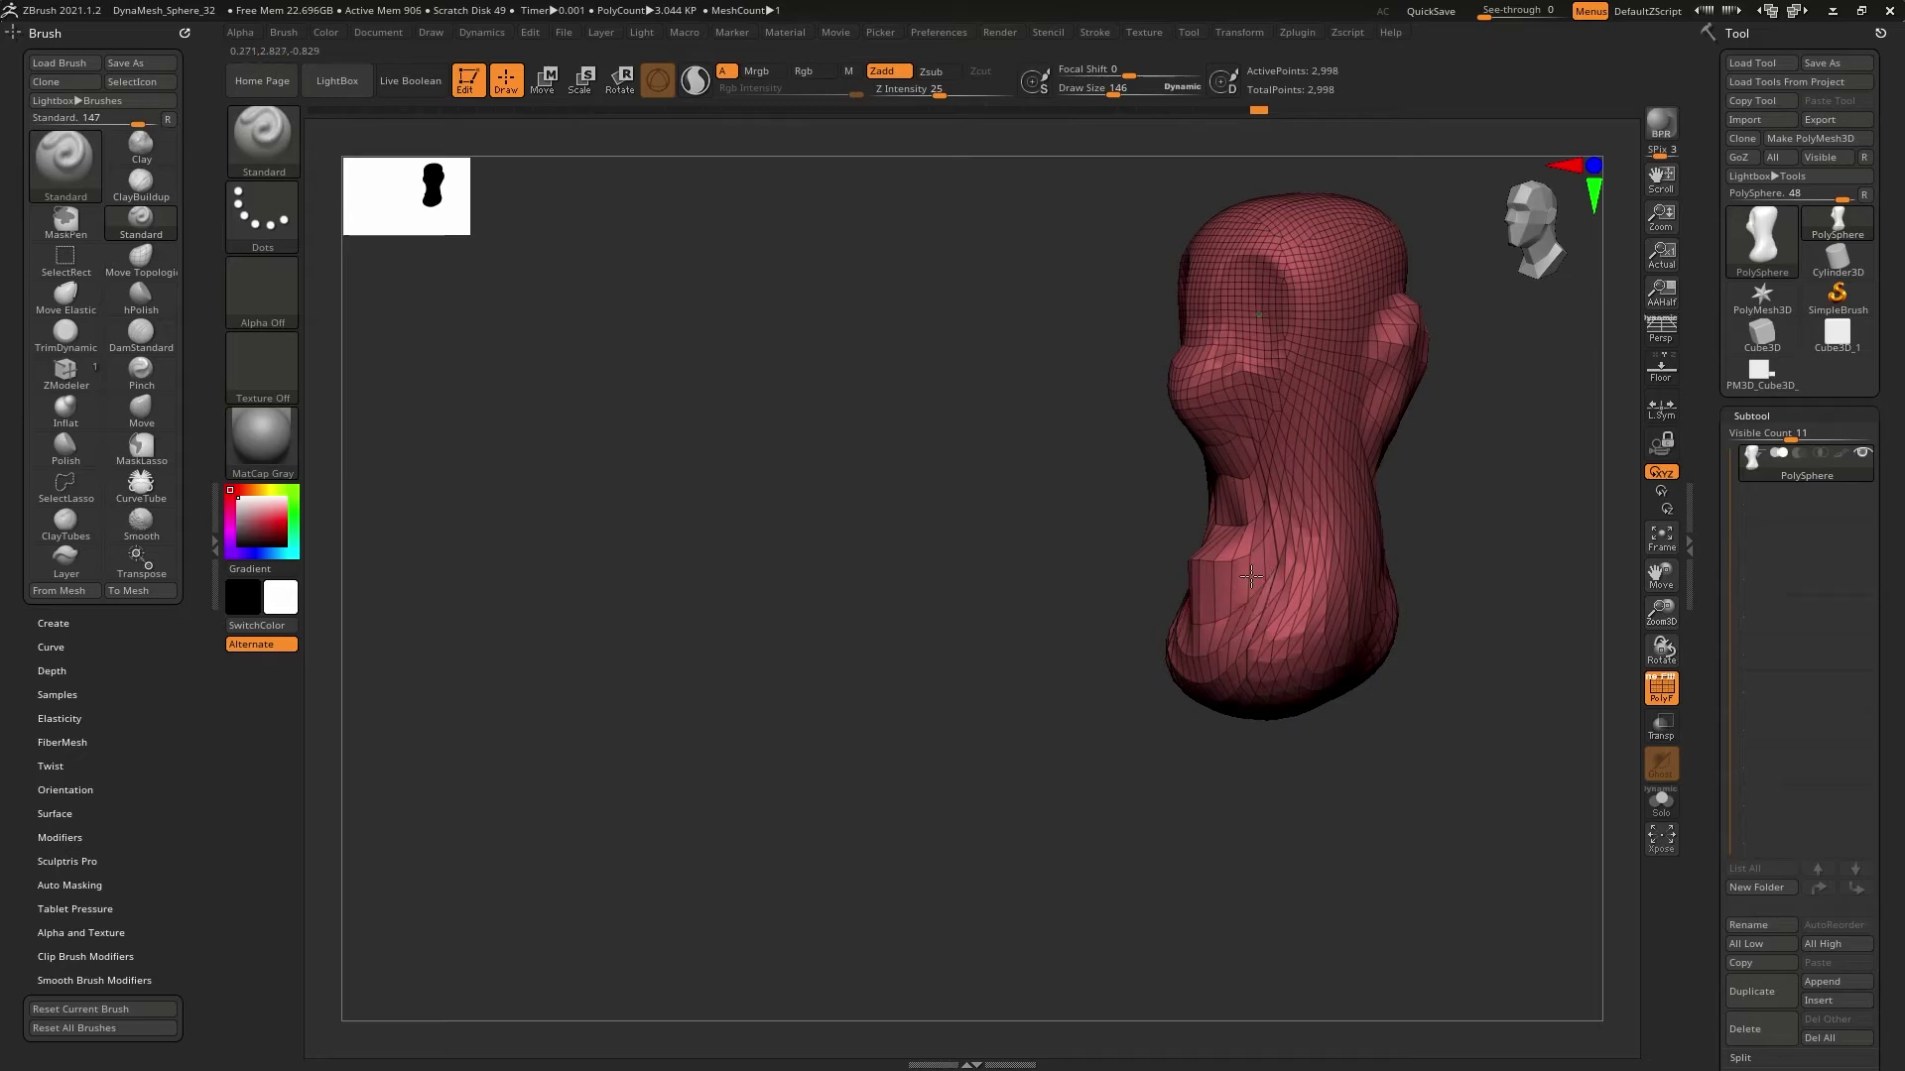
right_drag(1296, 565, 1306, 748)
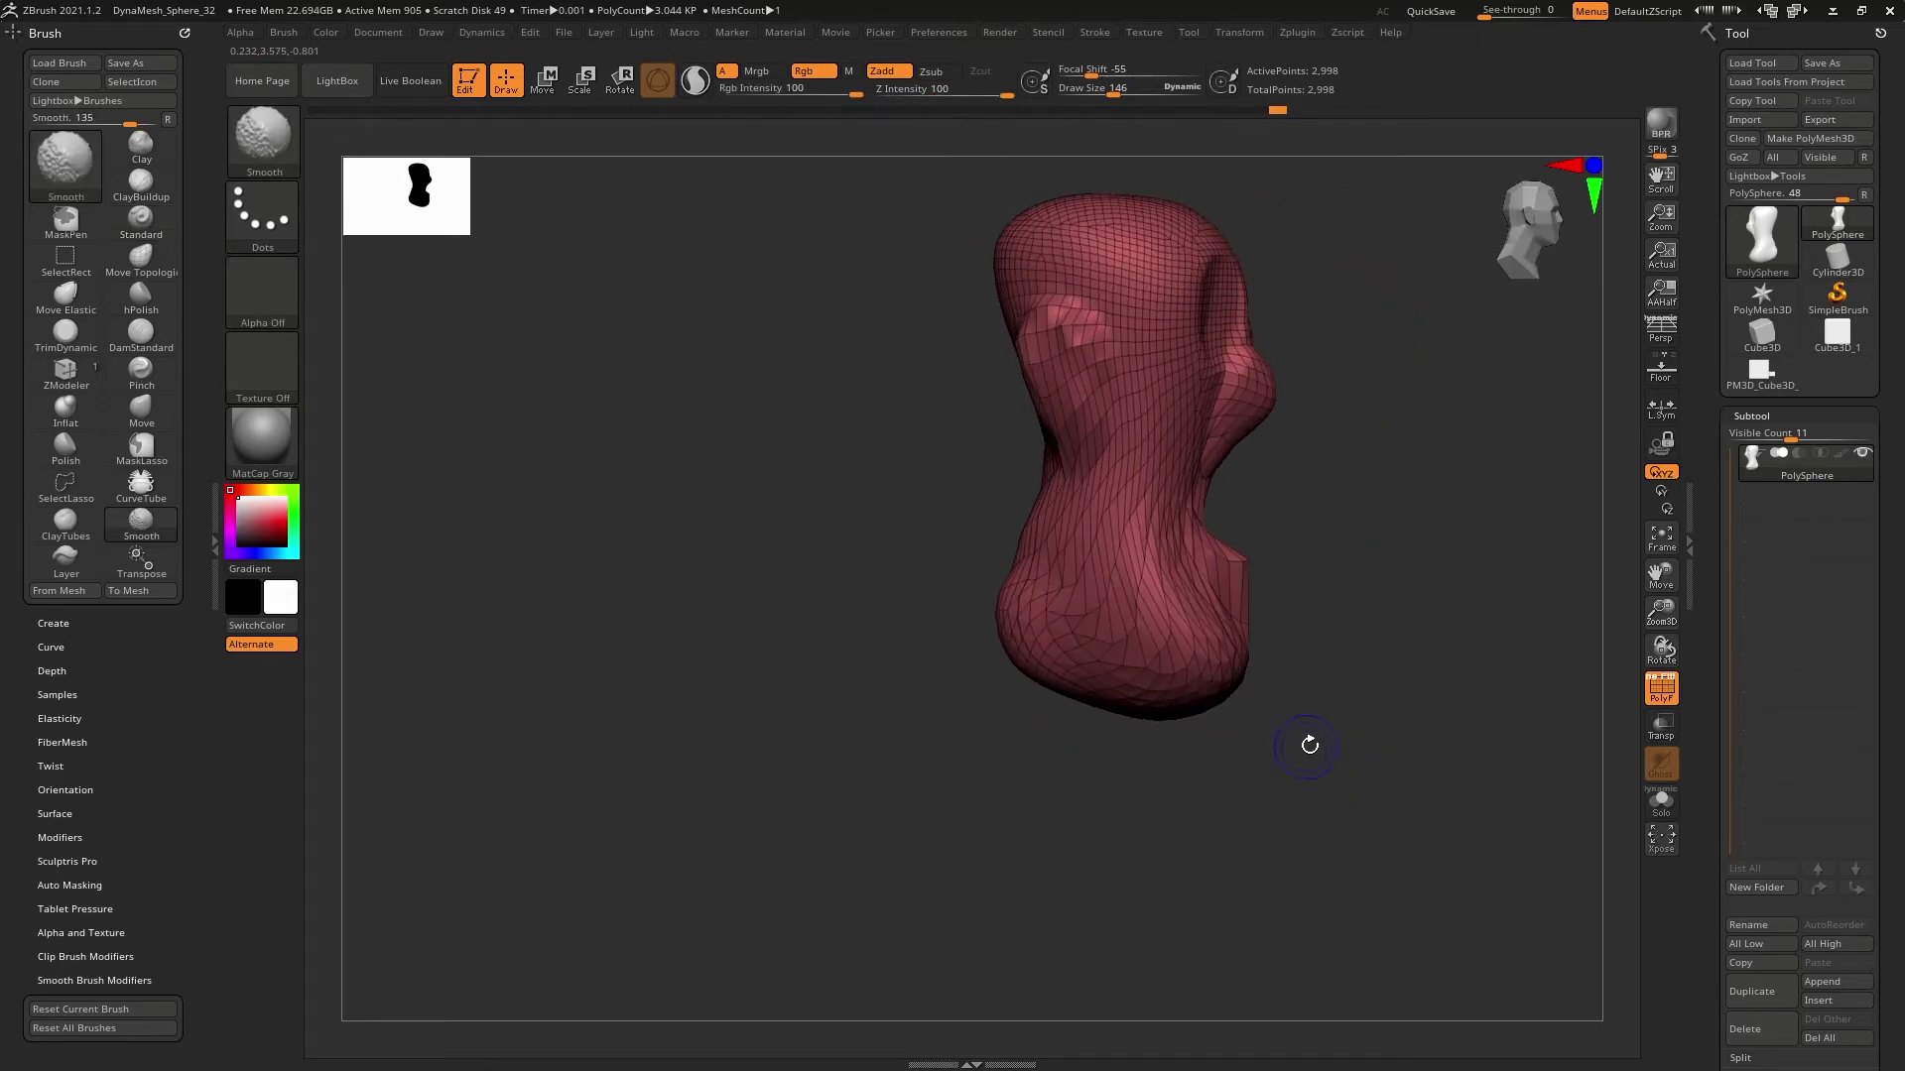
right_drag(1219, 536, 1230, 531)
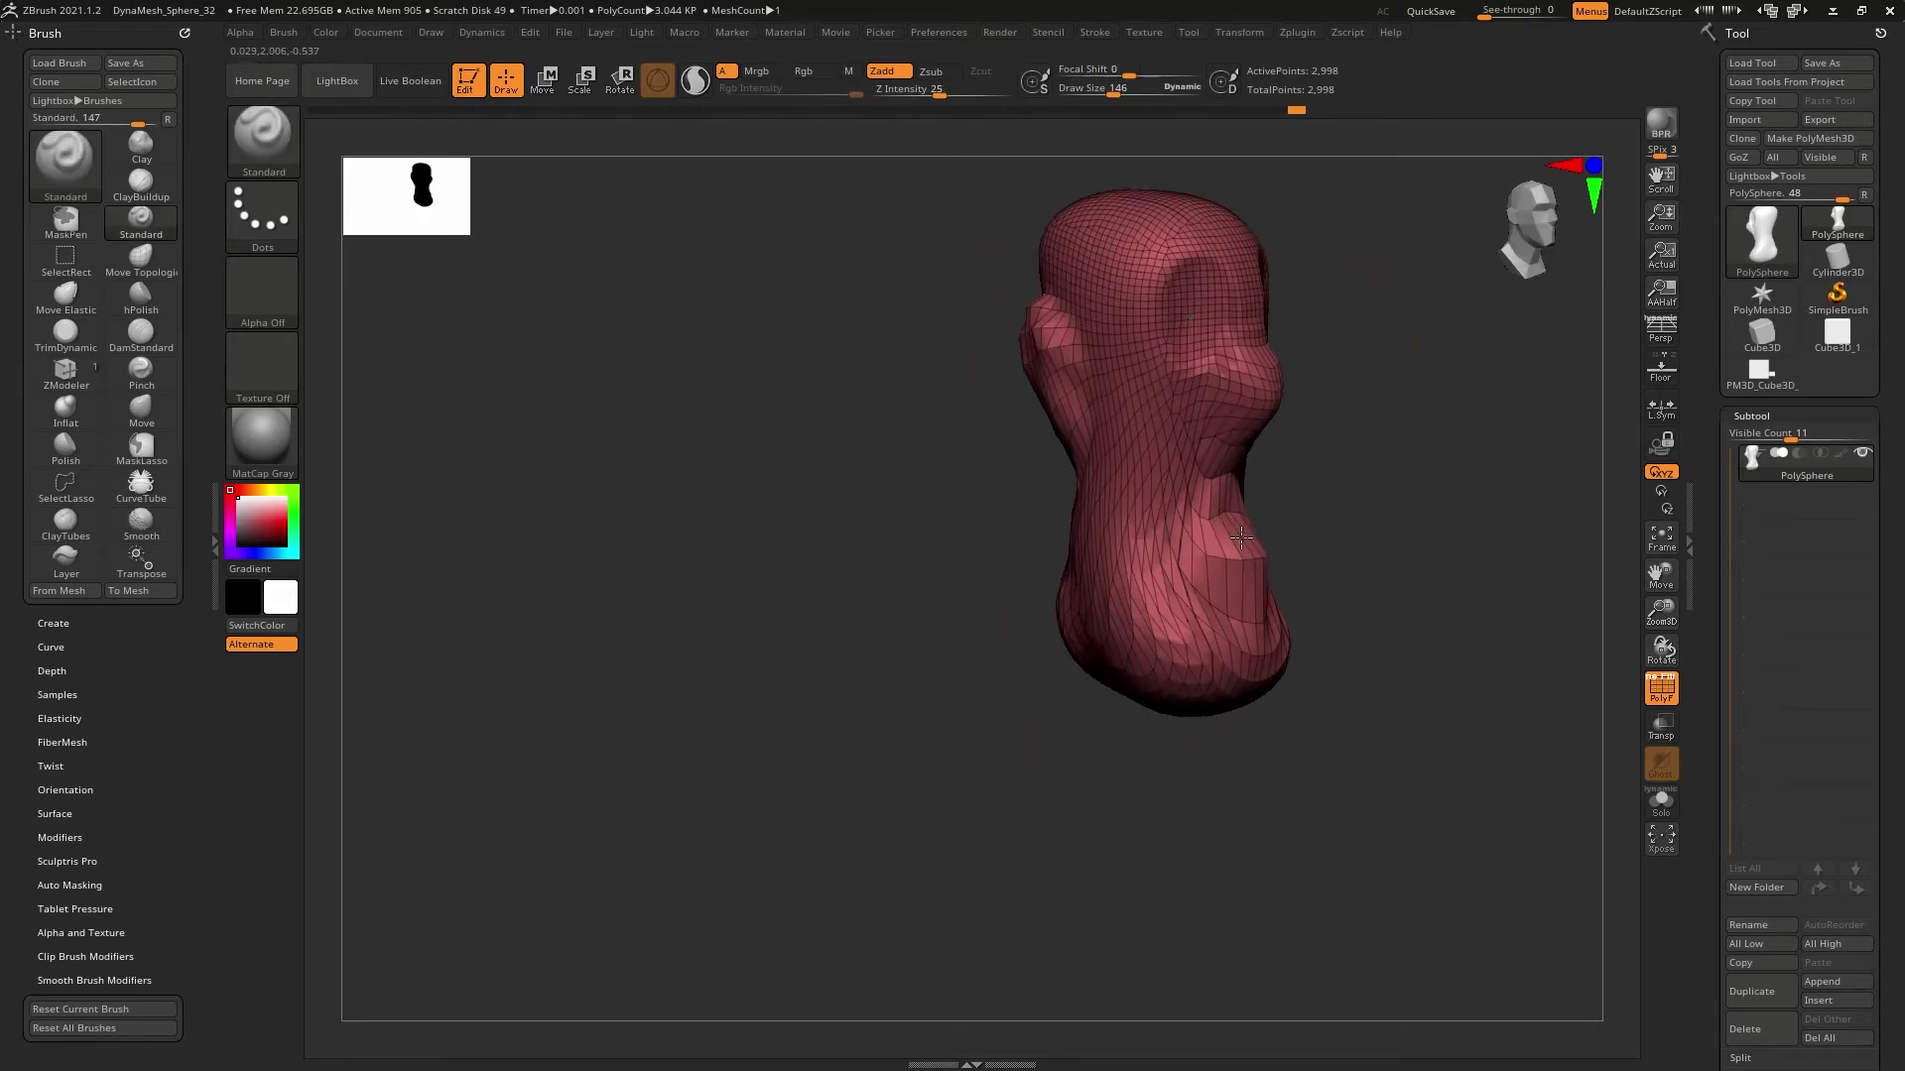
Pull the top of the raised block on the neck up towards the nose with the Move brush
key(b)
key(m)
key(v)
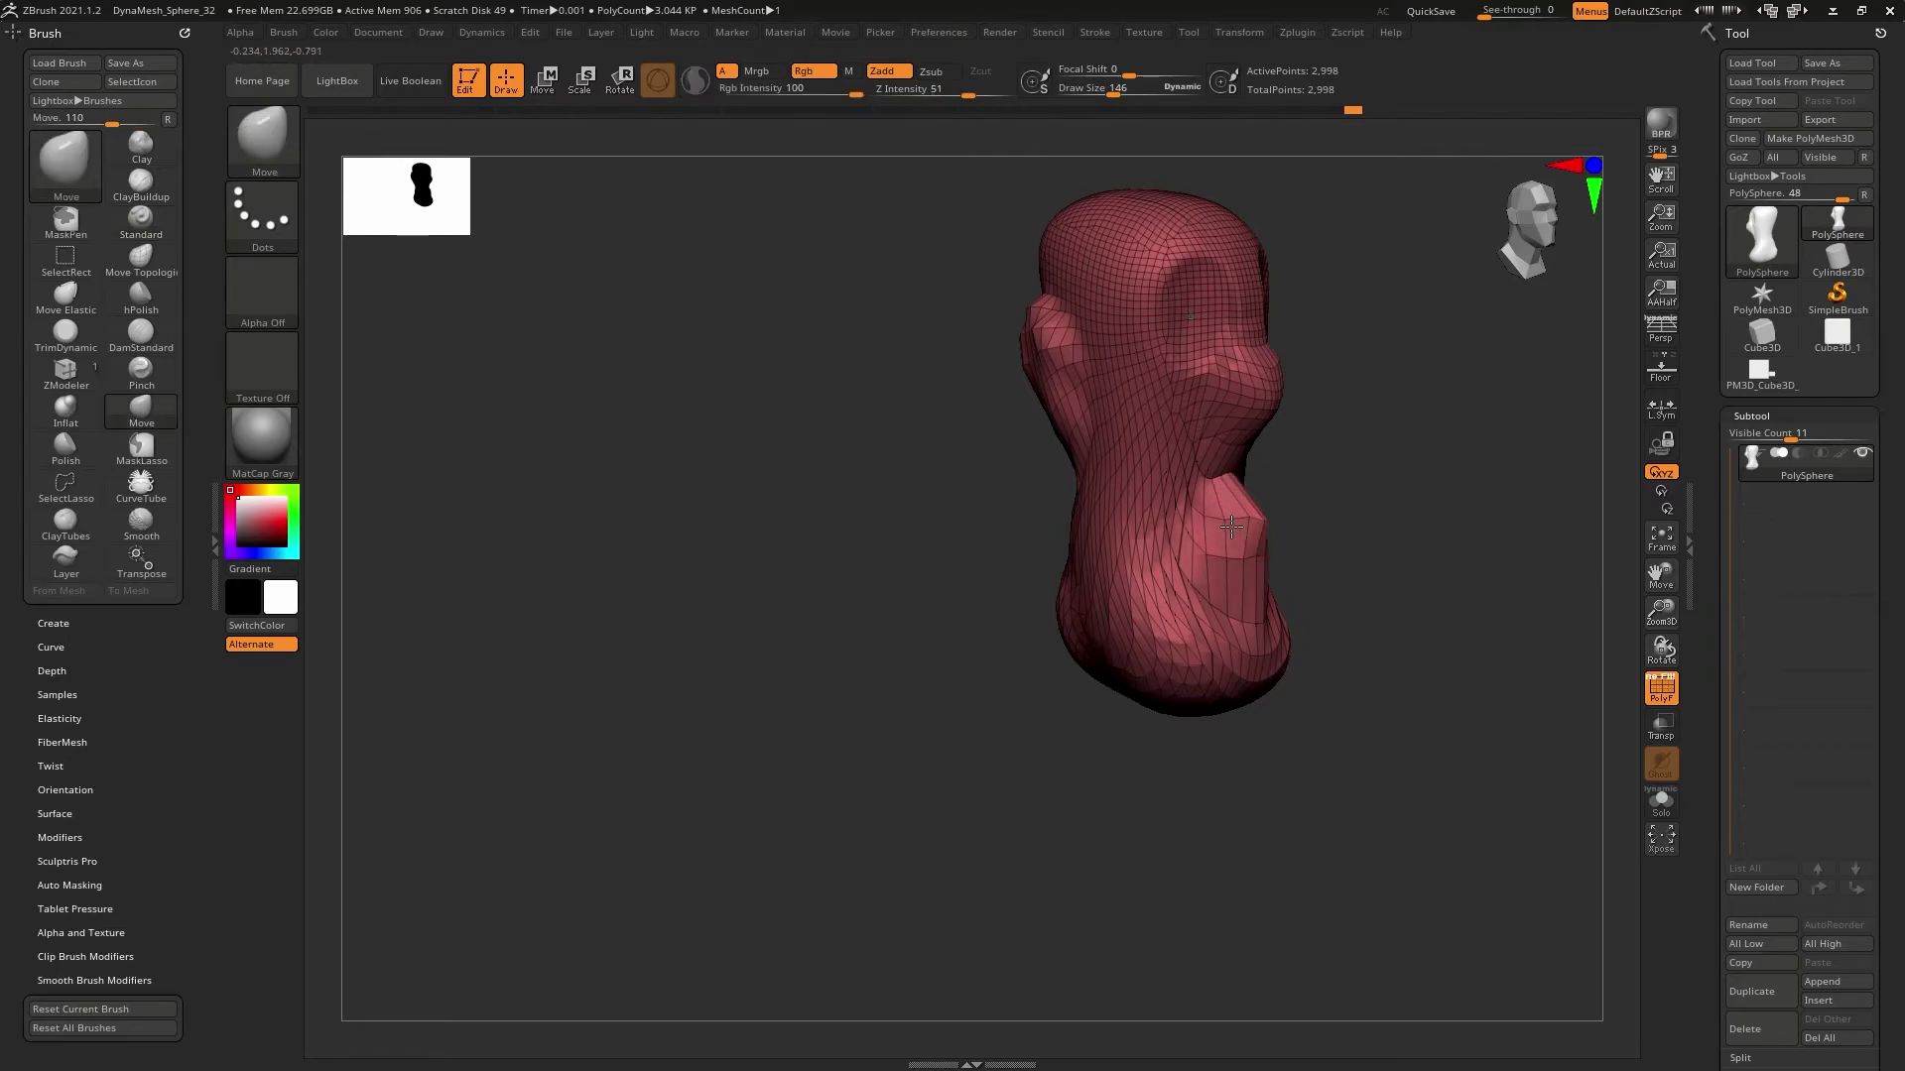
right_drag(1230, 518, 1244, 523)
Switch back to the Standard brush and carve a mouth-like cavity between the nose and the raised block
mouse_move(1184, 749)
right_down()
mouse_move(1432, 685)
mouse_move(1356, 755)
mouse_move(1331, 846)
mouse_move(1352, 754)
right_up()
key(b)
key(s)
key(t)
drag(1316, 511, 1265, 644)
mouse_move(1334, 446)
mouse_down()
mouse_move(1354, 655)
mouse_move(1339, 536)
mouse_up()
mouse_move(1300, 382)
mouse_down()
mouse_move(1309, 437)
mouse_move(1191, 476)
mouse_up()
alt+drag(1235, 381, 1201, 466)
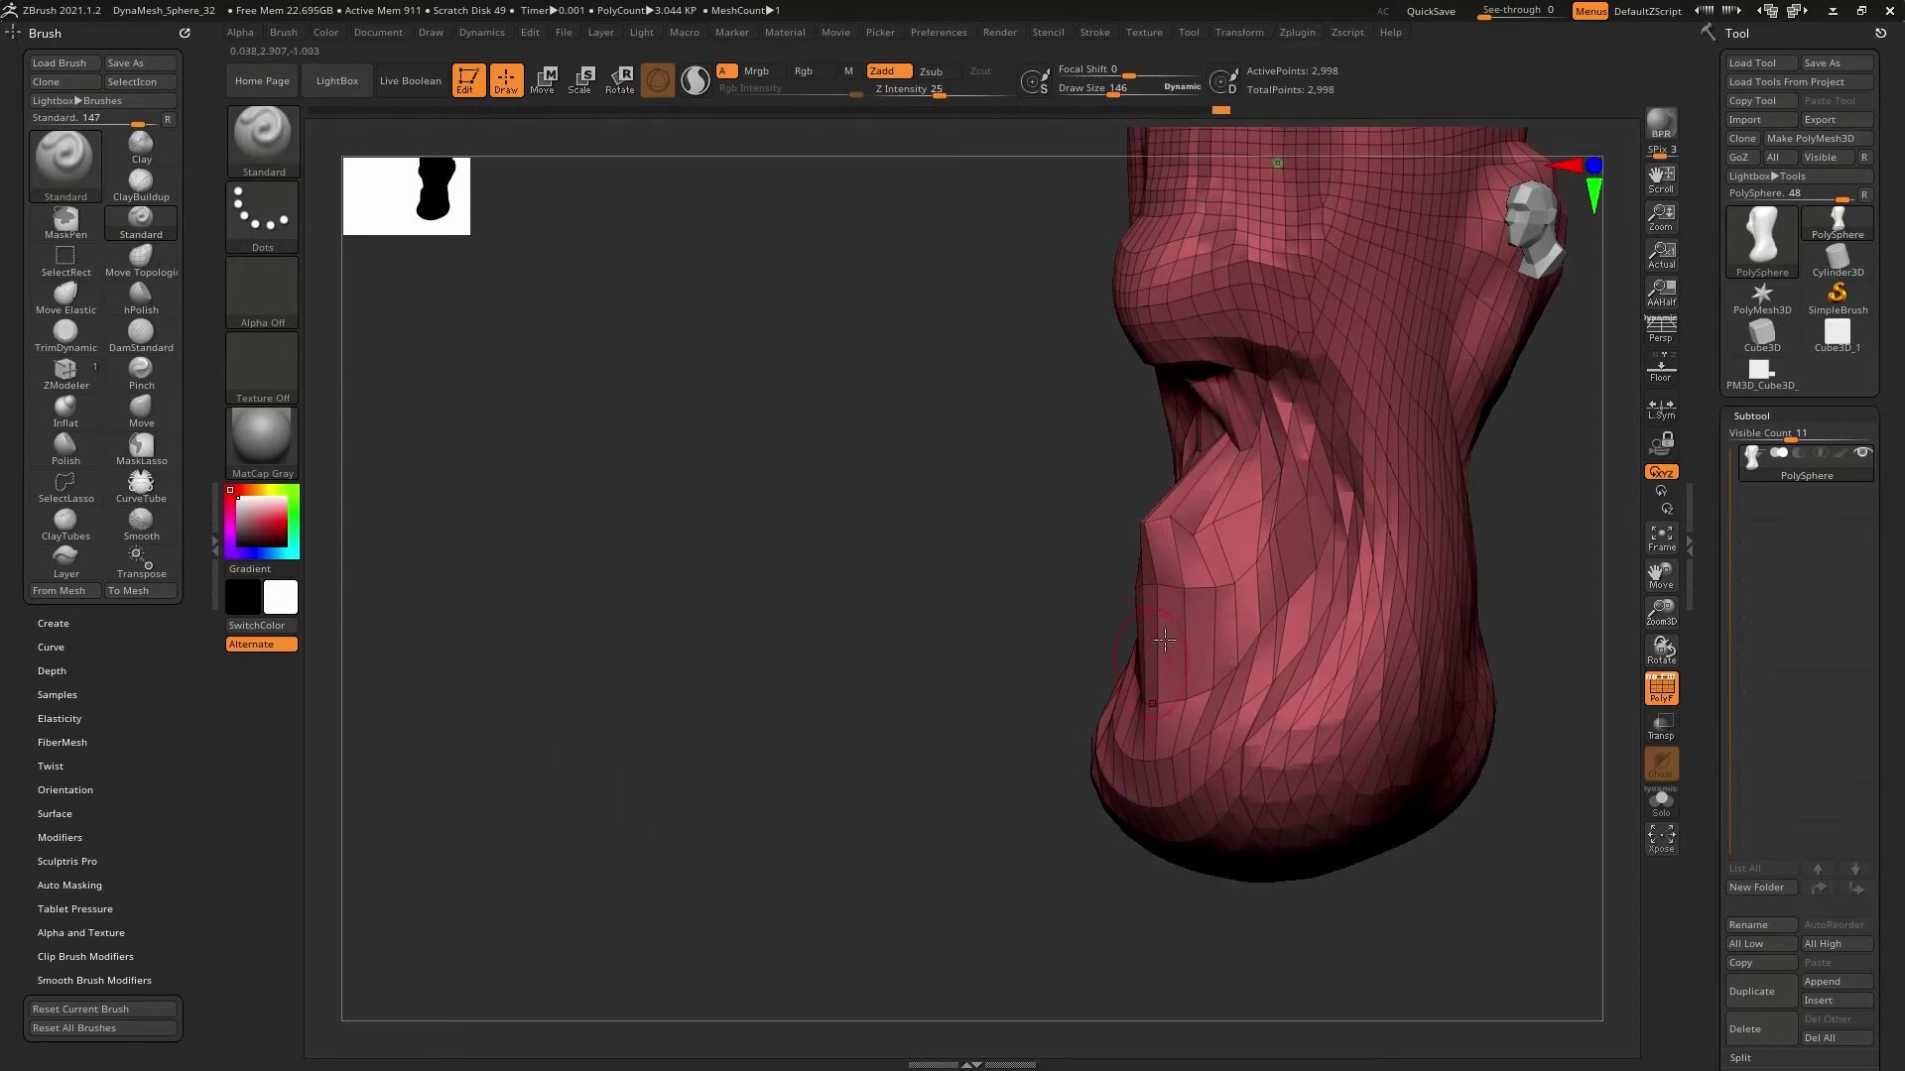
Push the upper edge of the raised block below the nose into a rough lower lip with the Move brush
key(b)
key(m)
key(v)
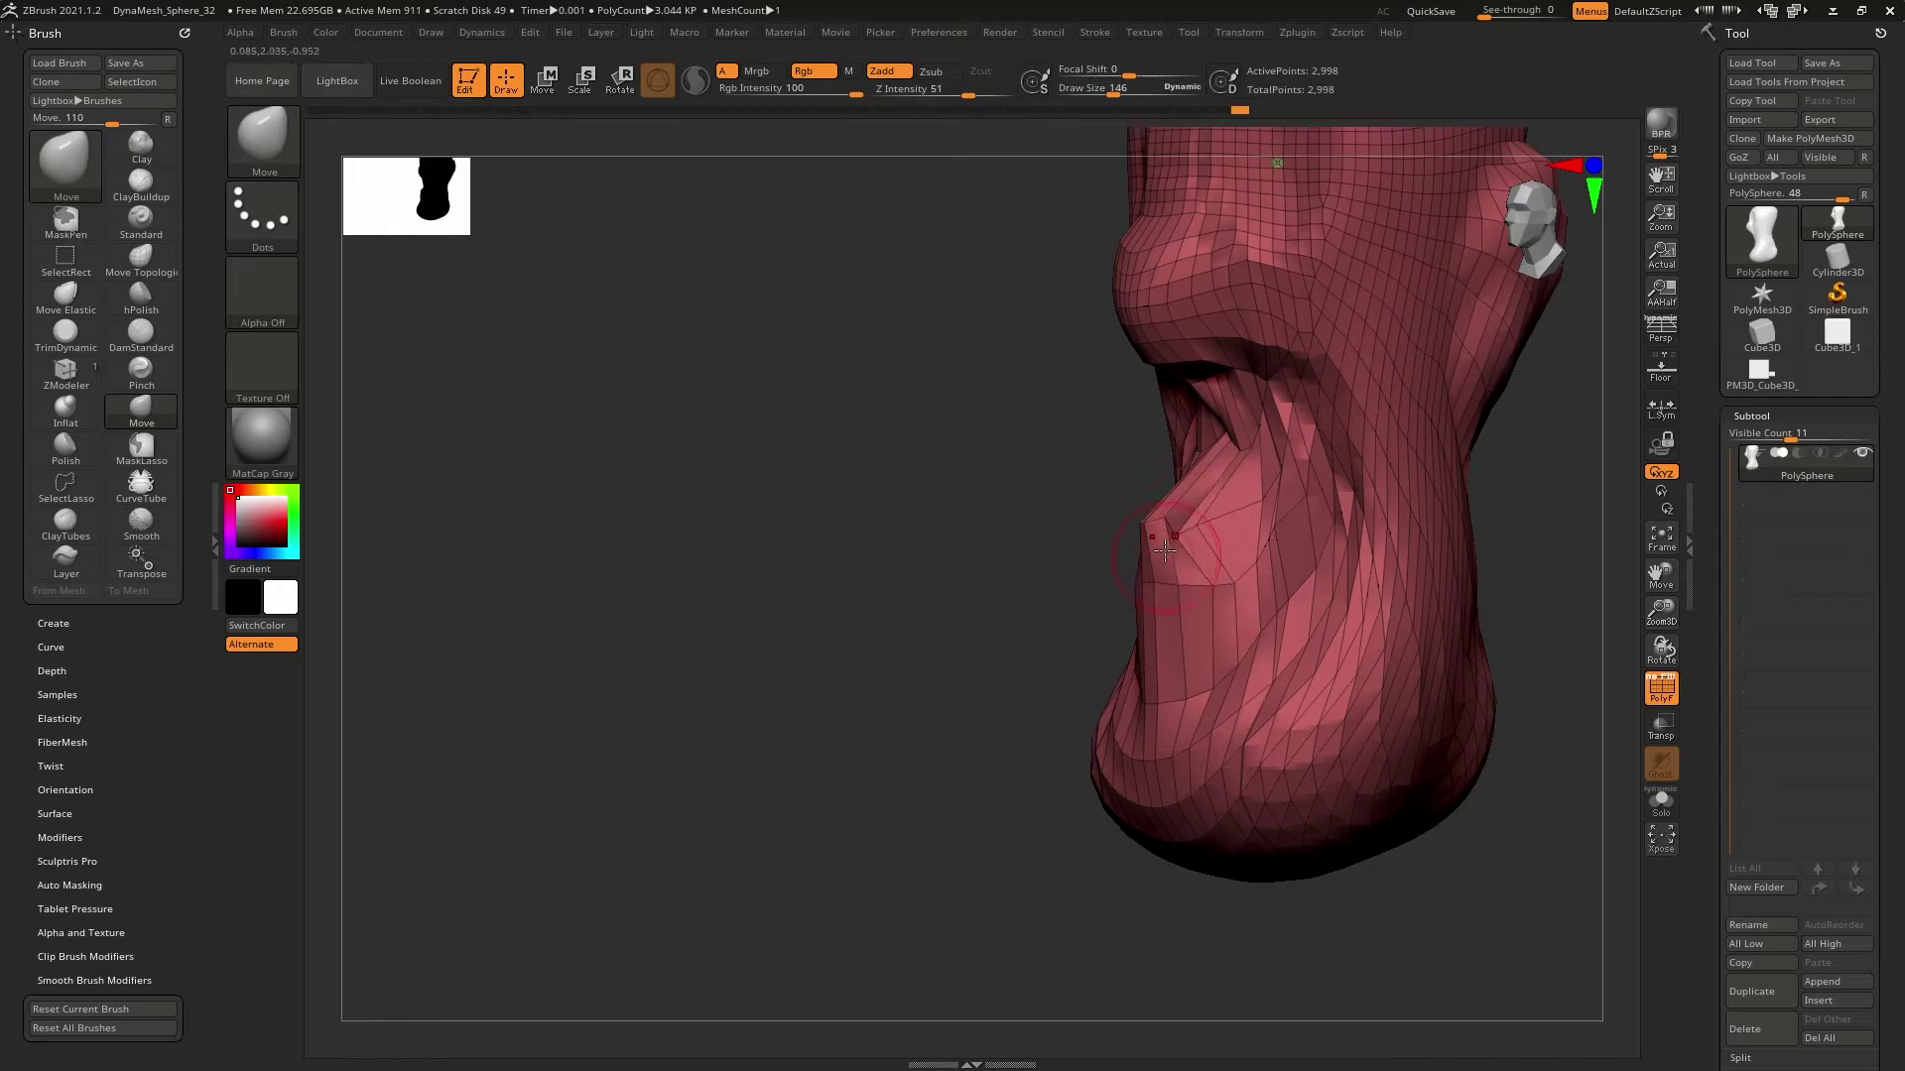
mouse_move(992, 917)
mouse_down()
mouse_move(1122, 927)
mouse_move(1057, 922)
mouse_up()
drag(1171, 530, 1173, 568)
drag(992, 922, 1121, 922)
drag(1073, 653, 1090, 647)
drag(1240, 793, 1042, 793)
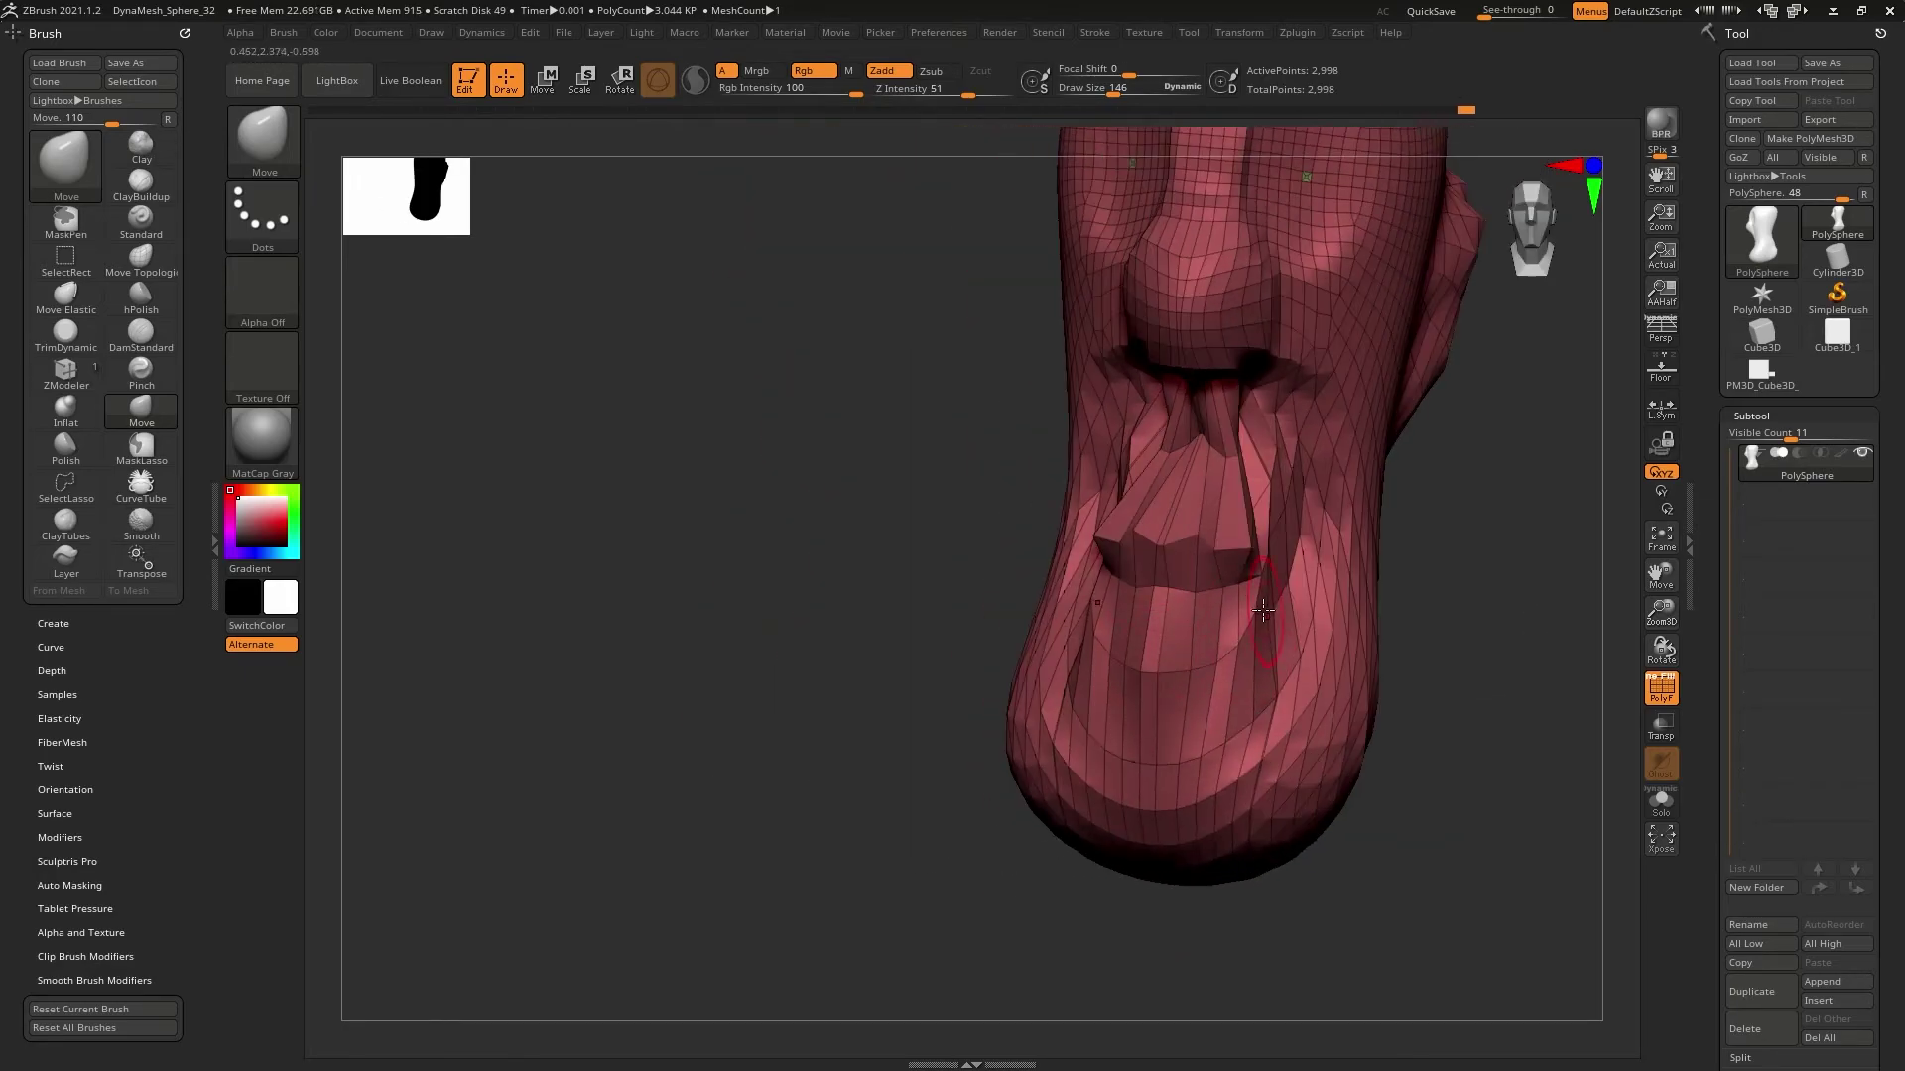
drag(893, 794, 694, 794)
key(shift)
mouse_move(1361, 526)
mouse_down()
mouse_move(1522, 830)
mouse_move(1287, 757)
mouse_move(1288, 881)
mouse_move(1287, 757)
mouse_up()
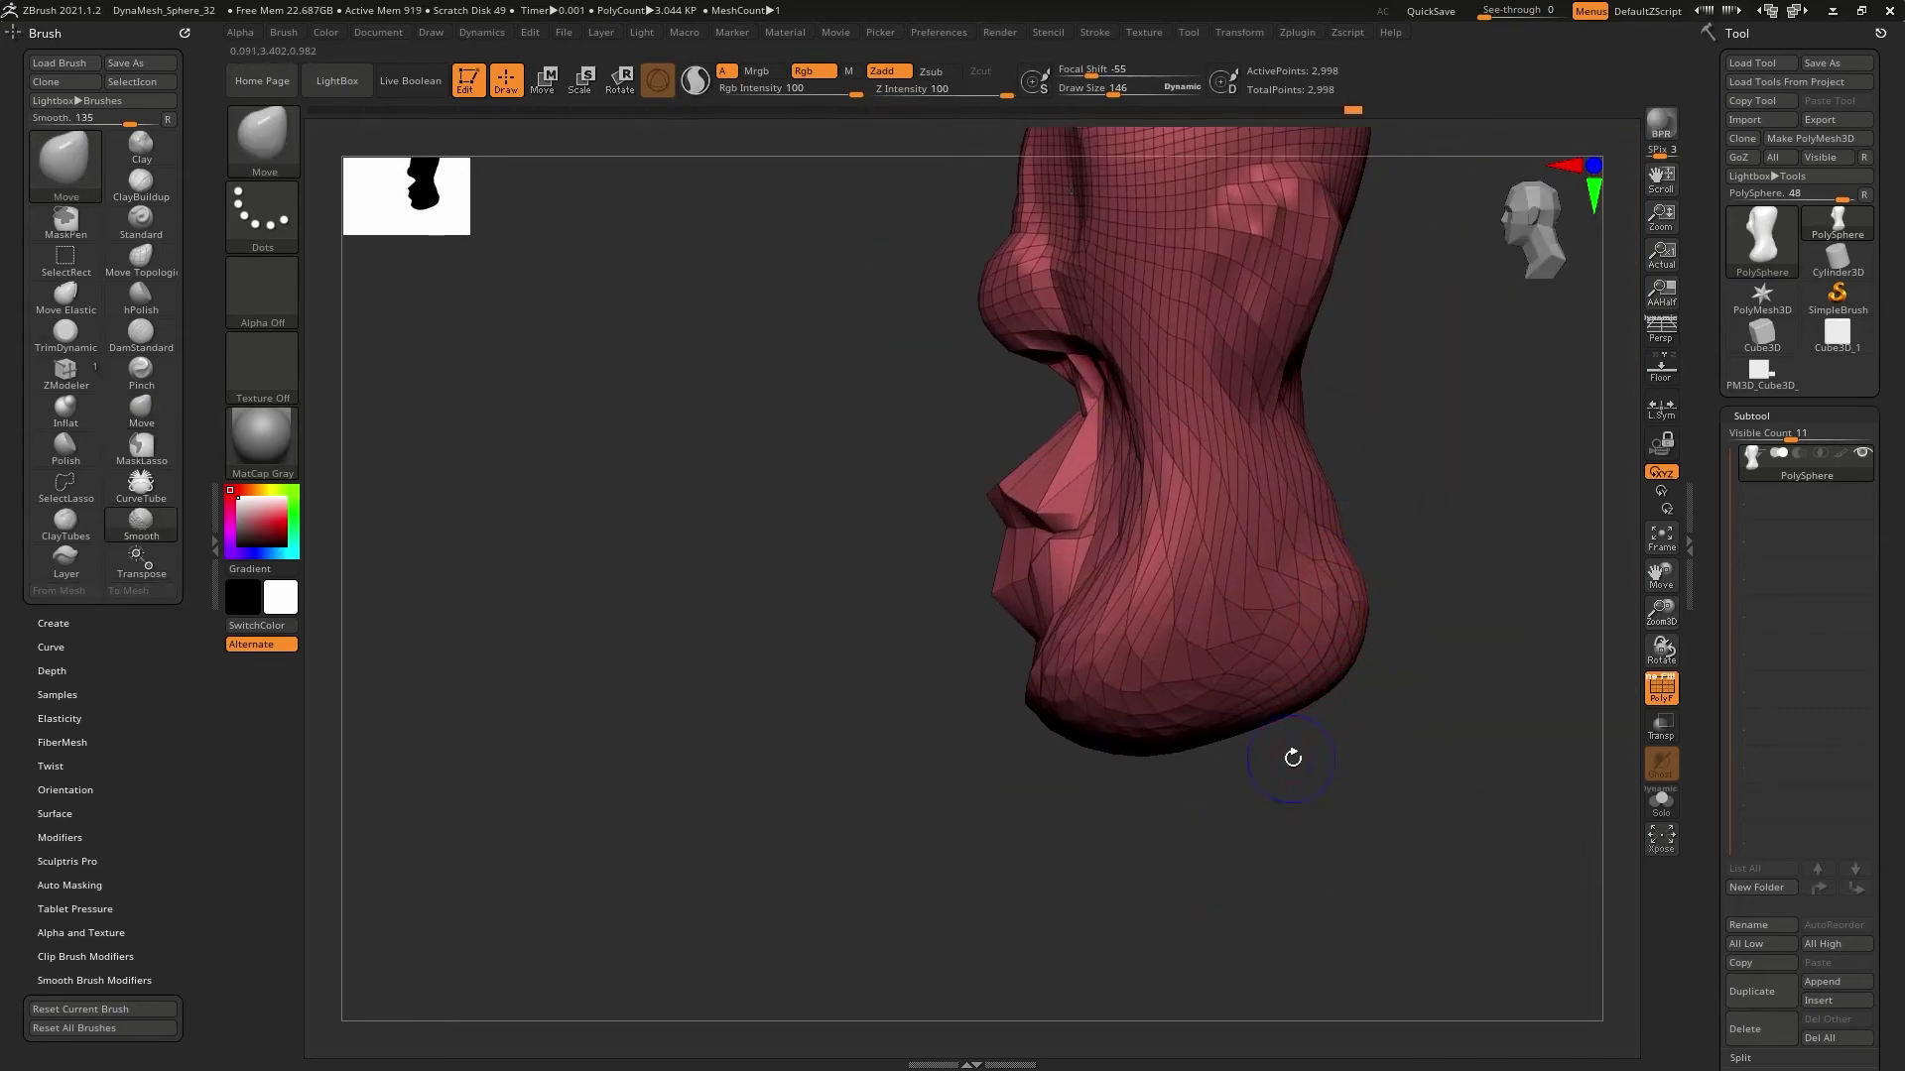
Hide the polyframe wireframe and deepen the mirrored eye sockets with the Standard brush
key(shift+f)
mouse_move(1351, 693)
mouse_down()
mouse_move(1440, 697)
mouse_move(1318, 731)
mouse_move(1254, 638)
mouse_move(1369, 689)
mouse_move(1367, 659)
mouse_move(1279, 706)
mouse_move(1288, 646)
mouse_move(1295, 853)
mouse_move(1369, 844)
mouse_up()
drag(1114, 400, 1131, 399)
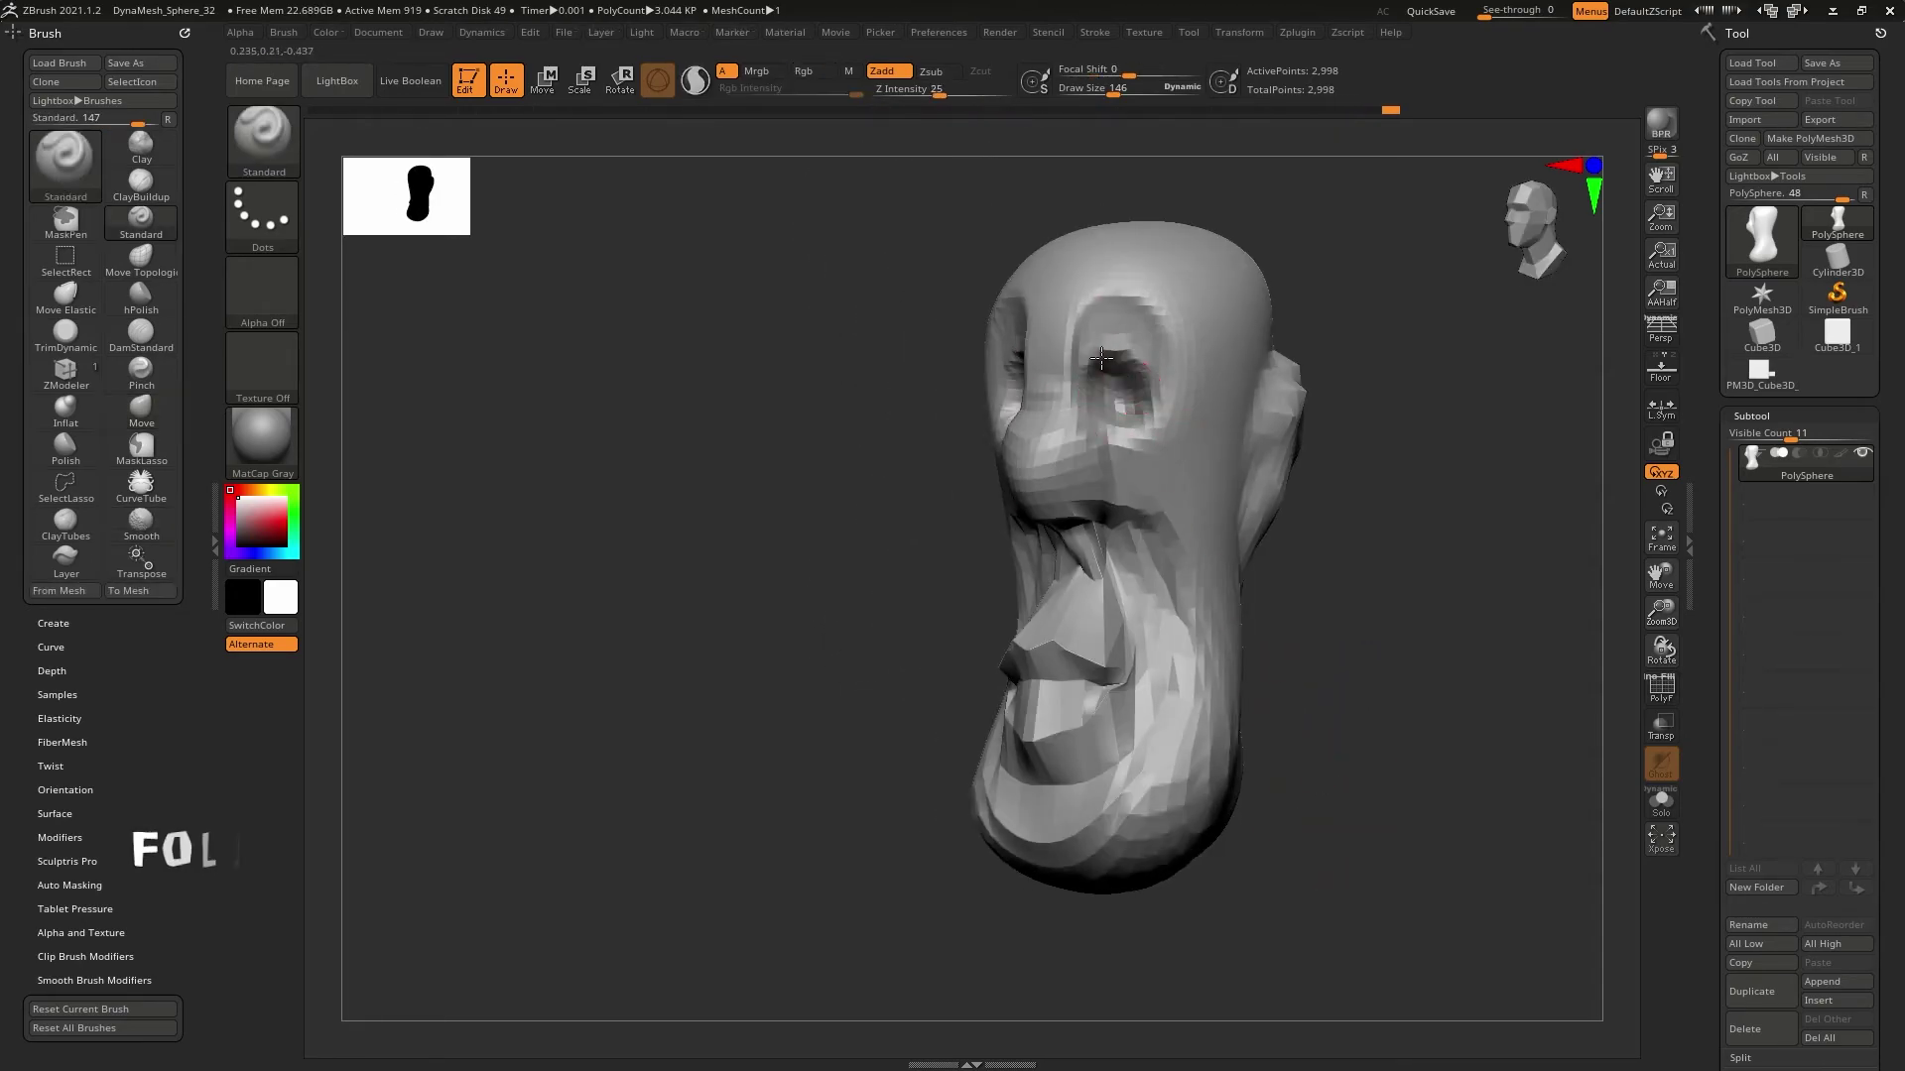
Switch to the ClayBuildup brush and build up the lower part of the head around the chin
alt+drag(1369, 844, 1369, 939)
drag(1290, 595, 1384, 748)
drag(1377, 822, 1224, 566)
key(b)
key(c)
key(b)
mouse_move(1135, 799)
mouse_down()
mouse_move(1381, 786)
mouse_move(1468, 754)
mouse_up()
Set the DynaMesh resolution to 56 in the geometry settings and keep building up the face with the ClayBuildup brush
click(1752, 415)
click(1756, 438)
click(1758, 762)
text(6)
key(Return)
mouse_move(1126, 298)
mouse_down()
mouse_move(1041, 251)
mouse_move(1352, 468)
mouse_move(1297, 336)
mouse_up()
mouse_move(1141, 685)
mouse_down()
mouse_move(1063, 674)
mouse_move(1403, 622)
mouse_move(1289, 556)
mouse_move(1110, 833)
mouse_move(1127, 693)
mouse_up()
Resize the brush and pull the overall form of the head and neck into shape with the Move brush
key(s)
key(b)
key(m)
key(v)
key(s)
mouse_move(1408, 695)
mouse_down()
mouse_move(1488, 685)
mouse_move(1348, 612)
mouse_move(1280, 635)
mouse_up()
key(w)
key(q)
Build up the facial details, neck and shoulders into a bust with the ClayBuildup brush at Draw Size 331
key(b)
key(c)
key(b)
mouse_move(1007, 509)
mouse_down()
mouse_move(1412, 807)
mouse_move(1388, 812)
mouse_move(1390, 851)
mouse_move(1373, 841)
mouse_up()
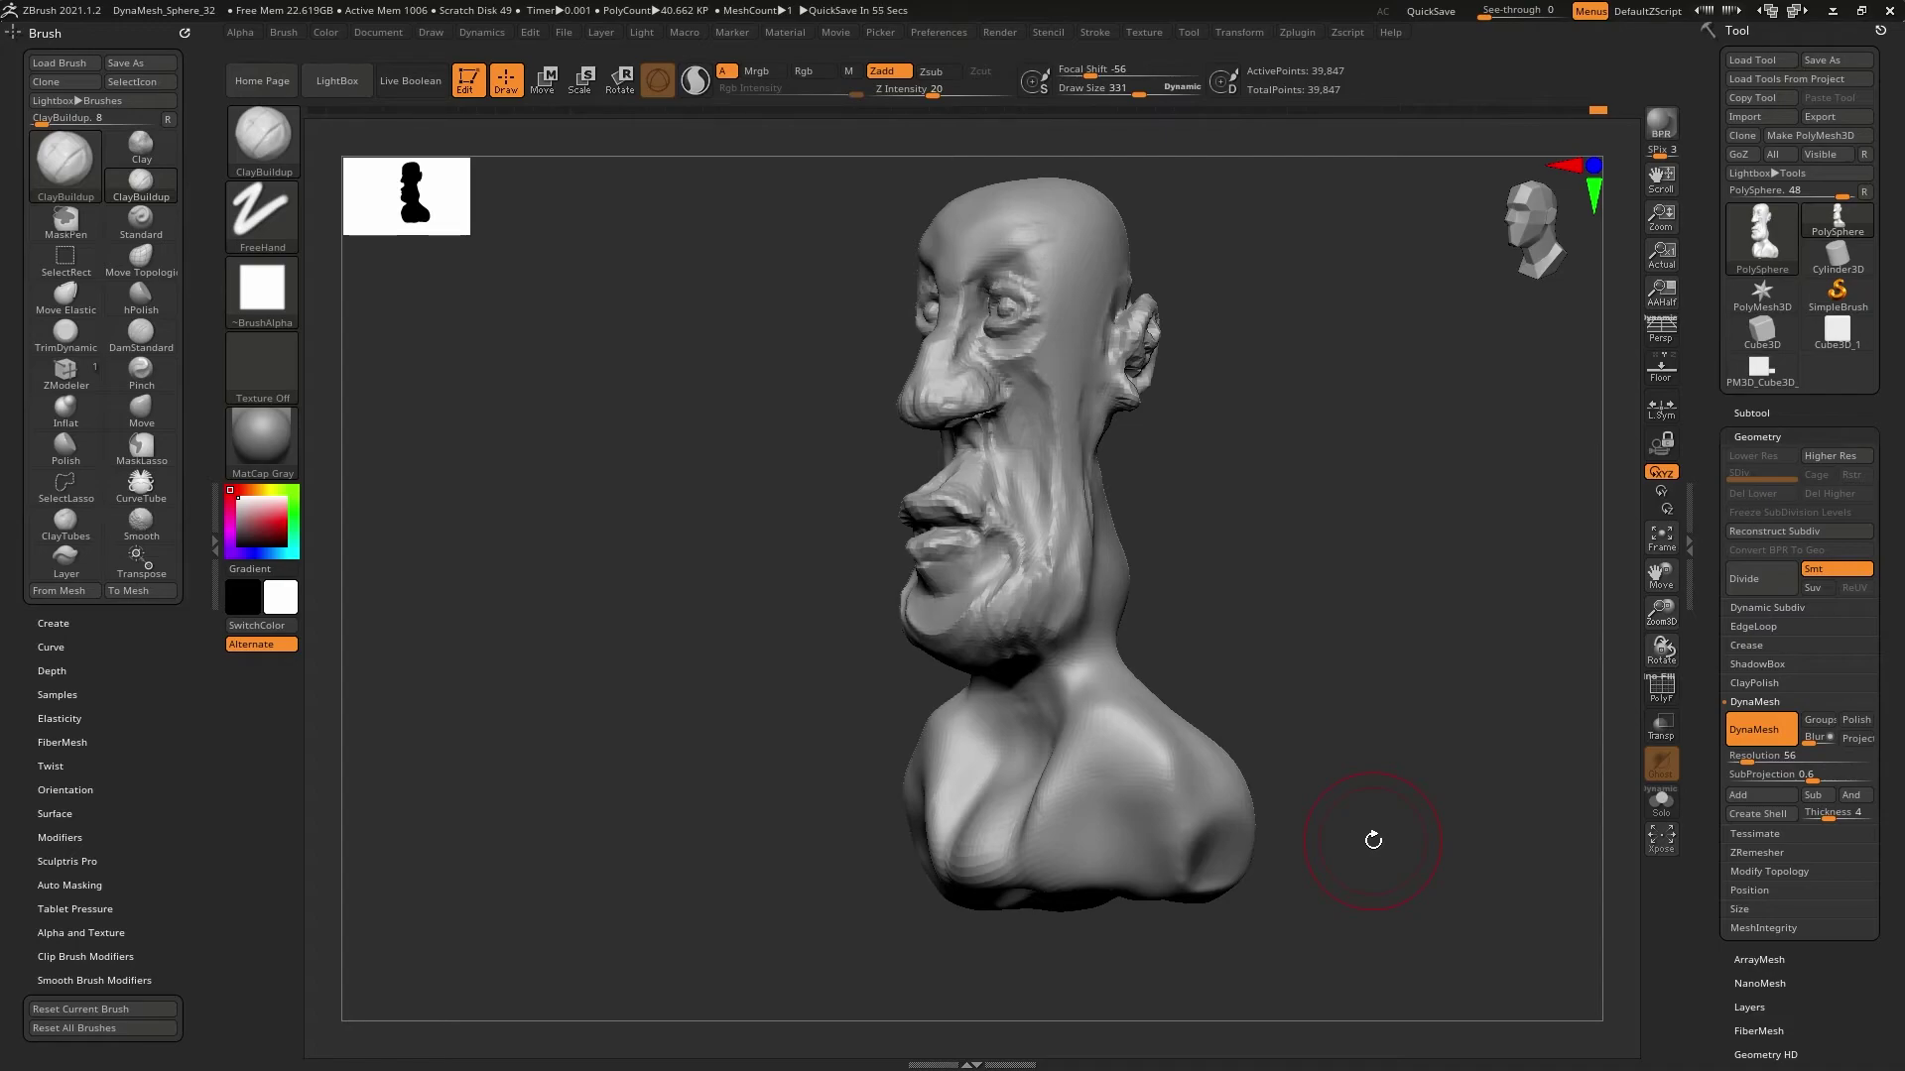
drag(1373, 840, 1471, 875)
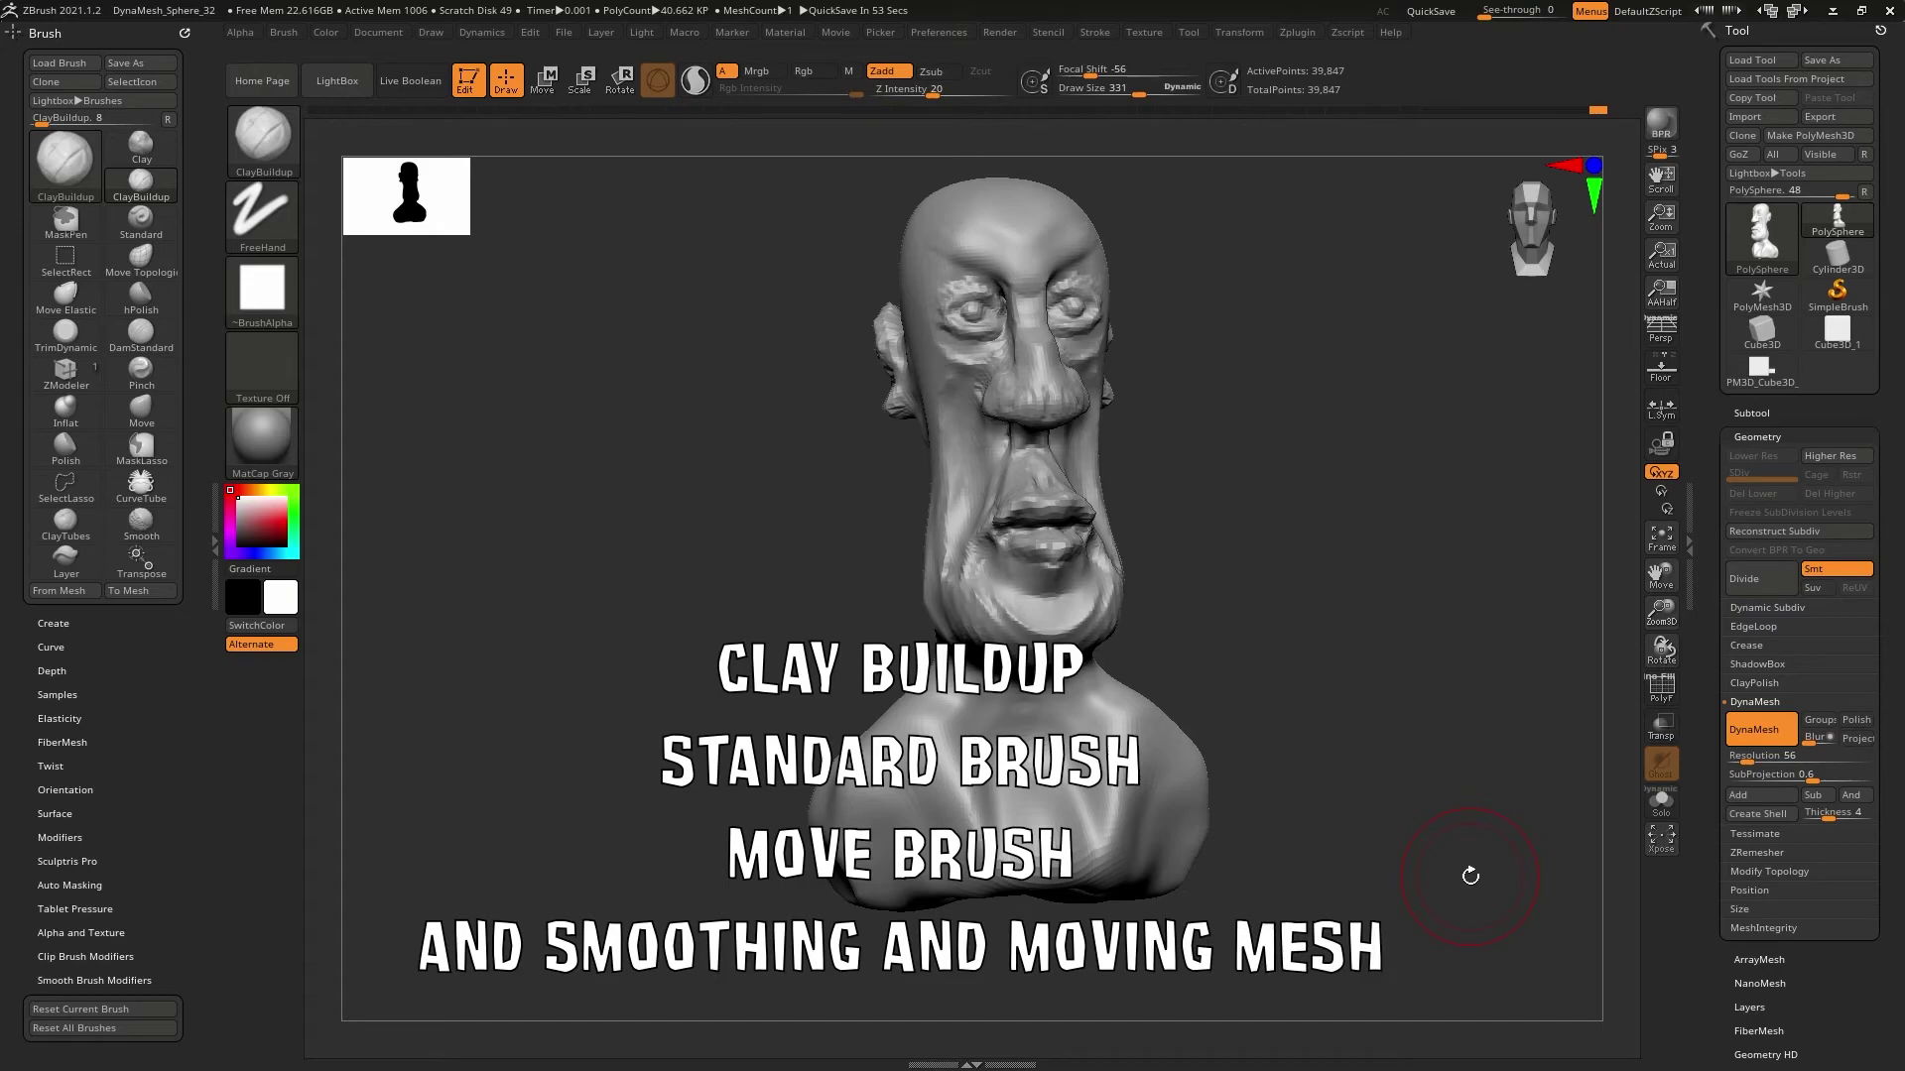
drag(1458, 863, 1358, 963)
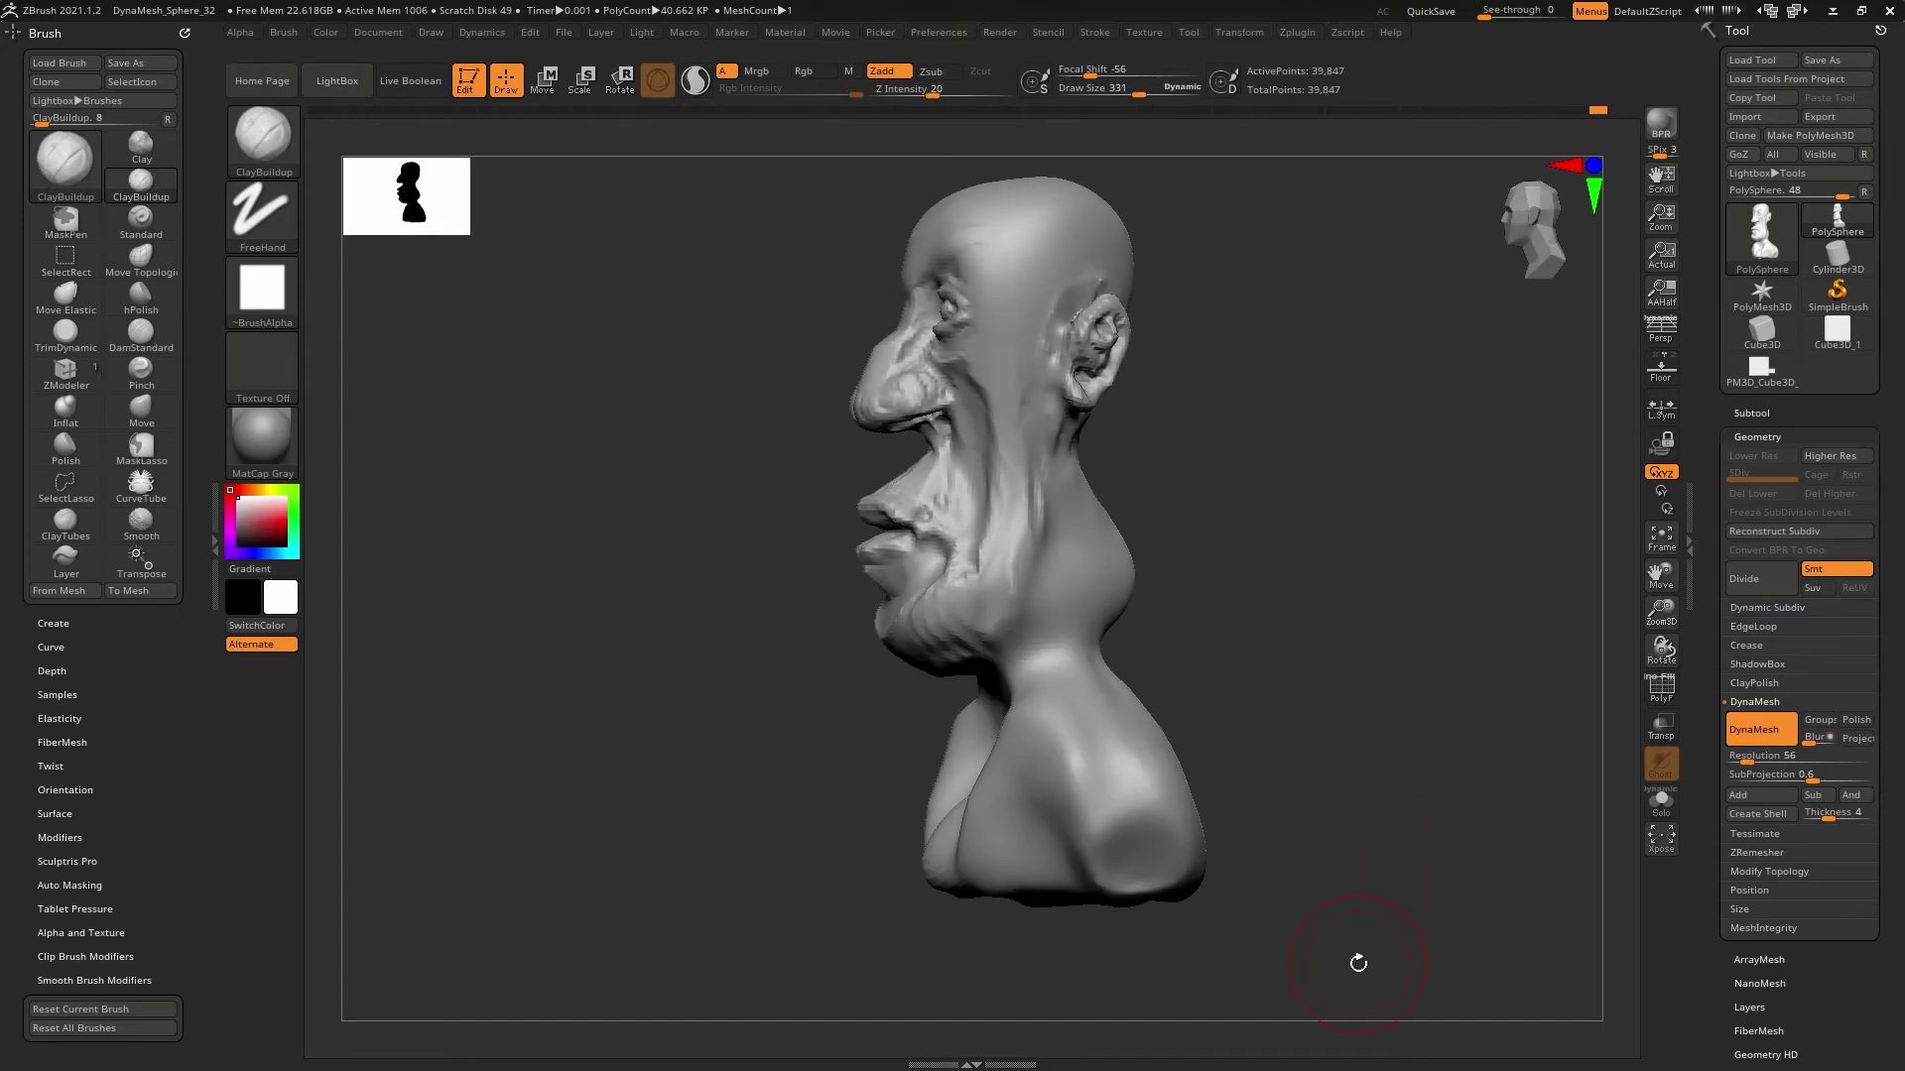
Smooth the cheek between the nose and the ear down towards the jaw
key(shift)
shift+drag(1012, 502, 1038, 615)
mouse_move(1290, 681)
mouse_down()
mouse_move(1544, 787)
mouse_move(1561, 762)
mouse_move(1509, 757)
mouse_move(1488, 698)
mouse_up()
Set the Move brush's Draw Size to 442 and nudge the ear slightly upwards
key(s)
key(b)
key(m)
key(v)
drag(1215, 427, 1203, 408)
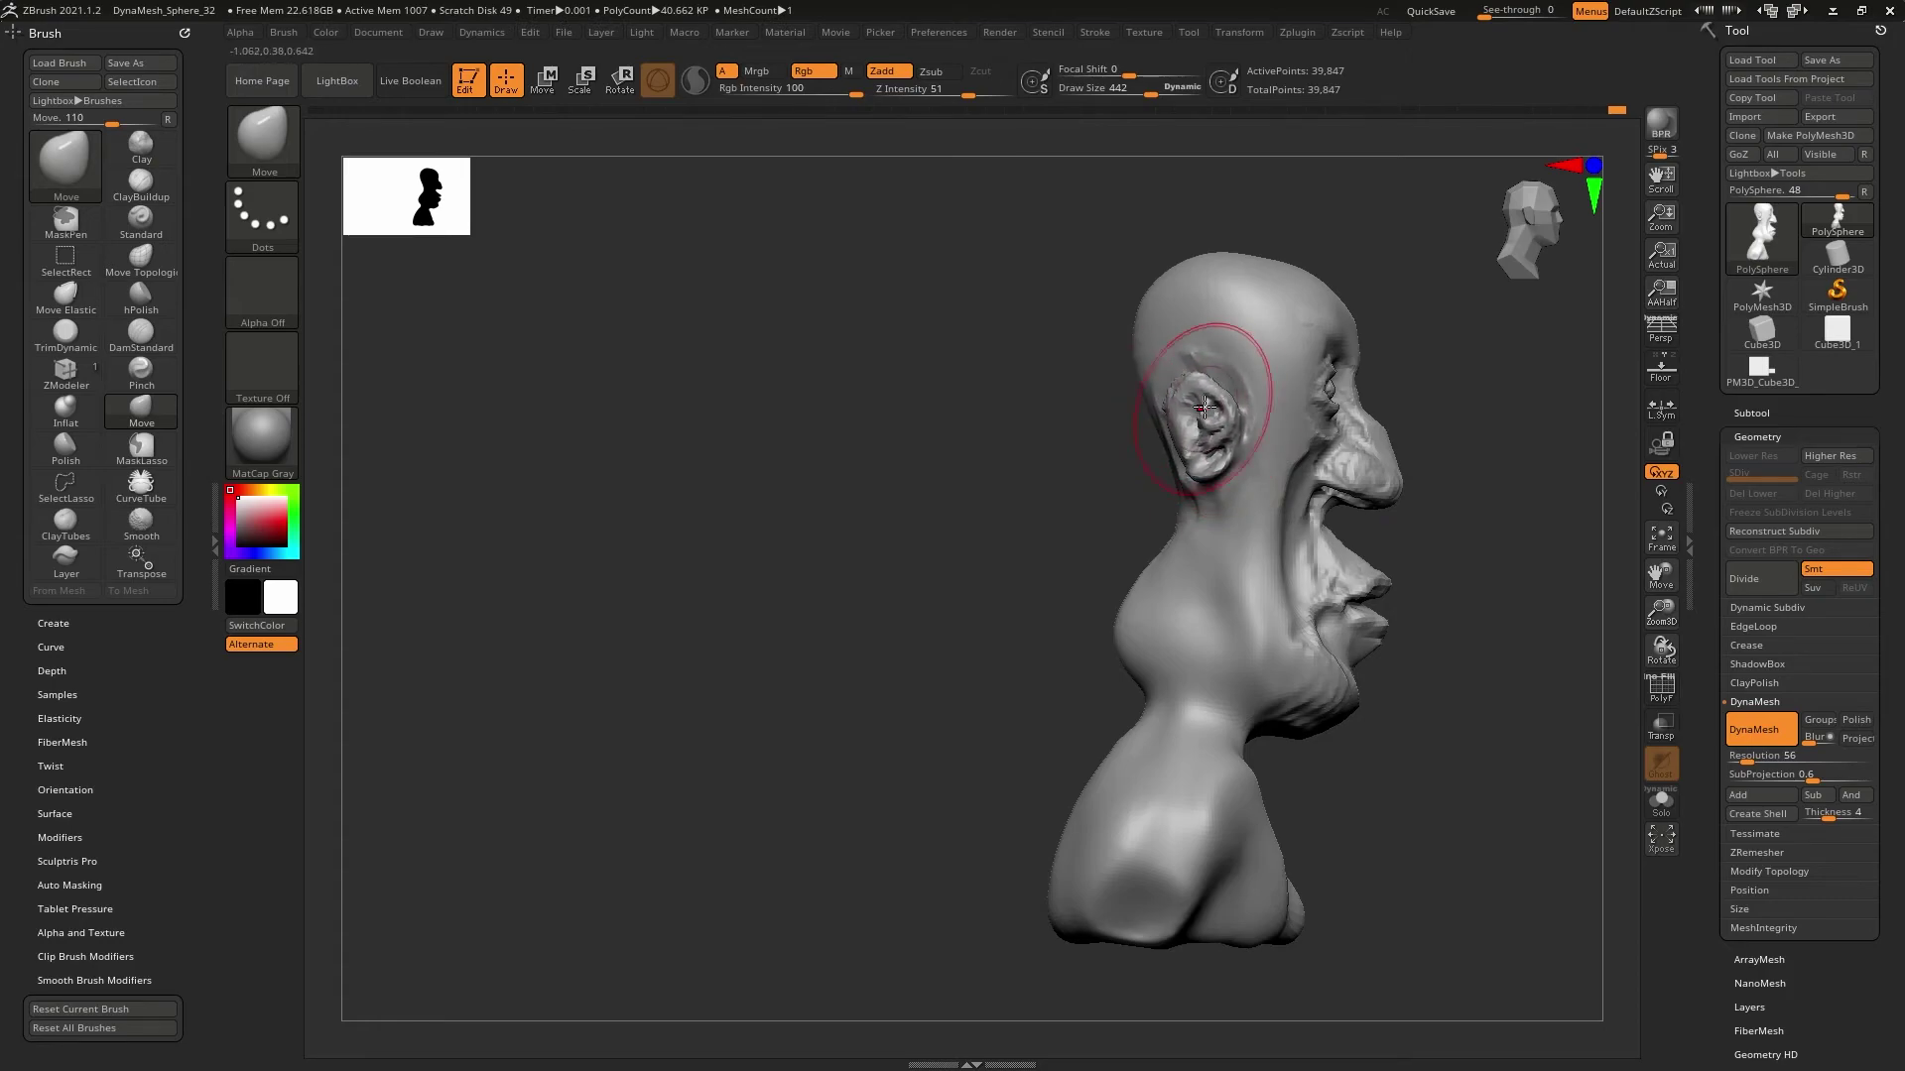
mouse_move(1310, 556)
mouse_down()
mouse_move(1352, 688)
mouse_move(1540, 718)
mouse_move(1518, 761)
mouse_move(1436, 757)
mouse_up()
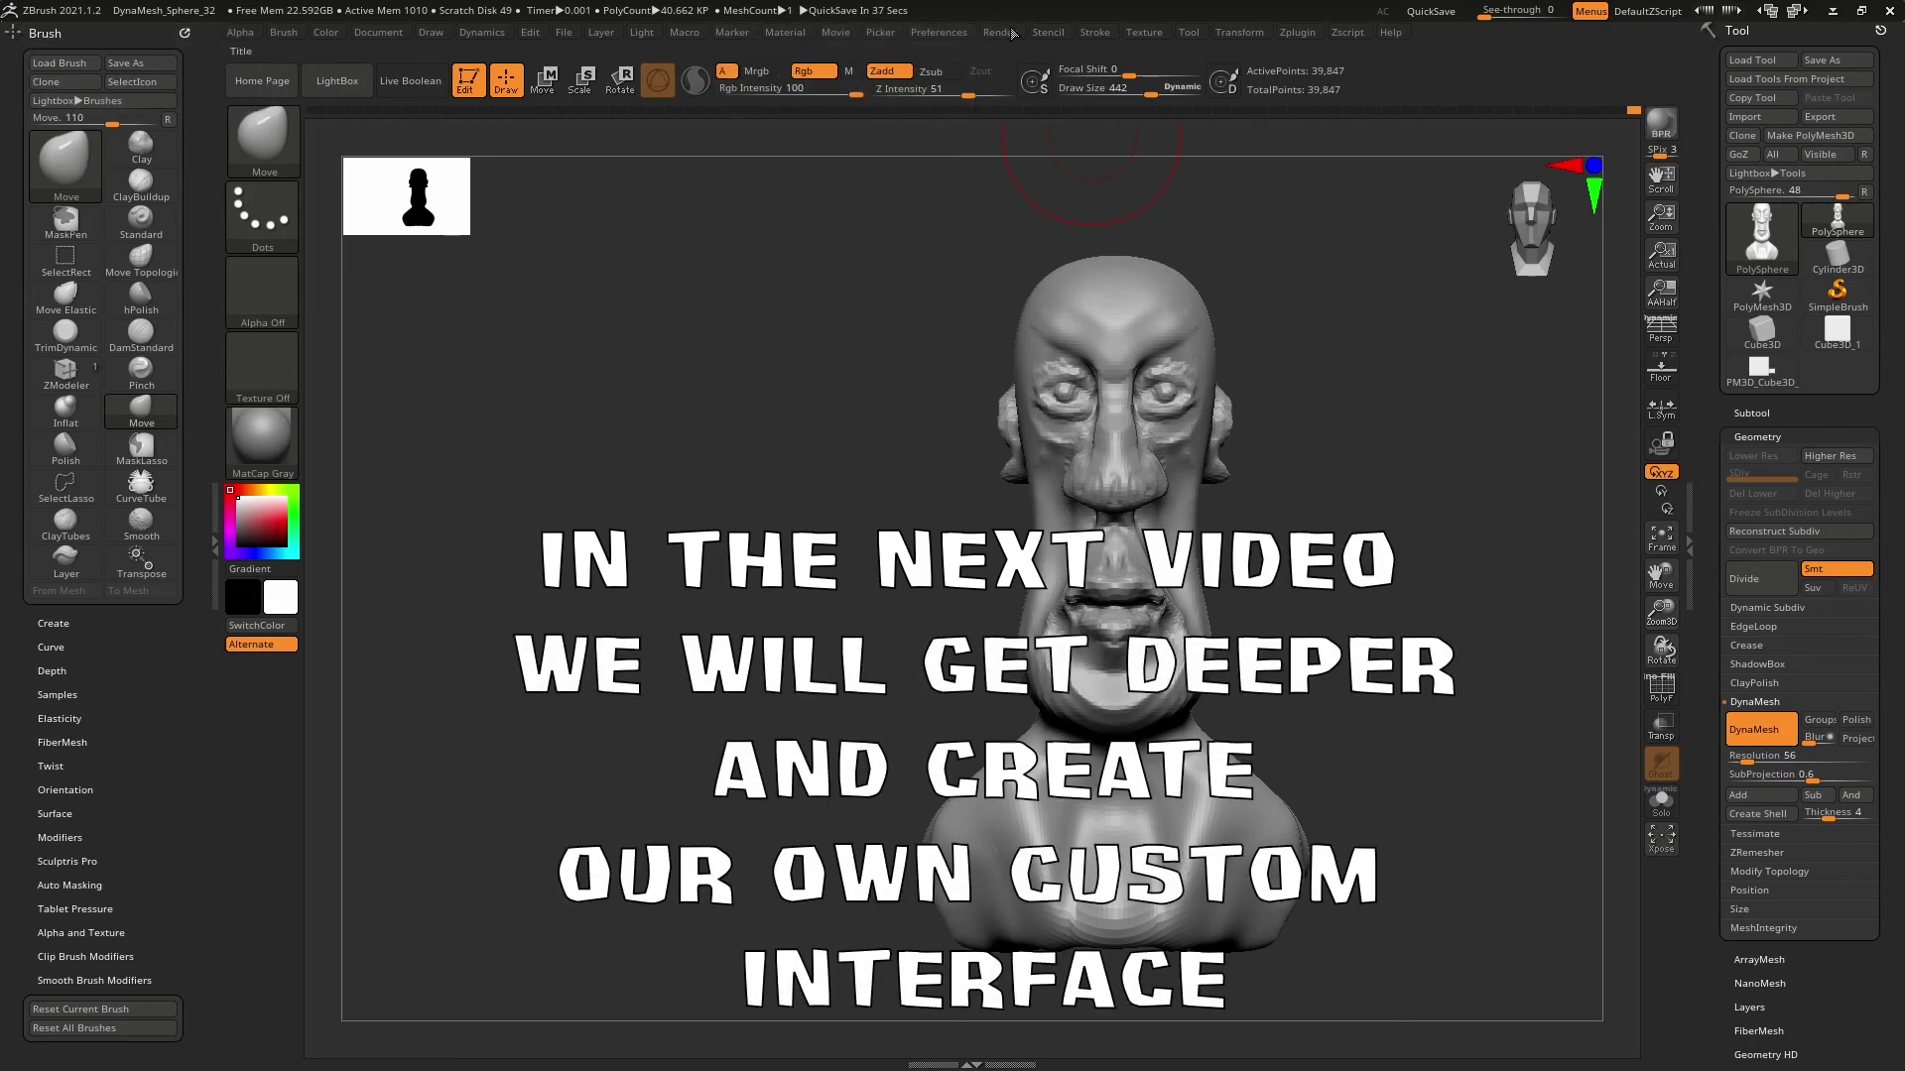
Restore the custom user interface from the Config preferences
click(938, 31)
click(986, 96)
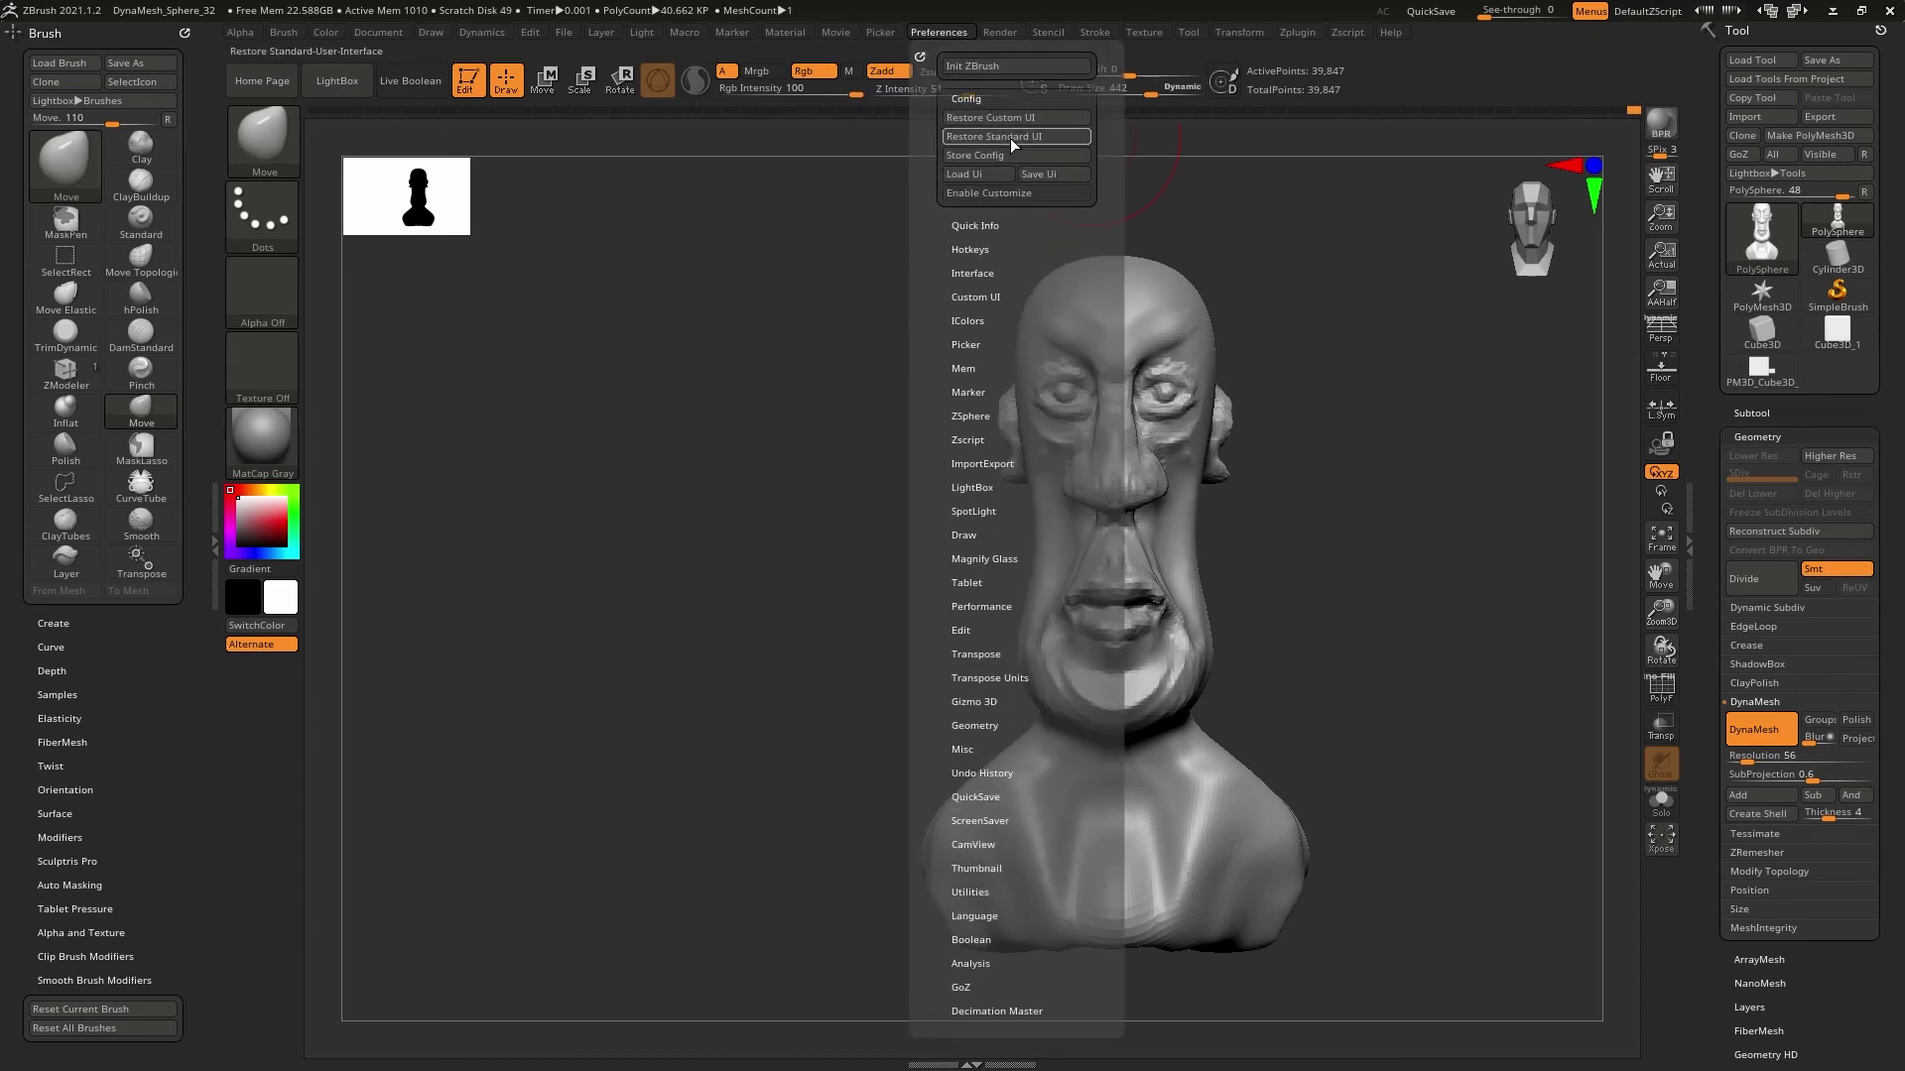
click(1018, 121)
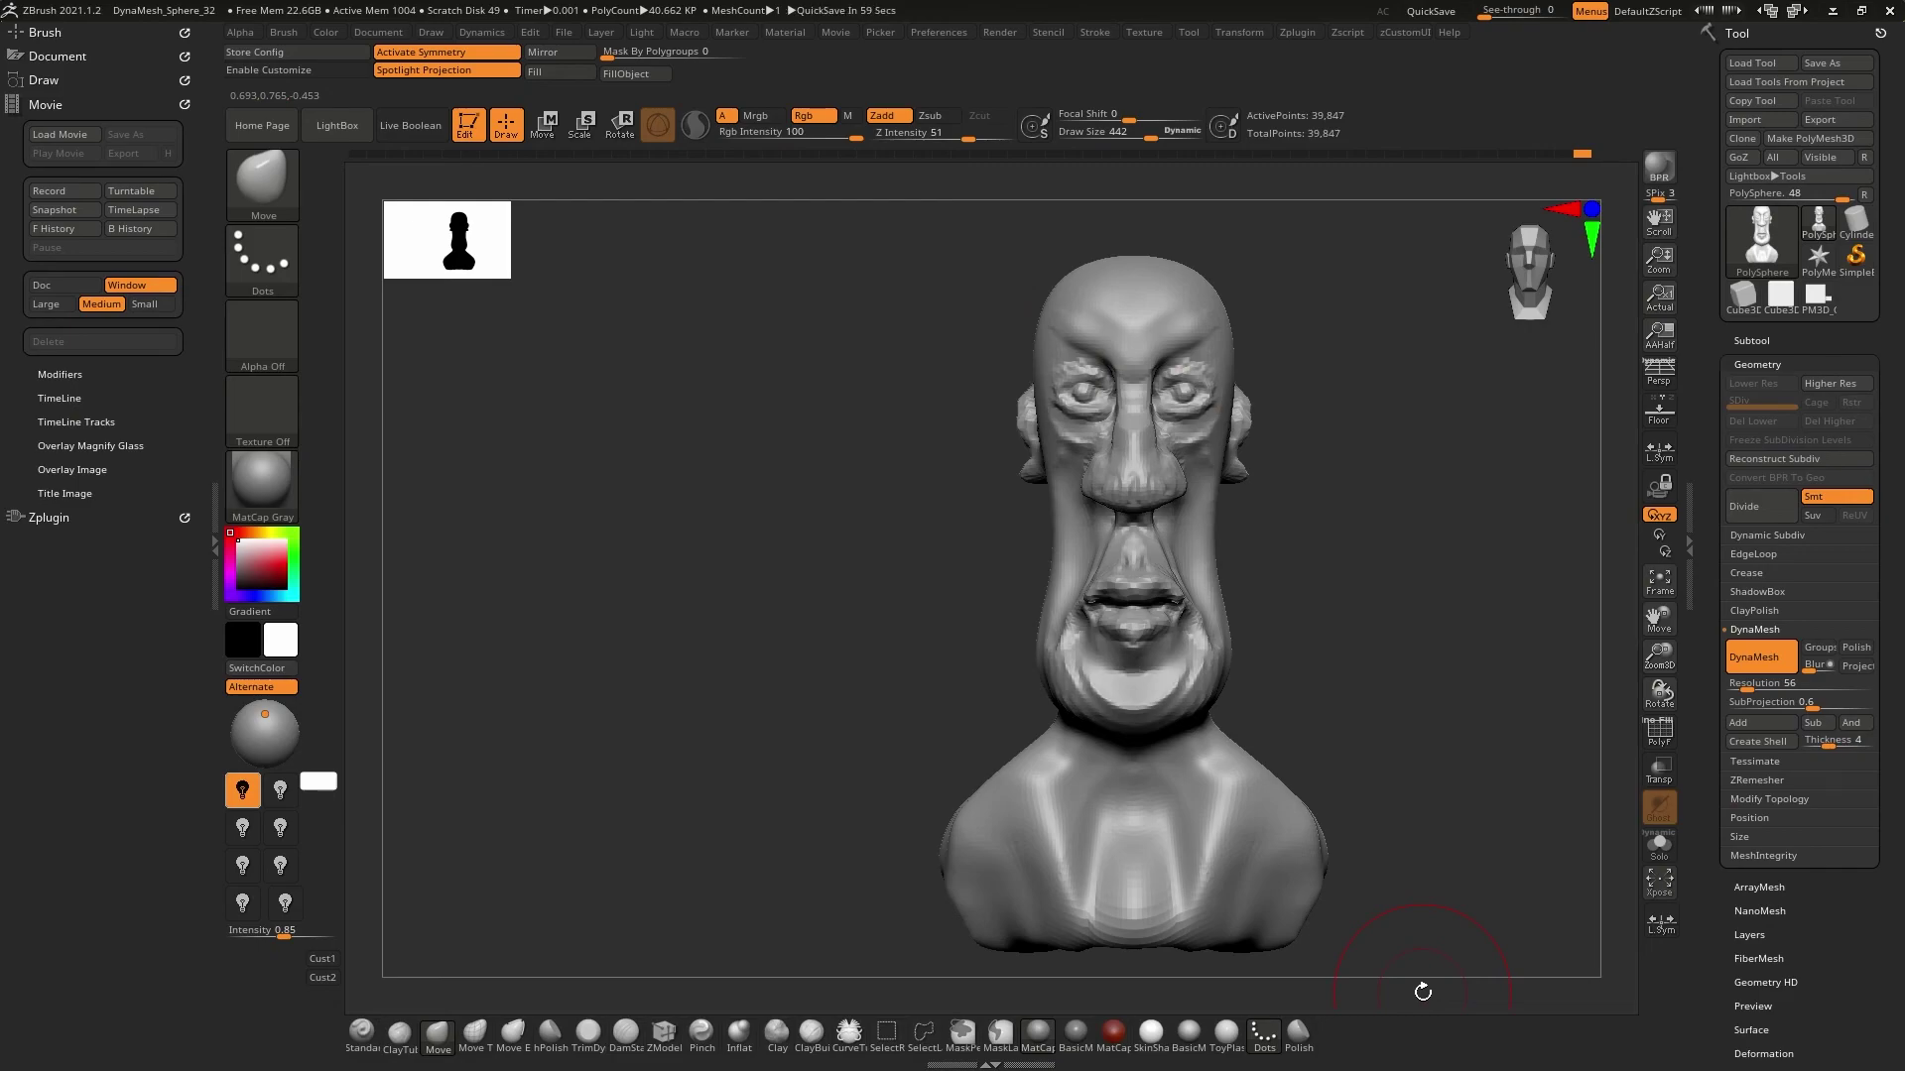
key(space)
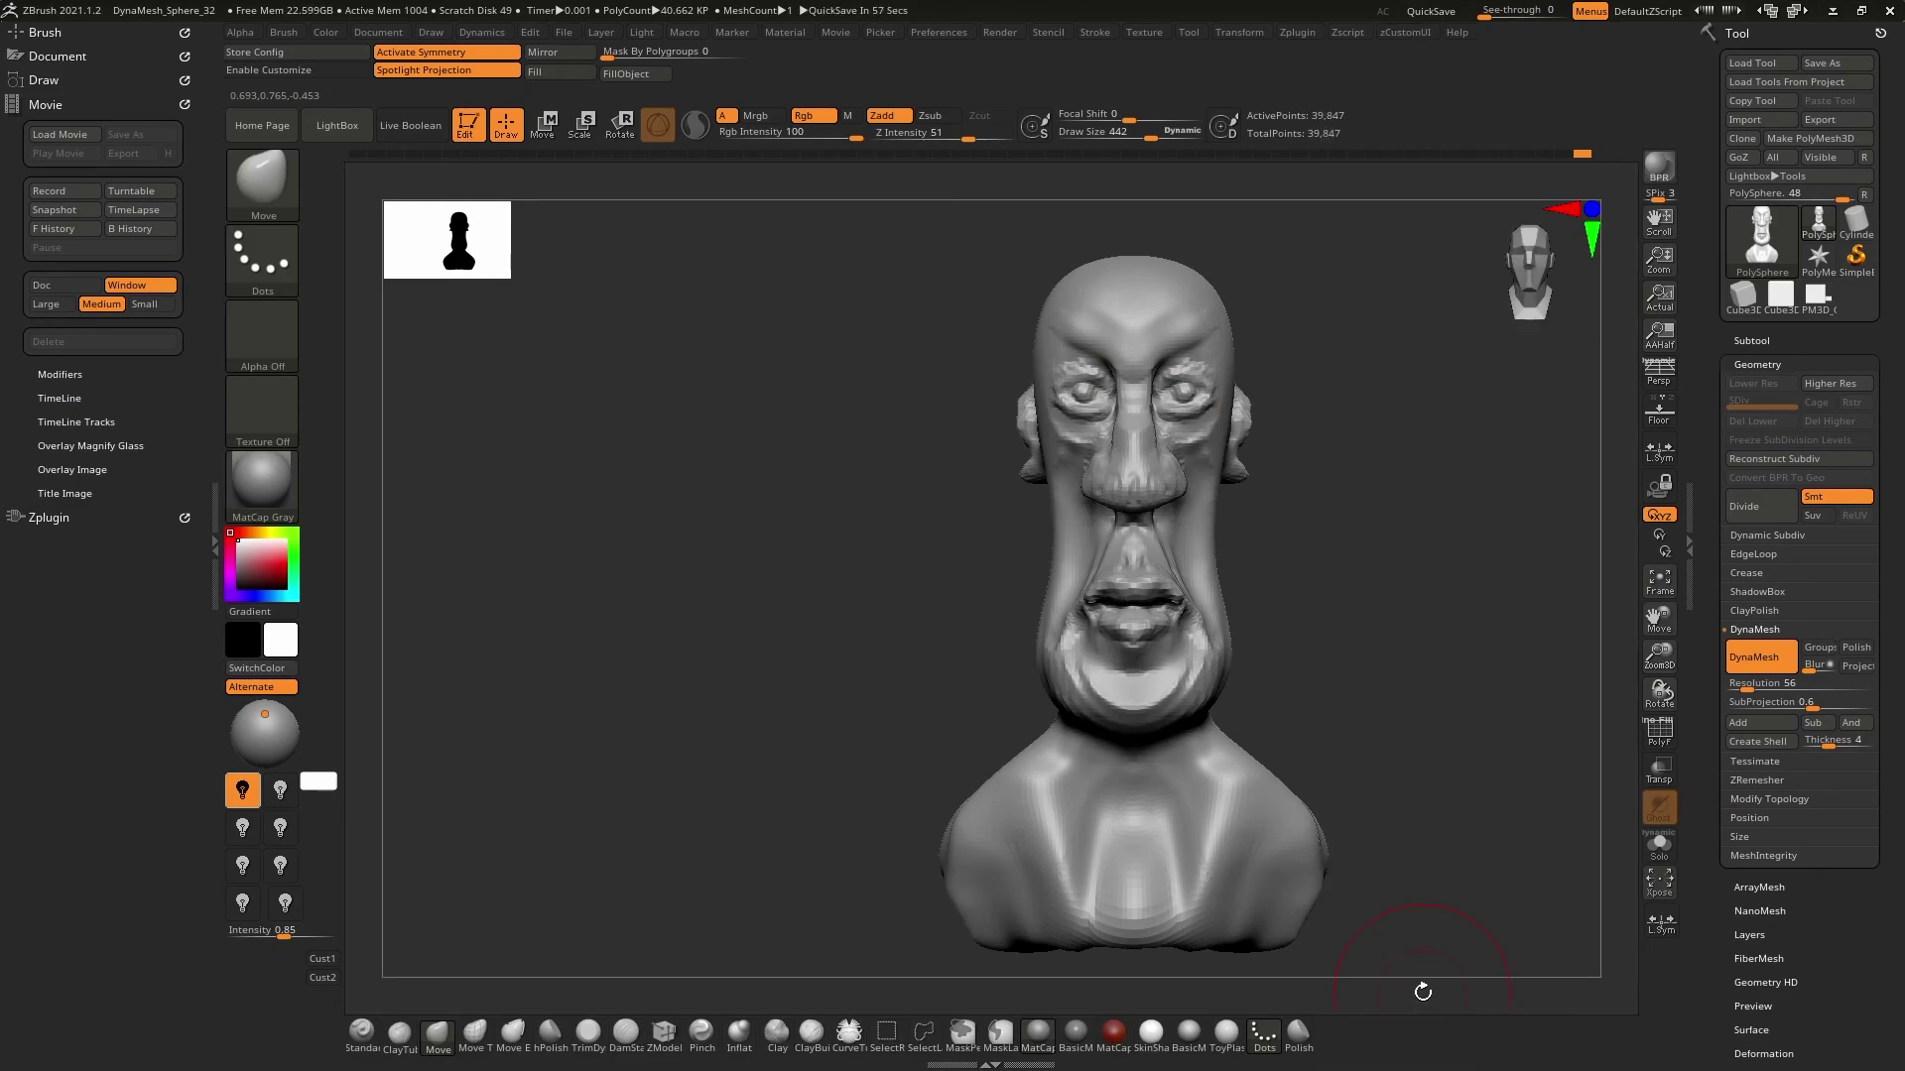